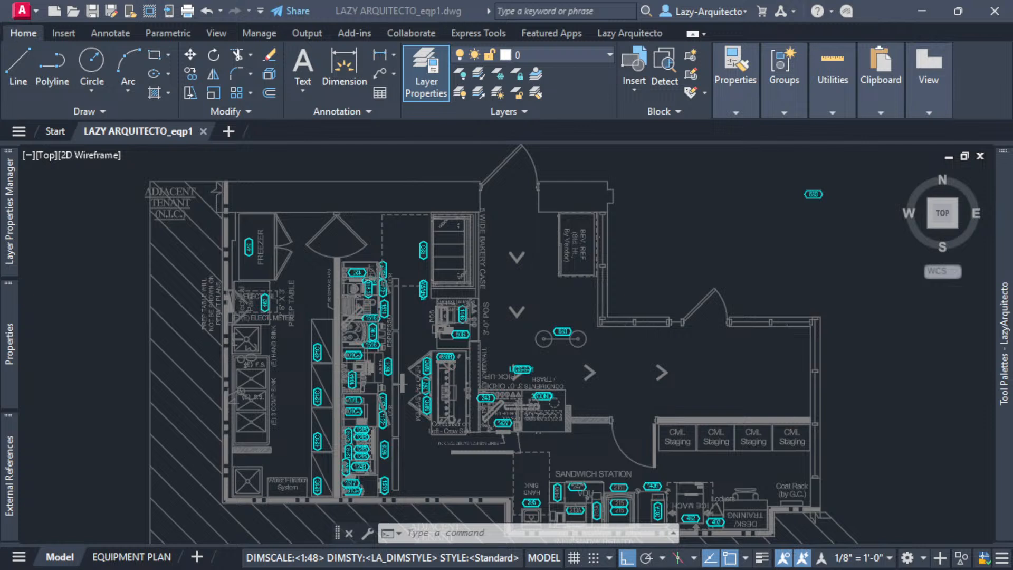
left_click(684, 237)
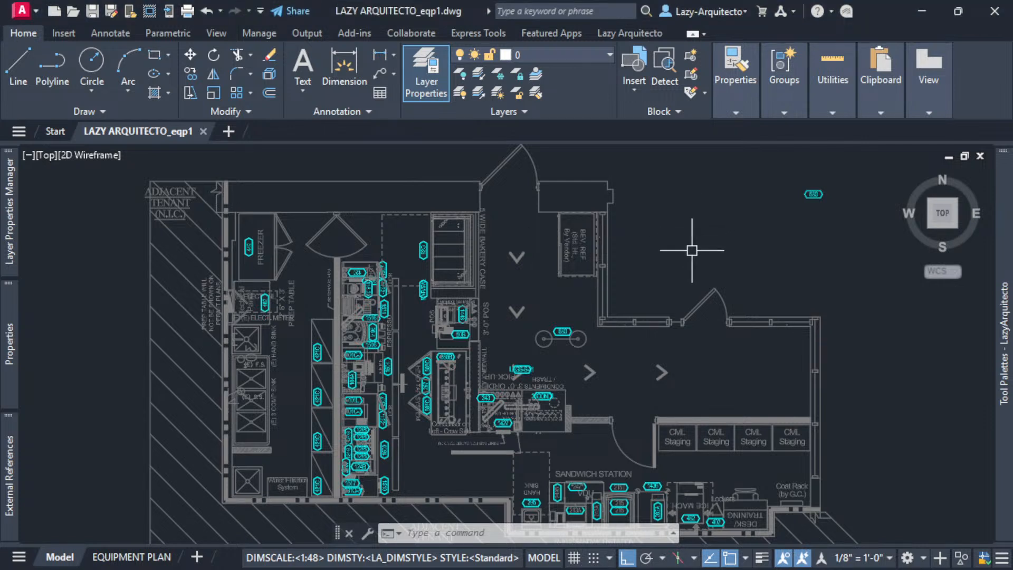
middle_click_drag(657, 255, 656, 248)
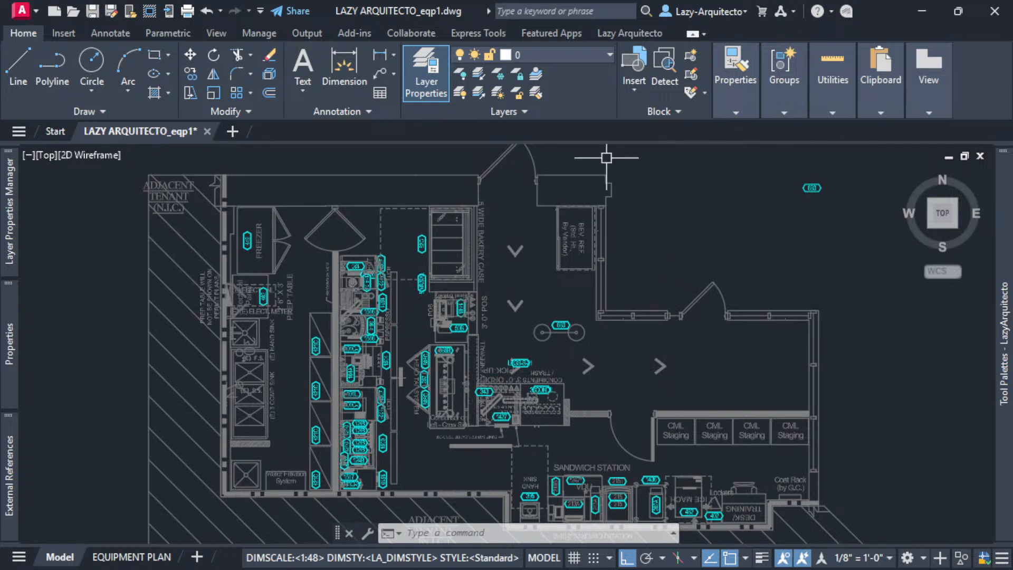
key("alt+Tab")
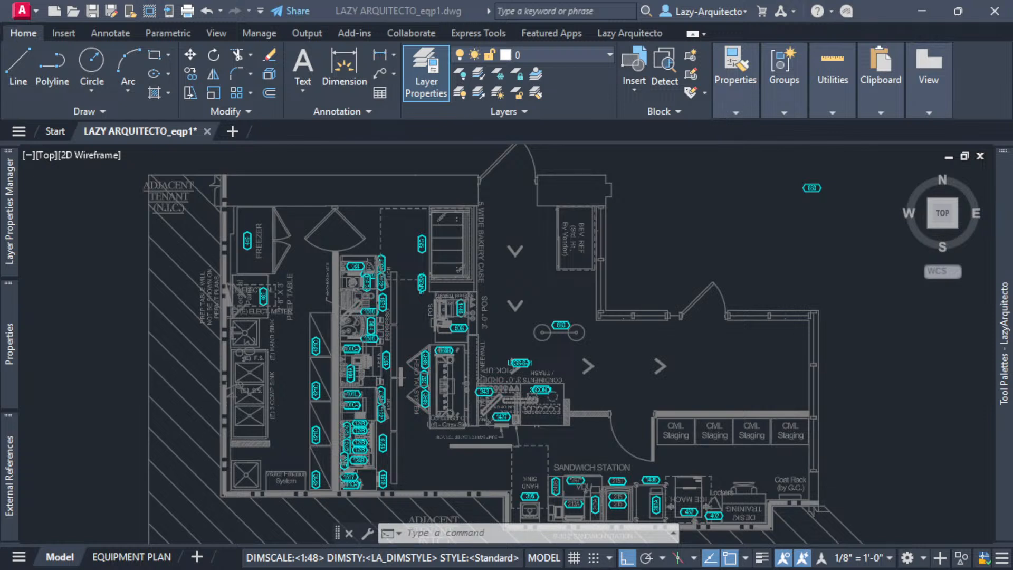
left_click(650, 264)
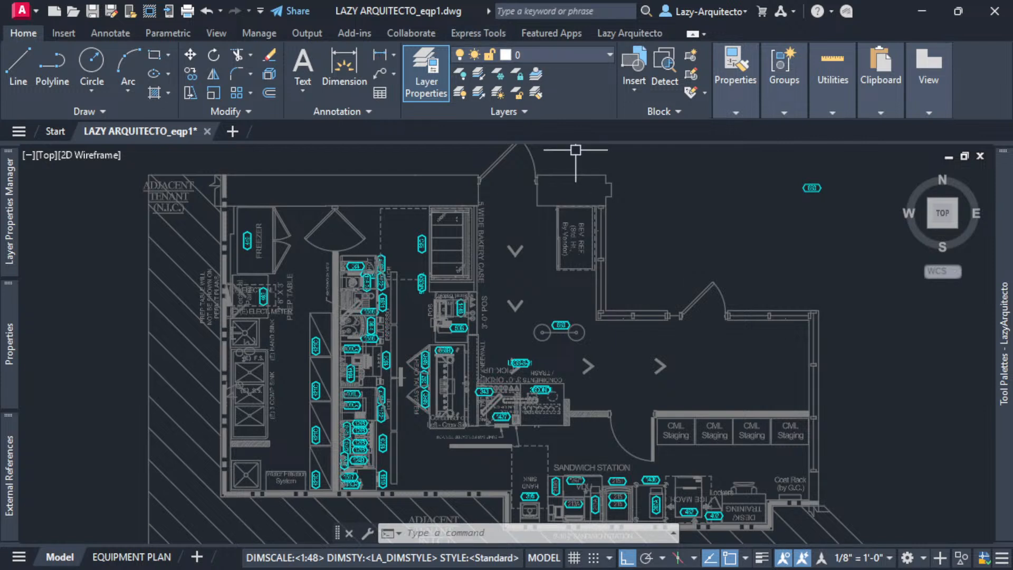
key("alt+Tab")
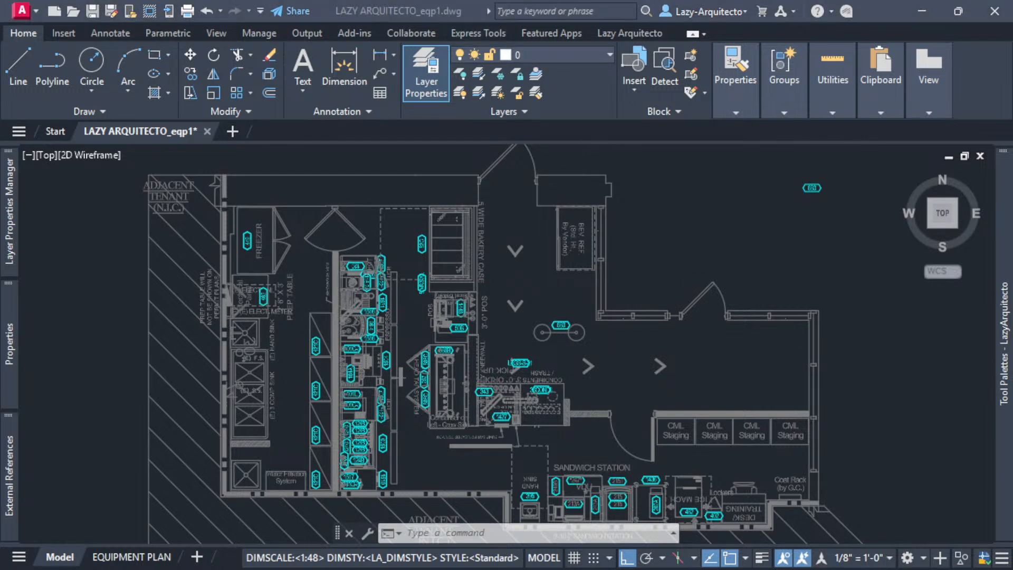
left_click(321, 368)
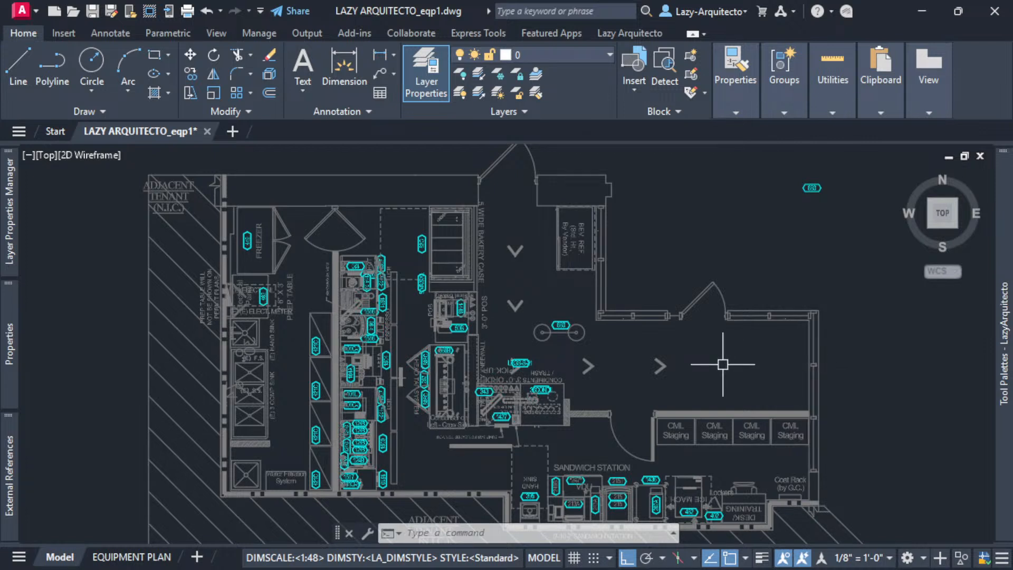
middle_click_drag(723, 364, 704, 345)
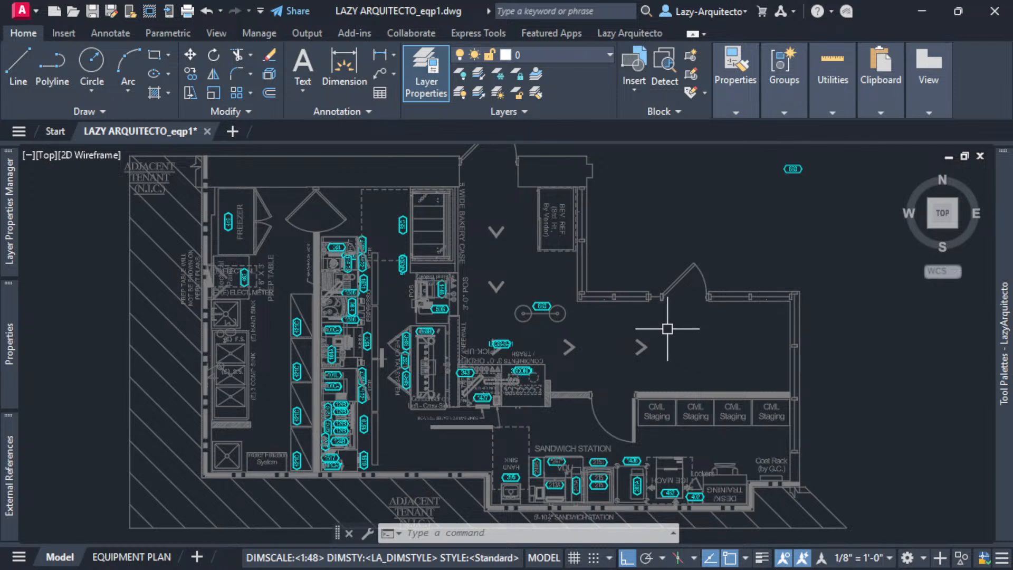
key("alt+Tab")
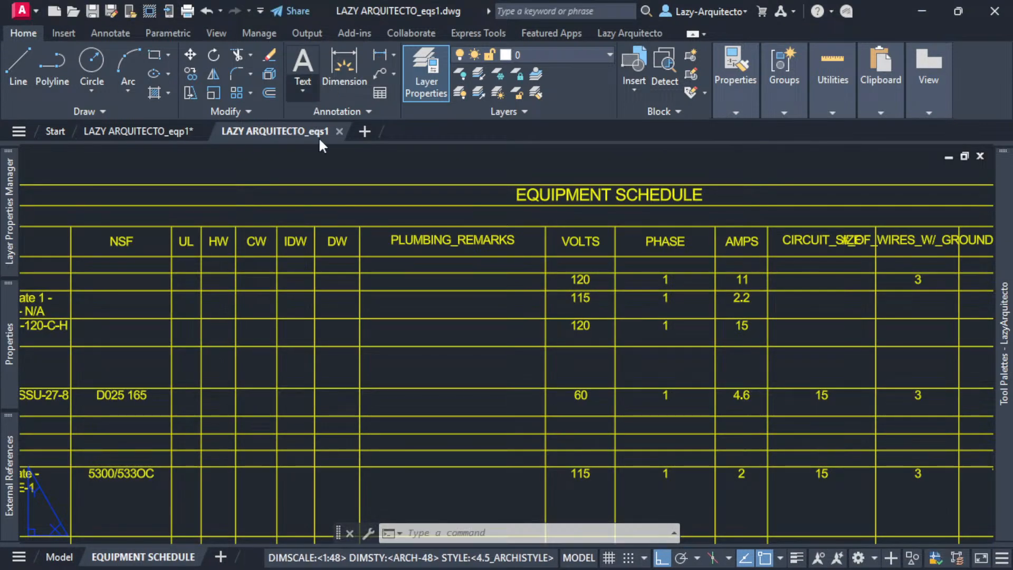
- Window-select one row of the eqs1 equipment schedule and copy it, cancelling the paste
middle_click_drag(304, 340, 371, 286)
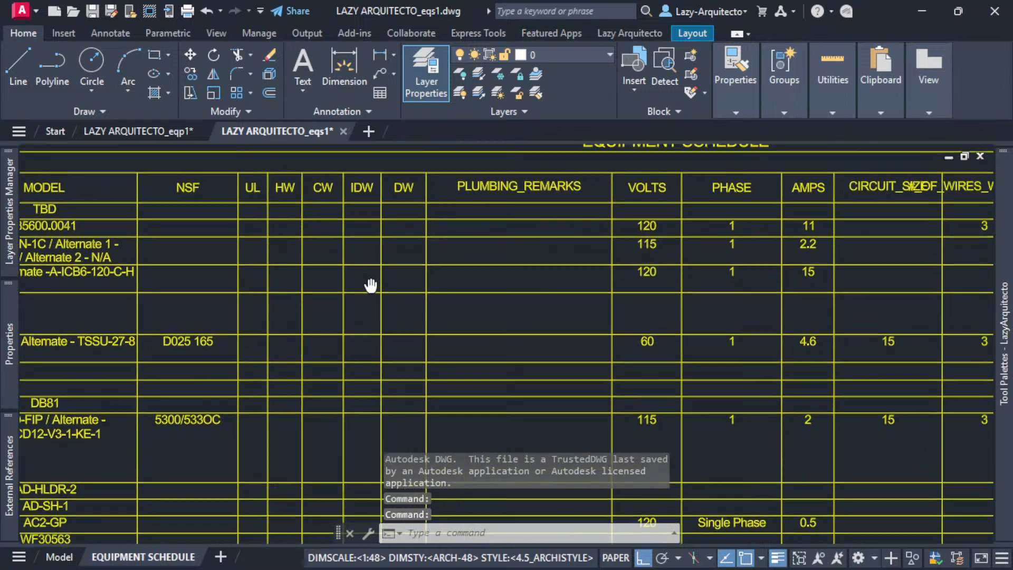
scroll(412, 267, "down", 6)
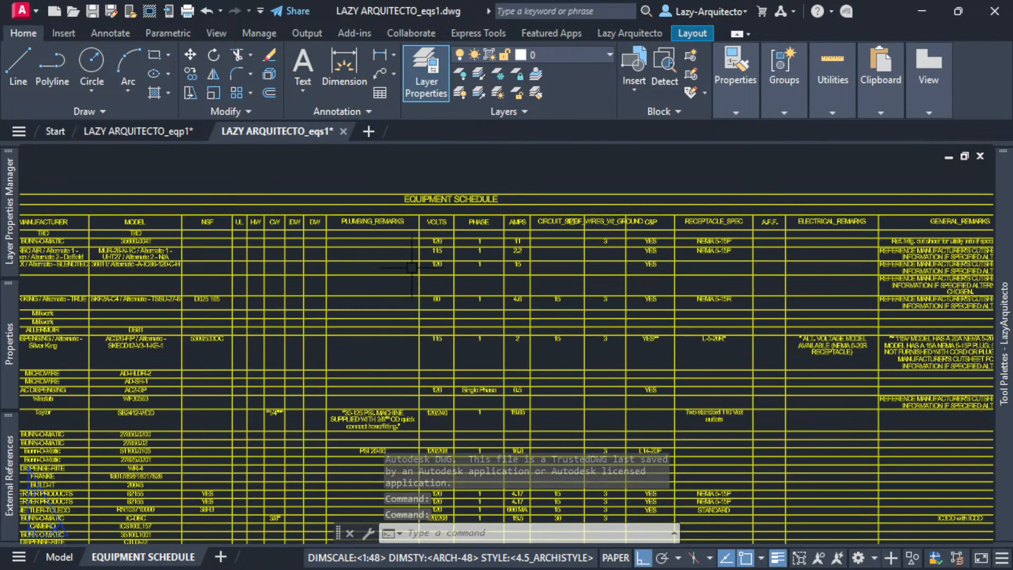
scroll(355, 229, "up", 3)
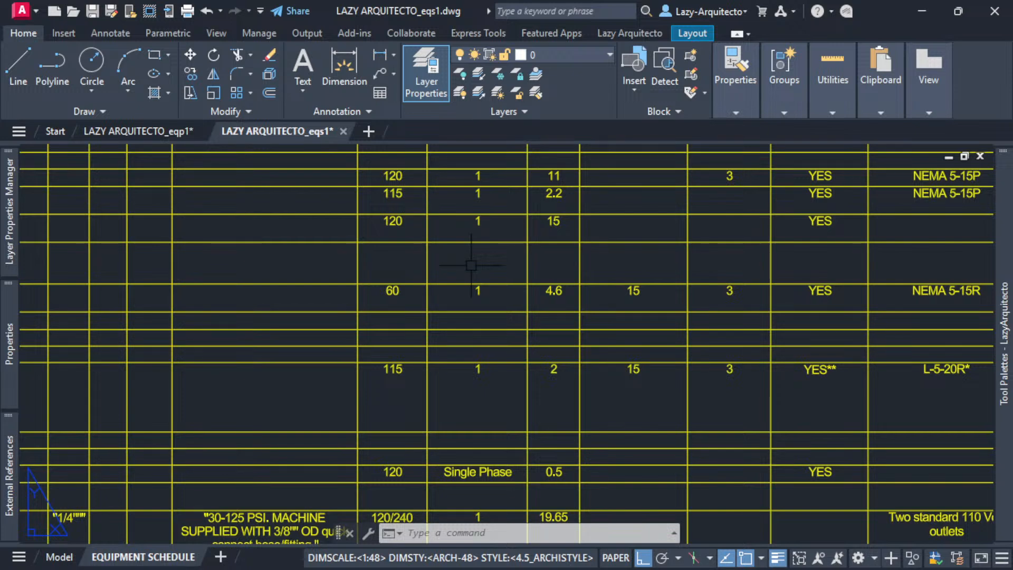
middle_click_drag(472, 265, 512, 313)
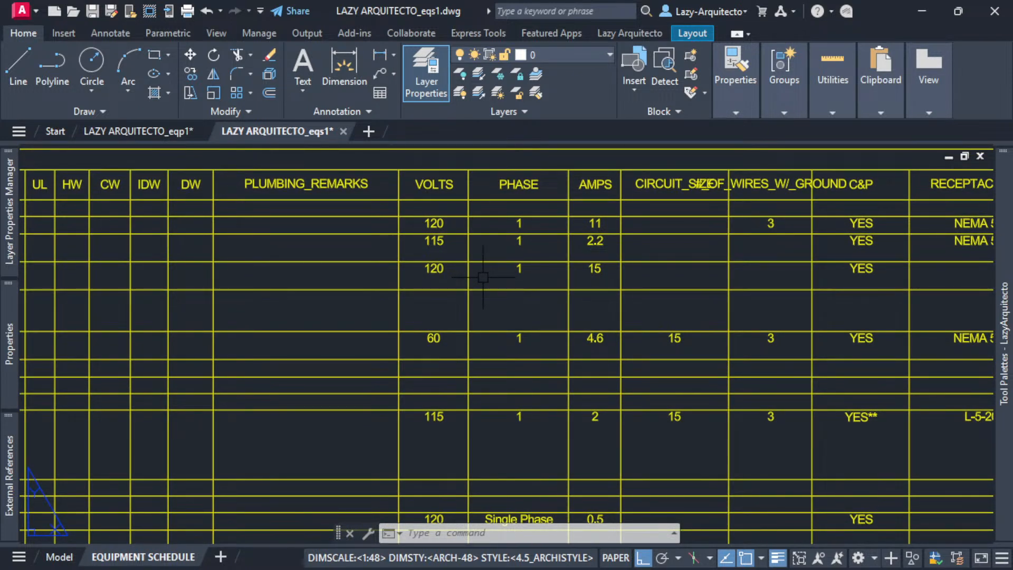
scroll(483, 278, "down", 6)
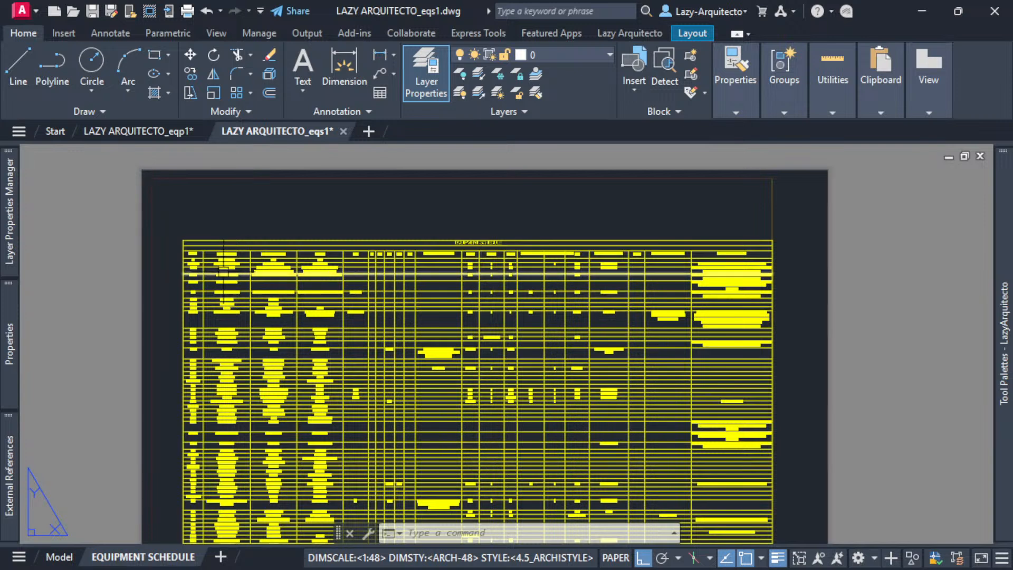
left_click(184, 264)
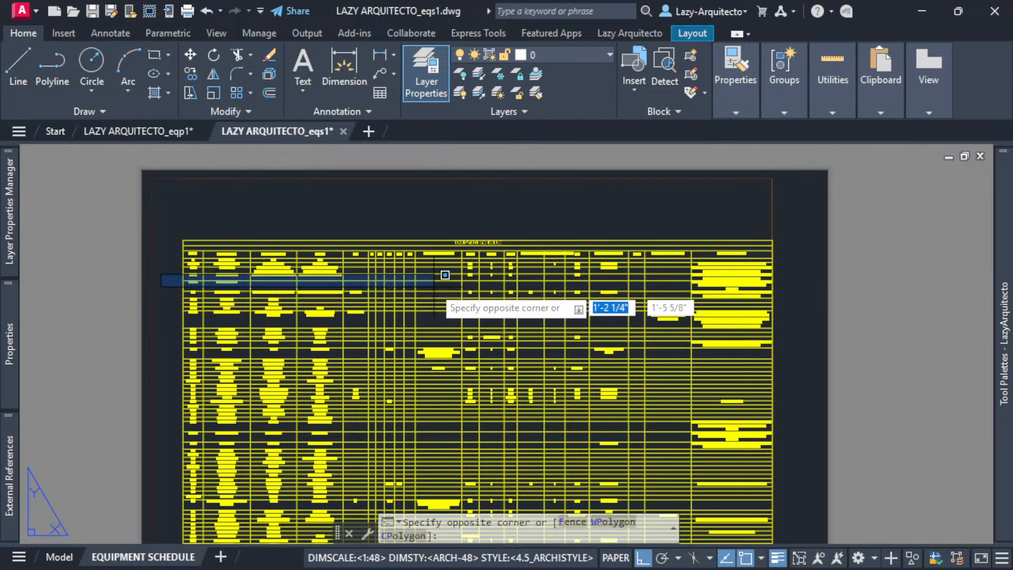
left_click(796, 277)
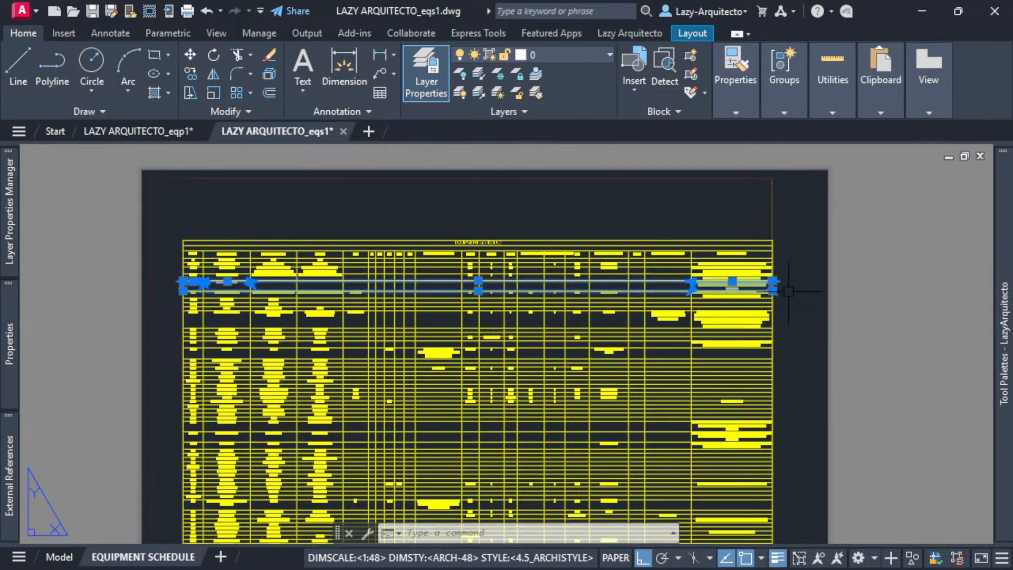
key("ctrl+c")
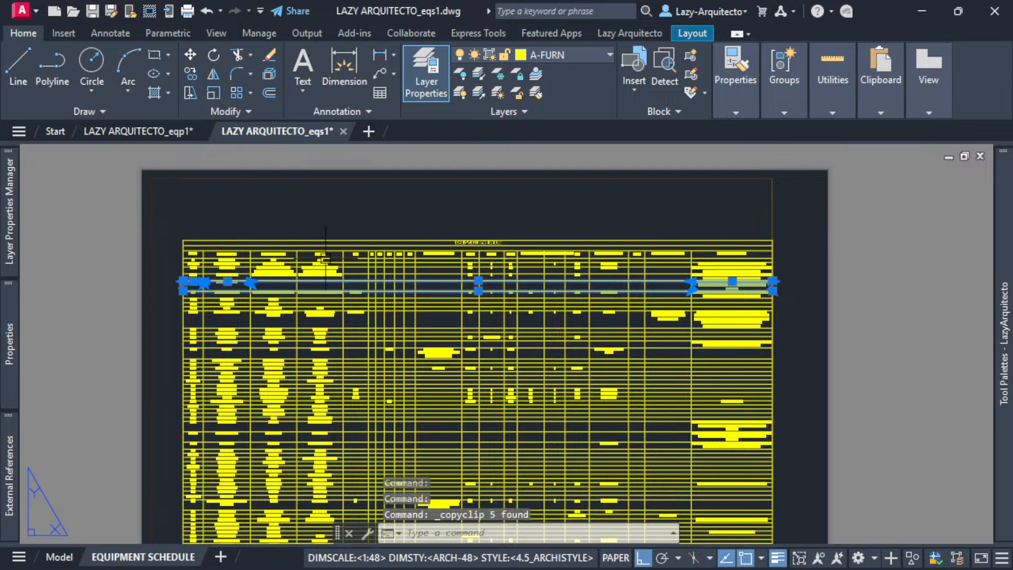
key("ctrl+v")
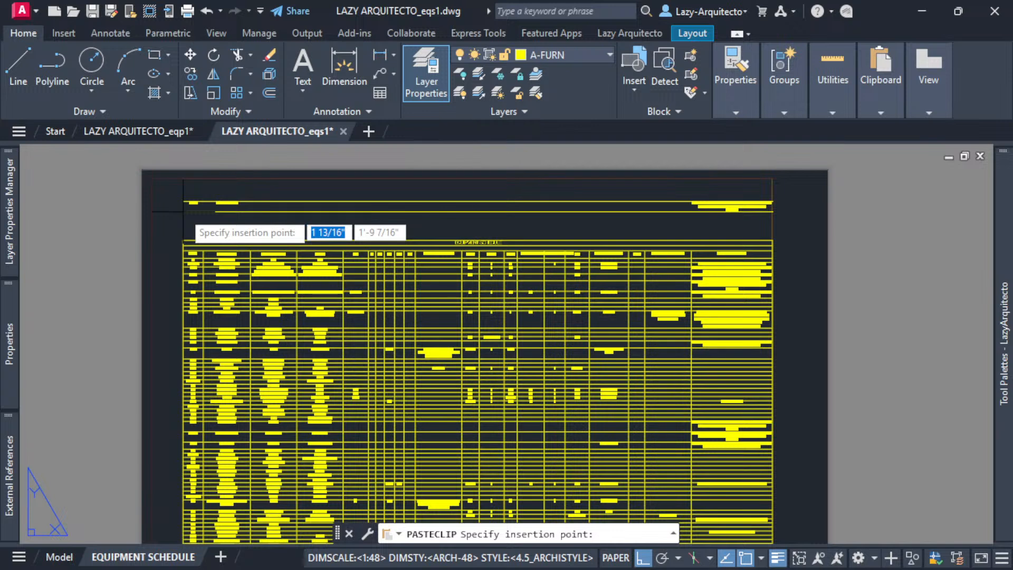
key("Escape")
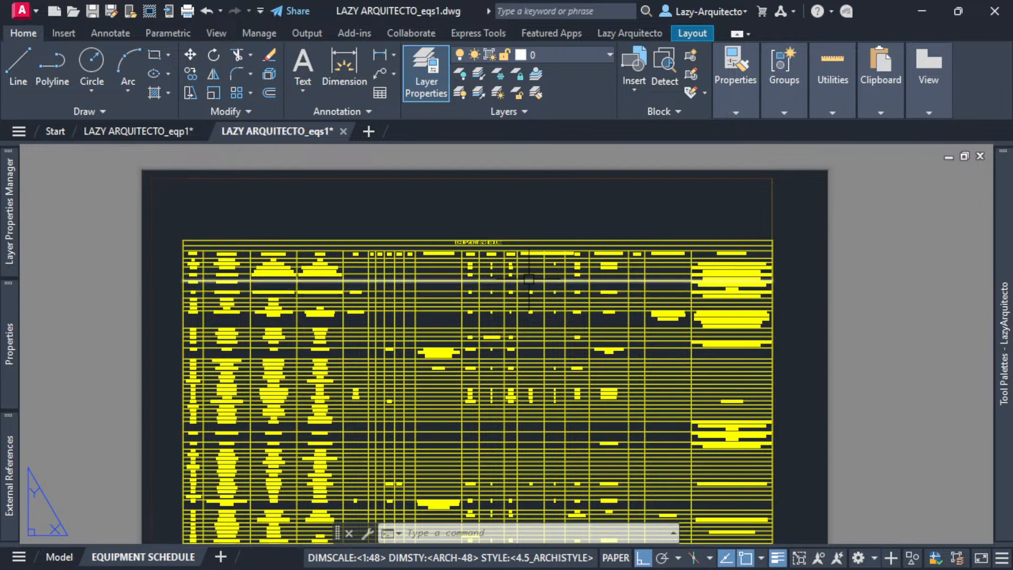
- Return to the eqp1 equipment plan drawing and pan the floor plan left
key("alt+Tab")
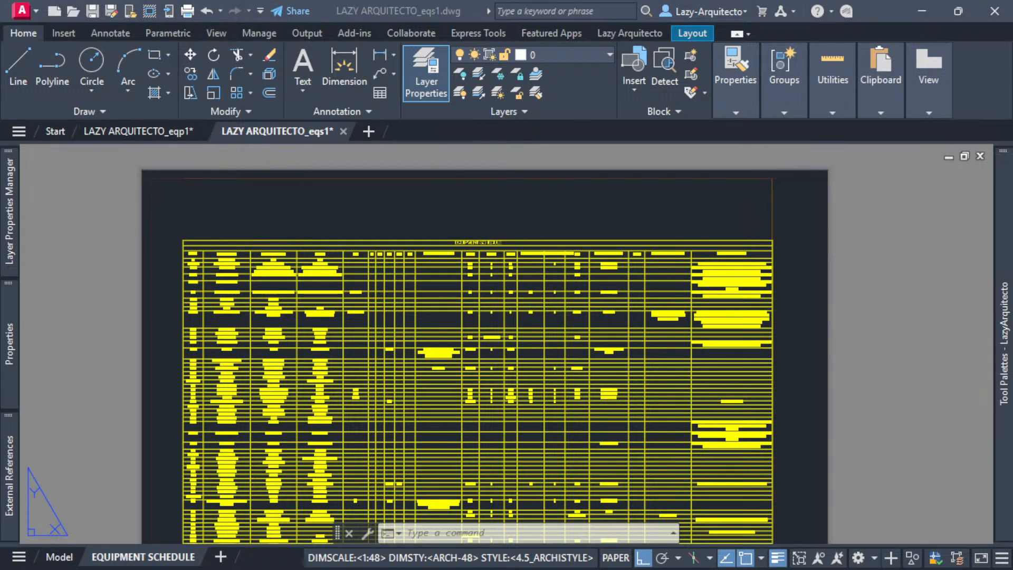
left_click(147, 132)
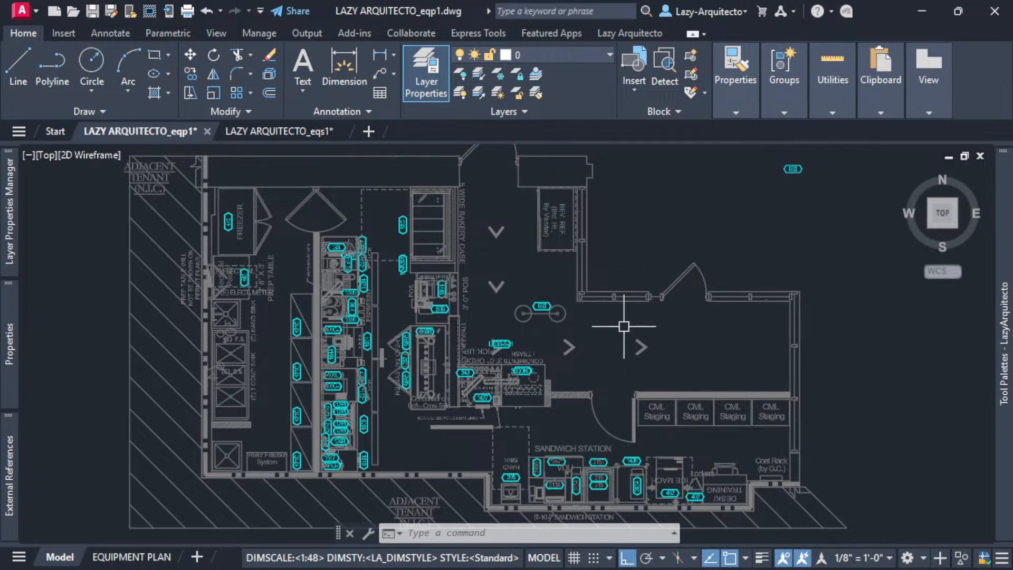
mouse_move(624, 326)
middle_mouse_down()
mouse_move(588, 355)
mouse_move(555, 350)
middle_mouse_up()
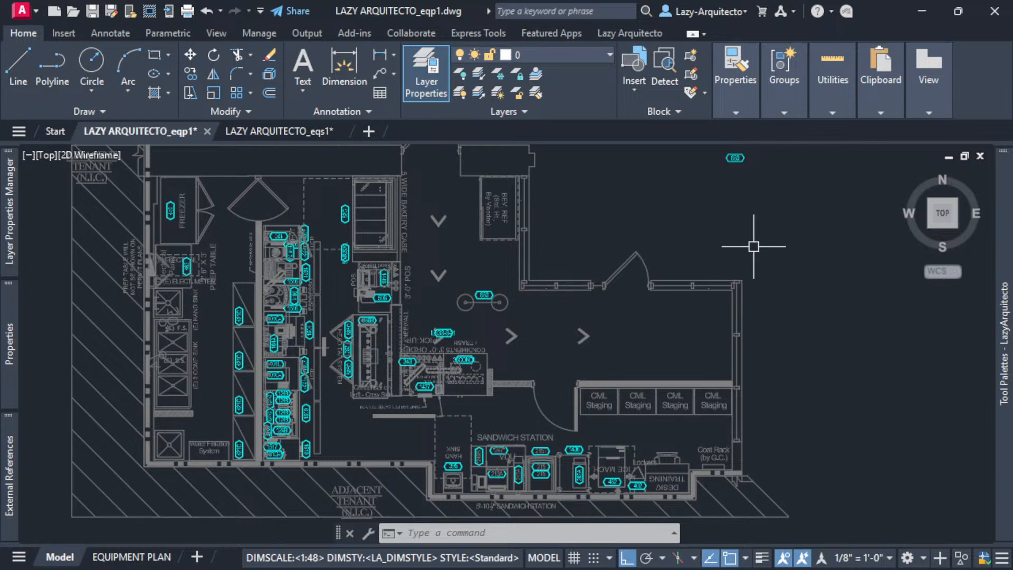
- Inspect the lone 680 tag above the plan by selecting its text and hexagon separately
middle_click_drag(754, 245, 713, 331)
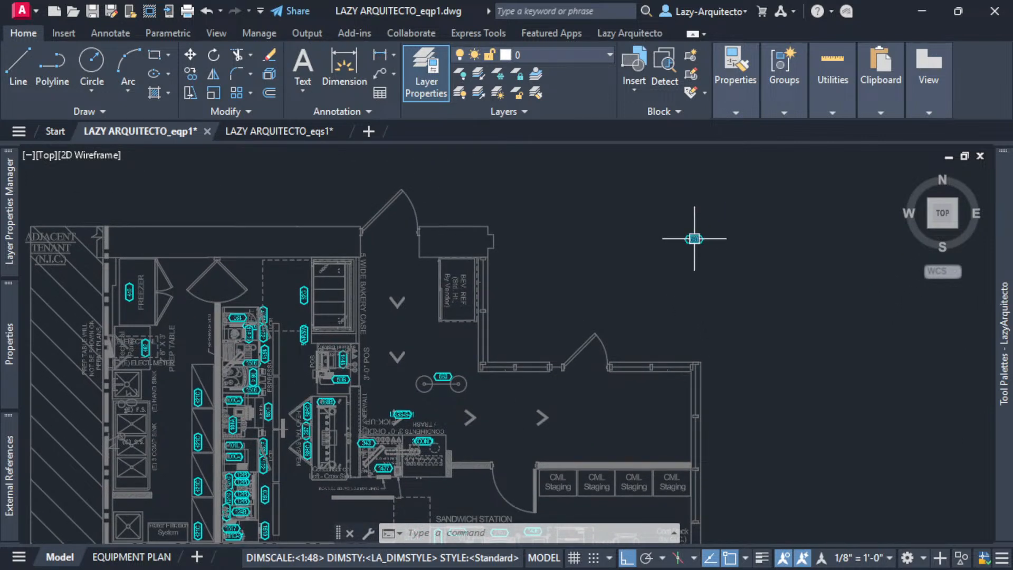
scroll(695, 235, "up", 5)
left_click(695, 222)
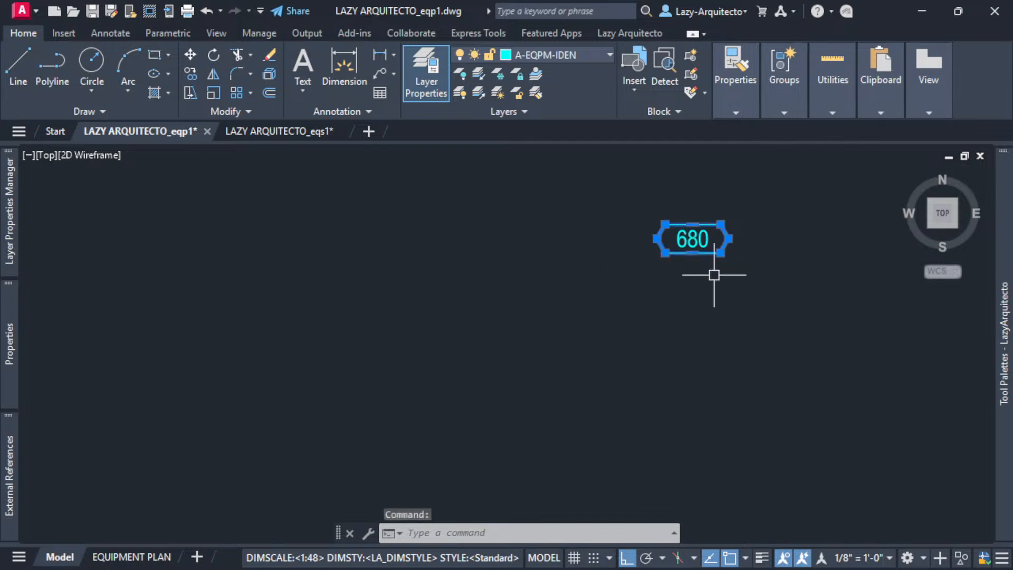
scroll(715, 244, "up", 2)
key("Escape")
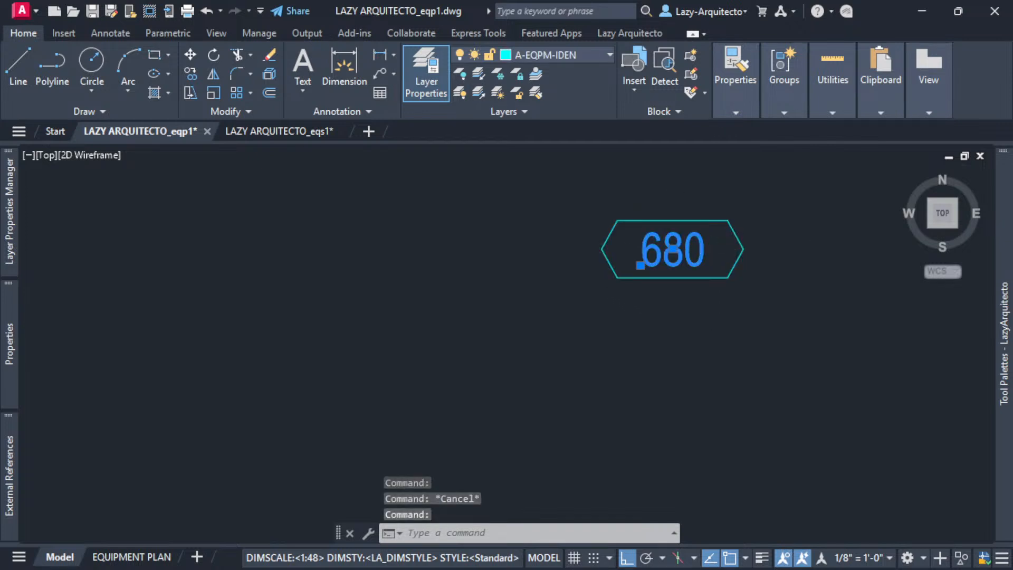
double_click(705, 250)
left_click(662, 318)
key("Escape")
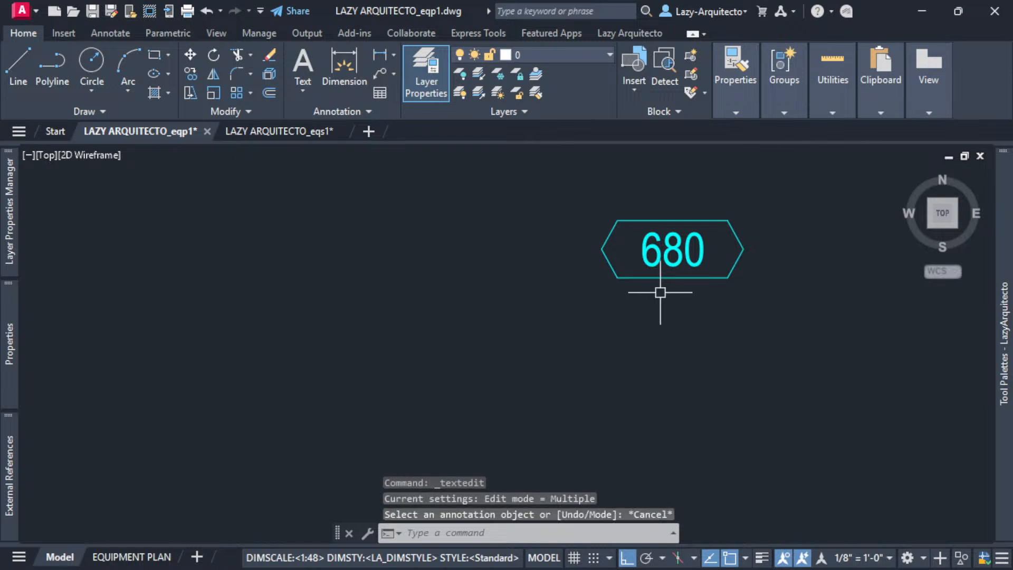
left_click(711, 297)
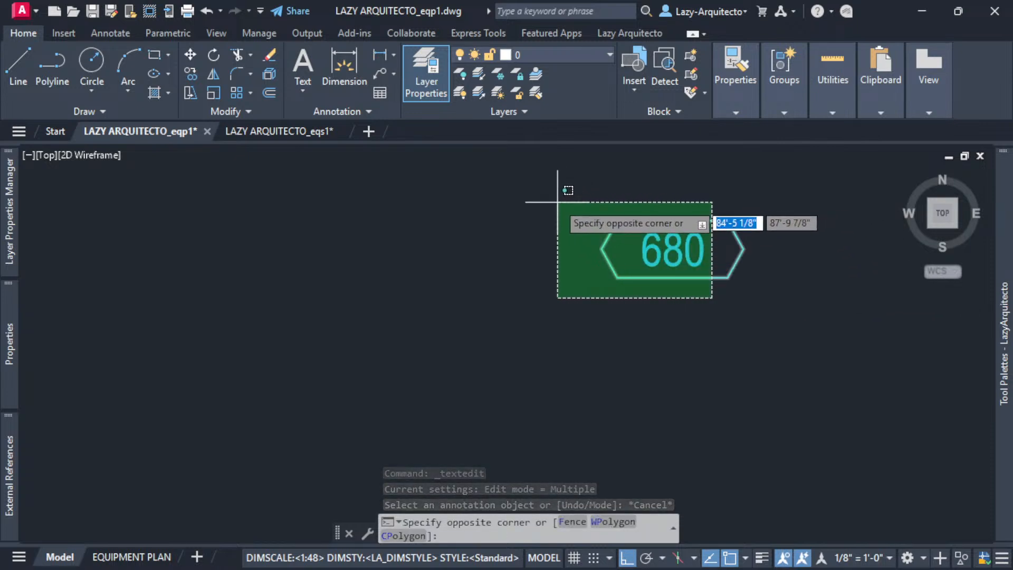
left_click(580, 219)
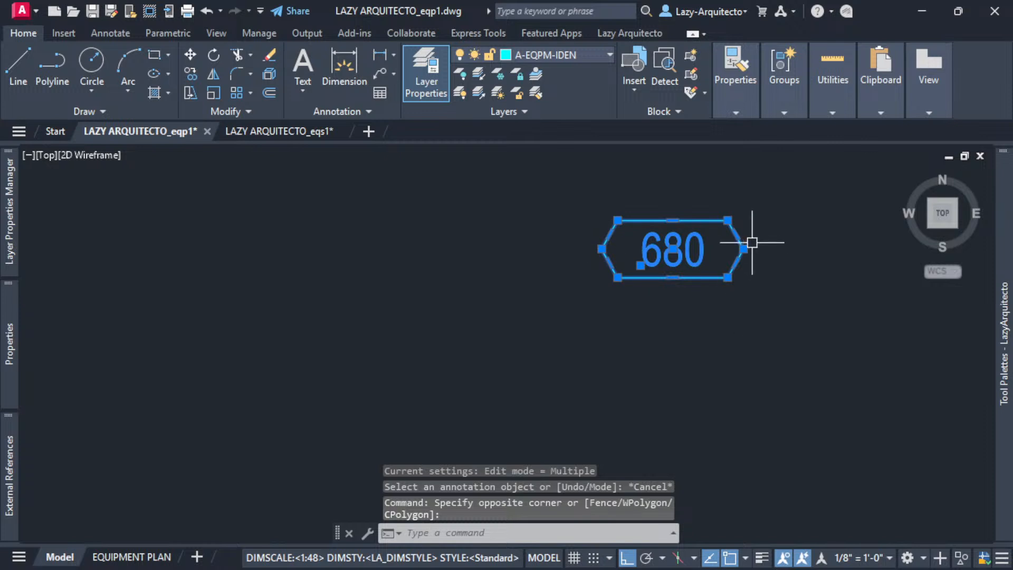
key("Escape")
left_click(737, 234)
key("Escape")
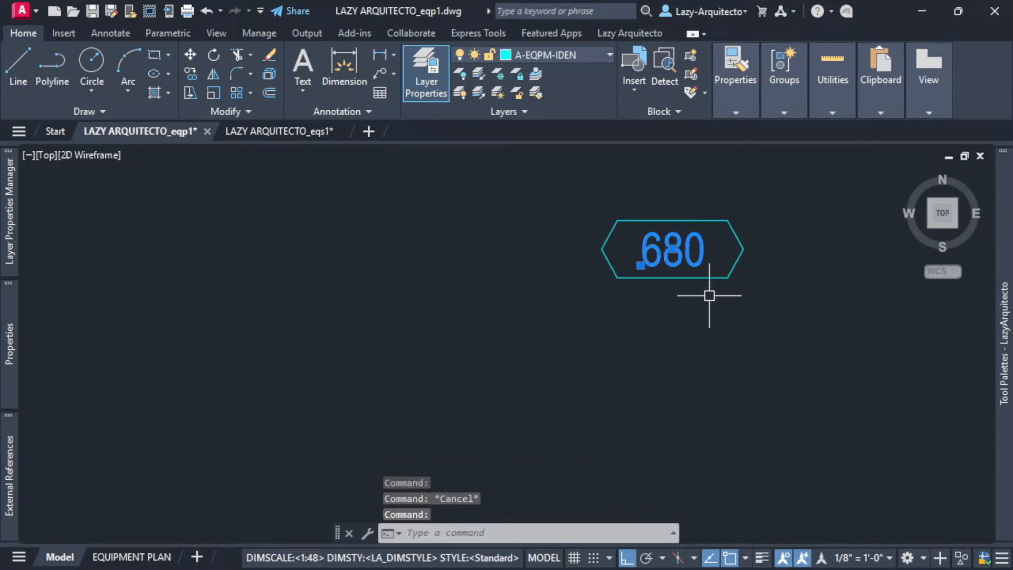
- Crossing-select the 680 tag with its outline and copy it, cancelling the paste
left_click(754, 308)
left_click(695, 224)
scroll(741, 302, "down", 5)
scroll(741, 311, "down", 3)
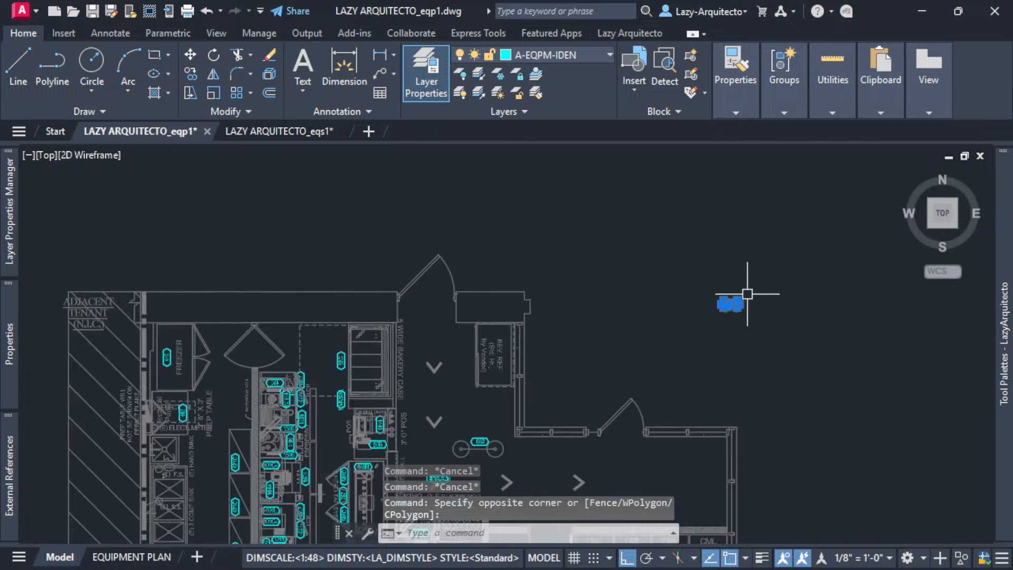
key("ctrl+c")
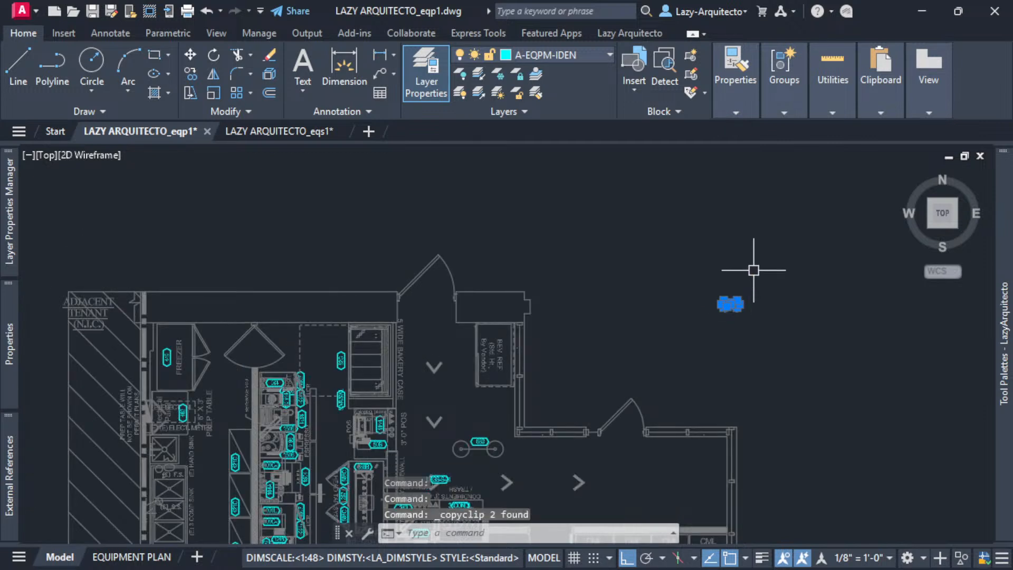
key("ctrl+v")
scroll(360, 366, "up", 5)
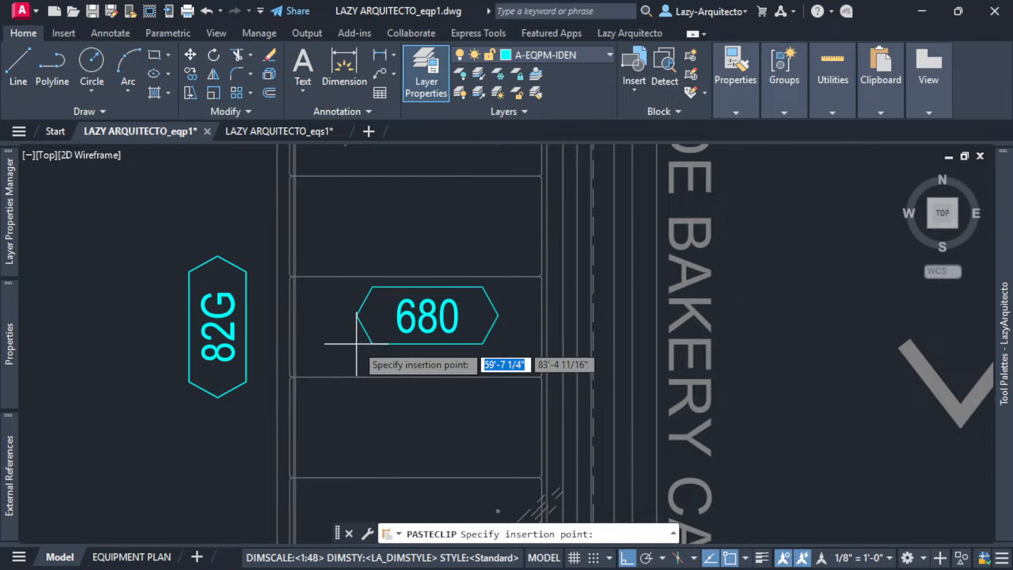
key("Escape")
- Crossing-window select the loose 680 tag's hexagon and text together
scroll(358, 344, "down", 6)
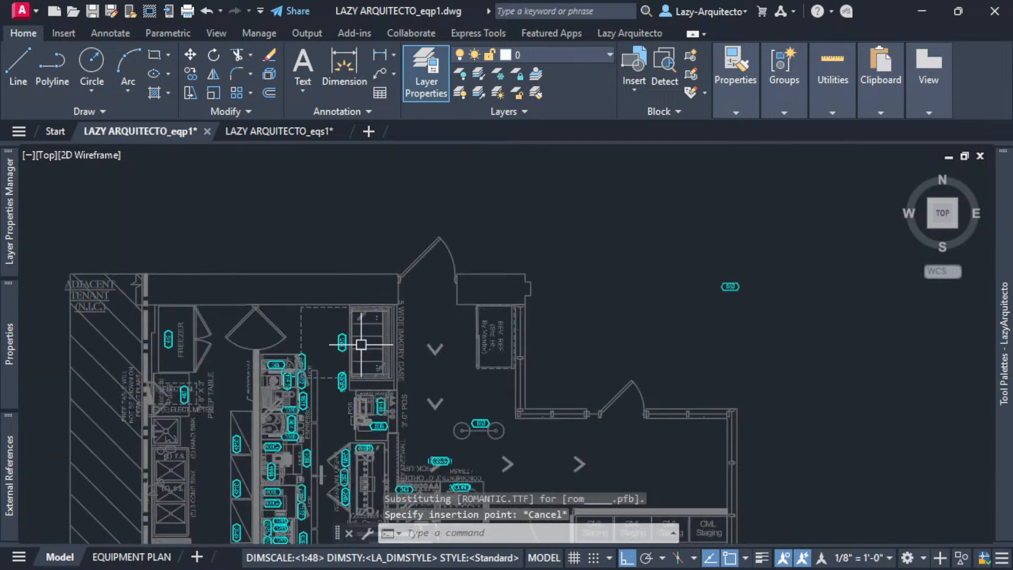
mouse_move(756, 341)
middle_mouse_down()
mouse_move(779, 228)
mouse_move(781, 238)
middle_mouse_up()
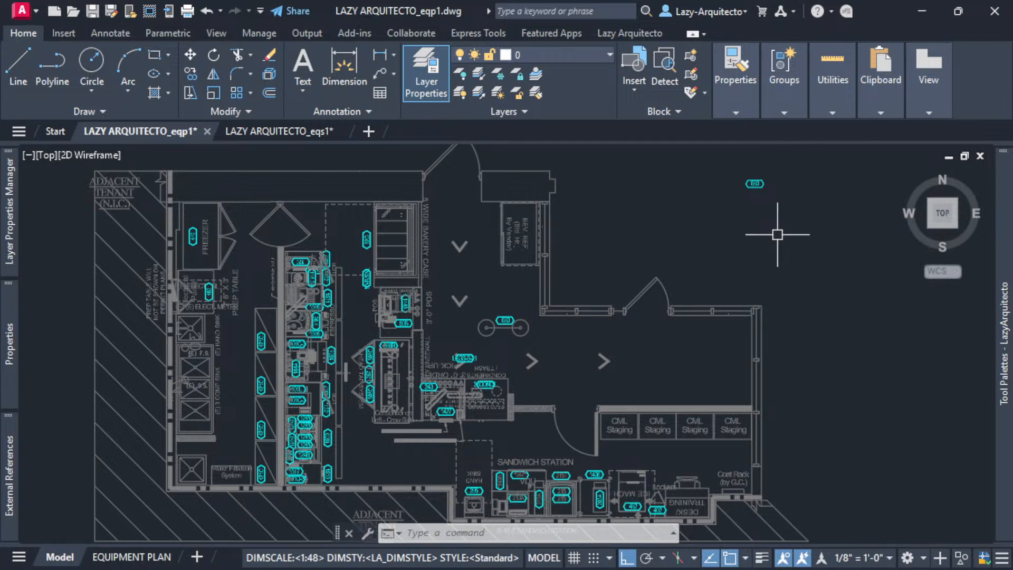
scroll(755, 177, "up", 9)
left_click(750, 222)
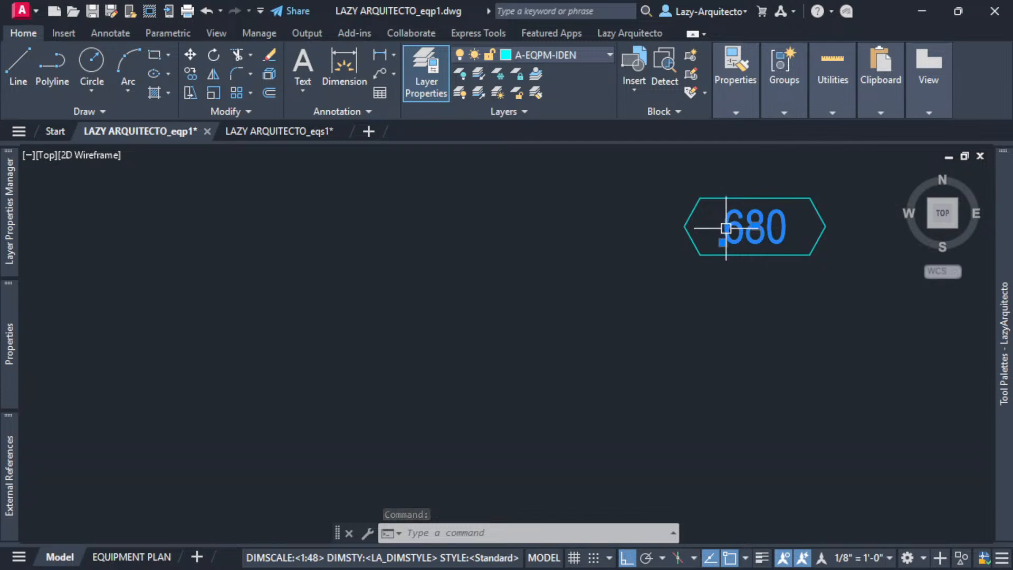
scroll(725, 216, "down", 2)
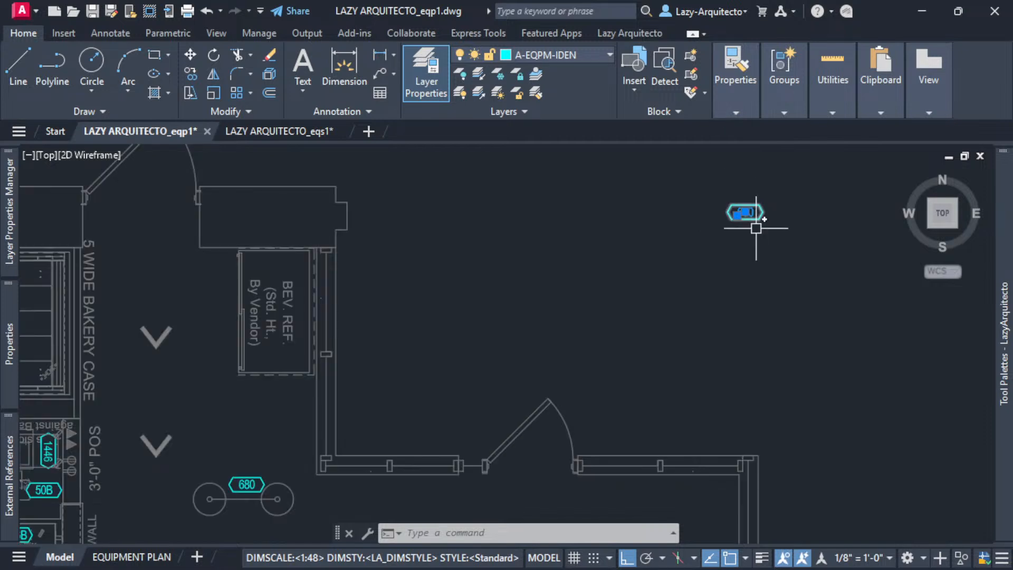
key("Escape")
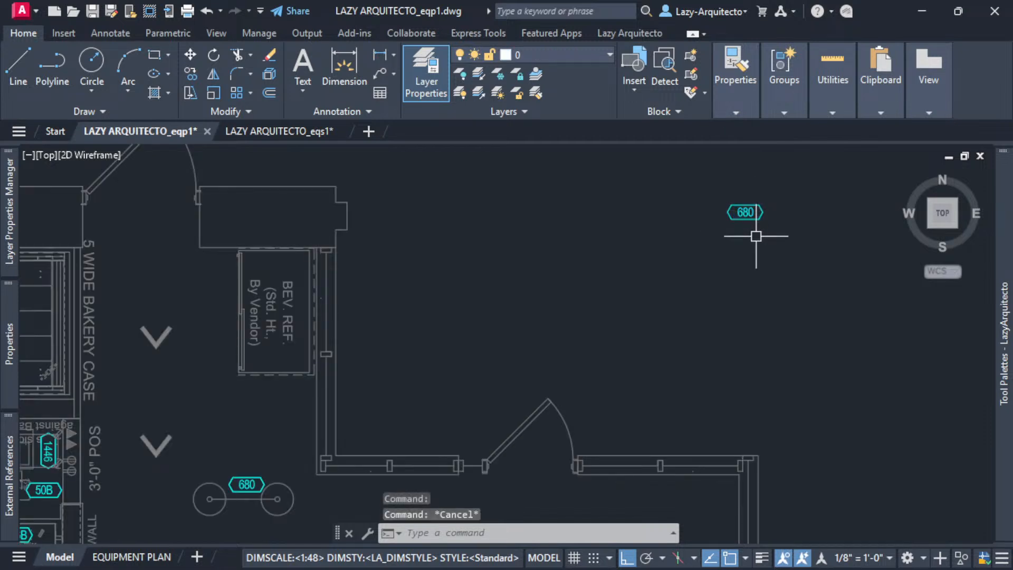
middle_click_drag(756, 237, 647, 315)
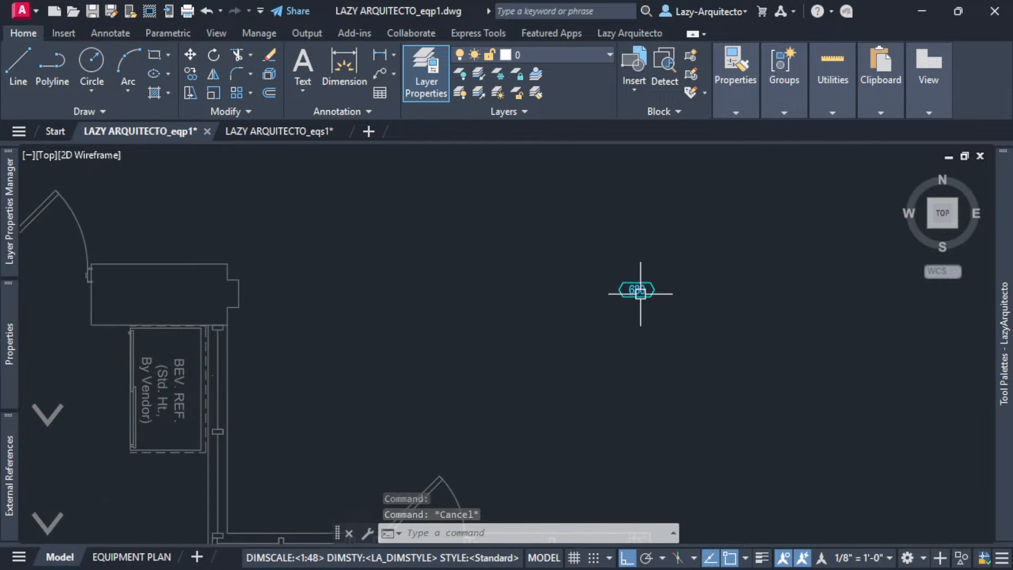
scroll(638, 288, "up", 9)
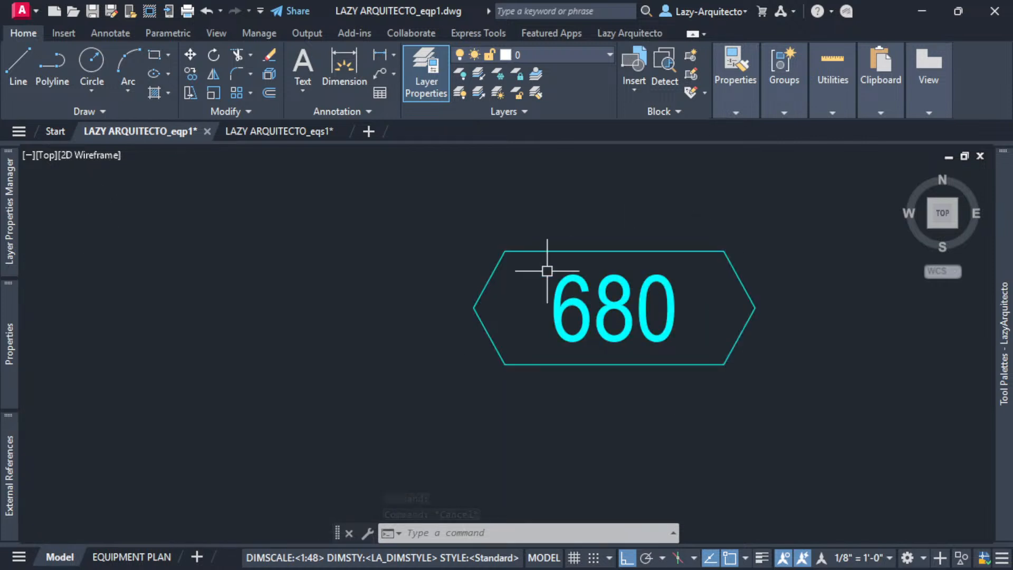
left_click(821, 409)
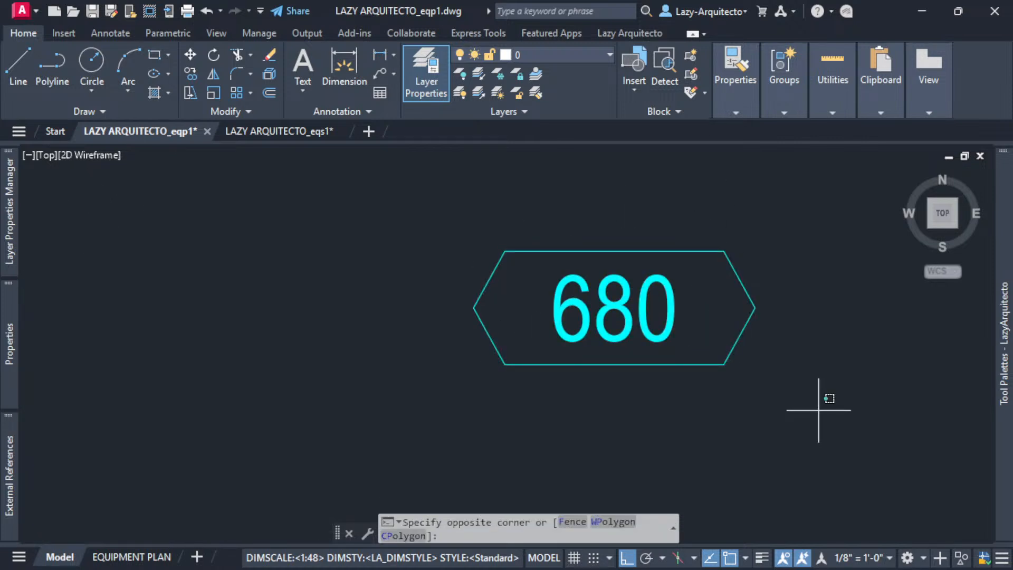
left_click(504, 218)
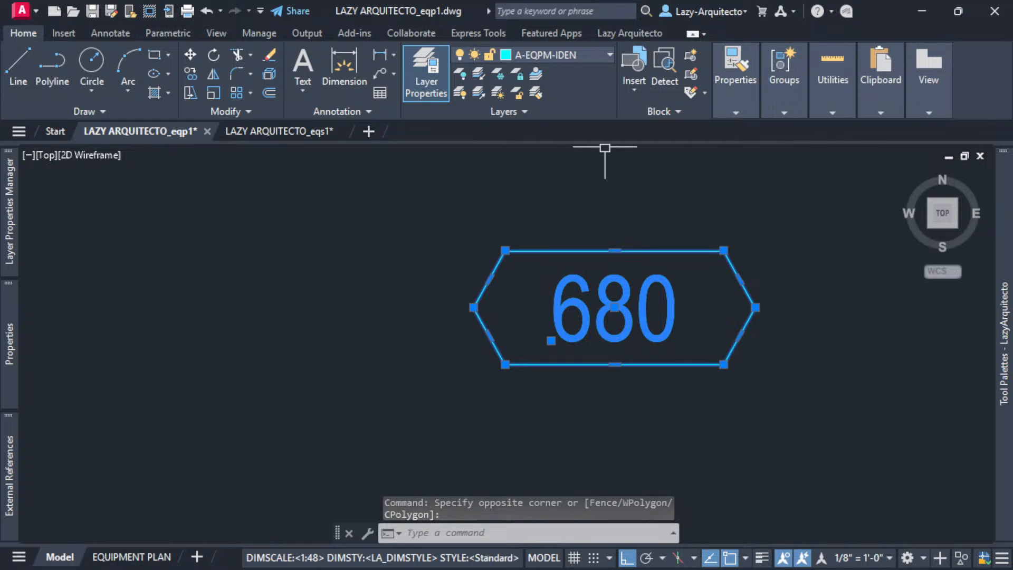
mouse_move(669, 437)
middle_mouse_down()
mouse_move(604, 380)
mouse_move(508, 361)
middle_mouse_up()
- Turn the hexagon and 680 text into block EQ_TAG_LA, based at the tag's centre
type("B")
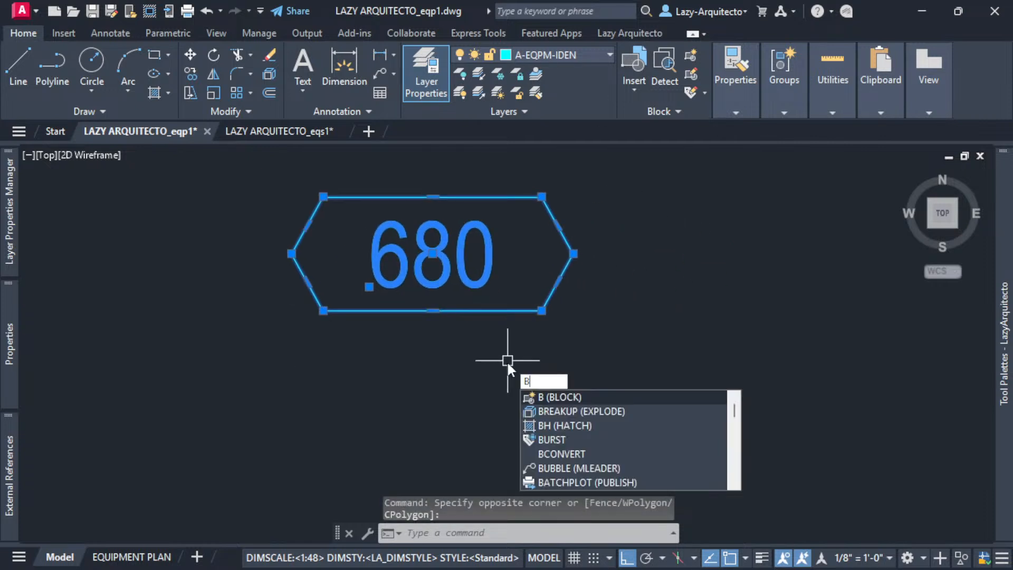
key("Return")
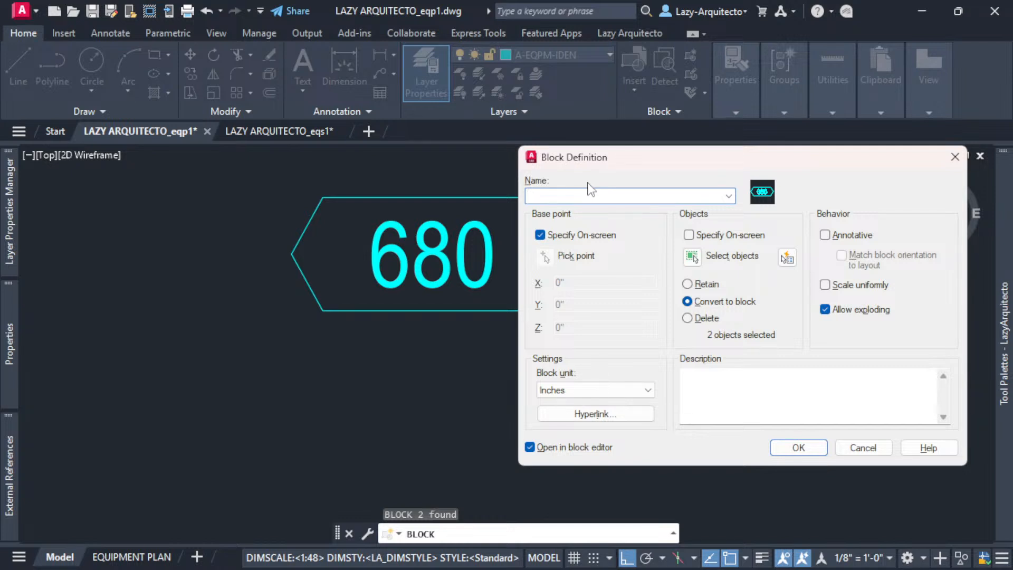
type("EQ_TAG_LA")
left_click(798, 448)
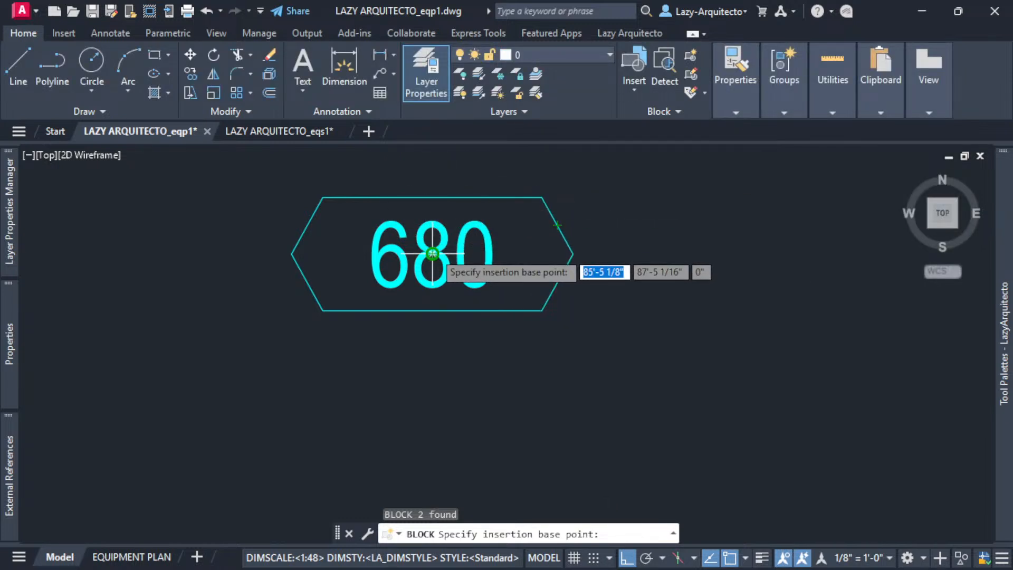
left_click(433, 254)
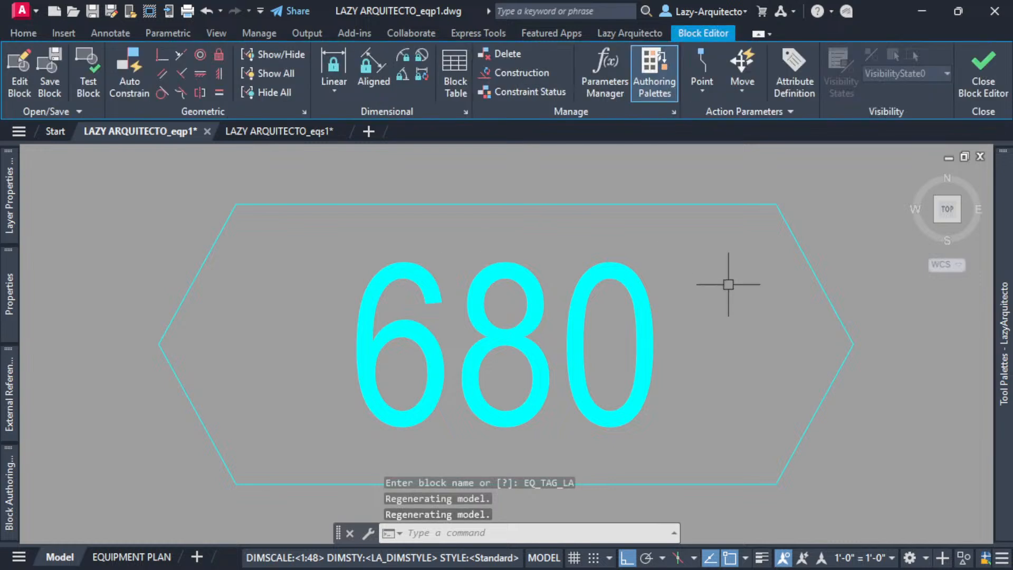
scroll(504, 340, "down", 6)
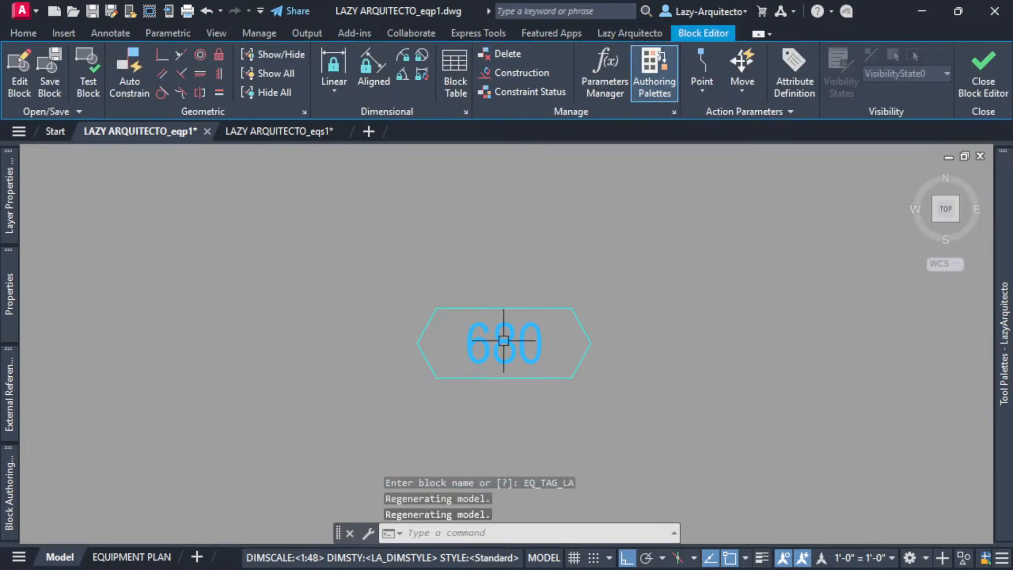
middle_click_drag(565, 289, 517, 312)
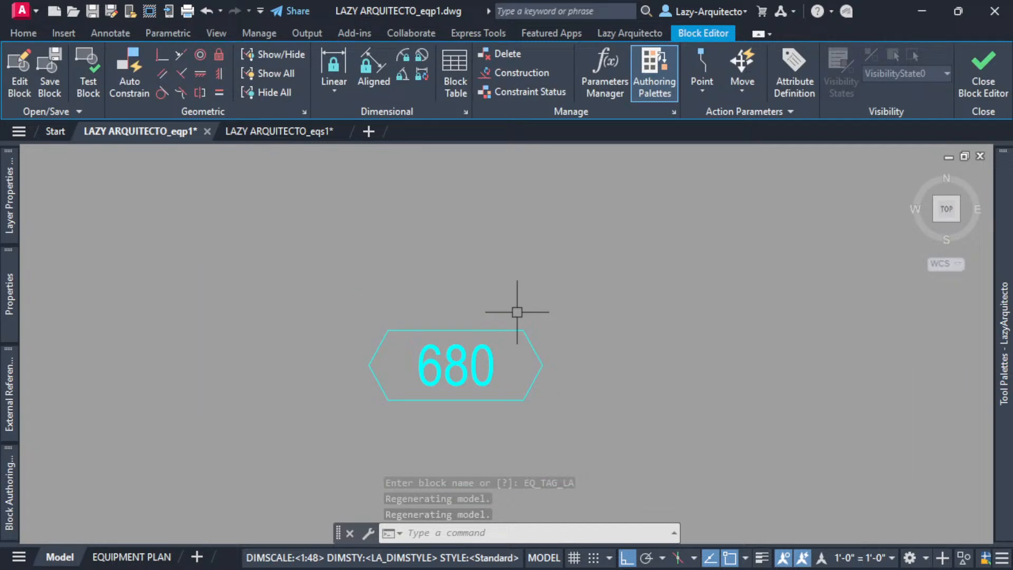
left_click(498, 363)
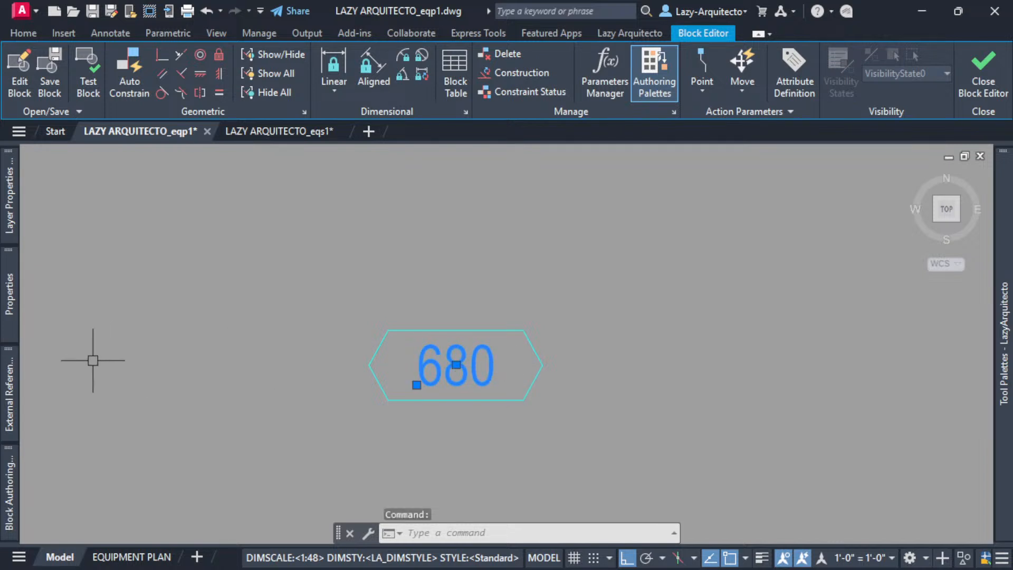
- Start a new attribute definition for the block with the ATT command
mouse_move(20, 297)
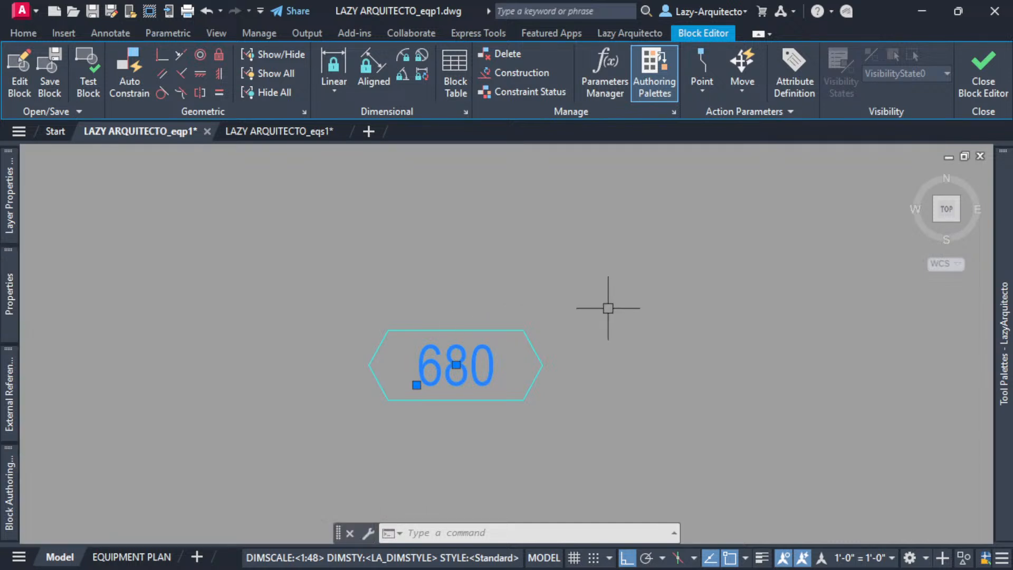
key("Escape")
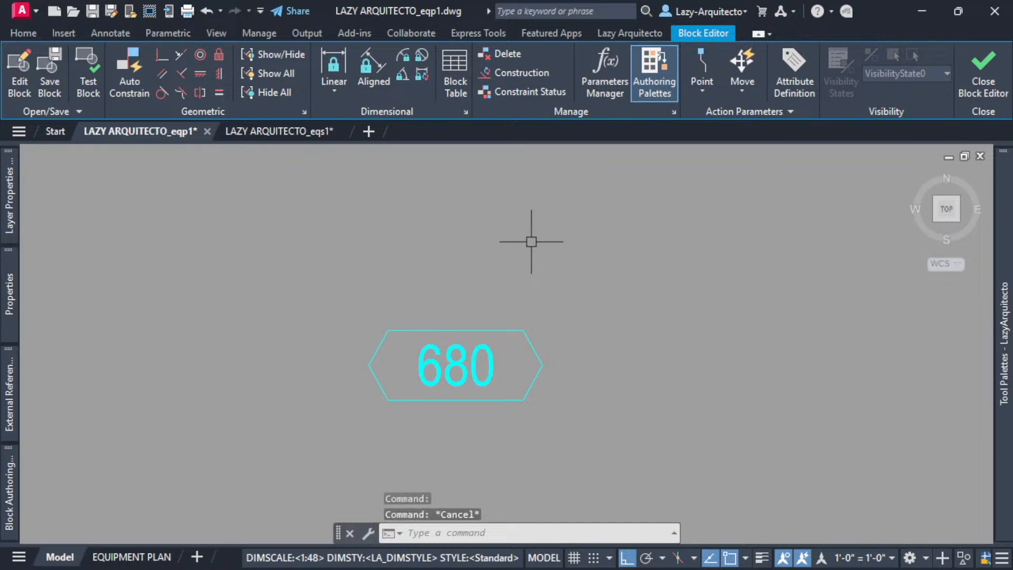
type("ADD")
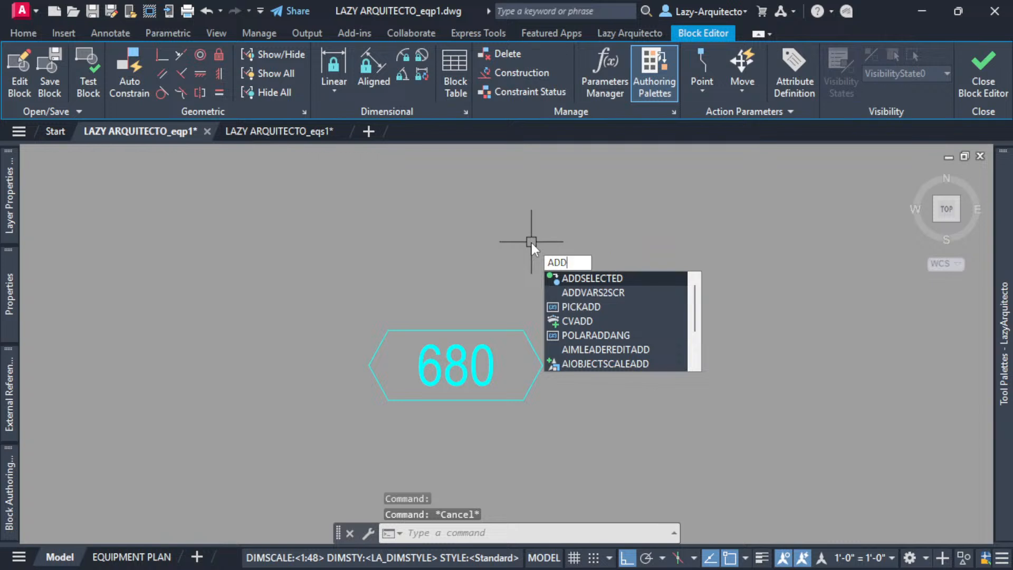
key("BackSpace")
key("BackSpace")
type("TT")
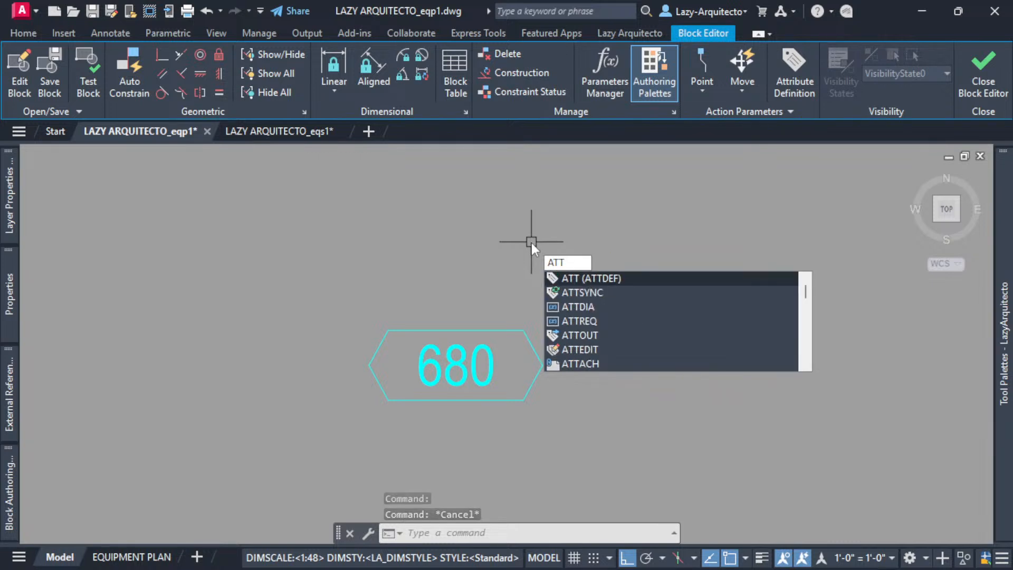
left_click(575, 277)
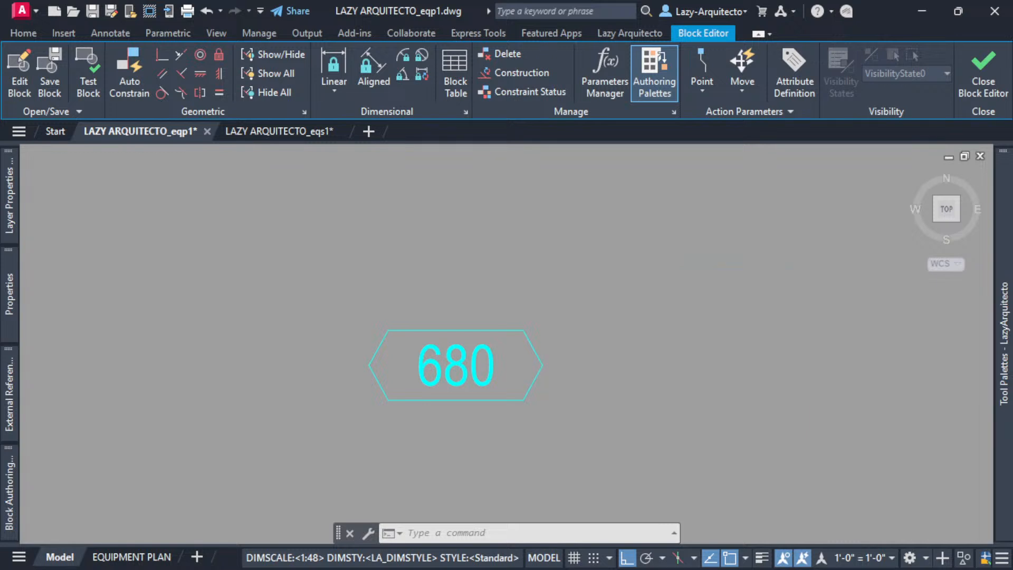
left_click_drag(648, 179, 483, 174)
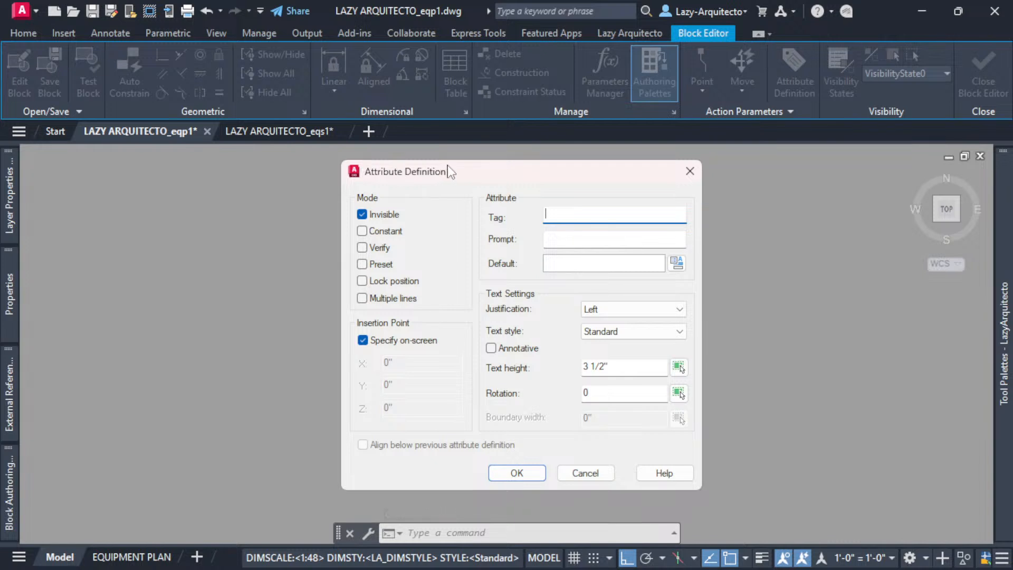
left_click_drag(447, 172, 628, 198)
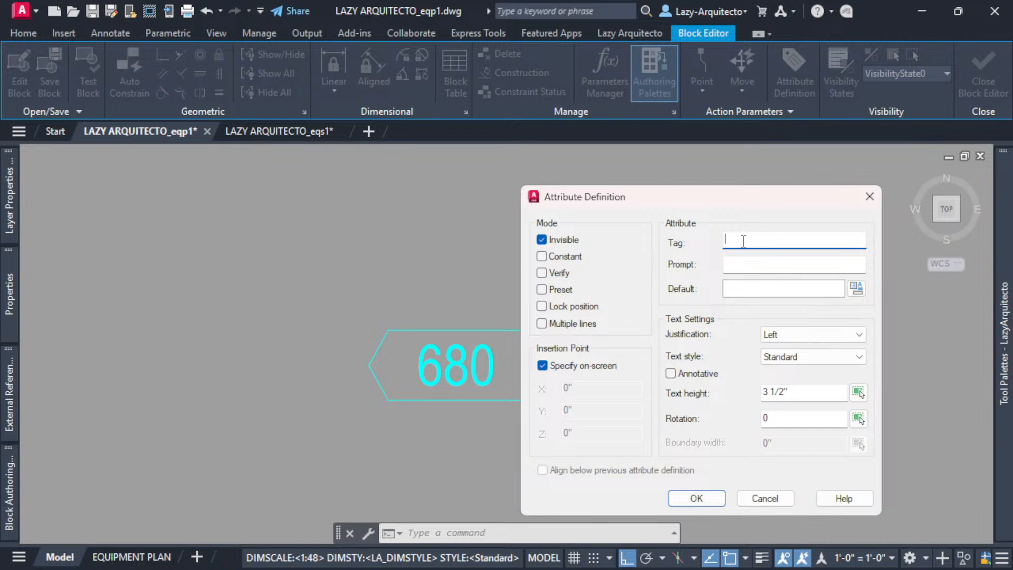
- Enter tag ITEM#, prompt ENTER EQUIPMENT ITEM and default value 001
type("ITE")
type("M_")
left_click(760, 266)
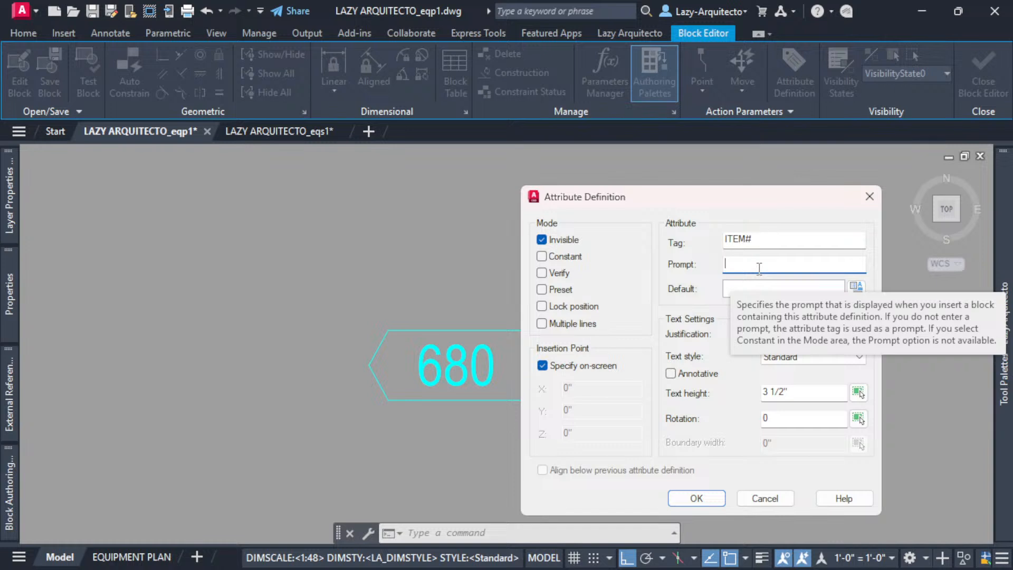
type("ENTER EQUIPMENT ITEM")
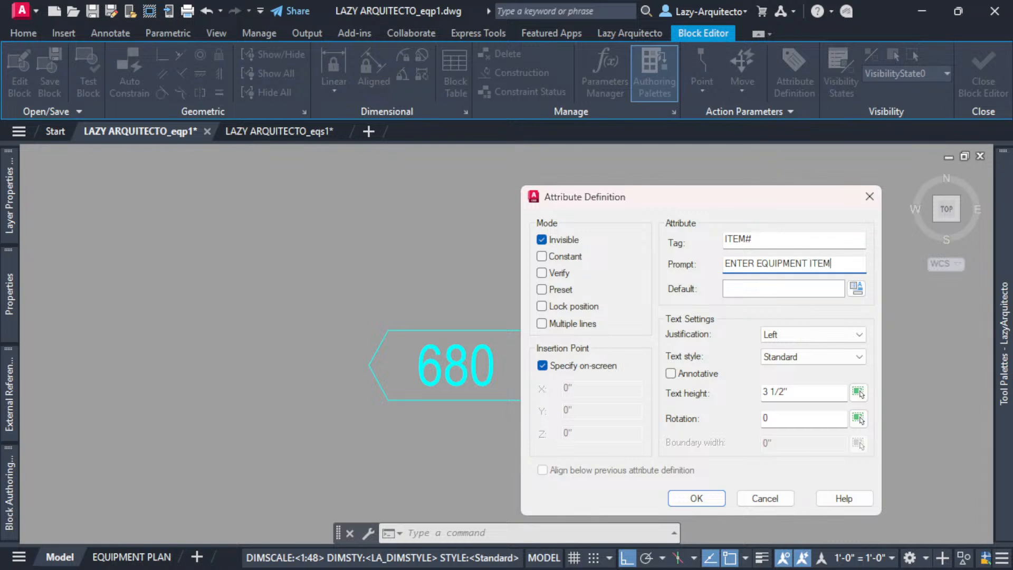
left_click(756, 288)
left_click_drag(712, 199, 689, 194)
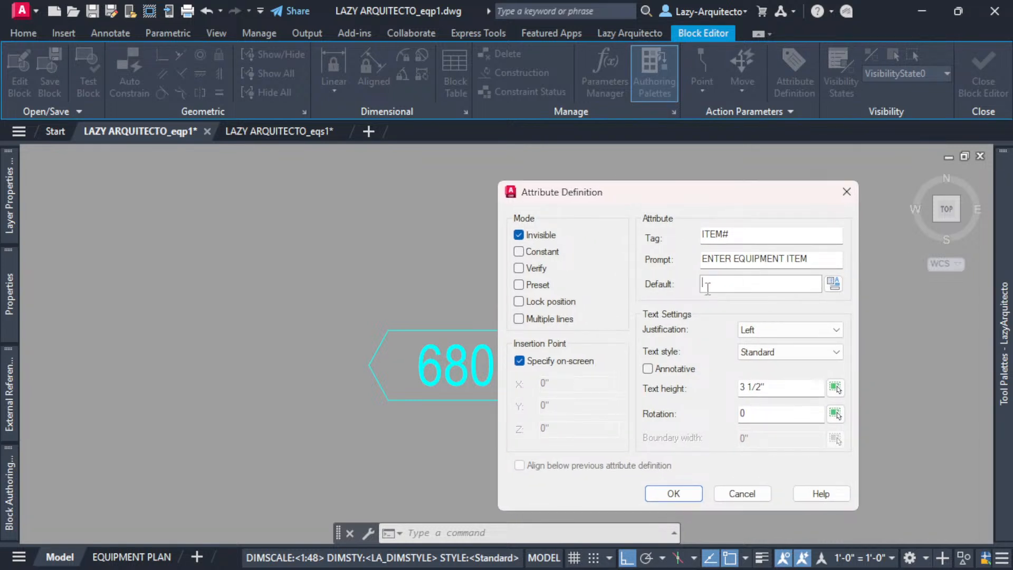
type("001")
left_click_drag(721, 284, 702, 284)
- Justify it Middle center at 3 1/2" height, keep it visible, and centre it on the 680 text
left_click(804, 331)
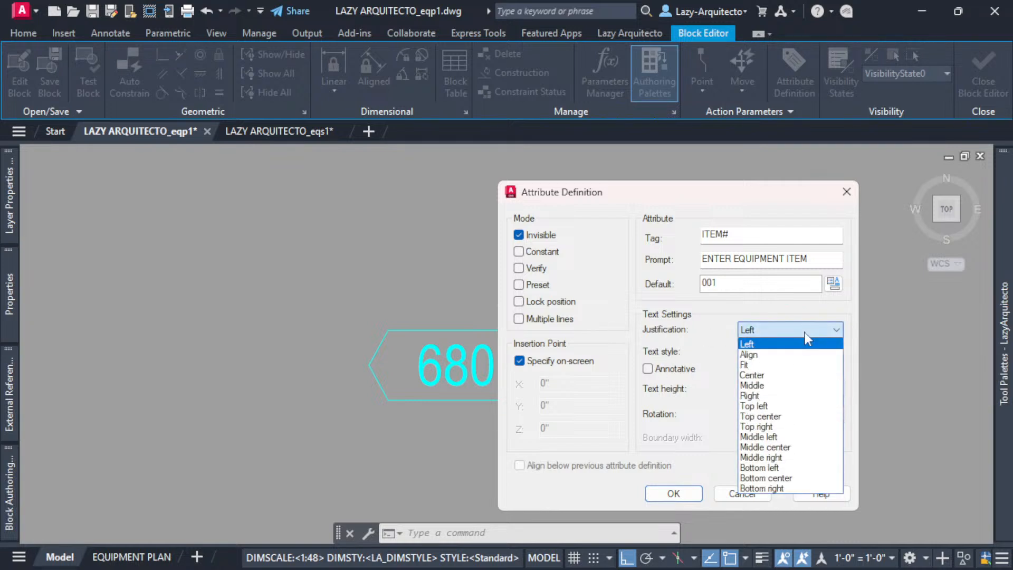
left_click(794, 447)
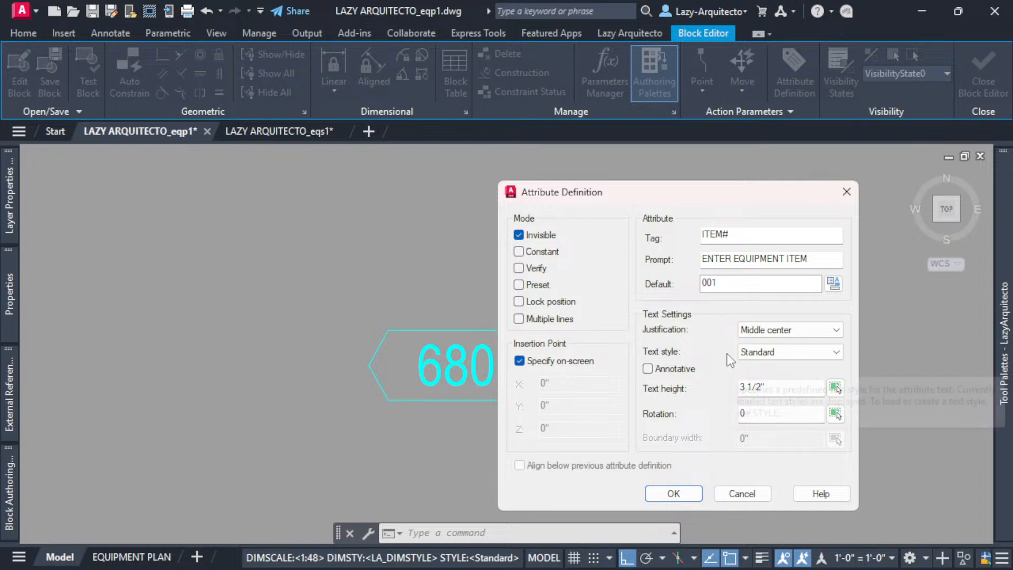
left_click_drag(769, 389, 738, 389)
left_click(775, 388)
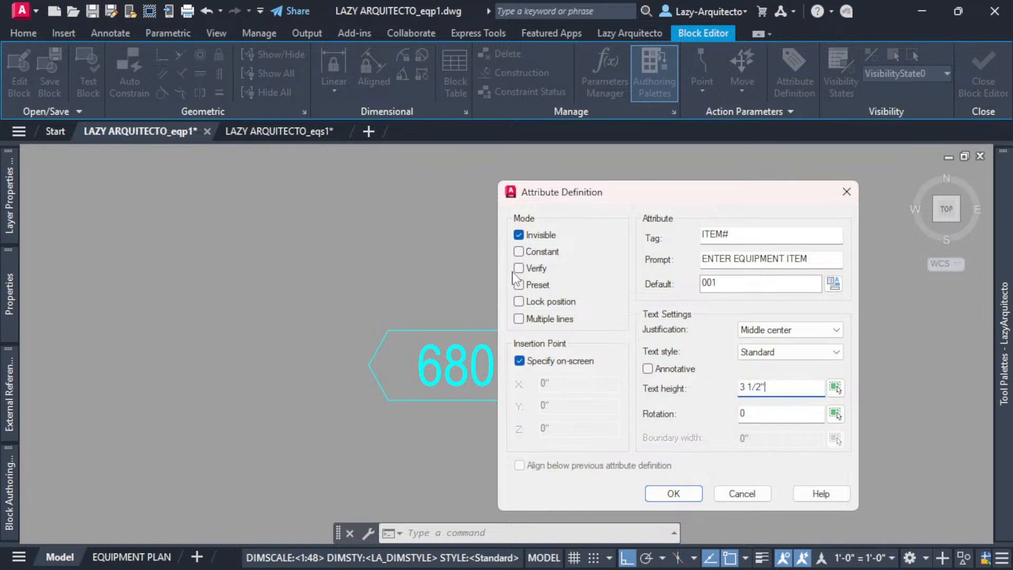
left_click(519, 236)
left_click(689, 494)
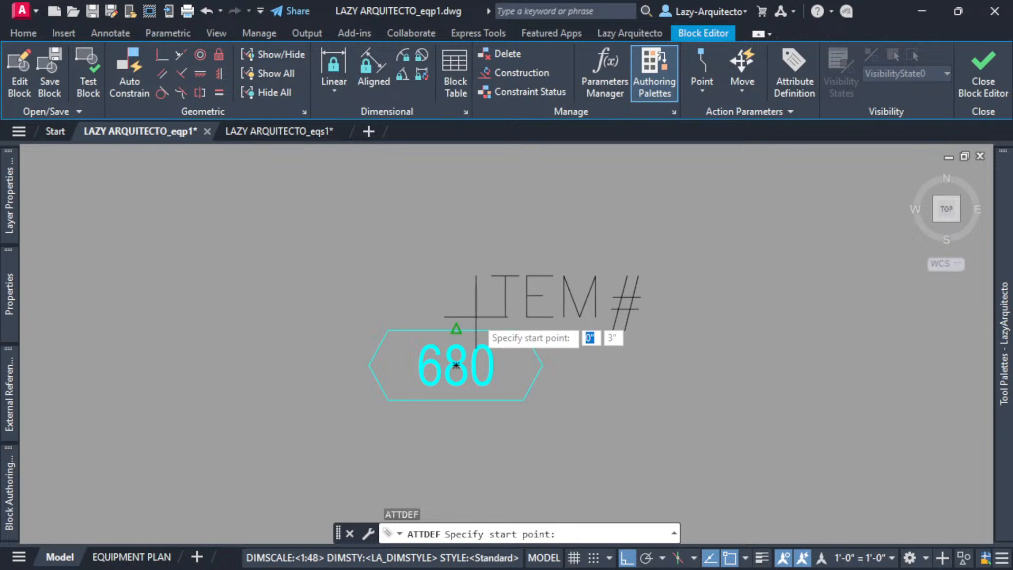
left_click(456, 365)
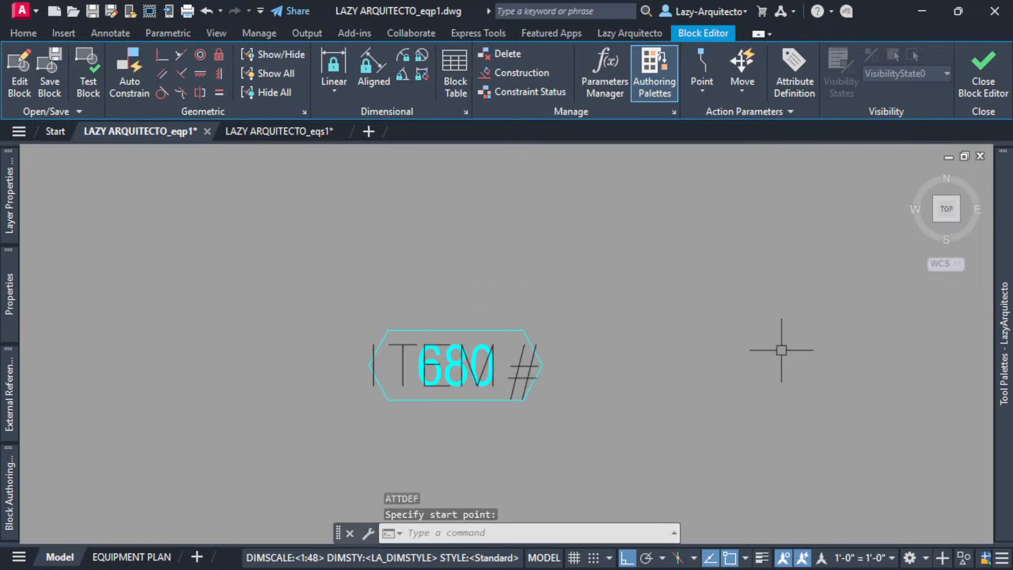
- Delete the 680 text so only ITEM# remains inside the hexagon
scroll(475, 349, "up", 5)
left_click(475, 348)
scroll(525, 276, "down", 5)
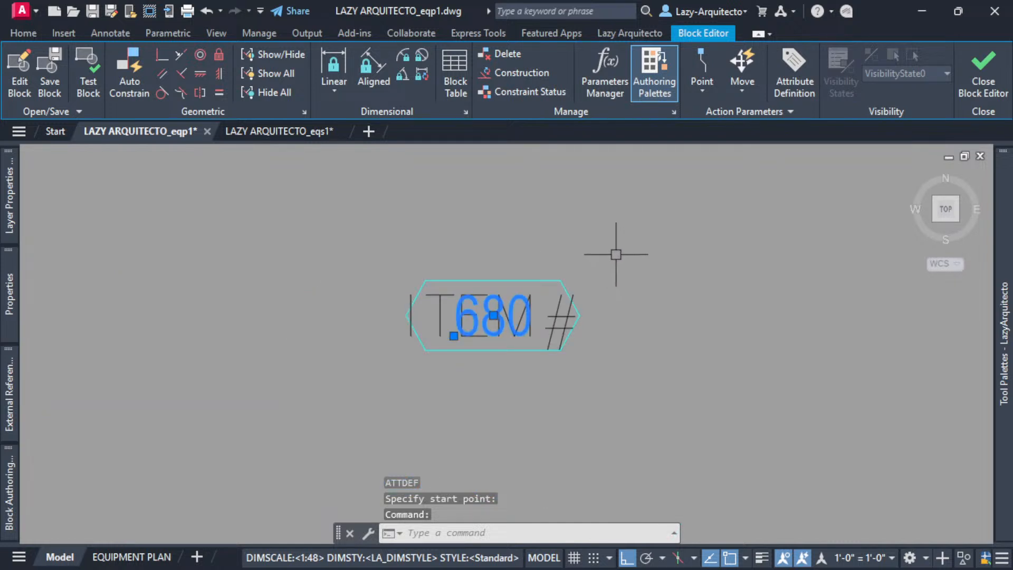
key("Delete")
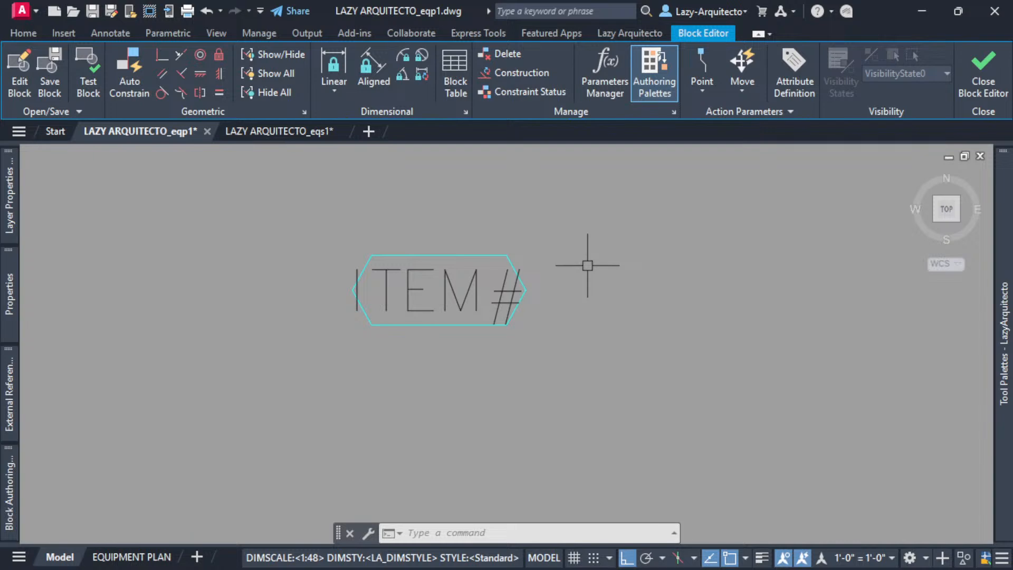
left_click(277, 132)
scroll(438, 261, "up", 5)
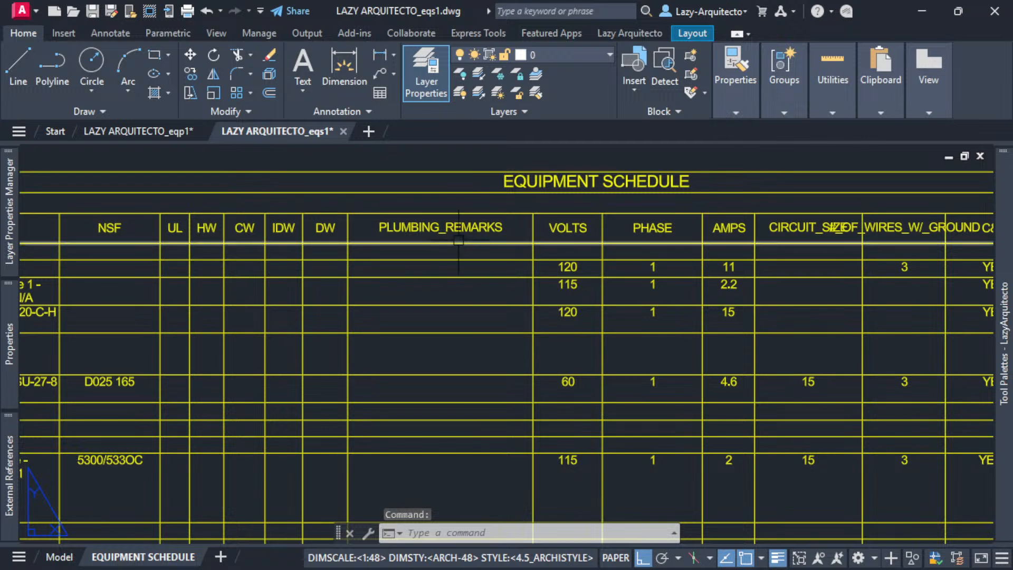
middle_click_drag(258, 305, 455, 306)
middle_click_drag(118, 285, 394, 262)
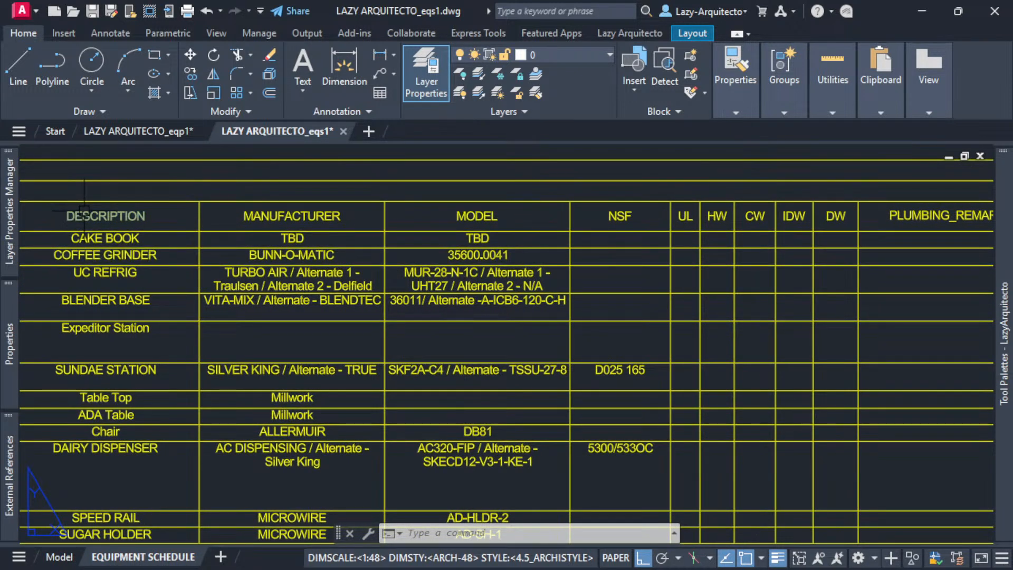
scroll(85, 210, "up", 3)
middle_click_drag(92, 216, 116, 227)
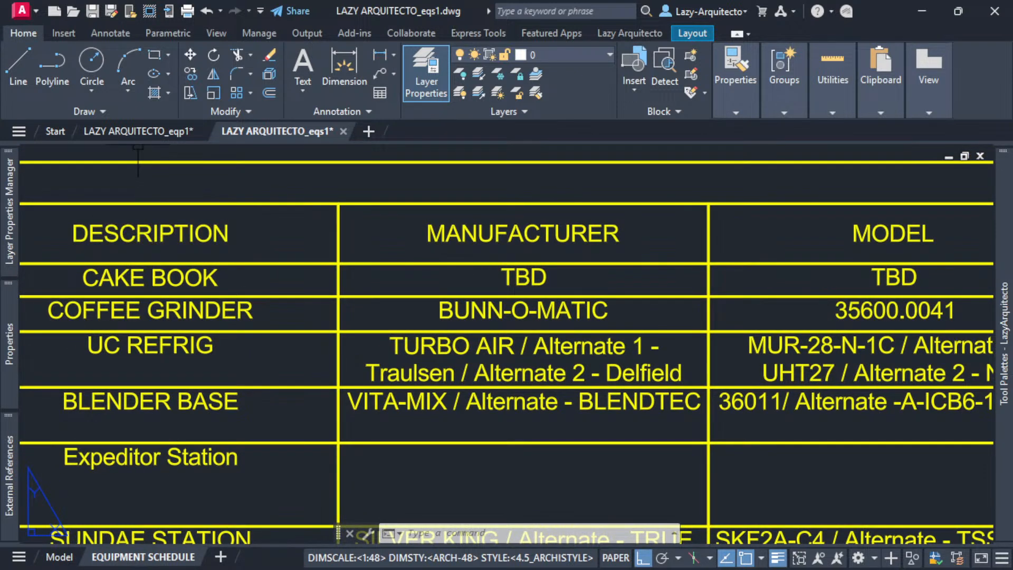
left_click(137, 131)
double_click(486, 268)
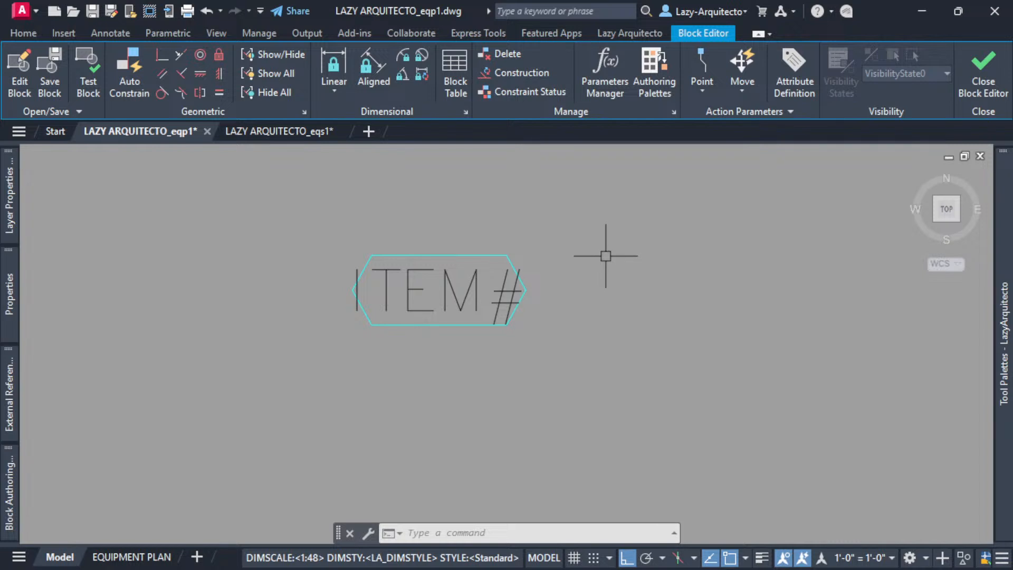
- Start ATTDEF with tag DESCRIPTION and prompt ENTER EQUIPMENT DESCRIPTION
type("ATT")
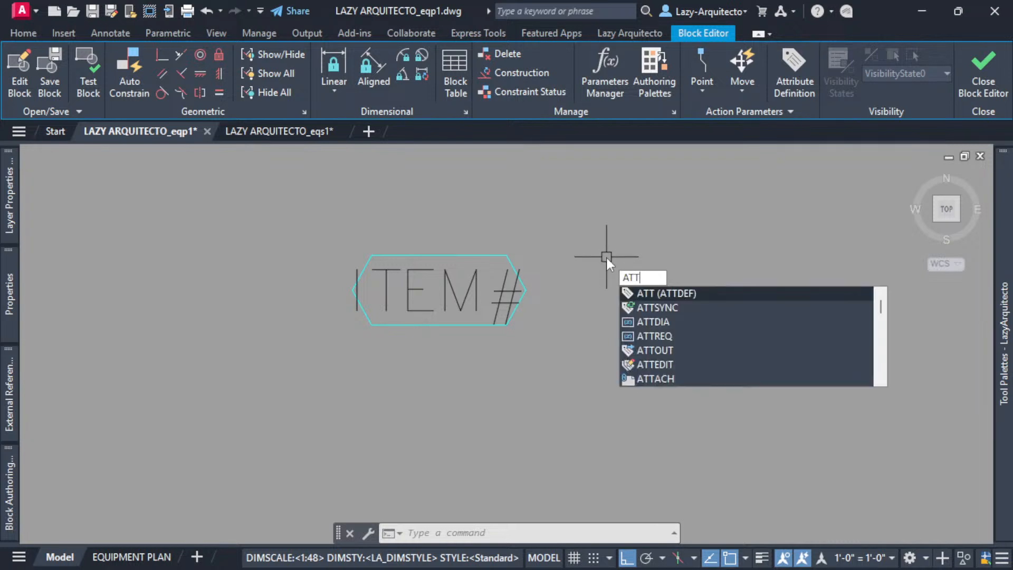
key("Return")
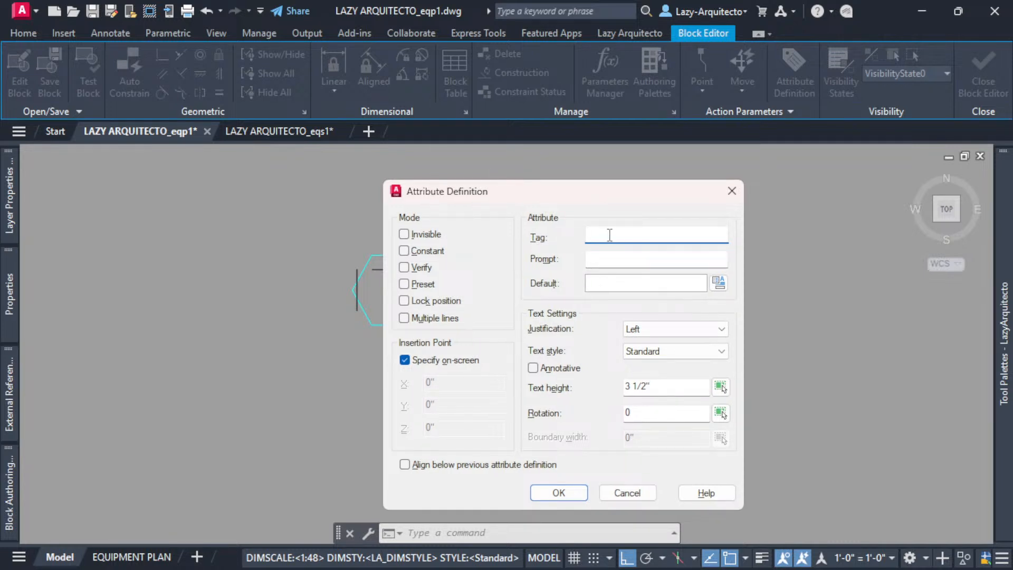
type("DESCRIPTION")
left_click(632, 261)
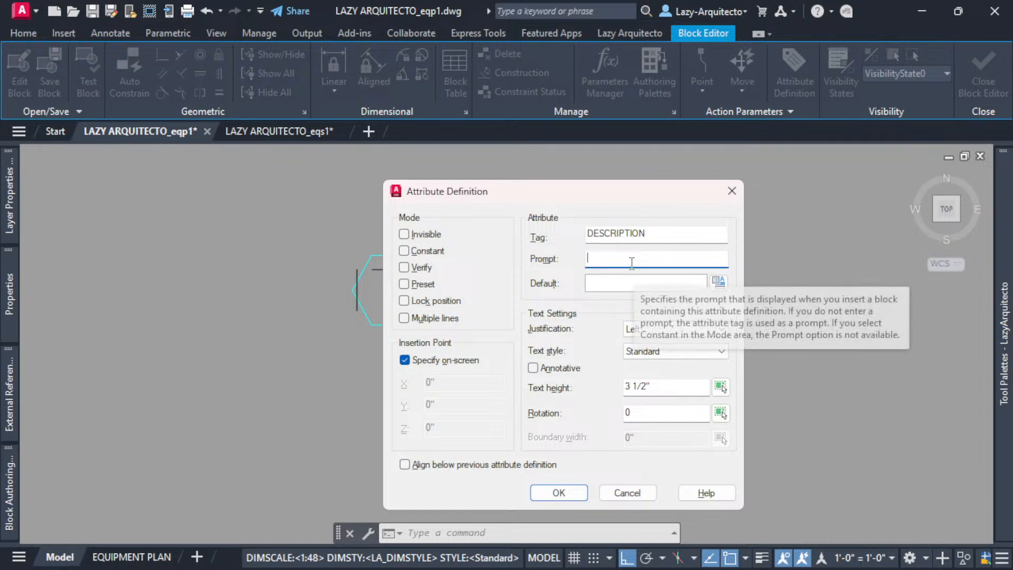
type("ENTER EQUIPMENT DESCRIPTIO")
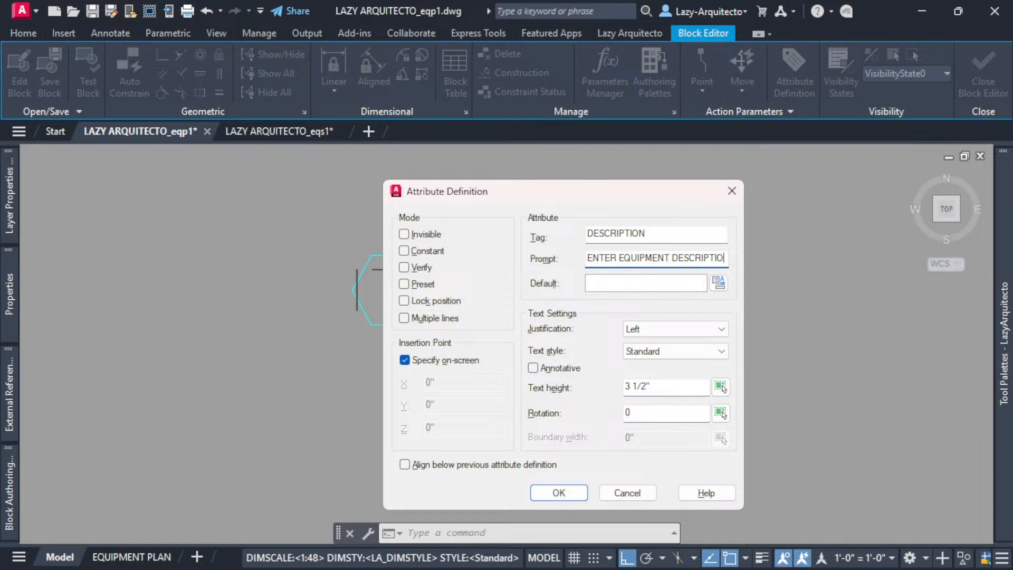
type("N")
left_click(644, 234)
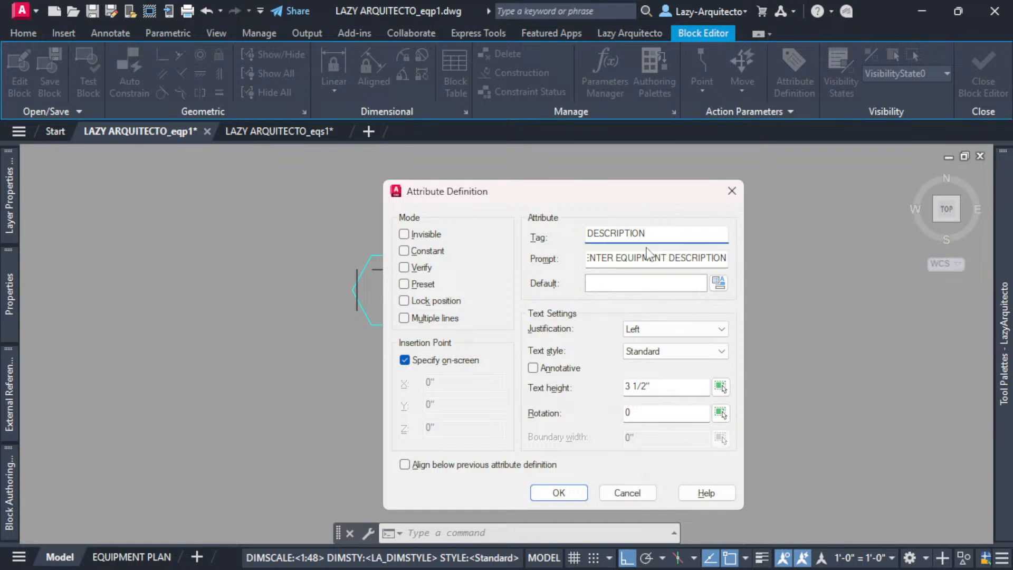
- Set Middle center justification, mark it Invisible, and accept the attribute settings
left_click(672, 329)
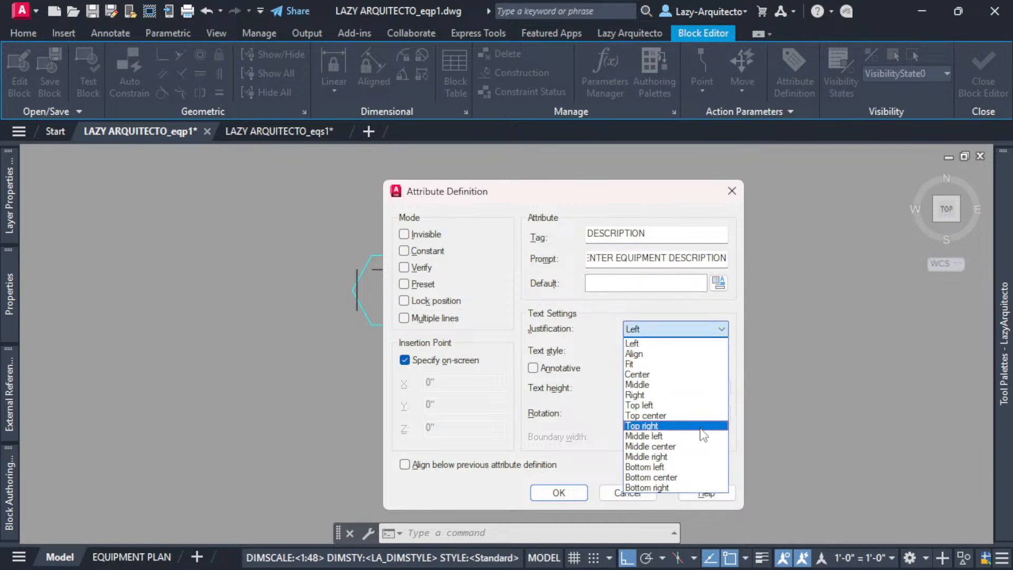
left_click(675, 447)
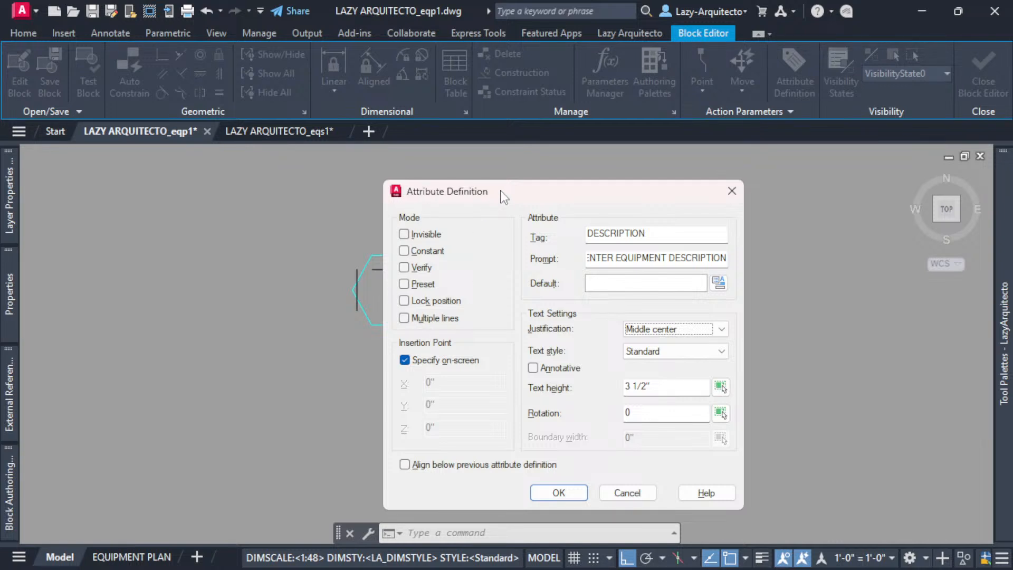
left_click_drag(500, 193, 639, 191)
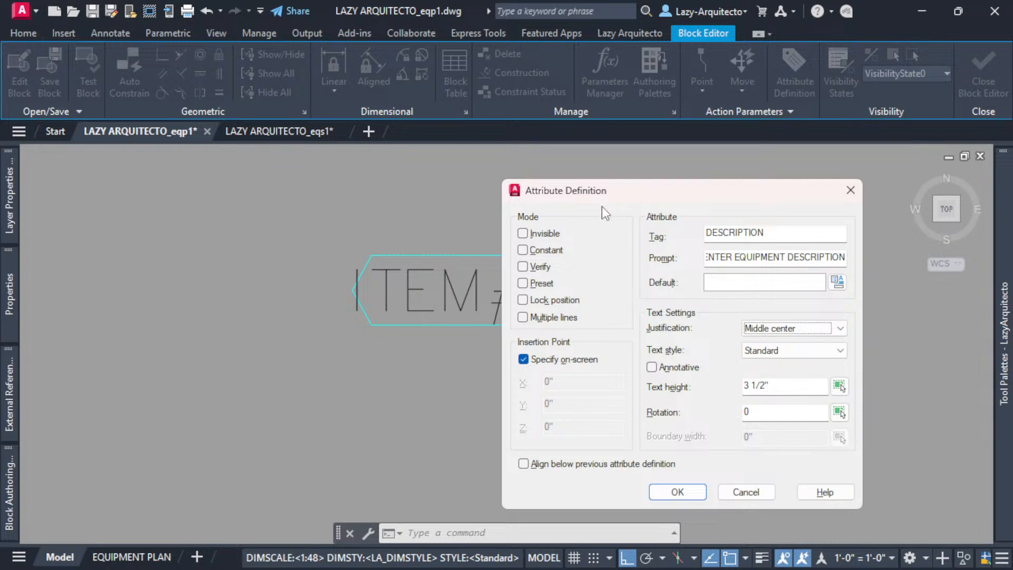
left_click(522, 234)
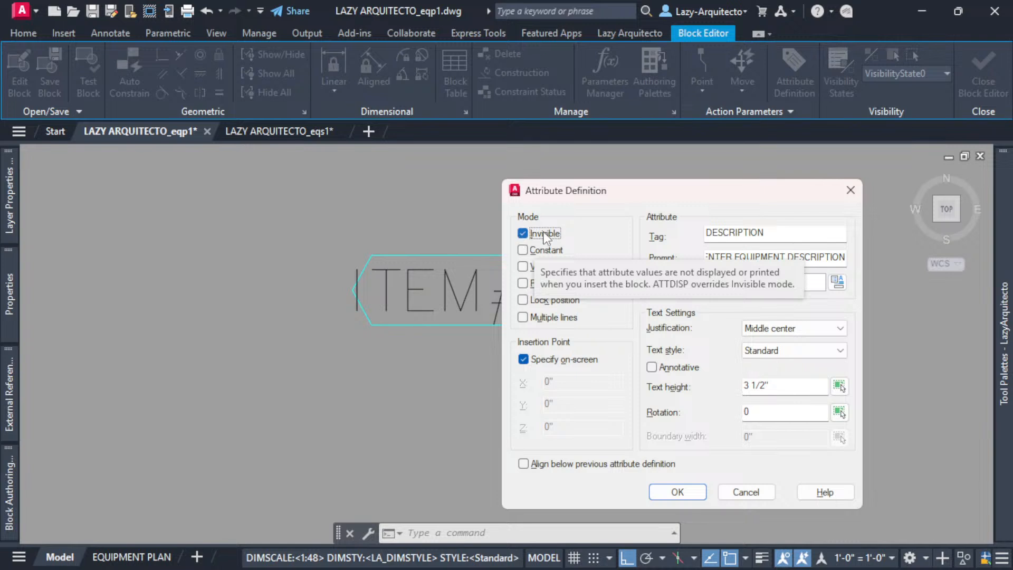
left_click(695, 493)
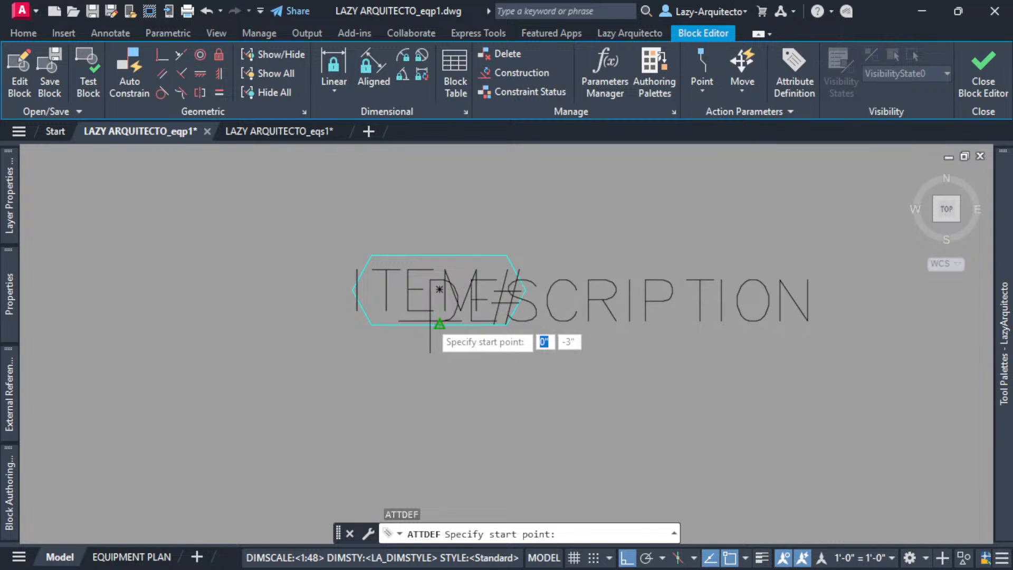
- Place DESCRIPTION centred below the hexagon and close the Block Editor
left_click(437, 389)
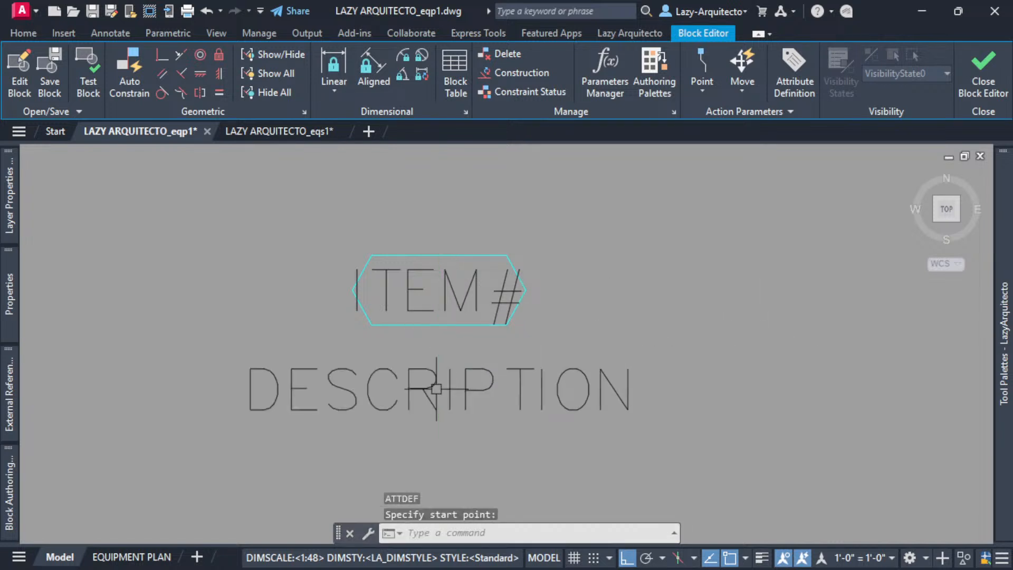
scroll(617, 326, "down", 3)
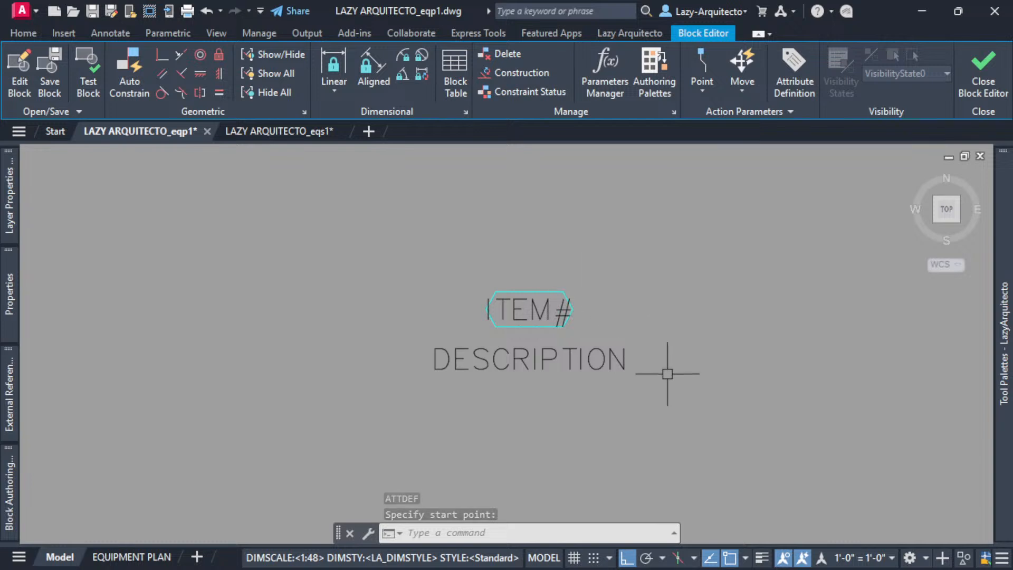
middle_click_drag(665, 374, 599, 299)
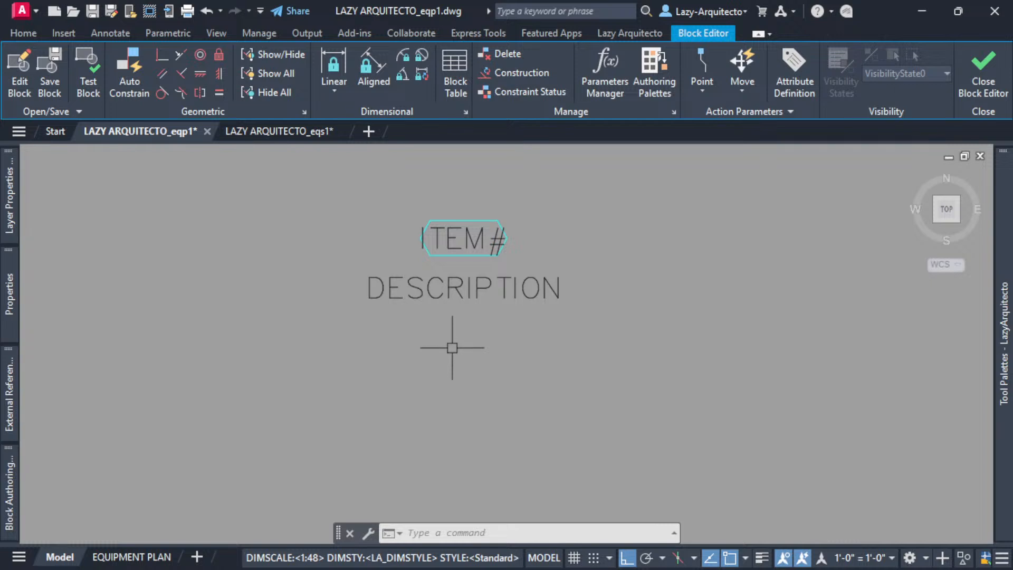
middle_click_drag(511, 364, 509, 336)
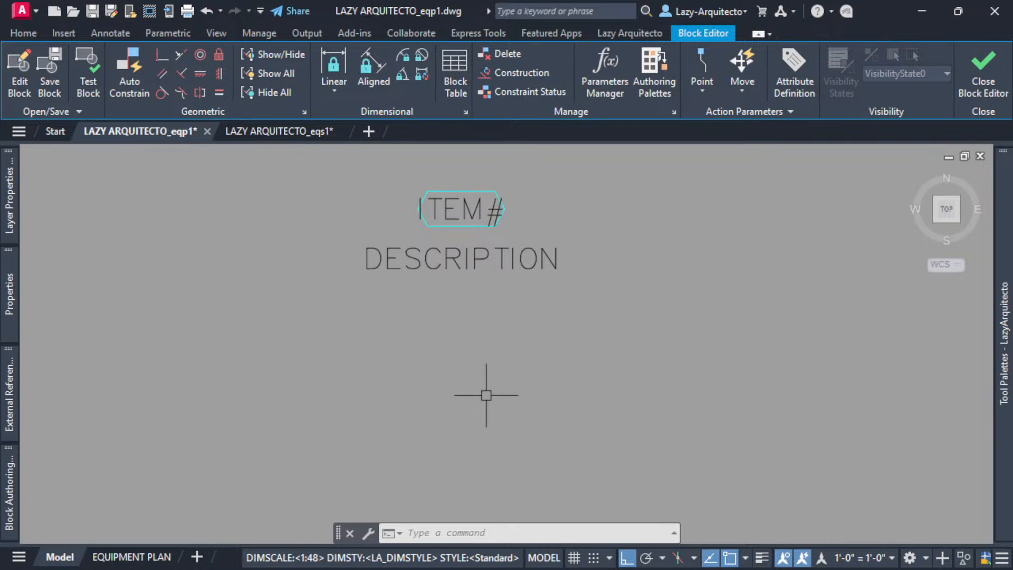
left_click(983, 85)
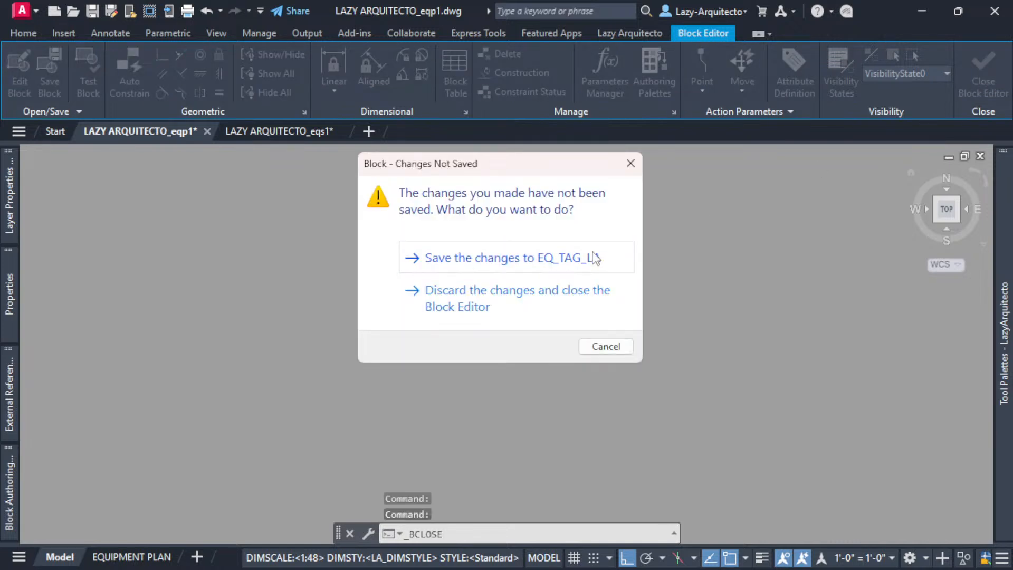
- Save the changes to the EQ_TAG_LA block definition
left_click(584, 265)
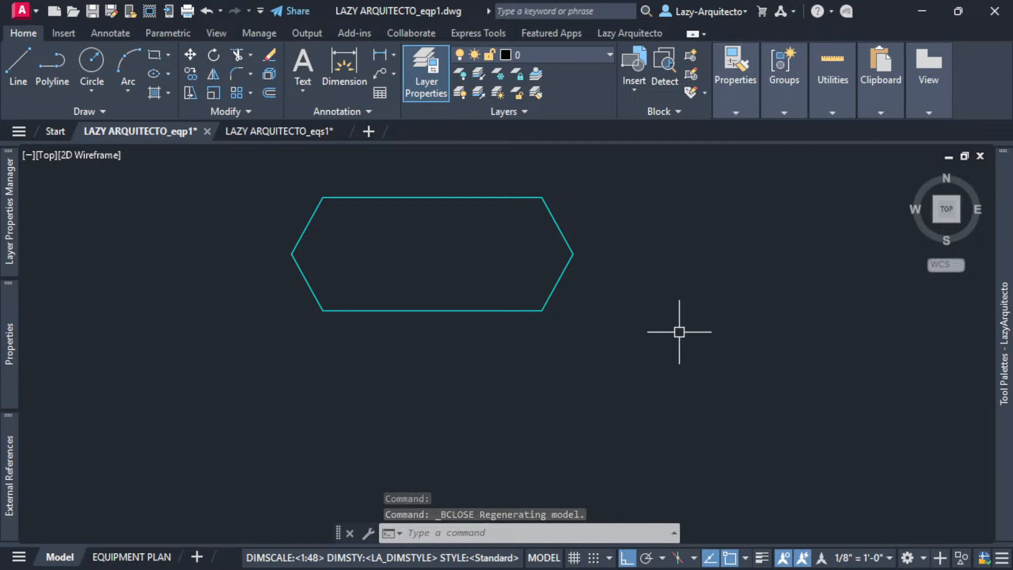
middle_click_drag(635, 288, 661, 327)
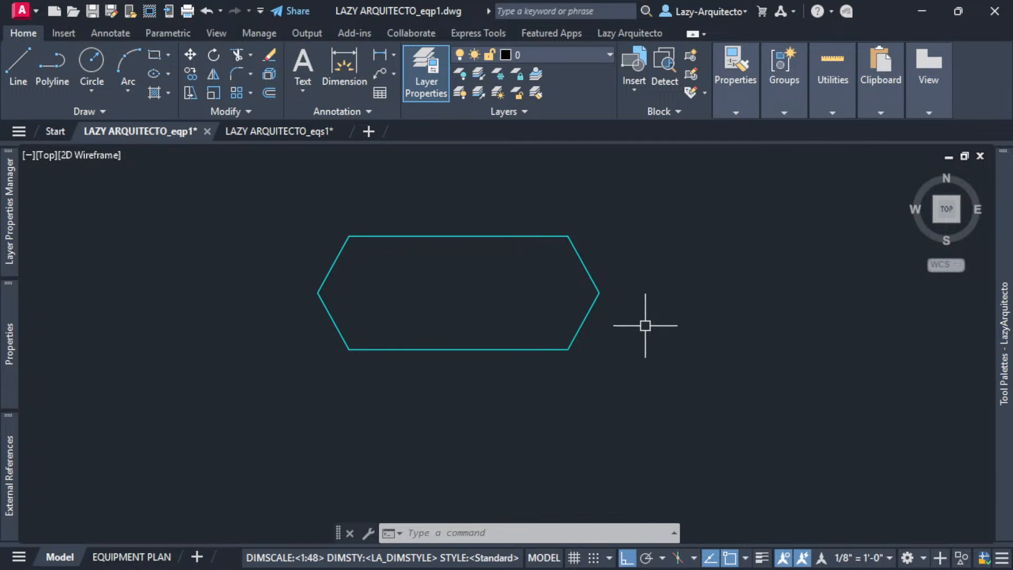
scroll(645, 326, "down", 3)
middle_click_drag(649, 346, 490, 296)
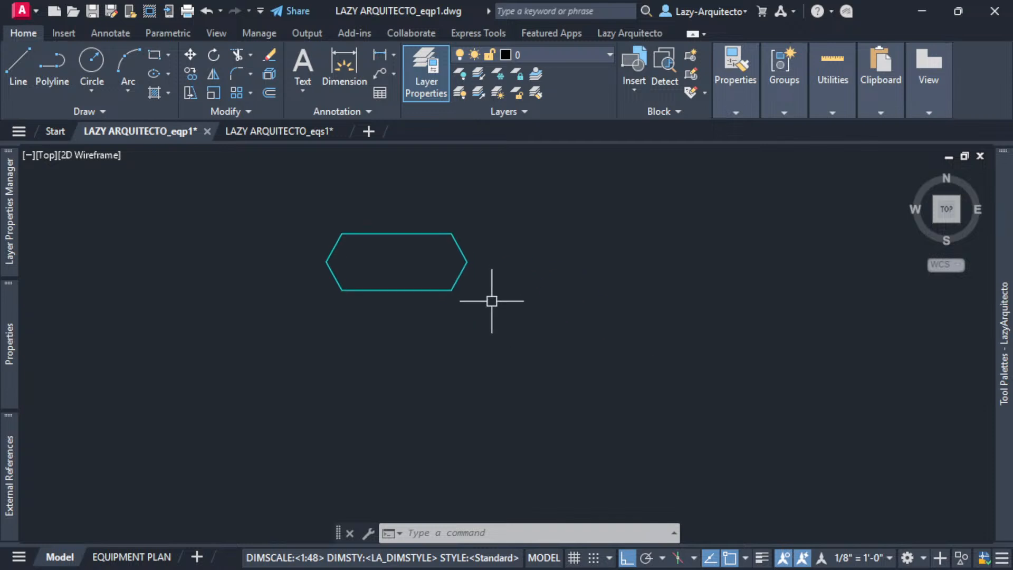
- Run ATTSYNC on the hexagon tag so it shows 001, then zoom out to the plan
type("ATTS")
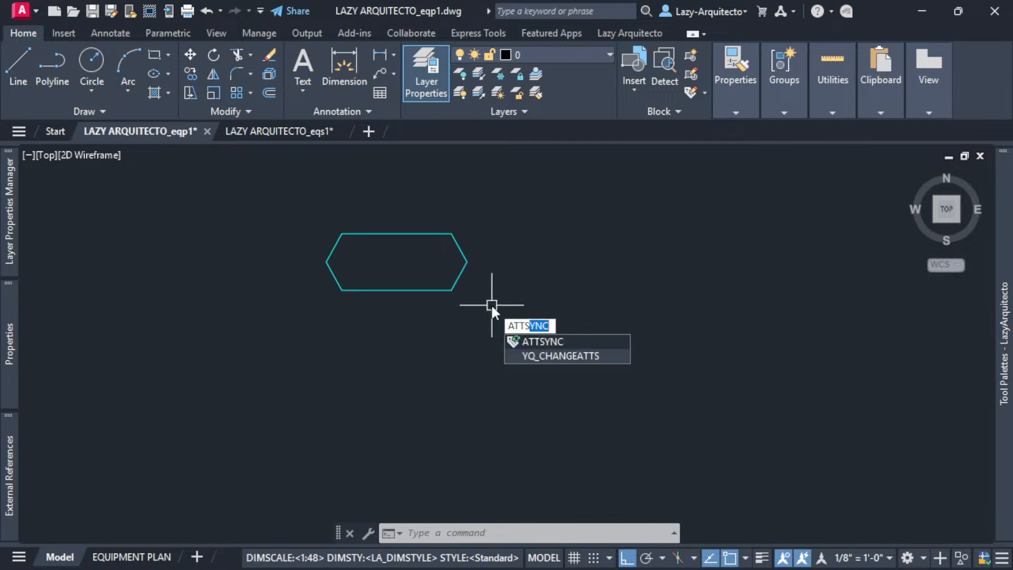
key("Return")
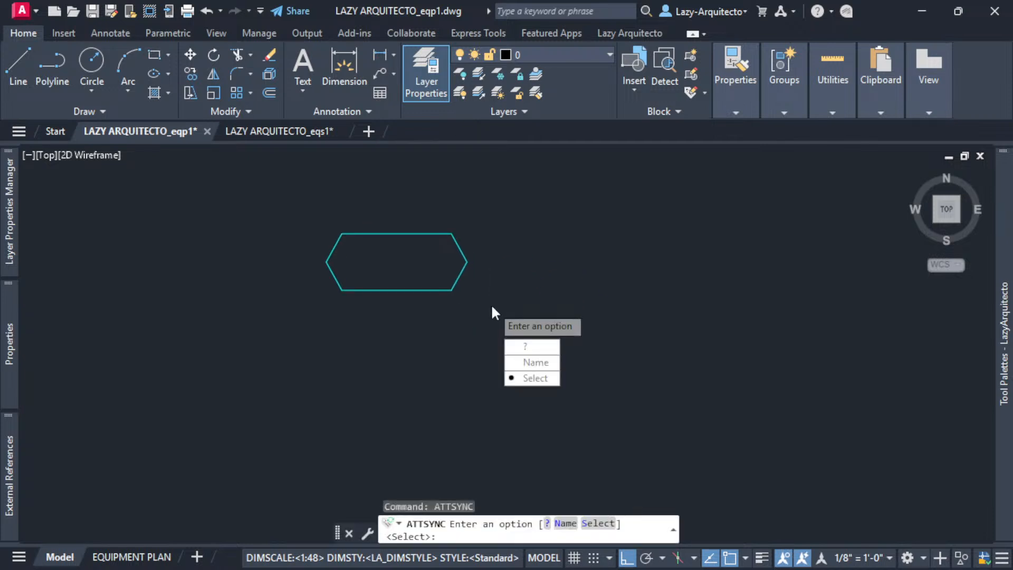
key("Return")
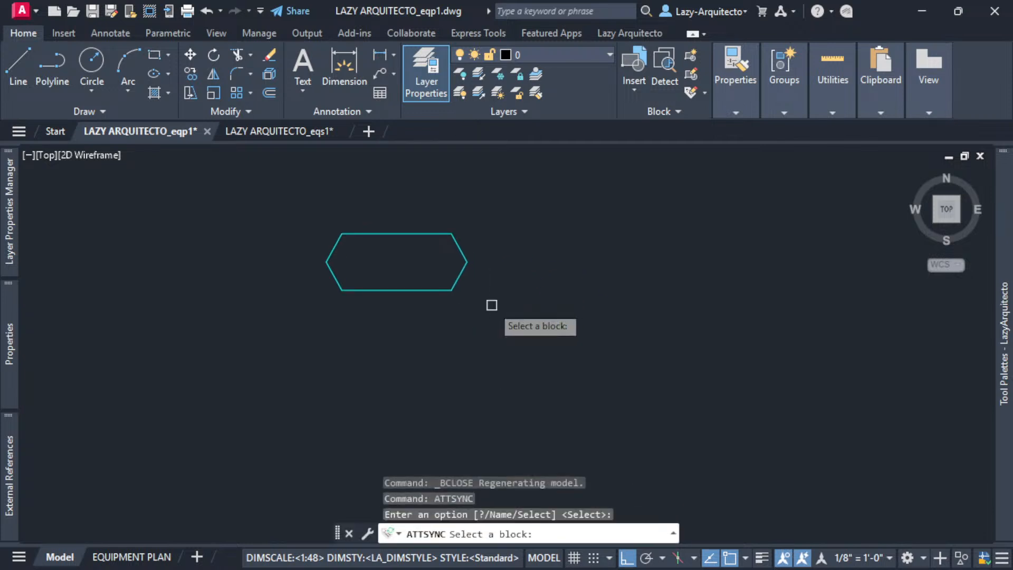
left_click(444, 235)
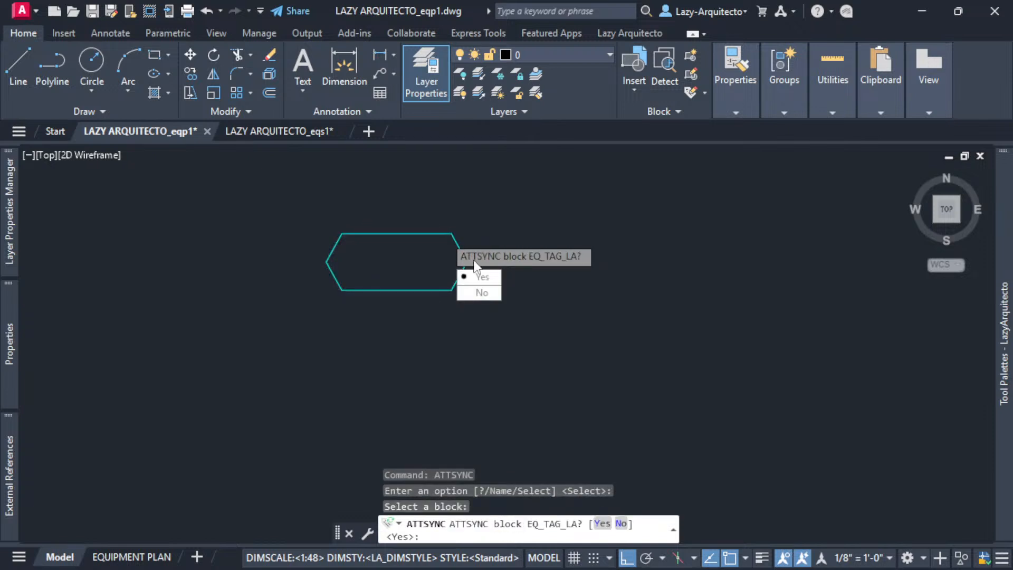
left_click(483, 277)
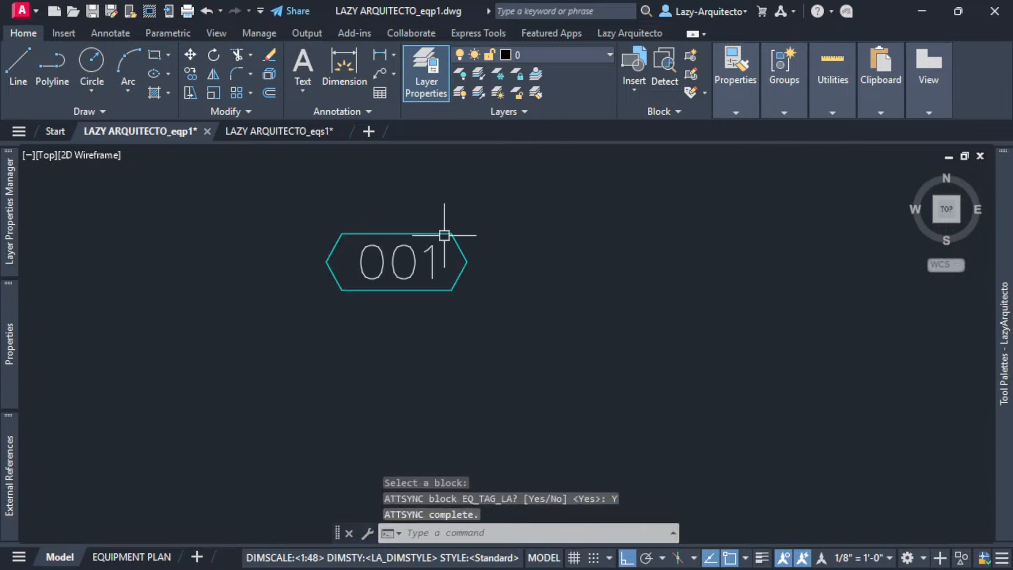
middle_click_drag(496, 267, 651, 285)
scroll(541, 296, "down", 3)
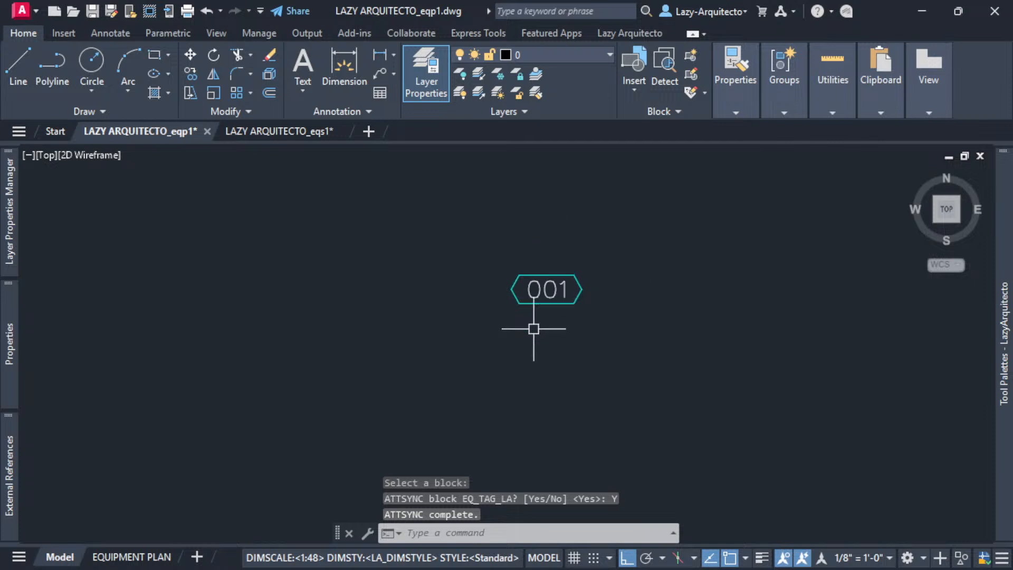
scroll(663, 260, "down", 3)
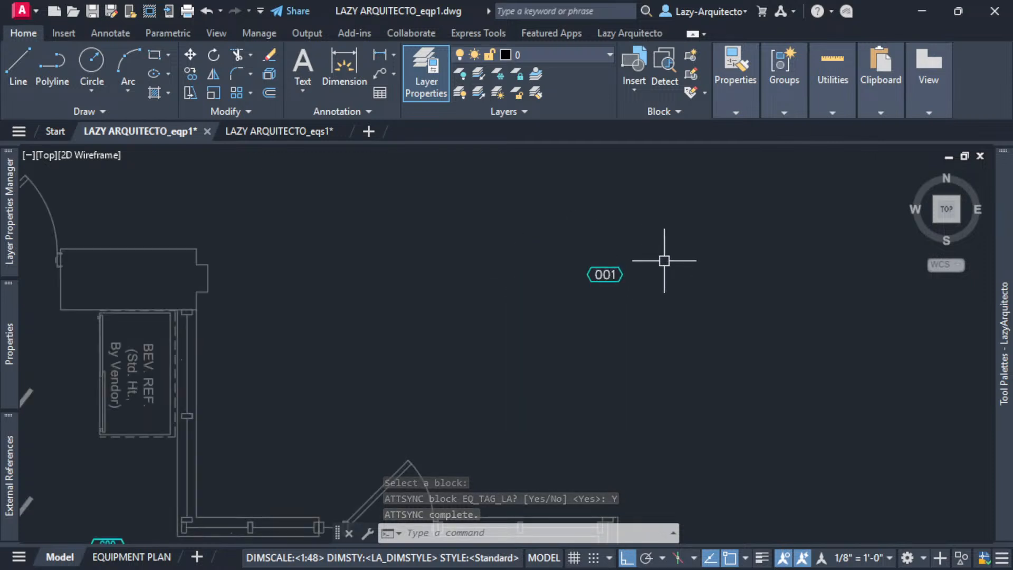
scroll(717, 263, "down", 2)
- Copy the 001 tag and paste it below the 680 tag between its two circles
scroll(716, 269, "down", 2)
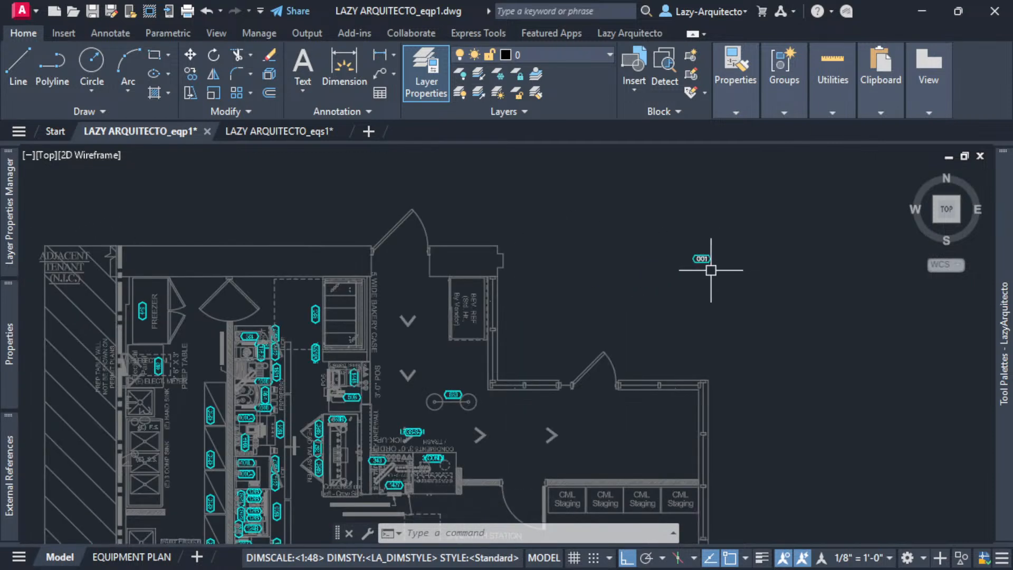
scroll(685, 282, "up", 3)
mouse_move(695, 267)
middle_mouse_down()
mouse_move(707, 267)
mouse_move(728, 229)
middle_mouse_up()
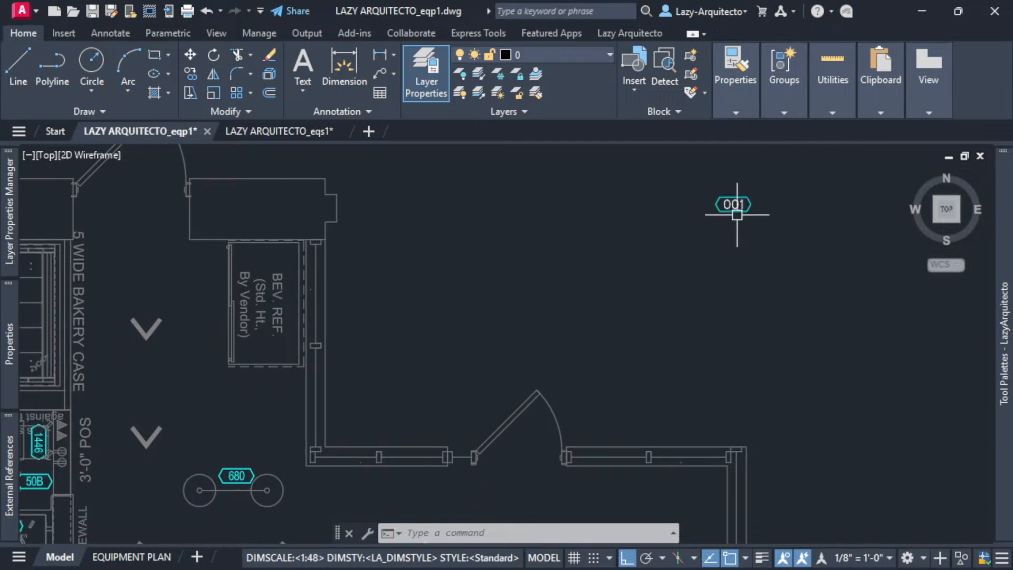
left_click(735, 207)
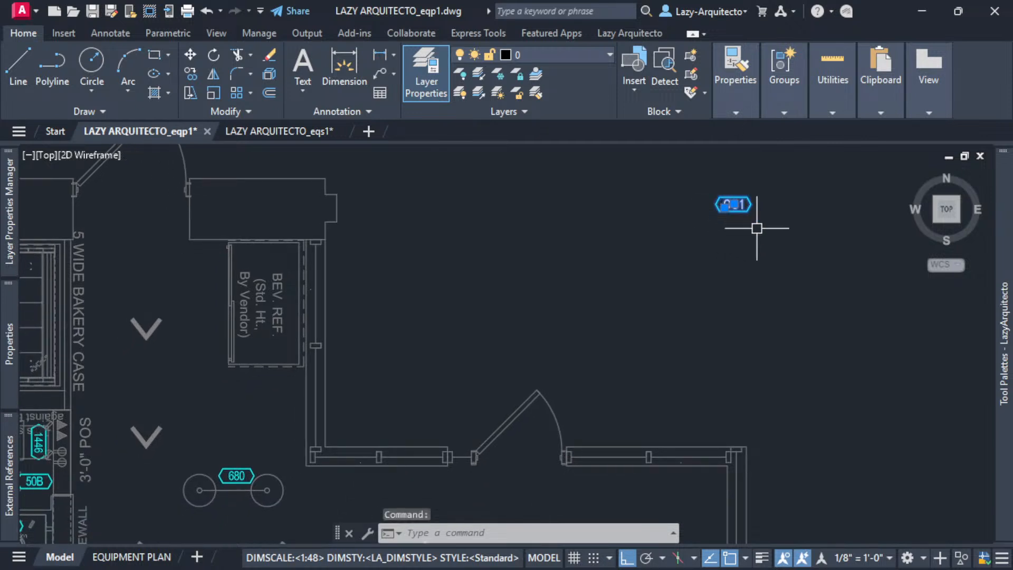
key("ctrl+c")
key("ctrl+v")
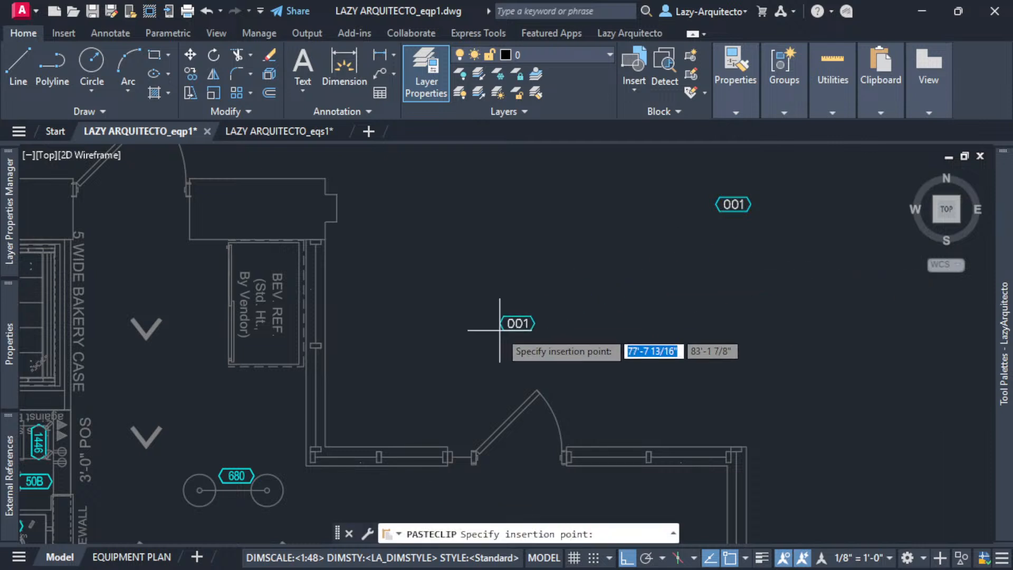
scroll(282, 431, "down", 2)
scroll(414, 414, "up", 5)
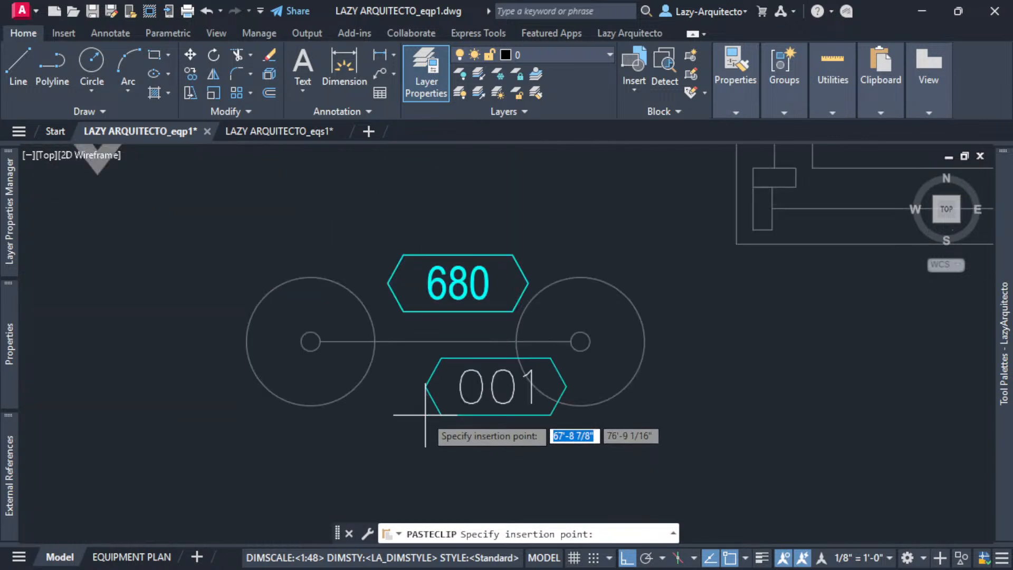
left_click(377, 431)
middle_click_drag(521, 385, 607, 376)
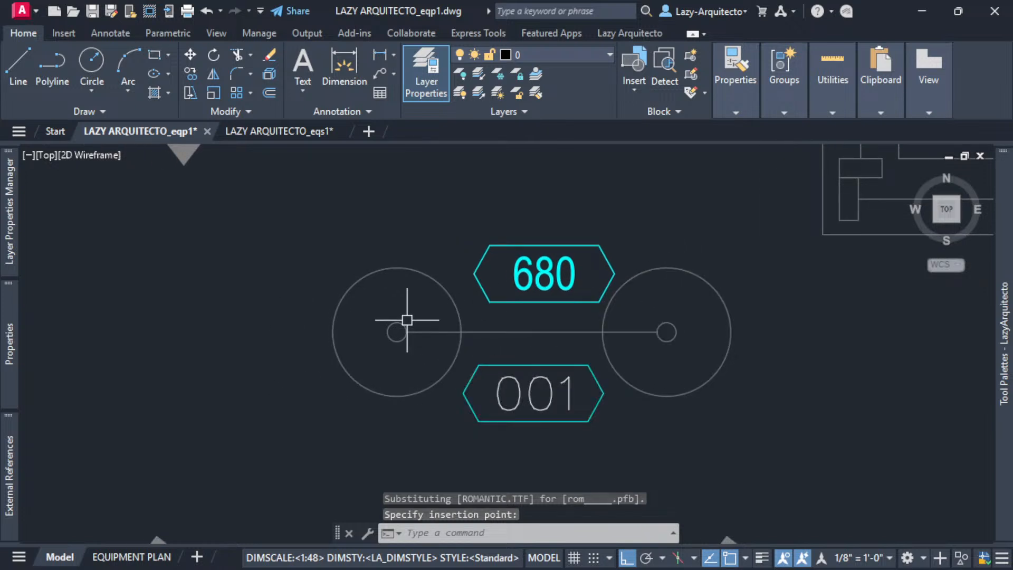
middle_click_drag(565, 350, 548, 339)
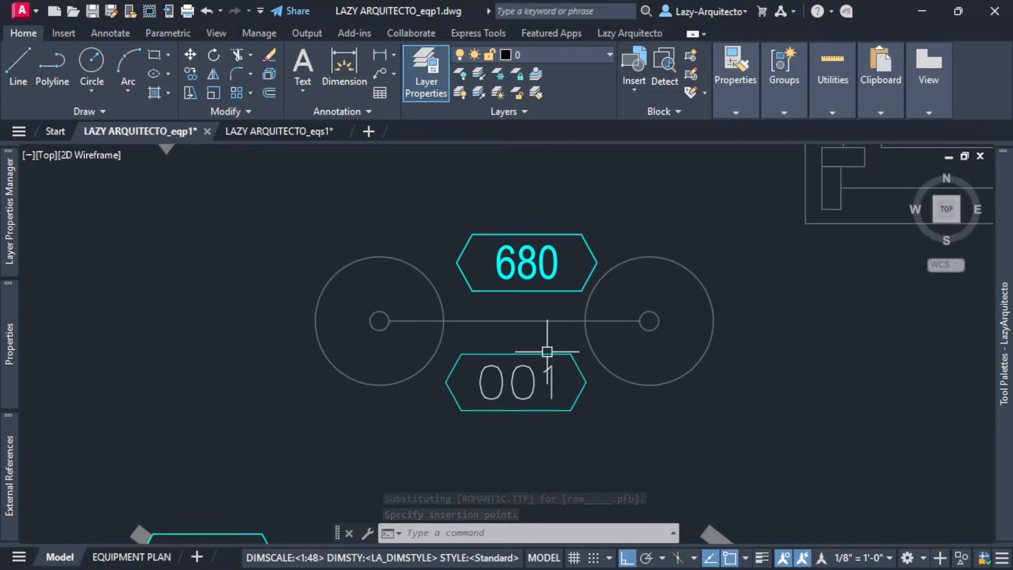
double_click(531, 373)
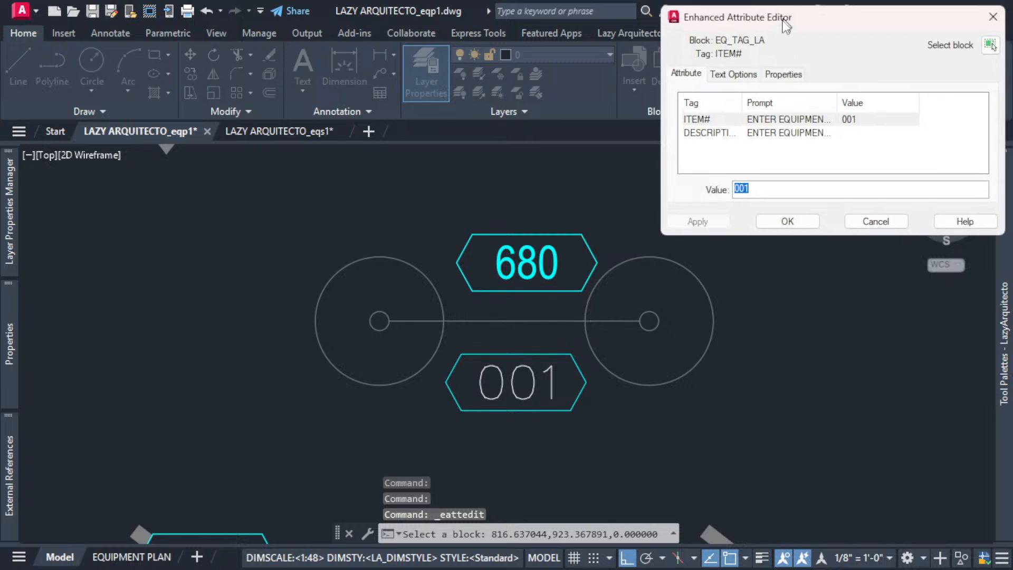
- Change the copy's ITEM# to 680 and set DESCRIPTION to FREESTANDING XXX SYSTEM
left_click_drag(786, 16, 699, 229)
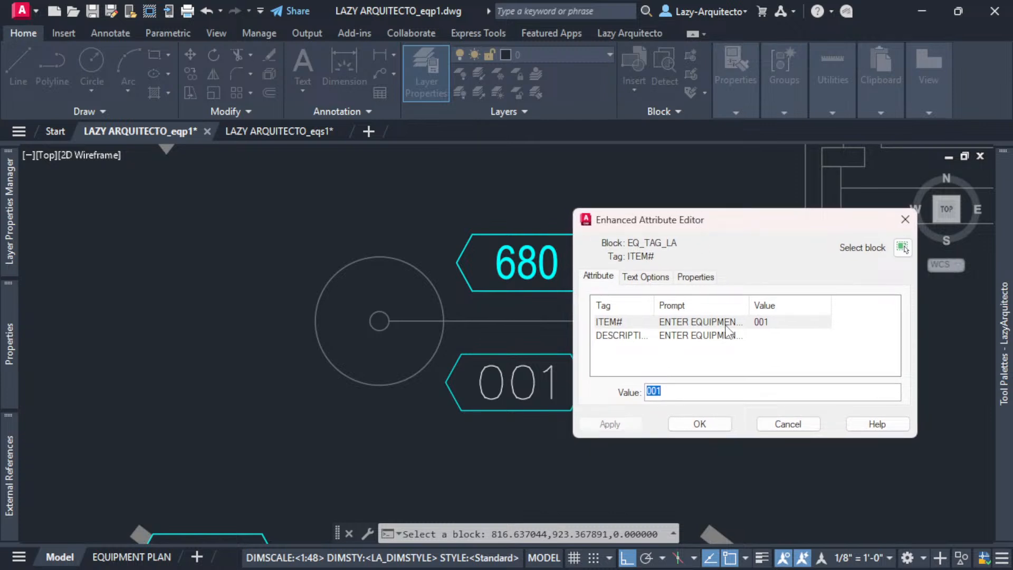
left_click_drag(683, 390, 637, 395)
type("680")
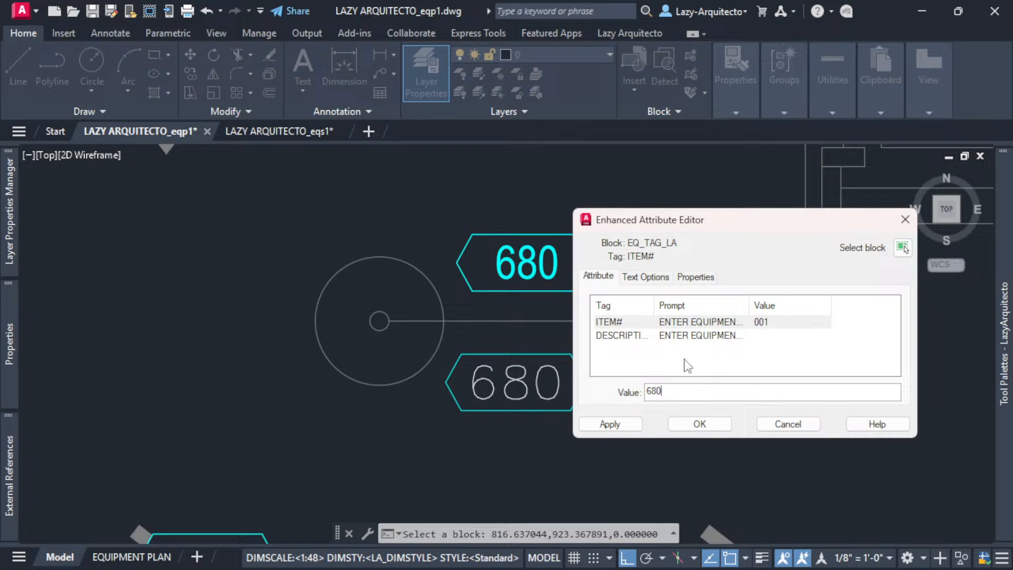
left_click(693, 340)
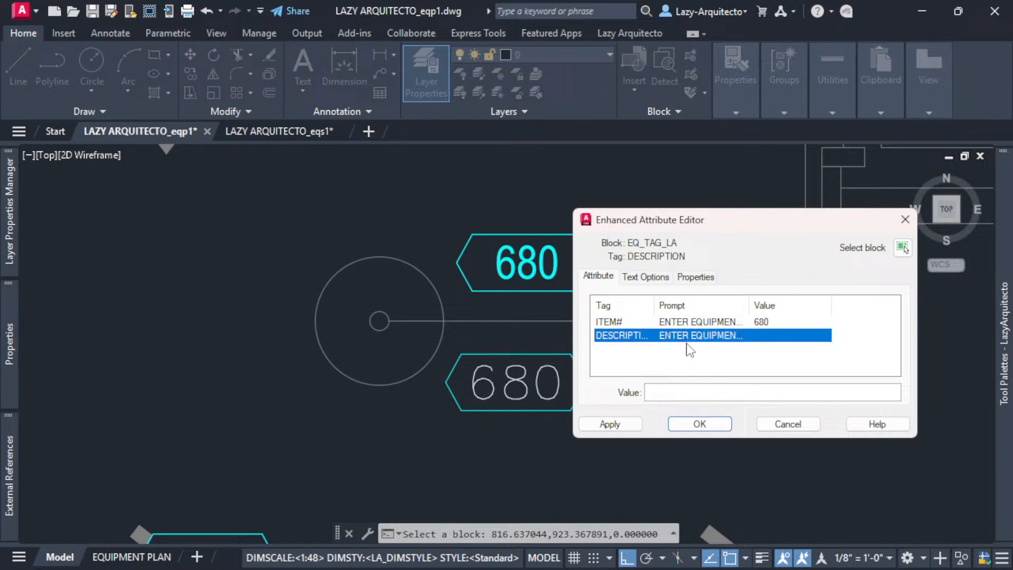
left_click(678, 391)
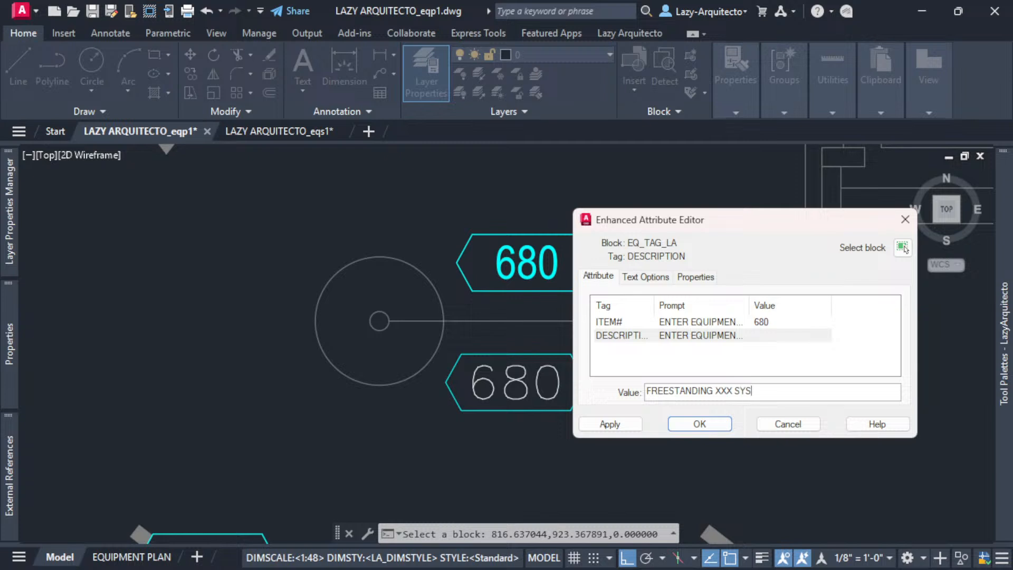
double_click(722, 393)
left_click(791, 391)
left_click(702, 424)
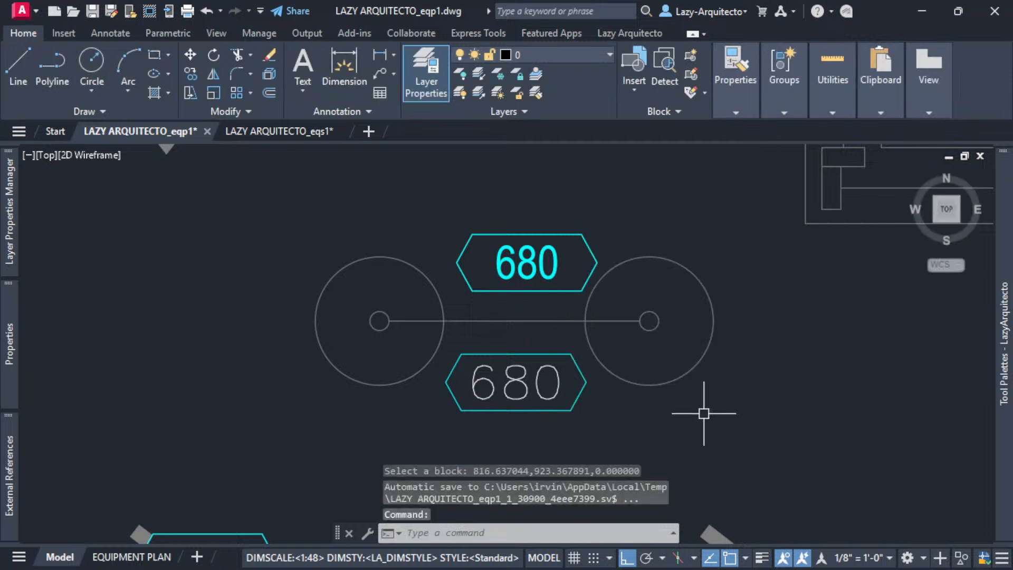
middle_click_drag(549, 429, 545, 396)
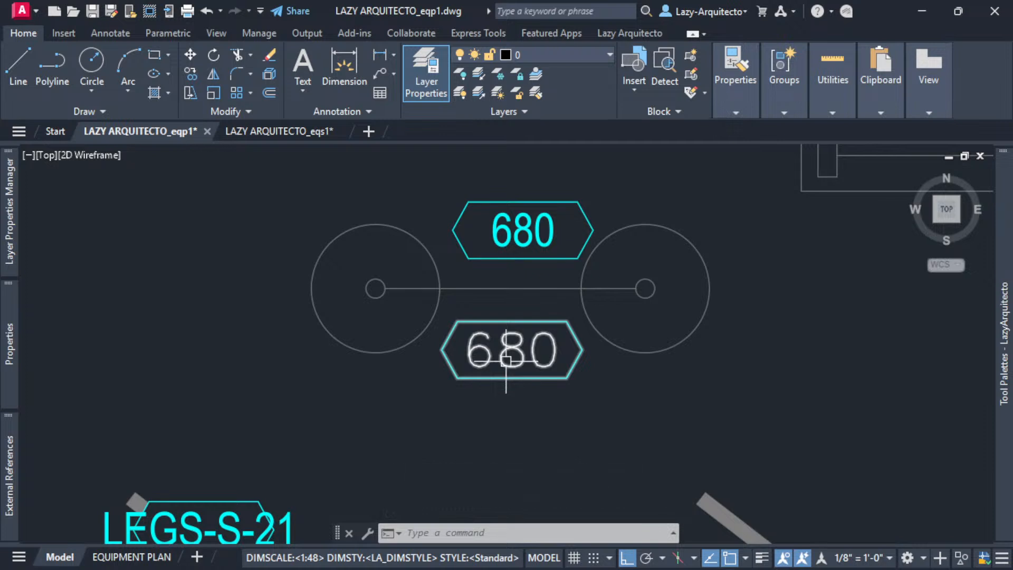
middle_click_drag(537, 294, 543, 376)
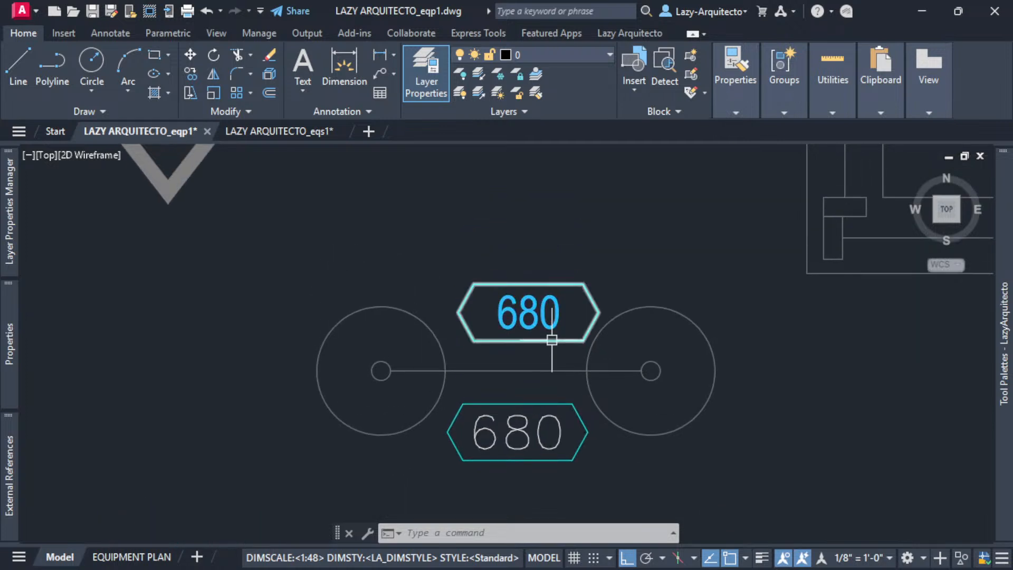
left_click(552, 339)
key("Escape")
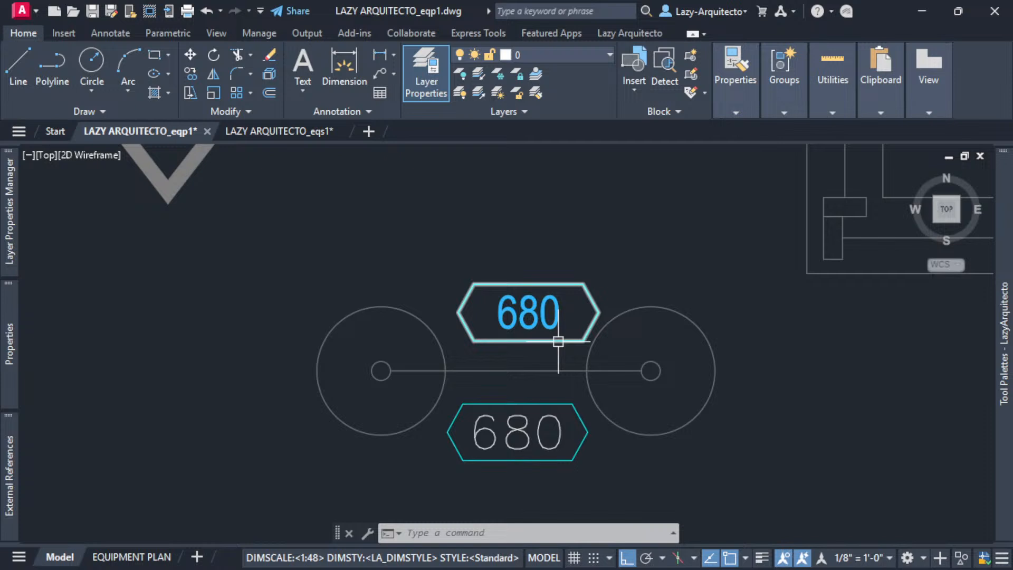
mouse_move(559, 341)
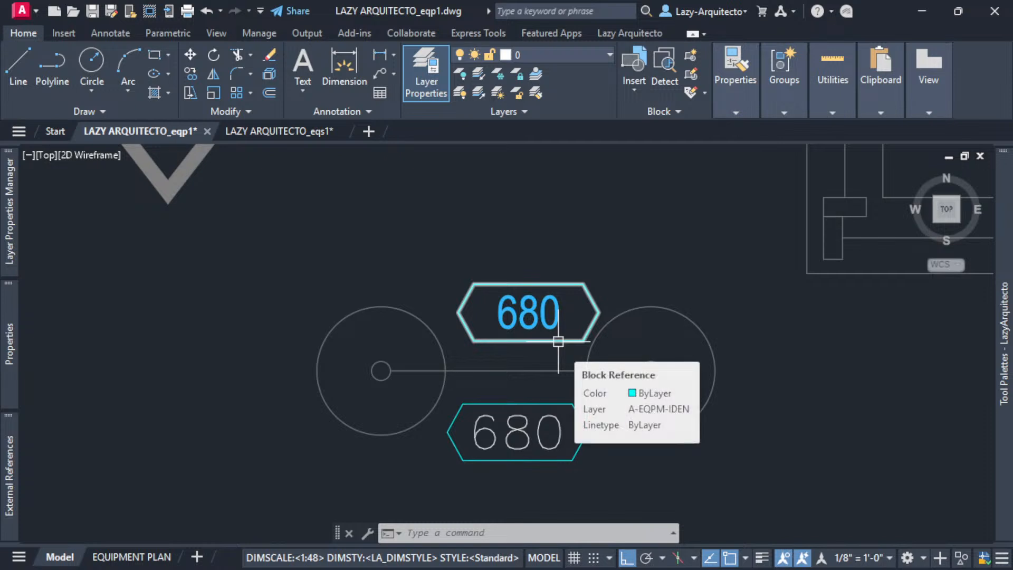
double_click(552, 317)
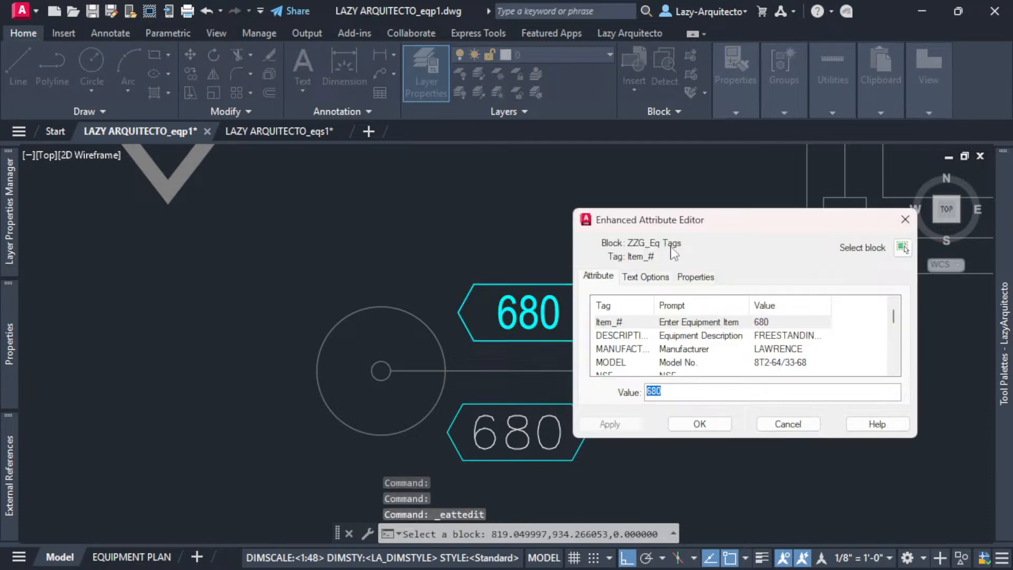
scroll(696, 362, "down", 3)
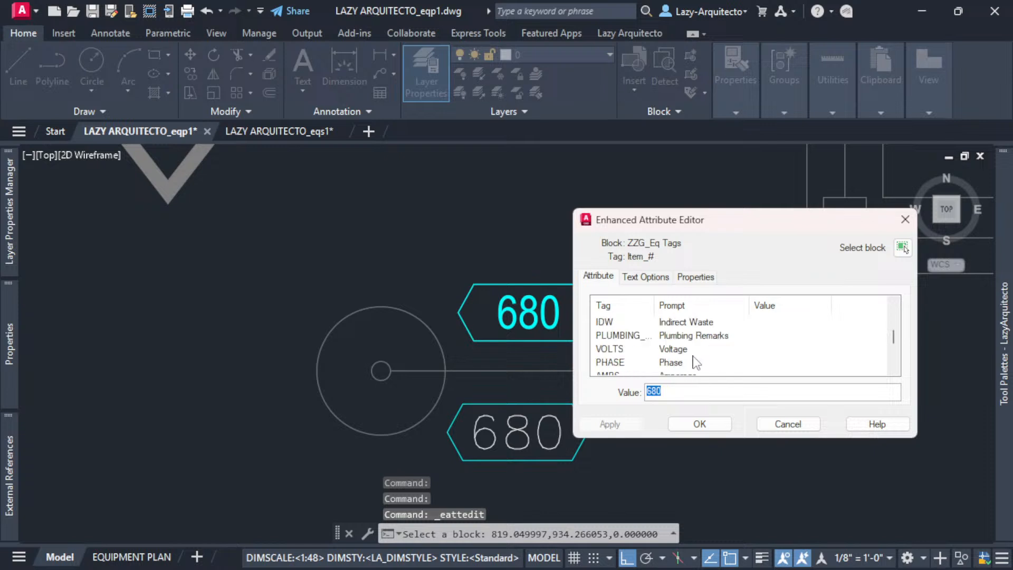
scroll(695, 362, "down", 3)
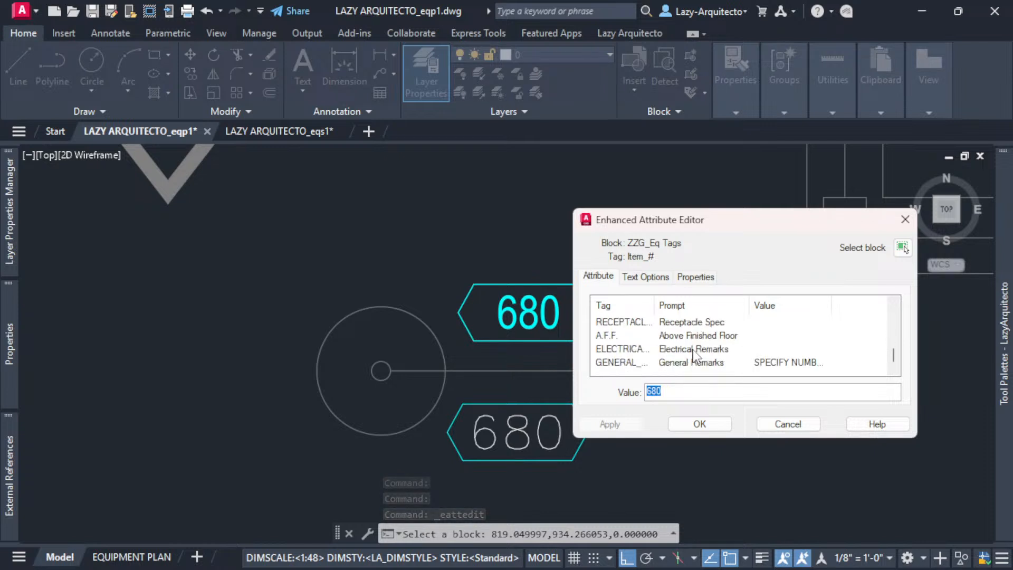
scroll(694, 354, "up", 6)
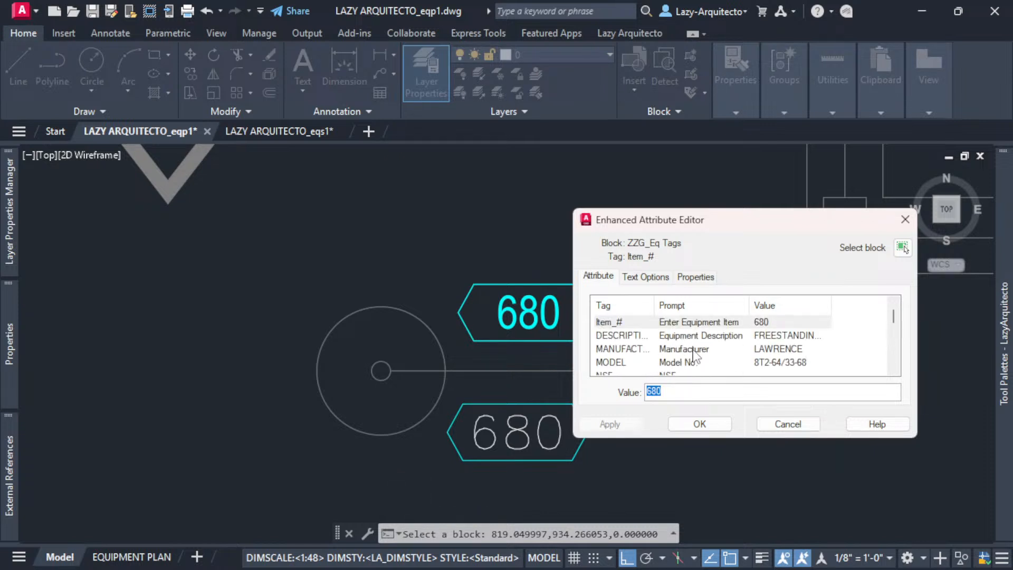
left_click(788, 424)
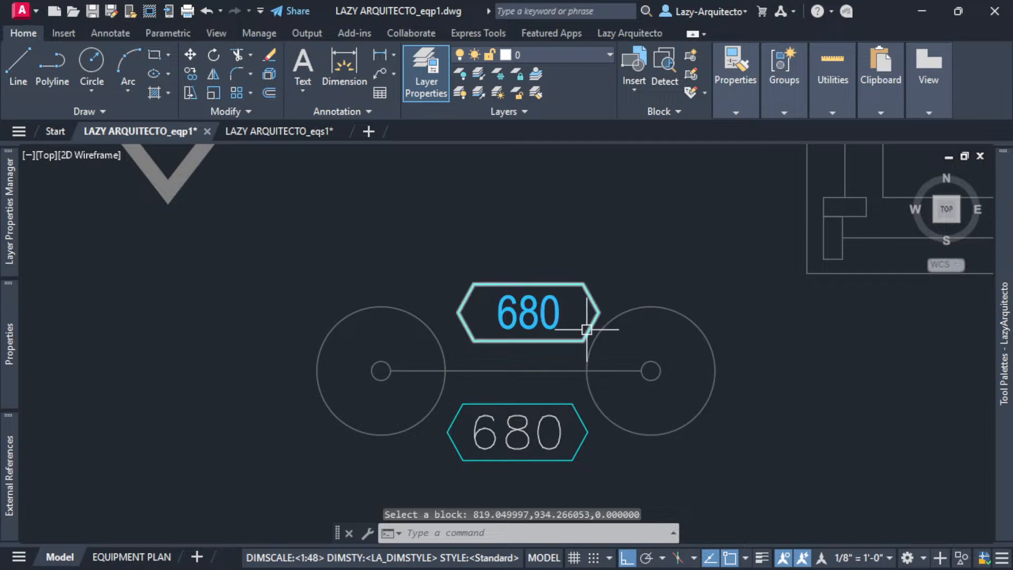
scroll(586, 330, "down", 3)
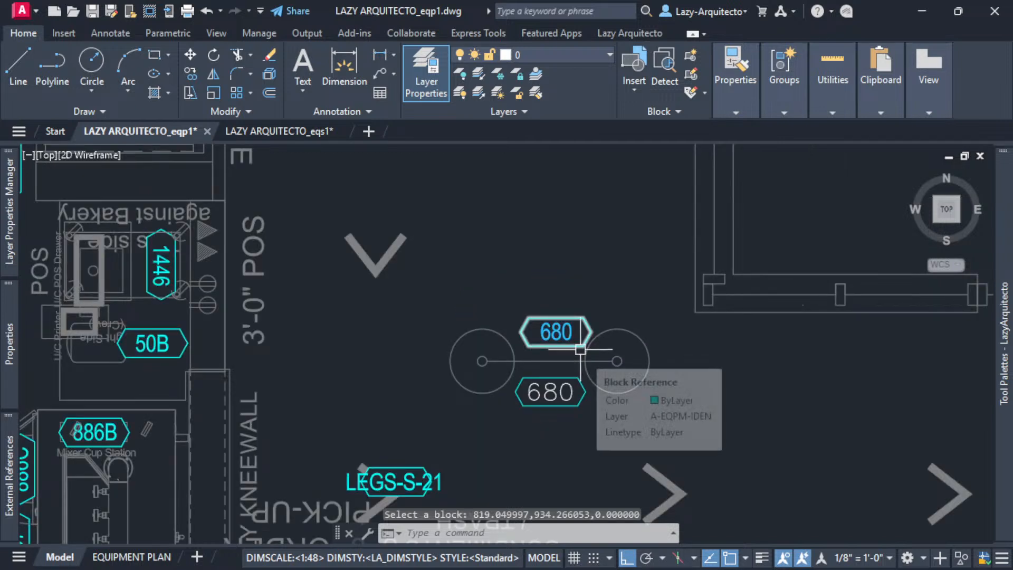
scroll(639, 382, "down", 3)
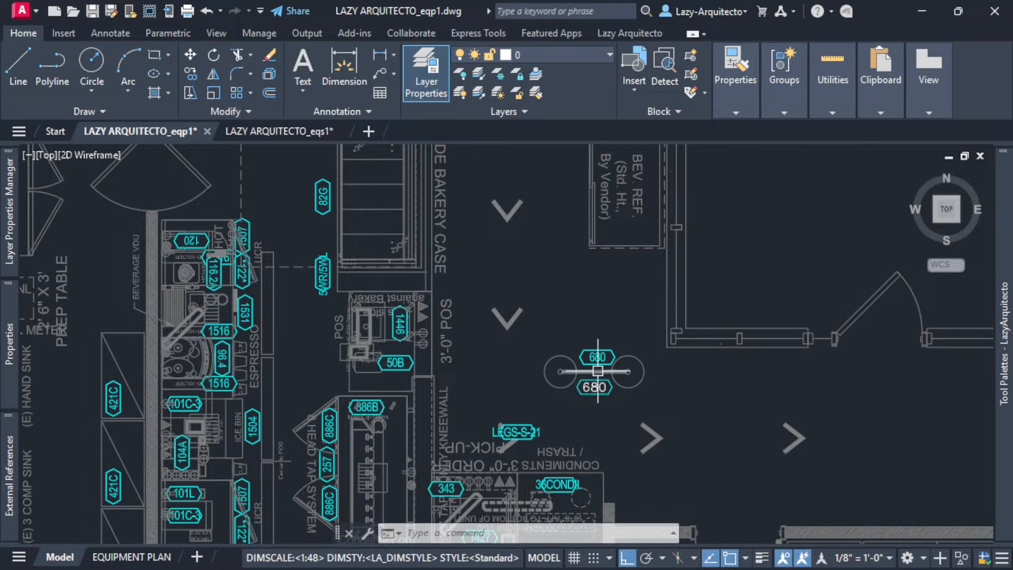
scroll(598, 379, "up", 3)
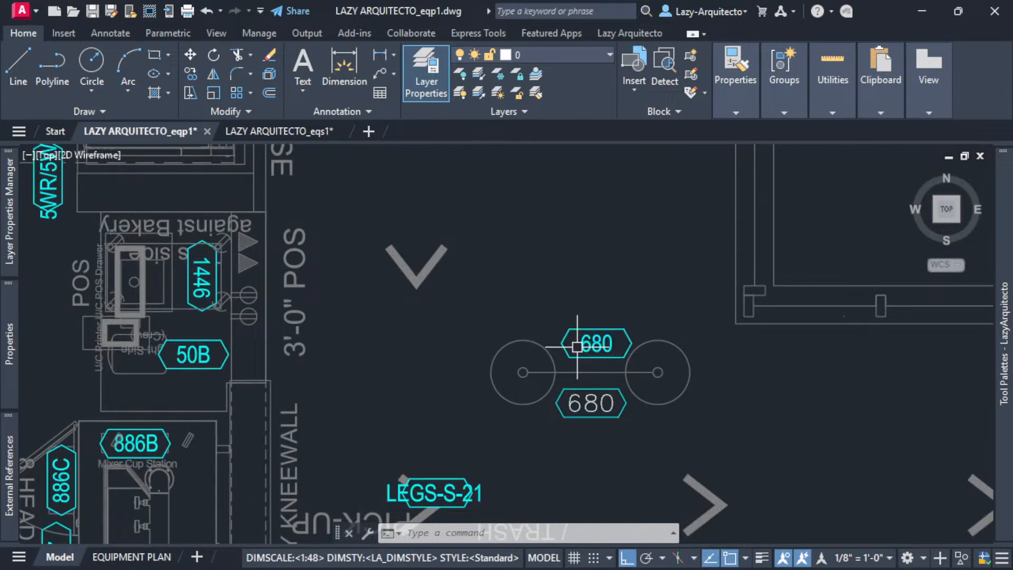
scroll(586, 355, "up", 3)
- Crossing-select both circles, the connecting line and the lower 680 tag of equipment 680
left_click(635, 433)
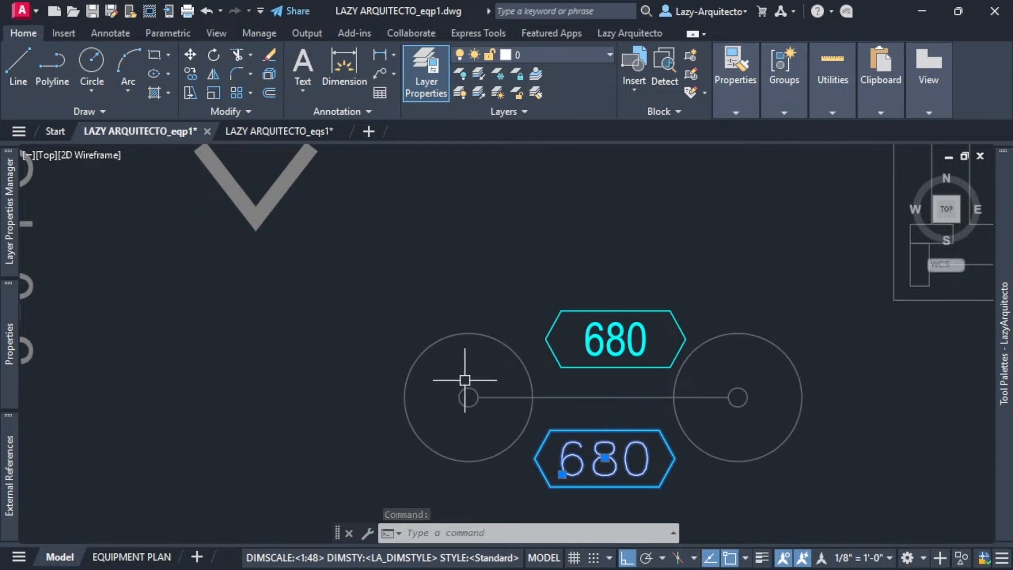
key("Escape")
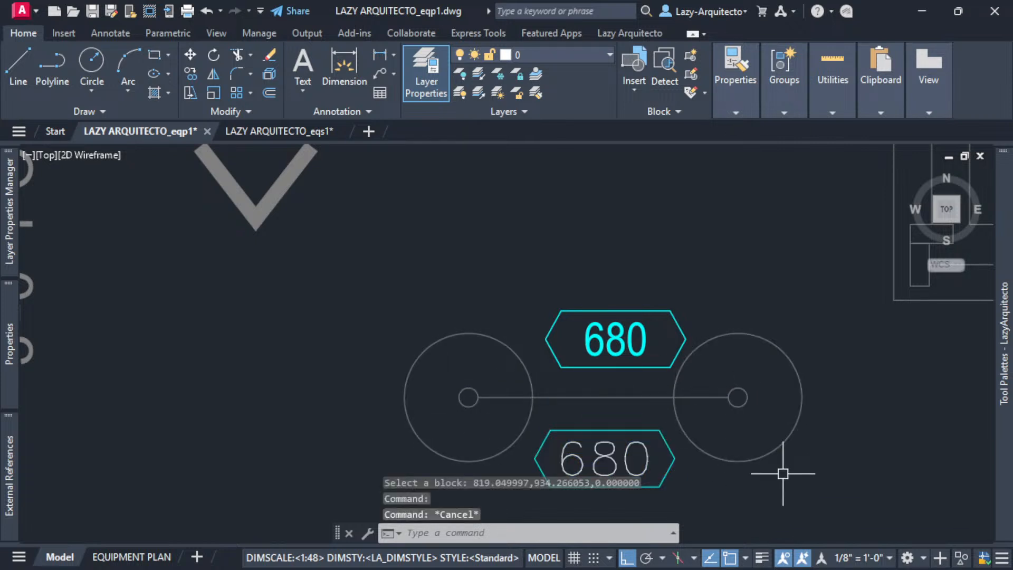
left_click(671, 441)
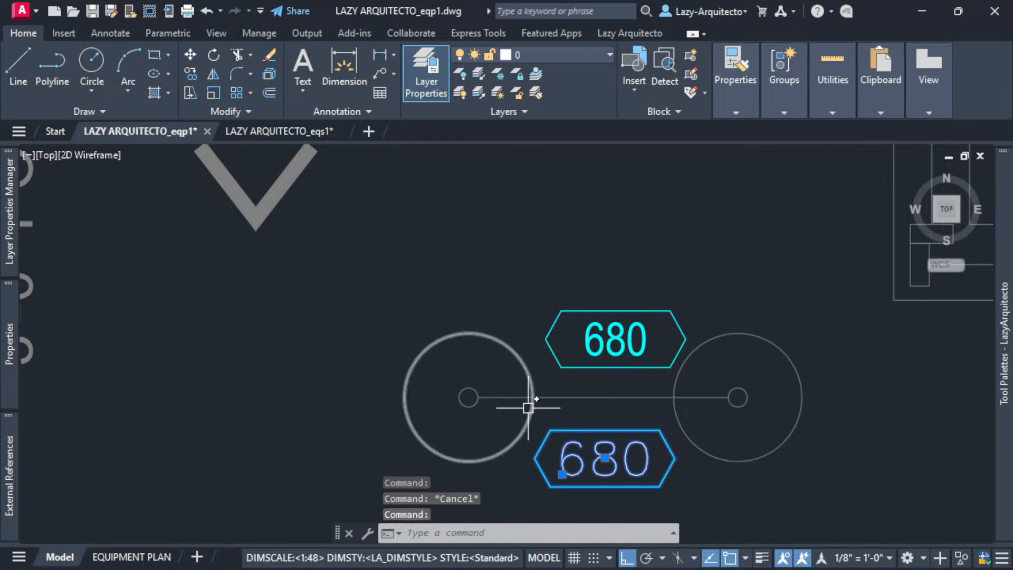
key("Escape")
left_click(781, 485)
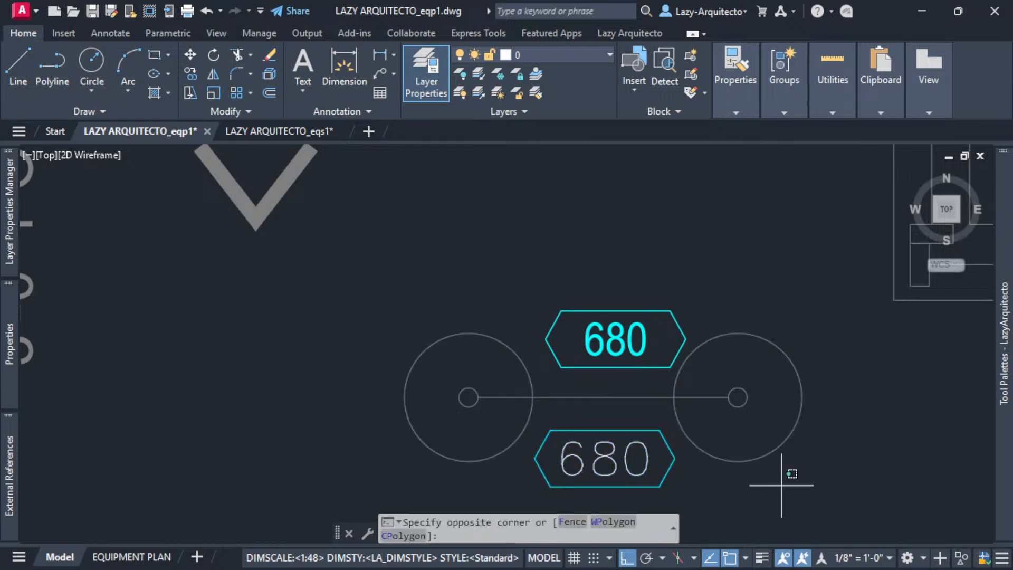
left_click(462, 367)
middle_click_drag(672, 444, 527, 355)
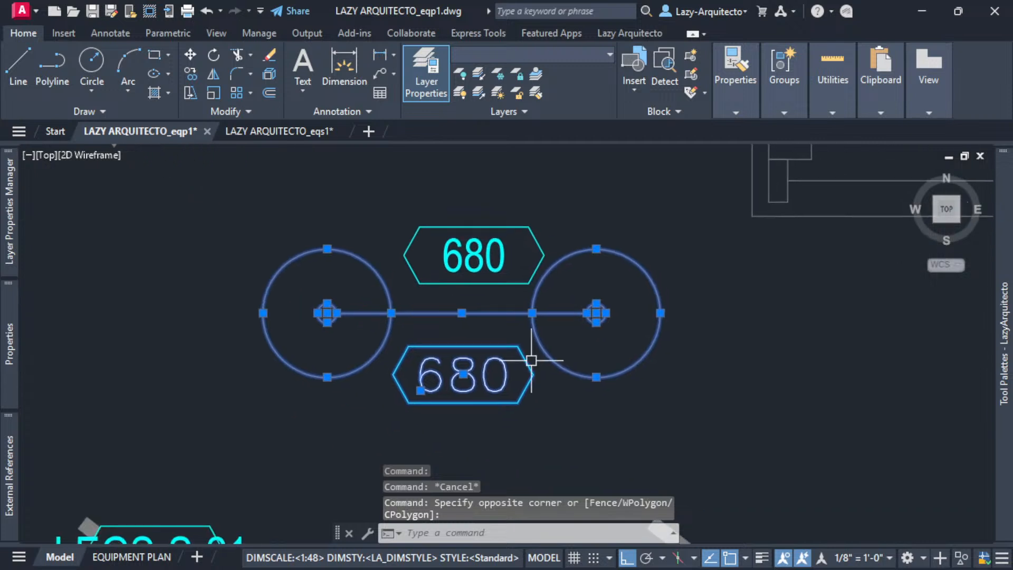
- Define a block named 680 from the selection, based at the connecting line's midpoint
type("B")
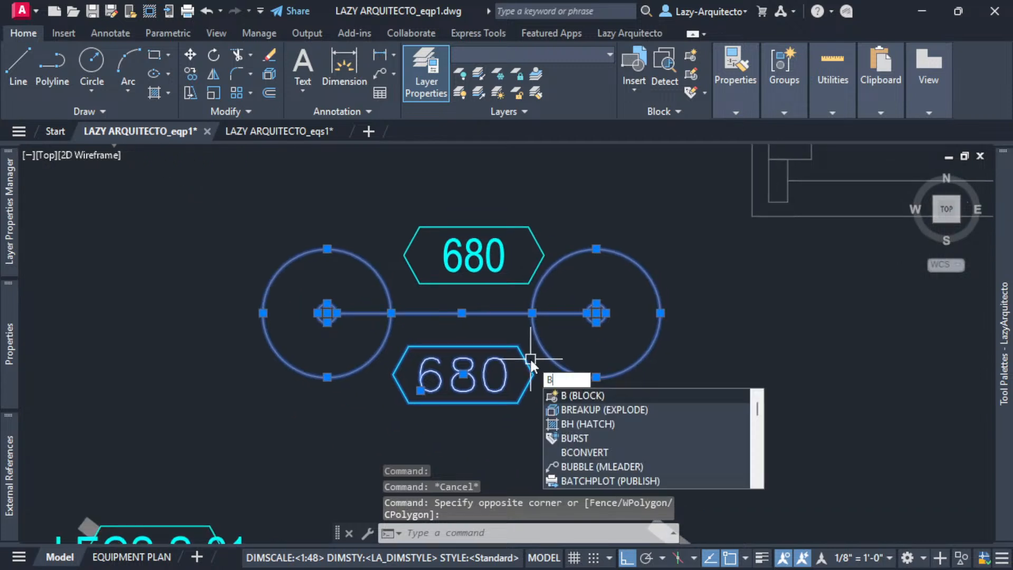
key("Return")
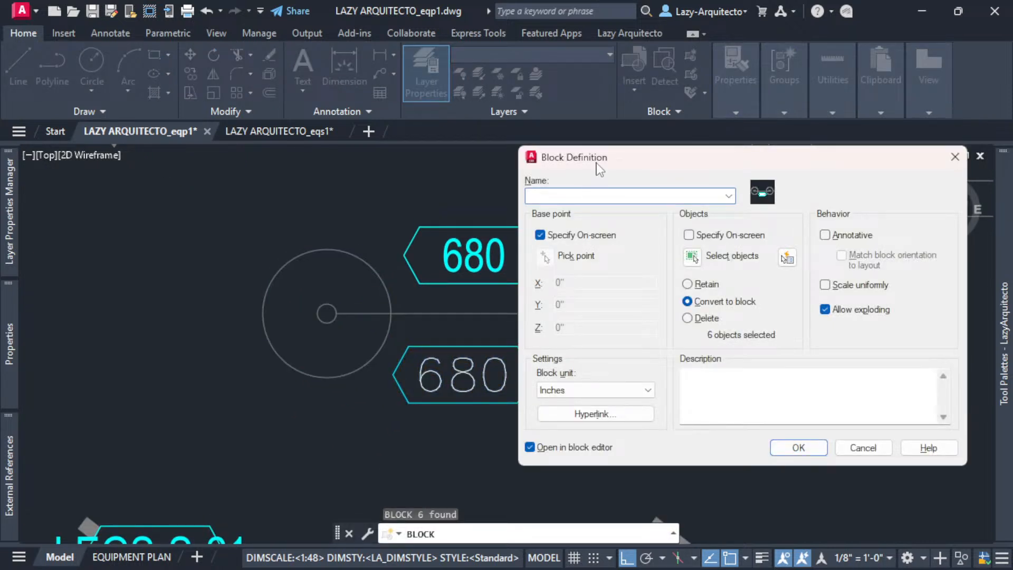
left_click_drag(597, 165, 618, 203)
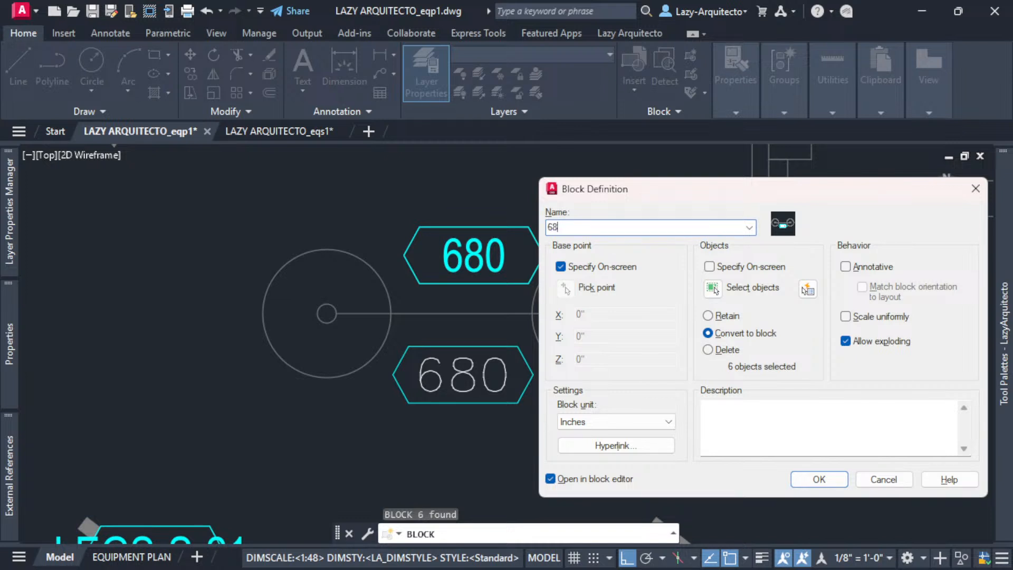
left_click(806, 479)
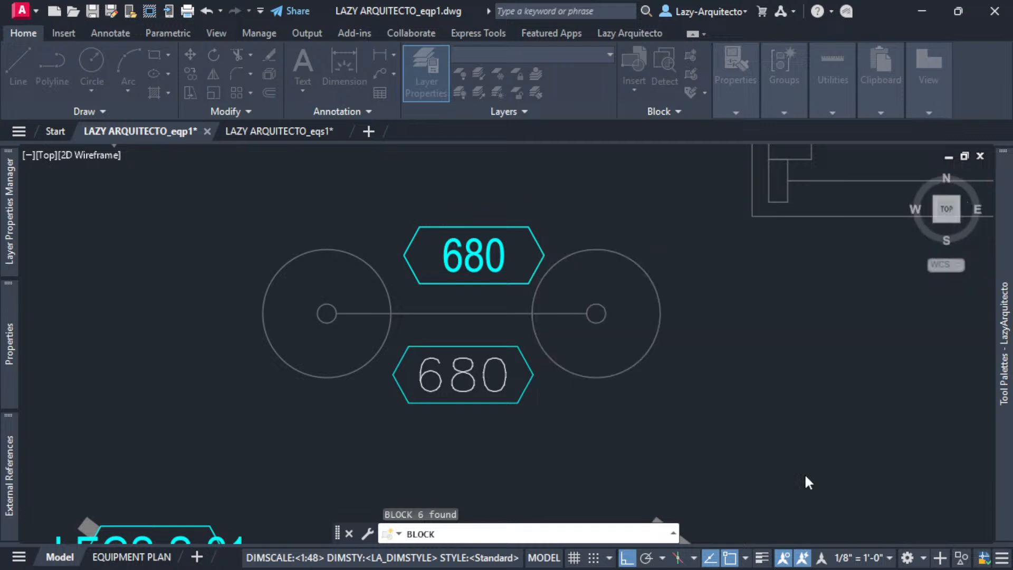
left_click(461, 313)
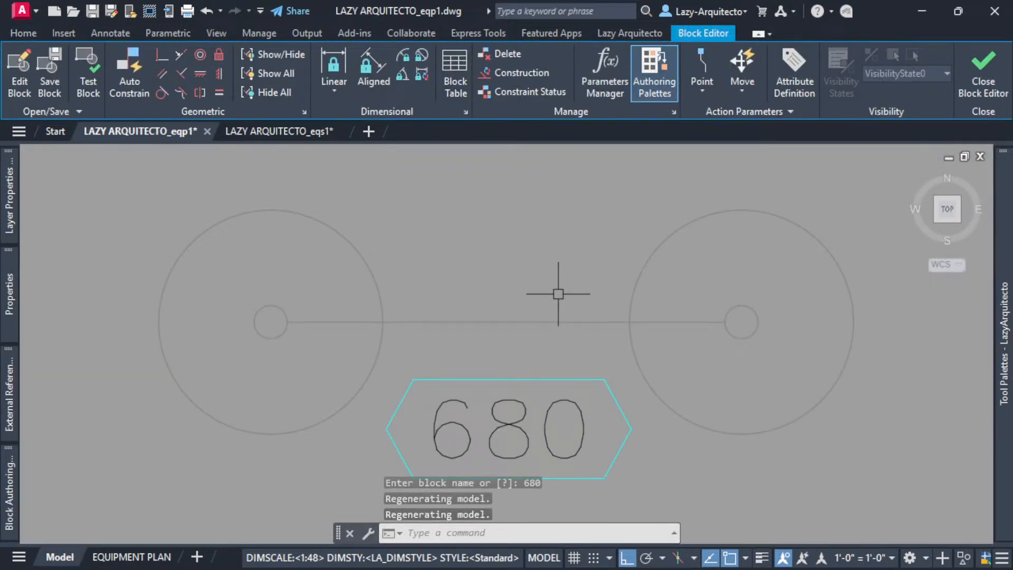
- Close the block editor and select the new 680 block on the plan
left_click(983, 69)
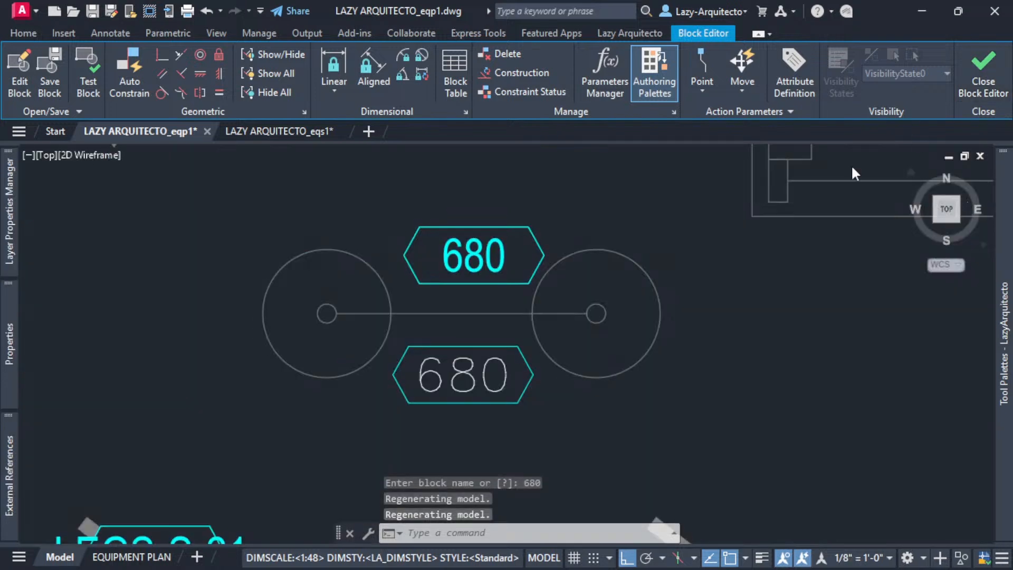
left_click(510, 310)
scroll(625, 425, "down", 3)
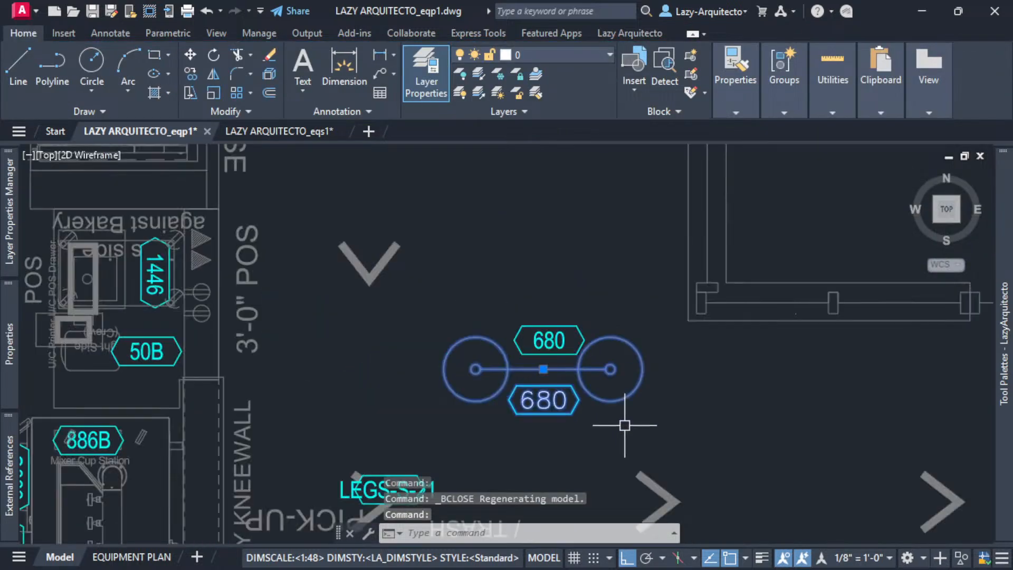
key("Escape")
left_click(606, 402)
scroll(620, 389, "down", 3)
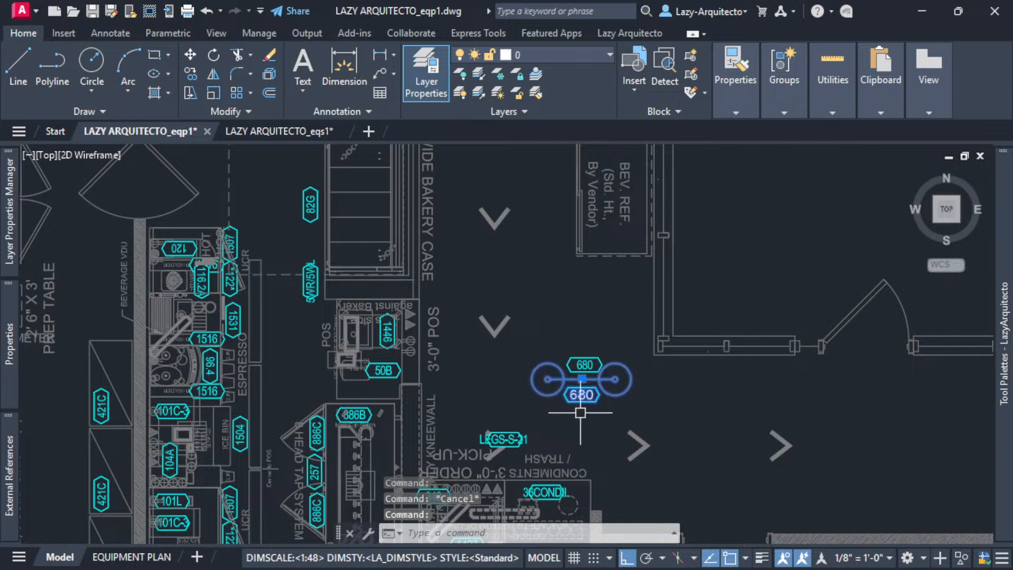
- Trial-move the 680 block lower right, undo it, and reselect the block to inspect it
type("m")
key("Return")
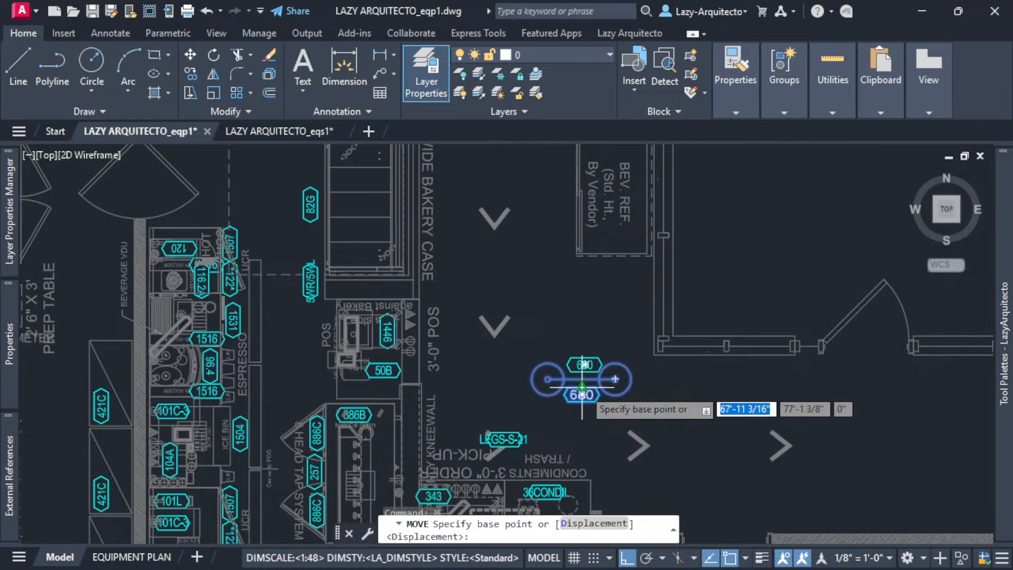
left_click(591, 384)
middle_click_drag(710, 433, 539, 353)
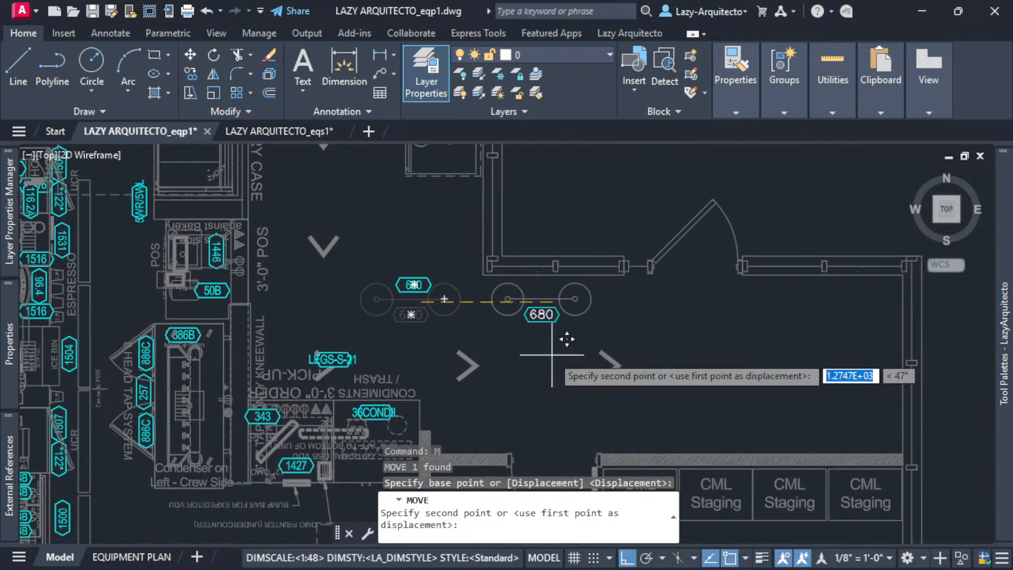
left_click(811, 364, "shift")
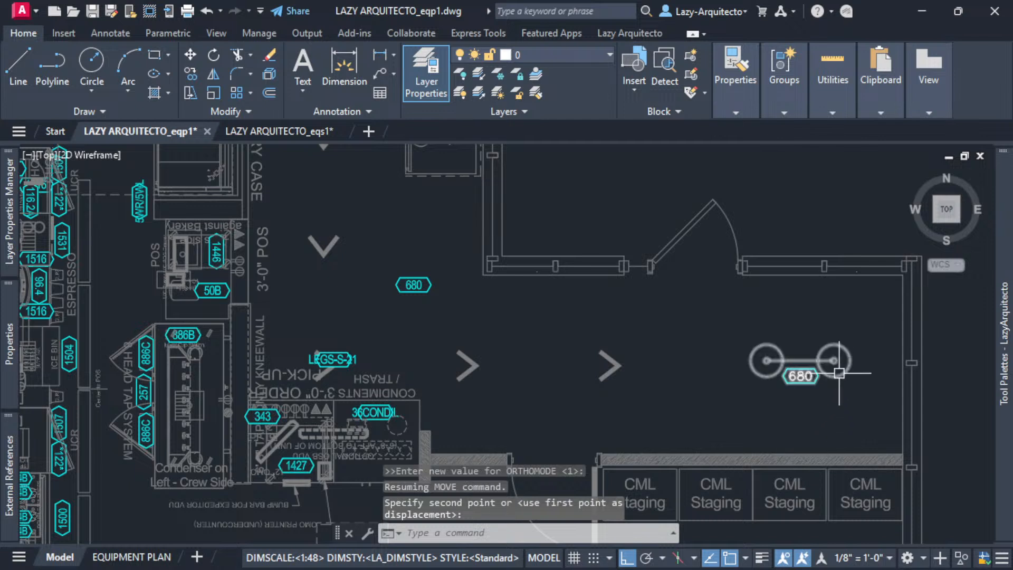
left_click(785, 415)
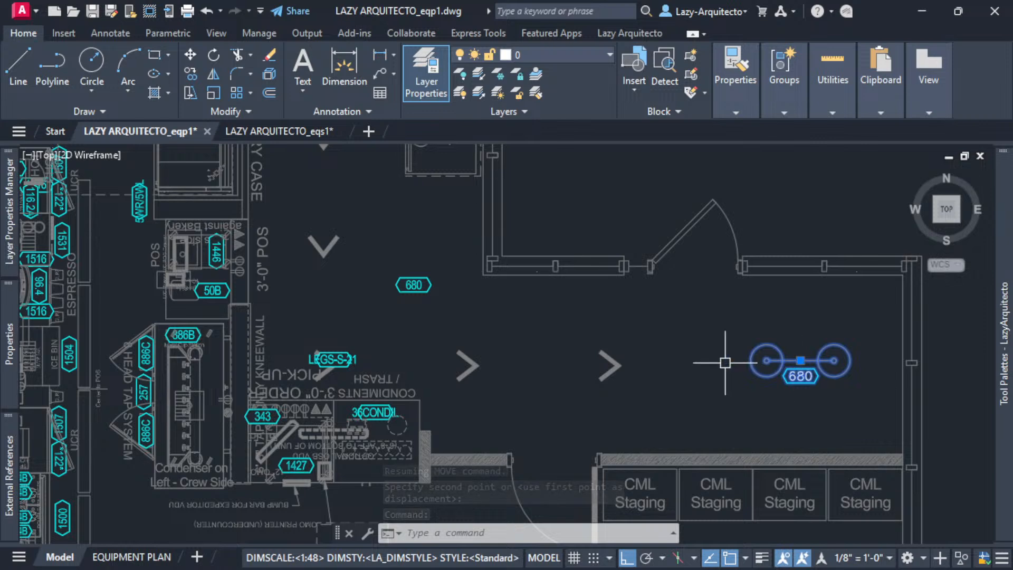
key("ctrl+z")
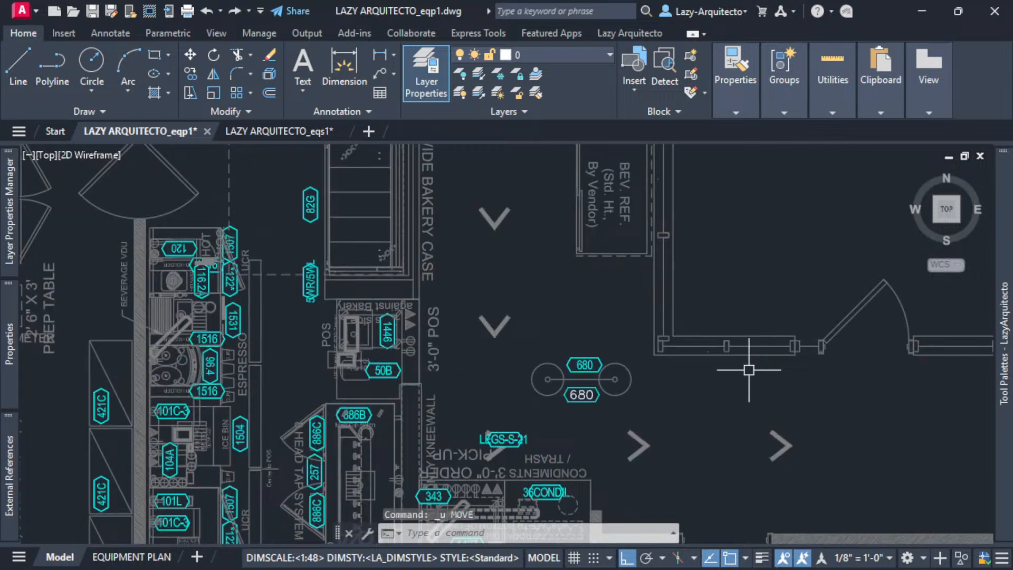
scroll(594, 390, "up", 3)
left_click(592, 391)
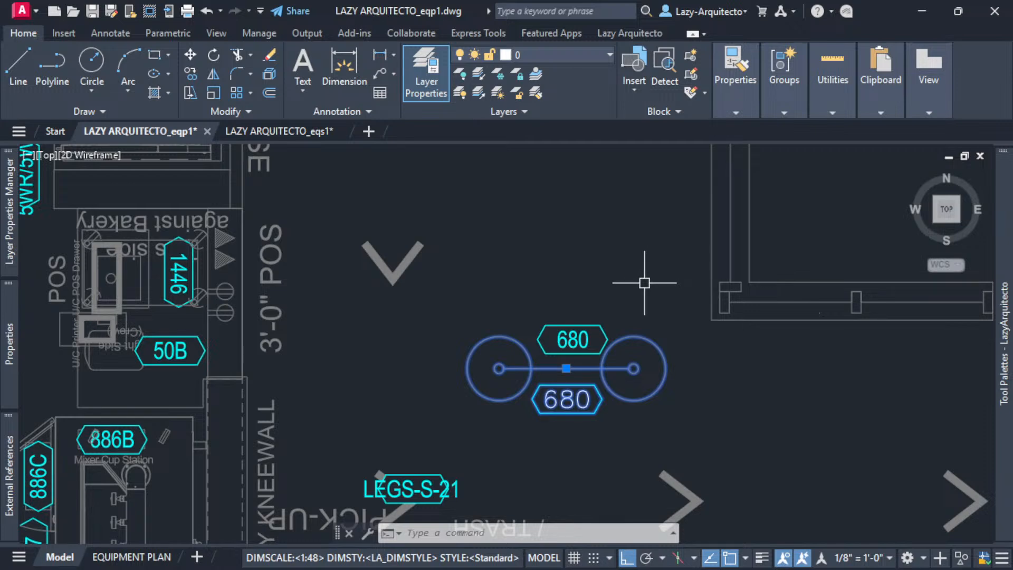
scroll(645, 283, "down", 3)
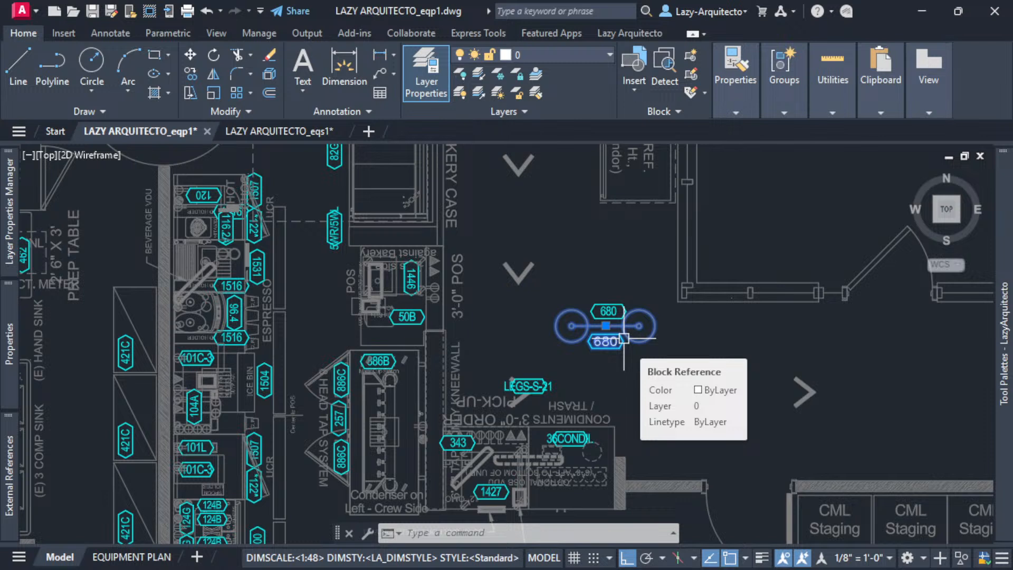
key("ctrl+Tab")
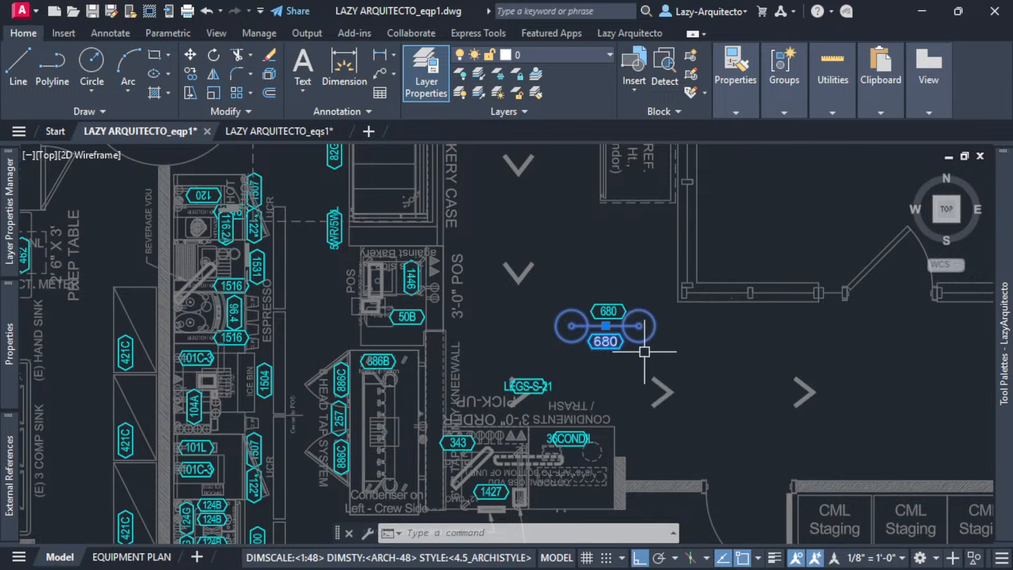
key("Escape")
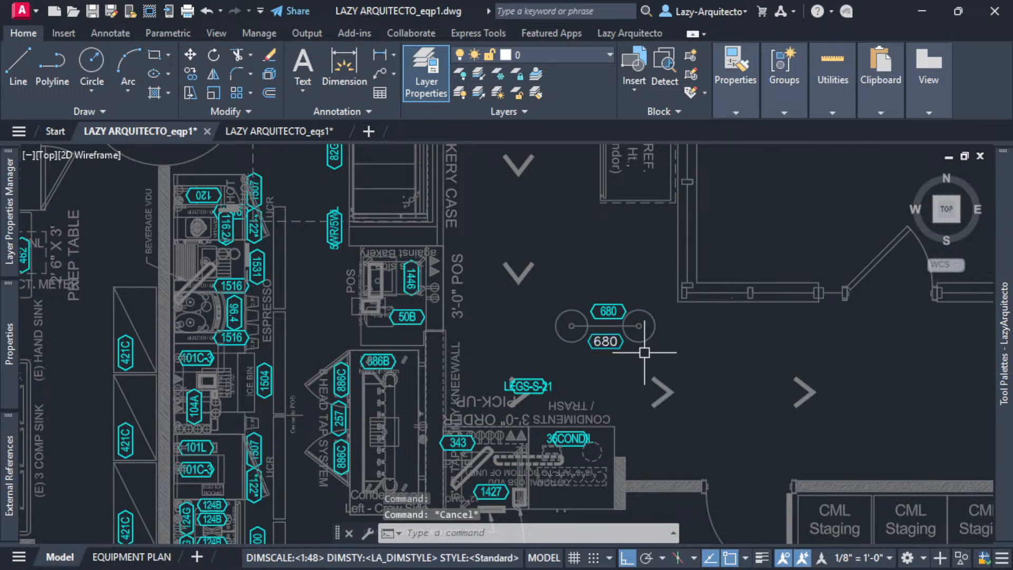
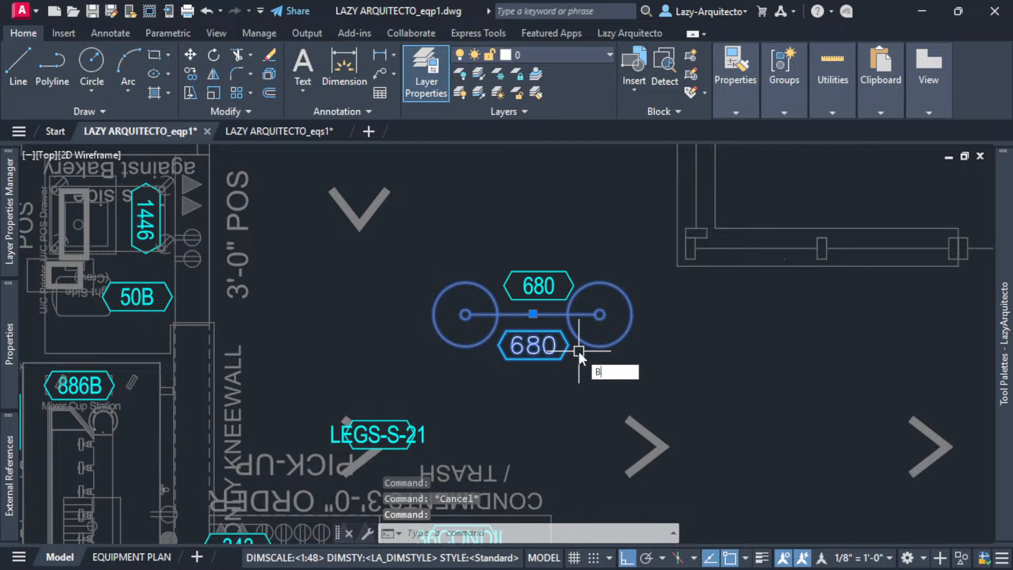
- Burst the fixture's tag block and erase the duplicate lower 680 tag below the symbol
key("Return")
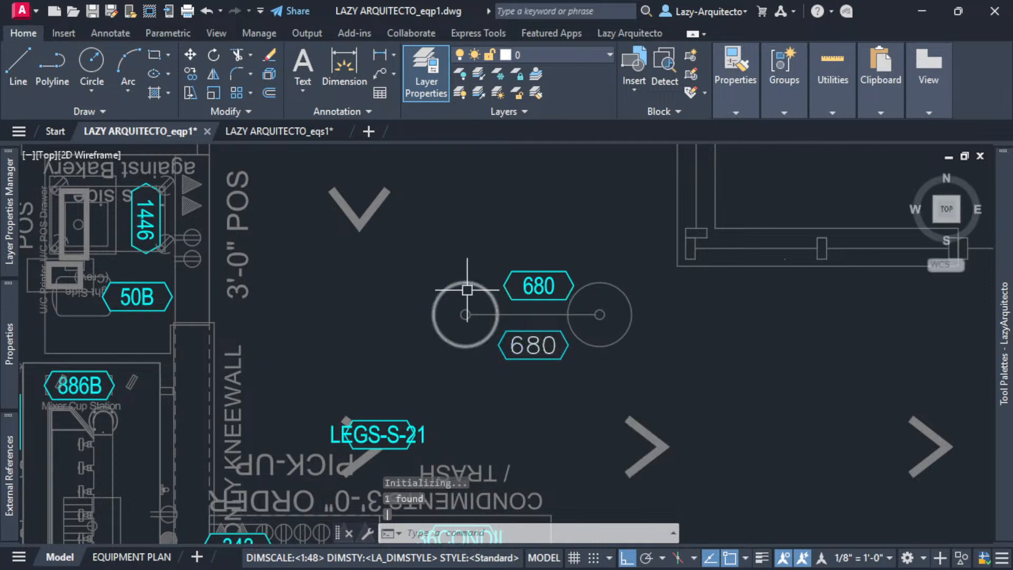
left_click(530, 342)
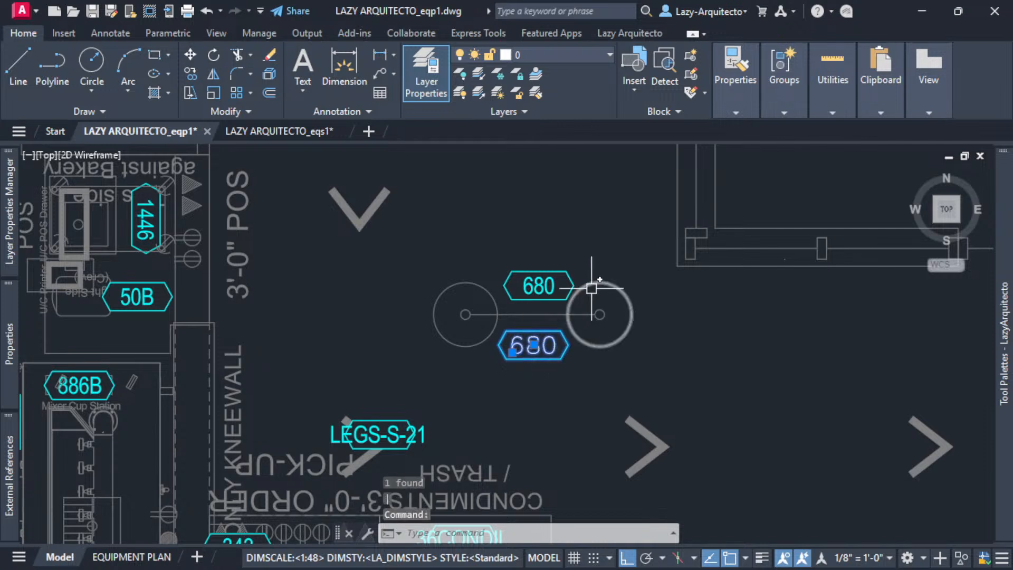
key("Escape")
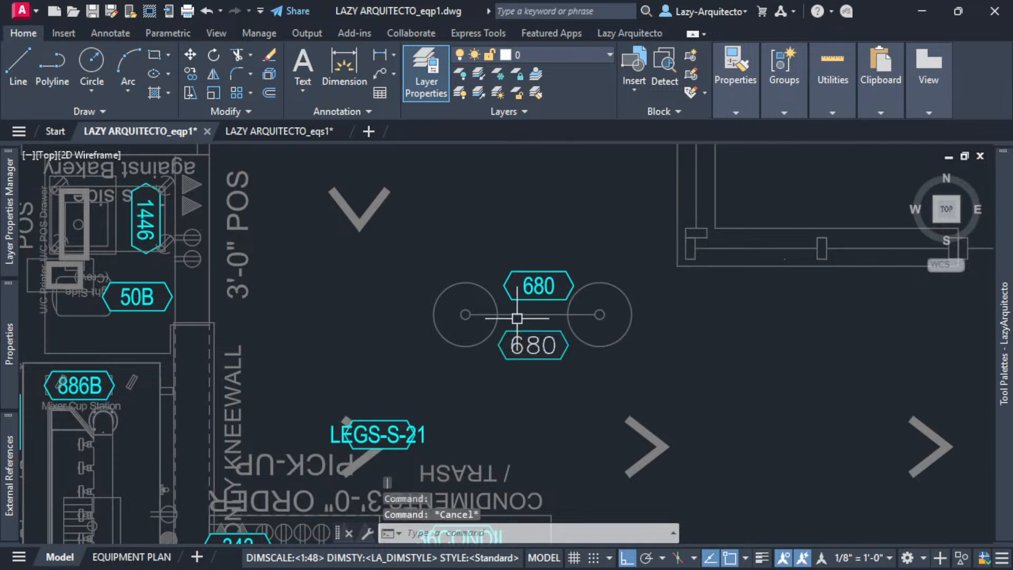
left_click(518, 349)
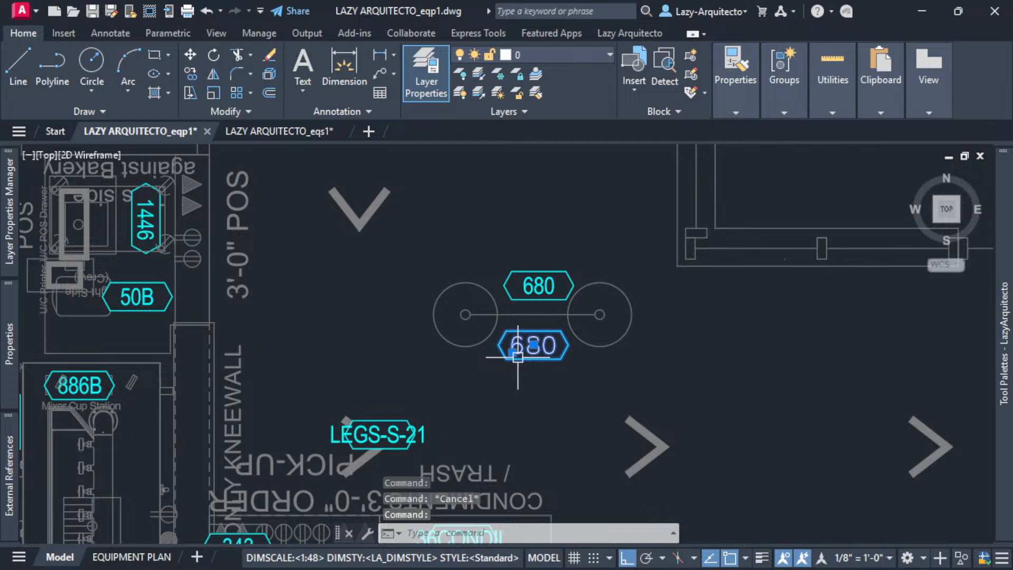
key("Delete")
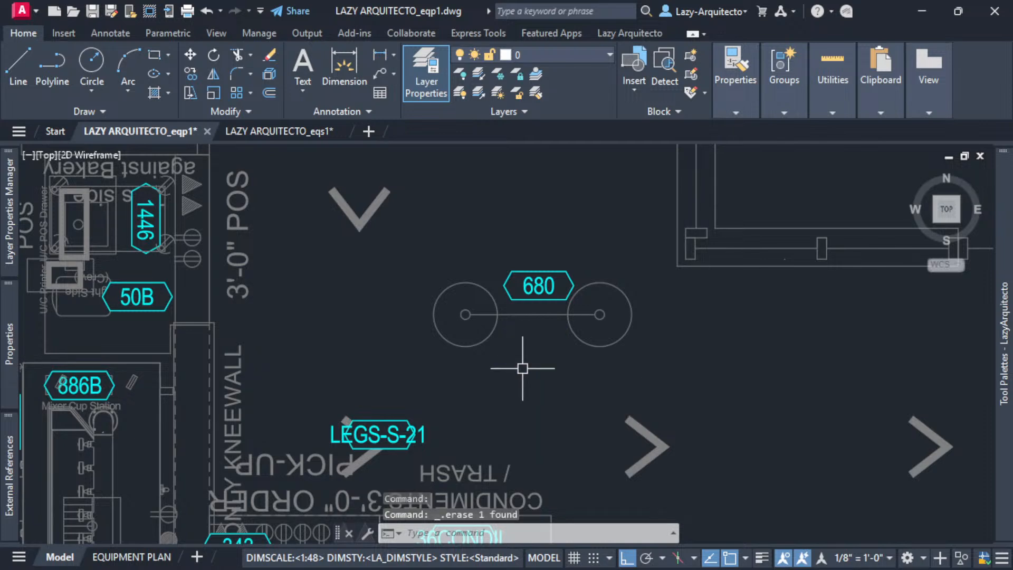
scroll(523, 368, "down", 3)
left_click(531, 315)
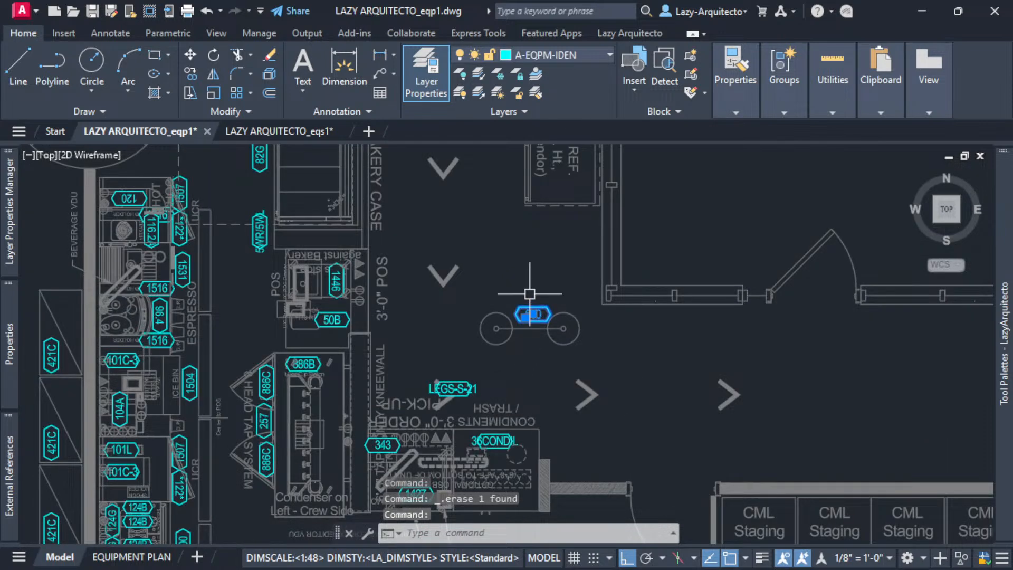
key("Escape")
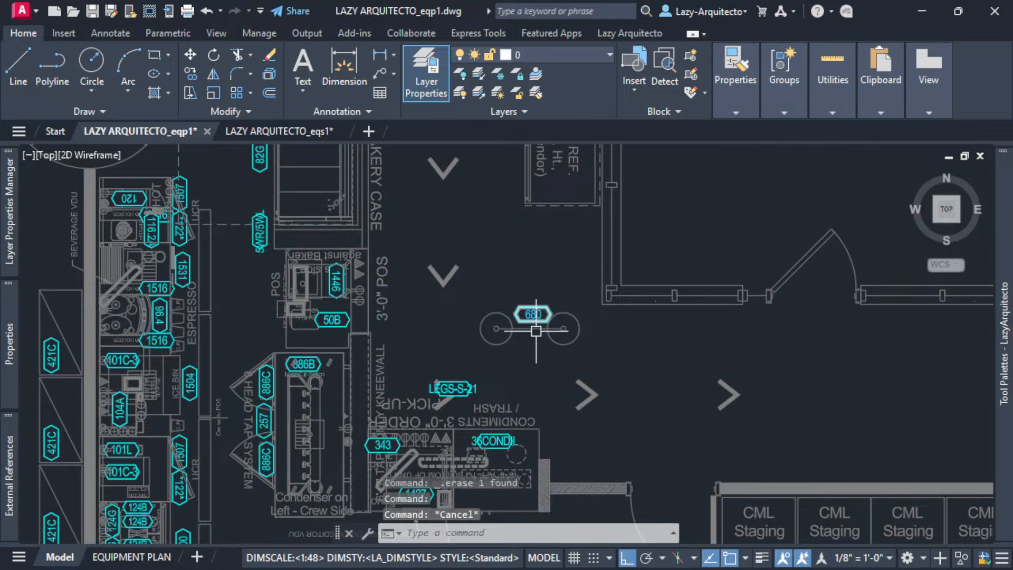
scroll(537, 330, "down", 3)
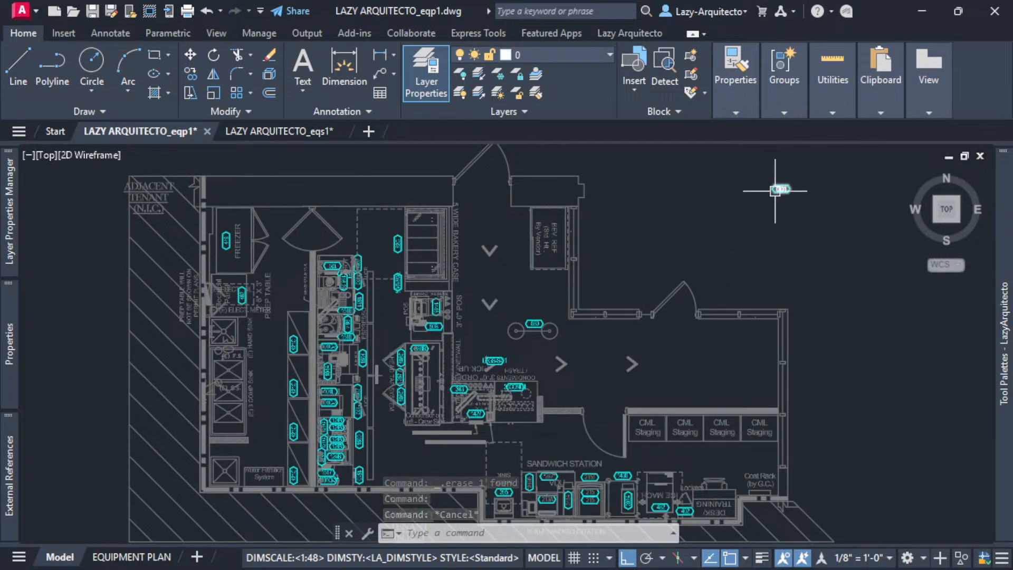
scroll(775, 190, "up", 3)
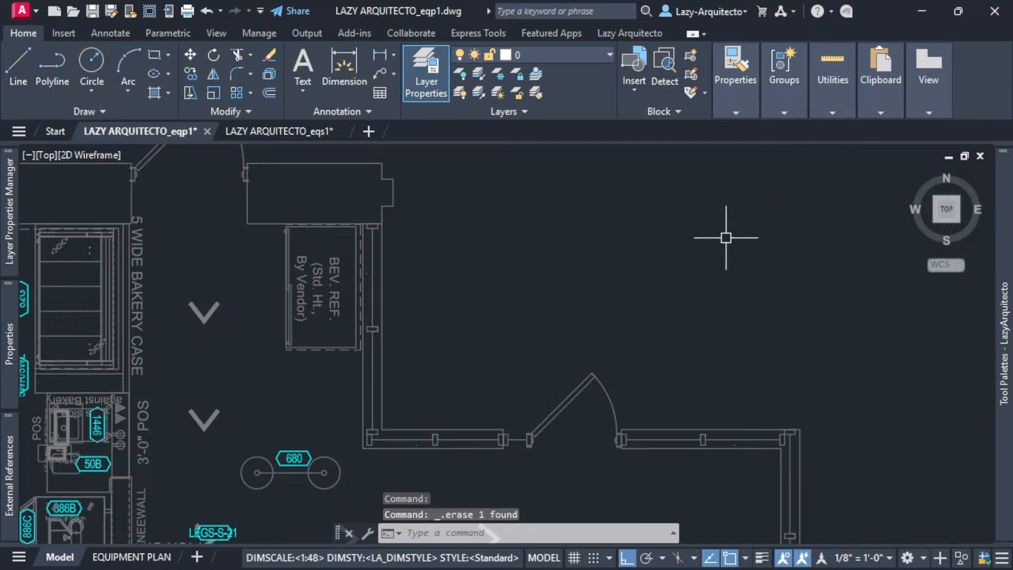
scroll(726, 238, "down", 3)
mouse_move(653, 264)
middle_mouse_down()
mouse_move(602, 301)
mouse_move(599, 281)
middle_mouse_up()
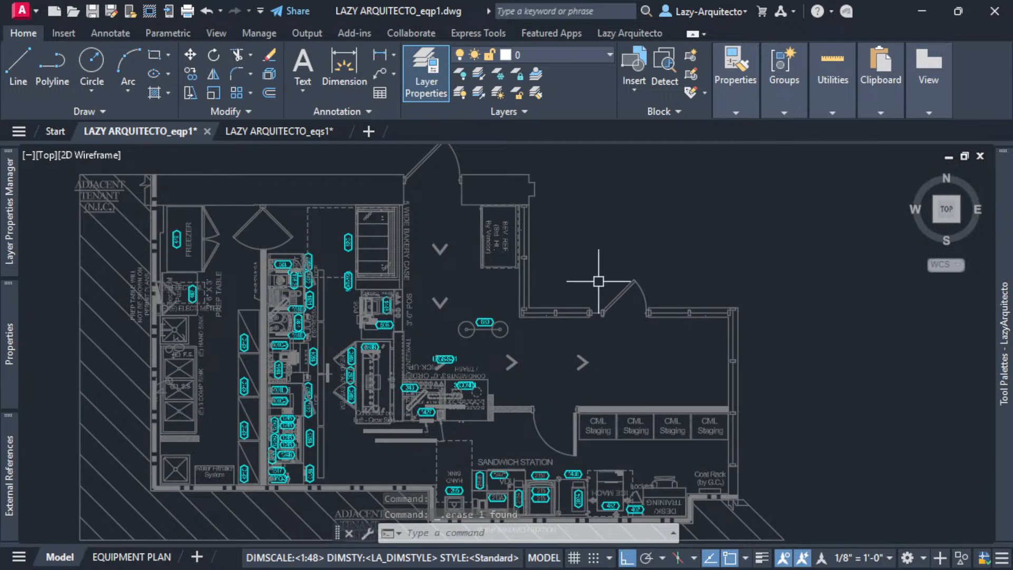
scroll(599, 281, "down", 2)
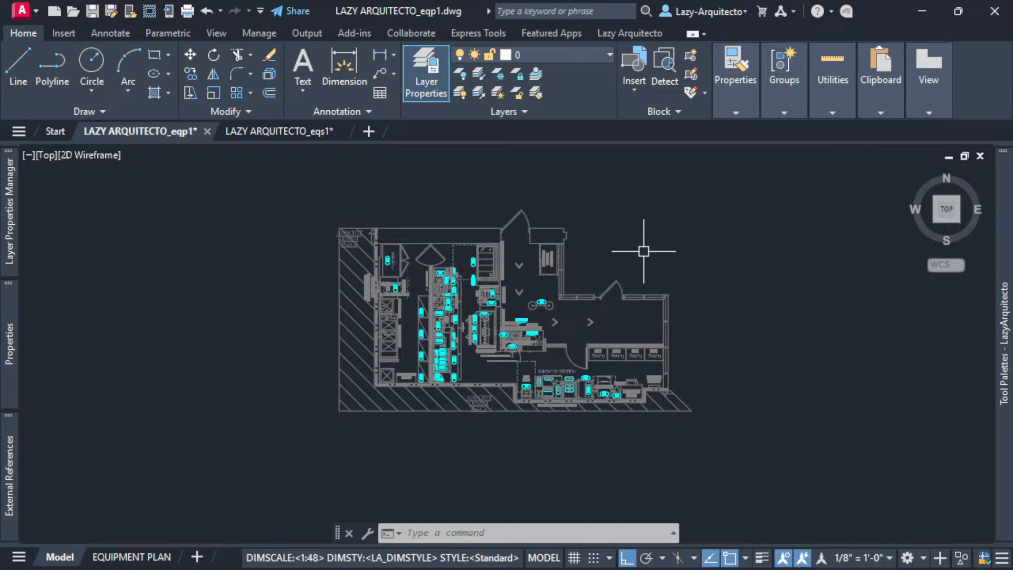
- Return to the eqp1 equipment plan and launch DATAEXTRACTION from the command line
middle_click_drag(636, 253, 628, 256)
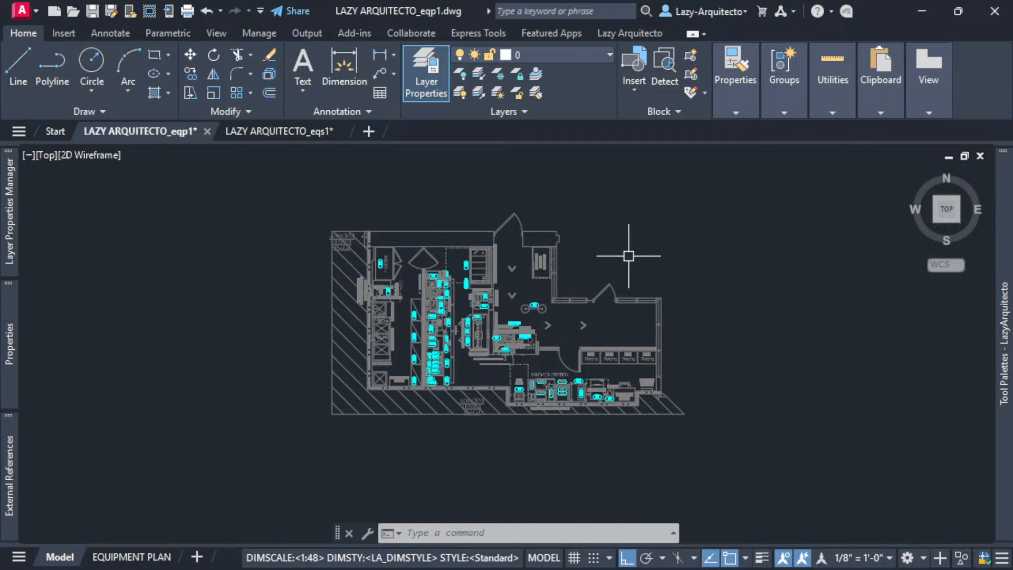
left_click(308, 130)
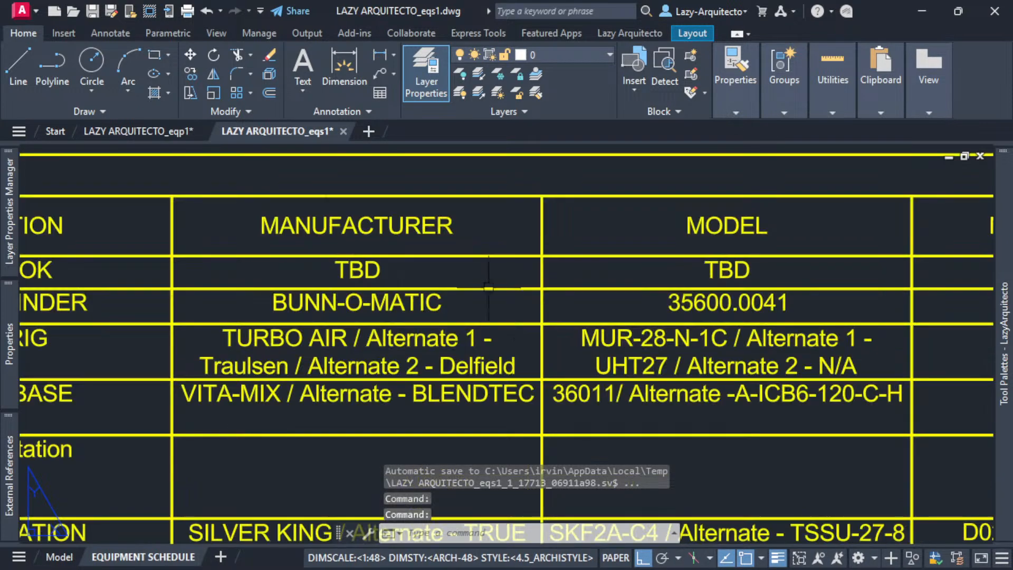
left_click(158, 132)
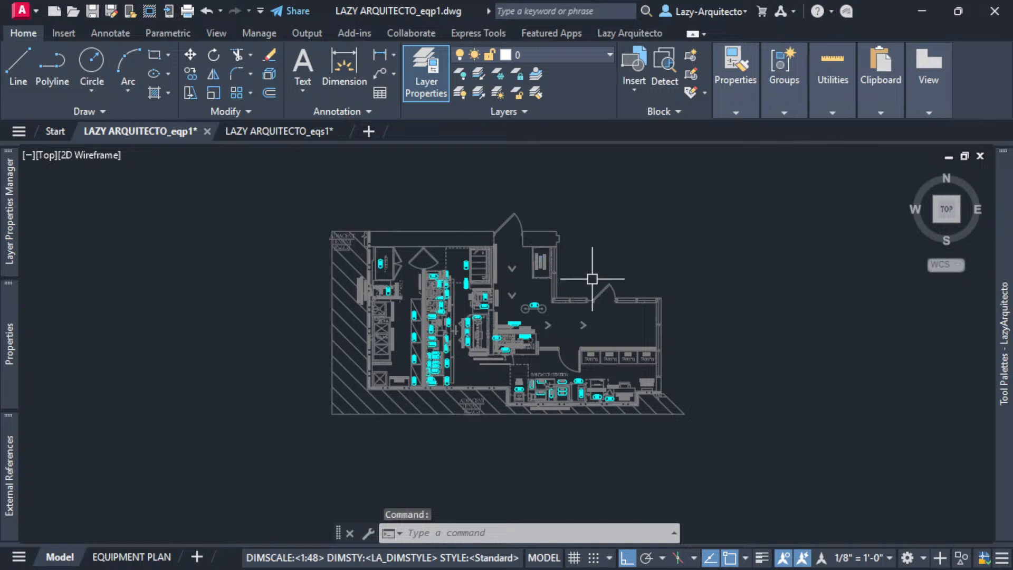
middle_click_drag(612, 281, 643, 293)
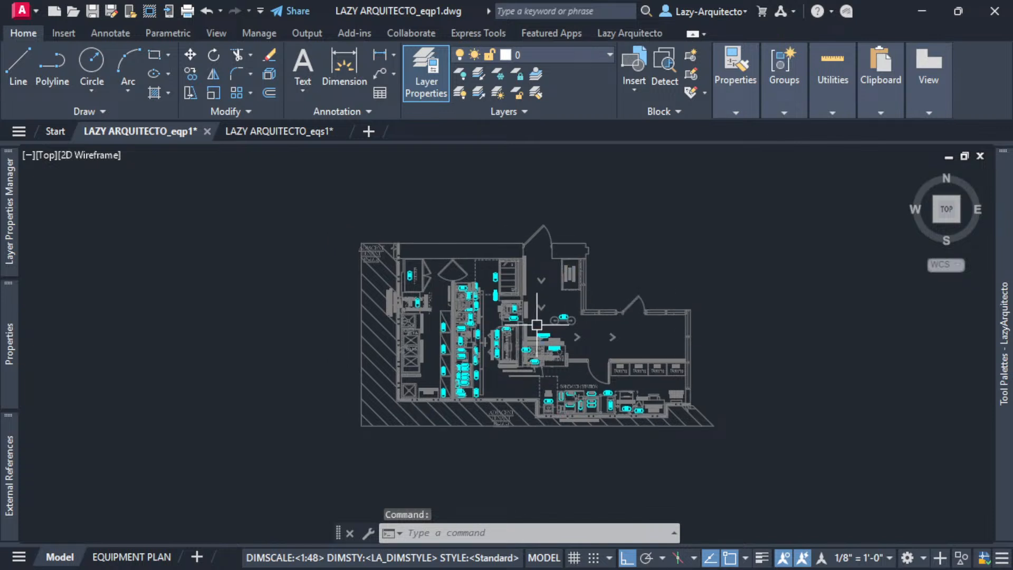
scroll(536, 324, "up", 3)
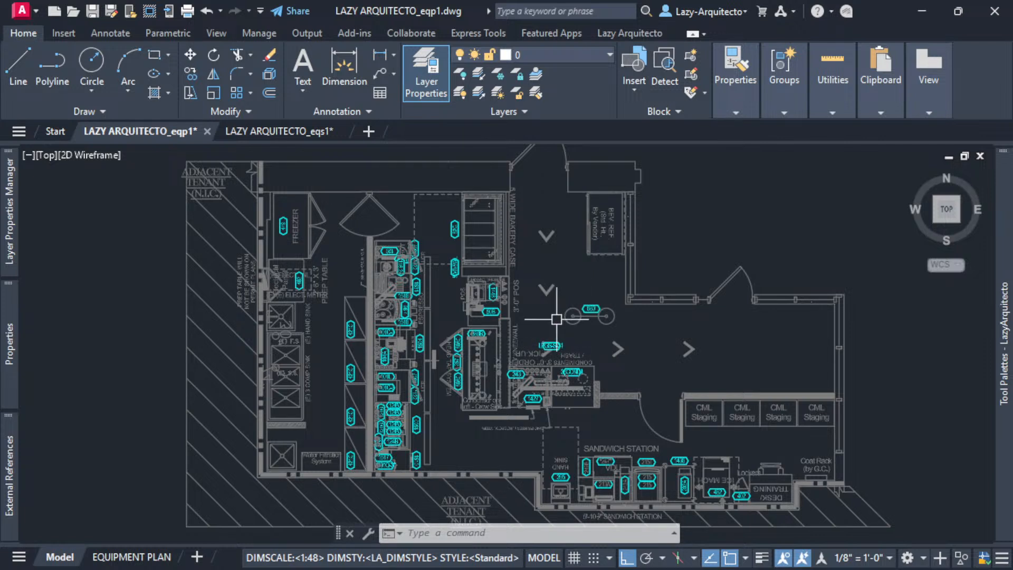
type("DATAEXTR")
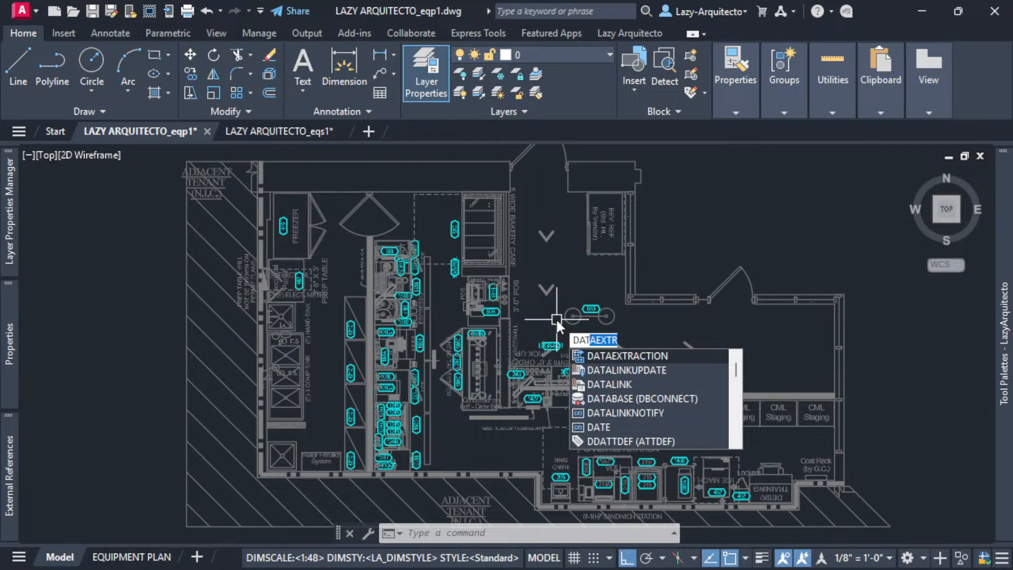
type("A")
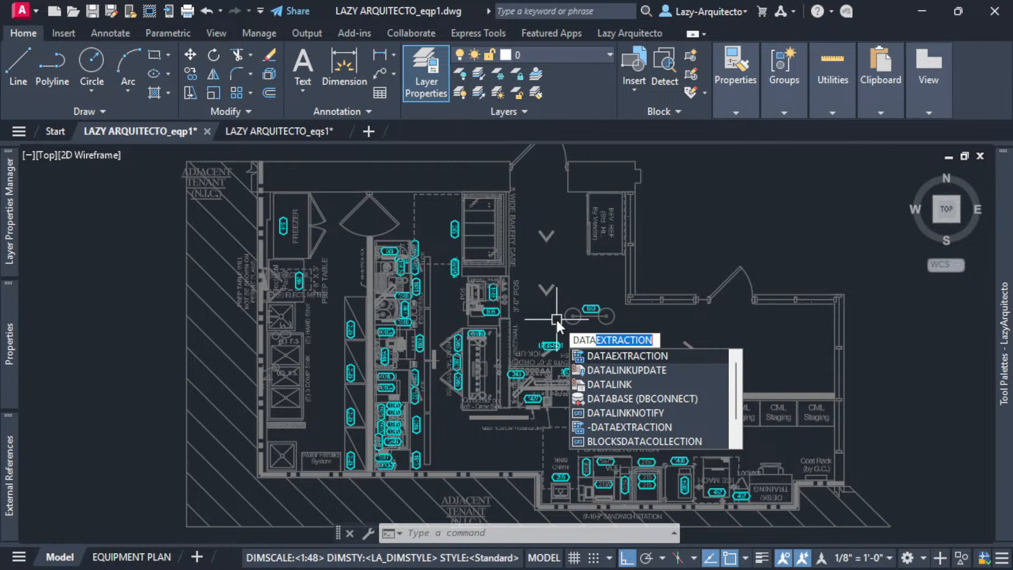
key("Return")
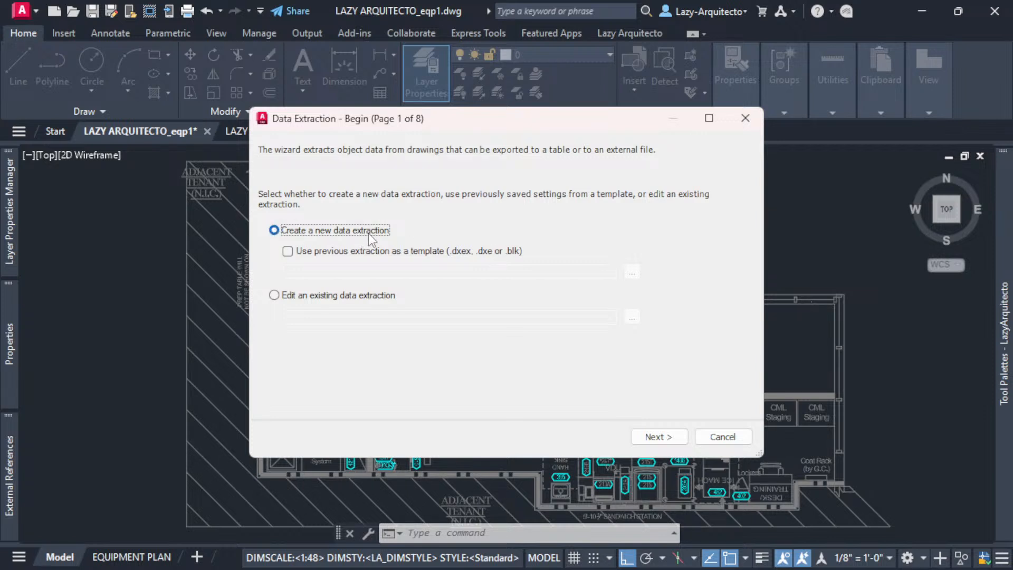
- Browse to My Drive > 01_BUSINESS > 01_LAZYARQUITECTO > 01_AUTOCAD to save the new extraction
left_click(655, 439)
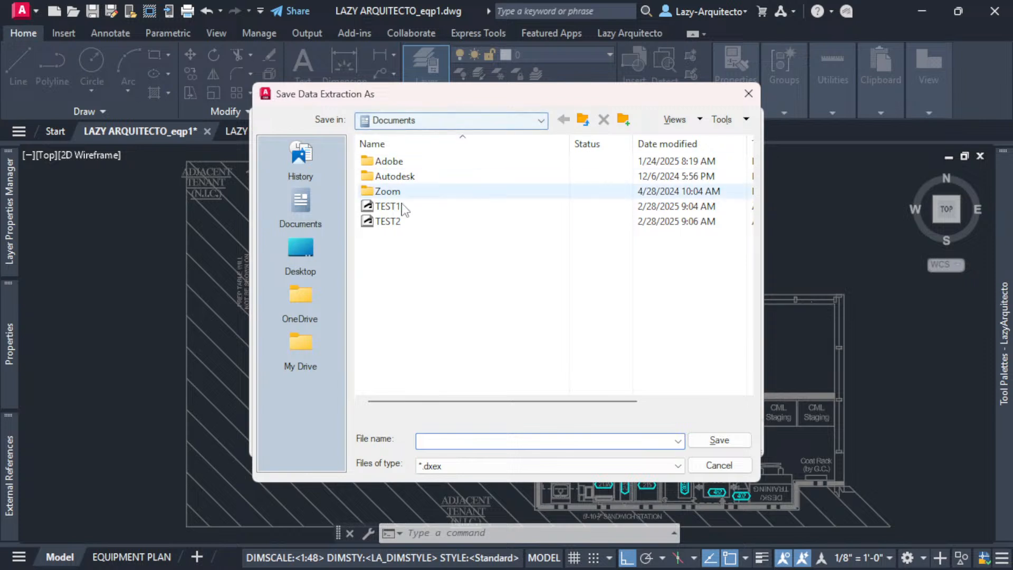
left_click(298, 341)
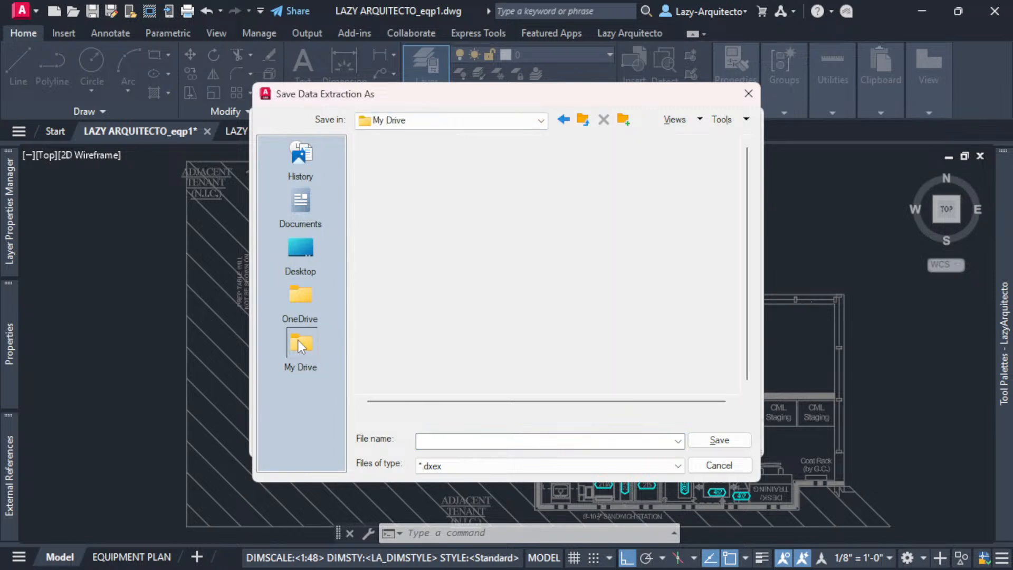
double_click(405, 164)
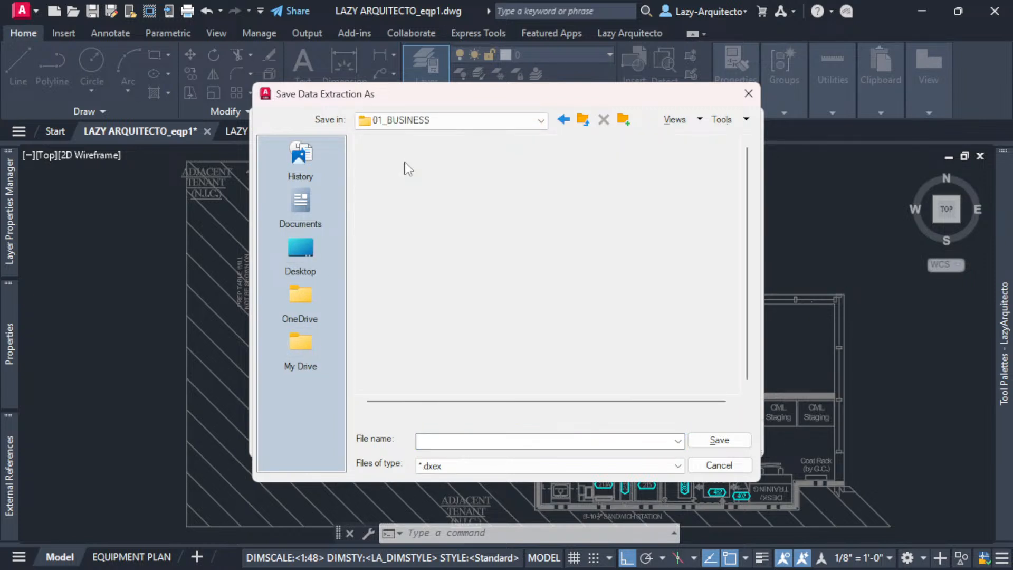
double_click(406, 163)
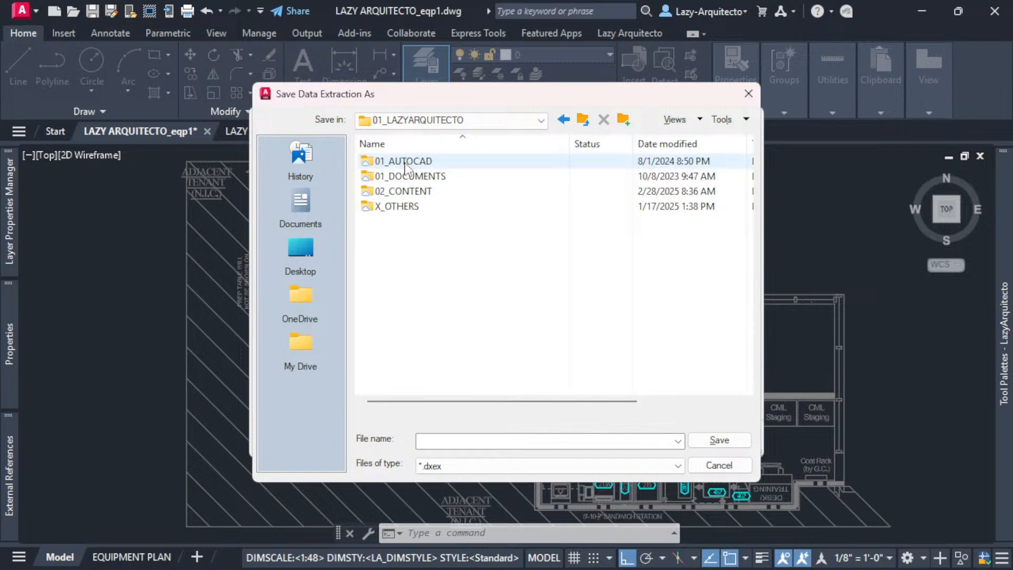
left_click(406, 163)
double_click(407, 162)
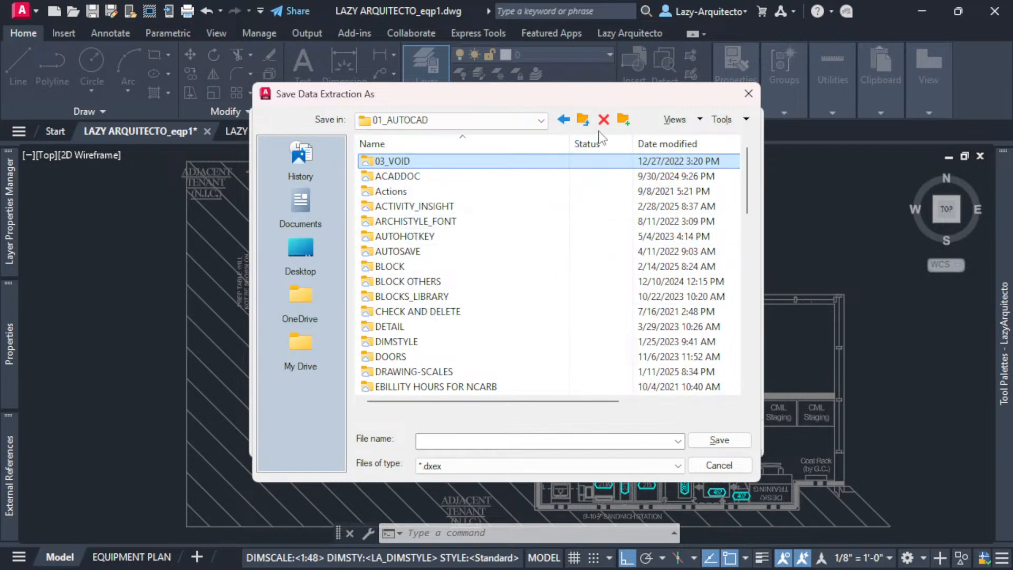
- Create a DATA_EXTRACTION folder and save the extraction there as EQUIPMENT_SCHEDULE_LA.dxex
left_click(623, 121)
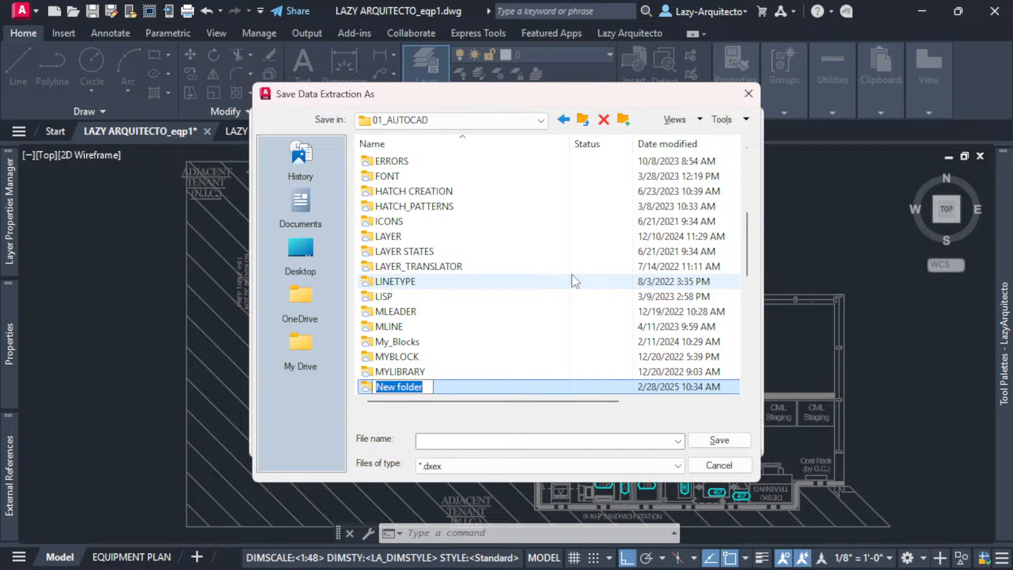
type("DA")
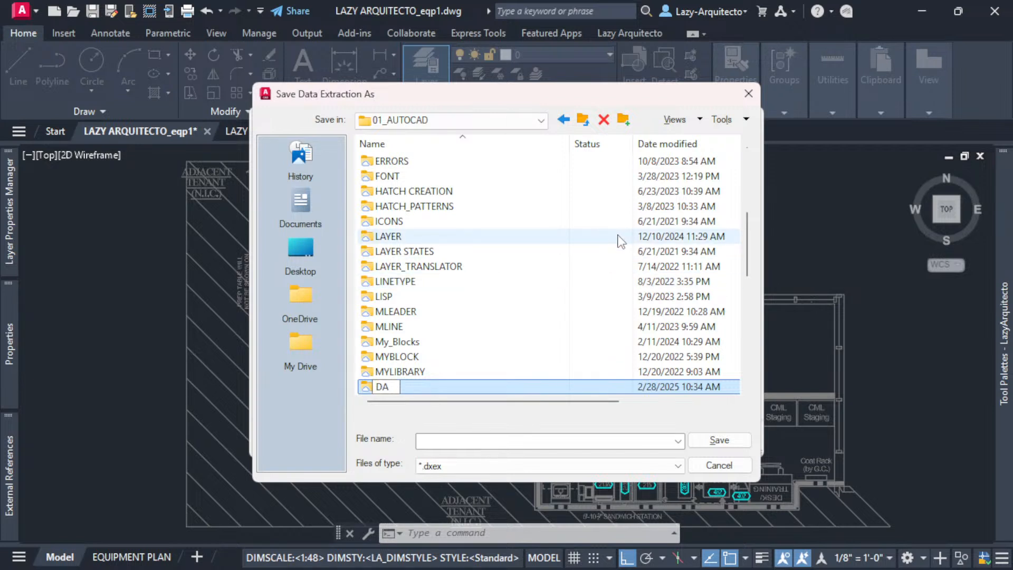
type("TA_EXTRA")
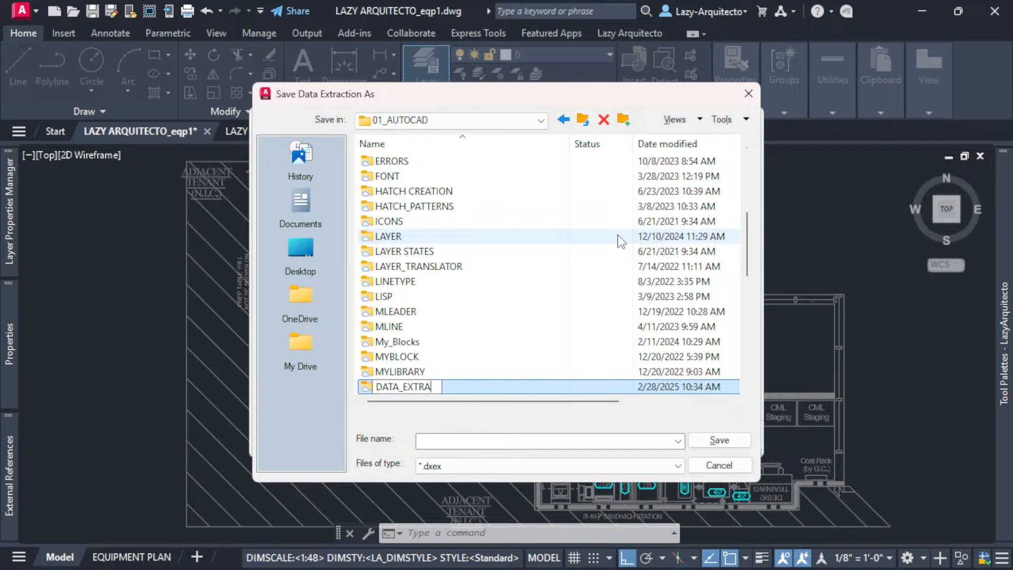
type("CTION")
key("Return")
key("Return")
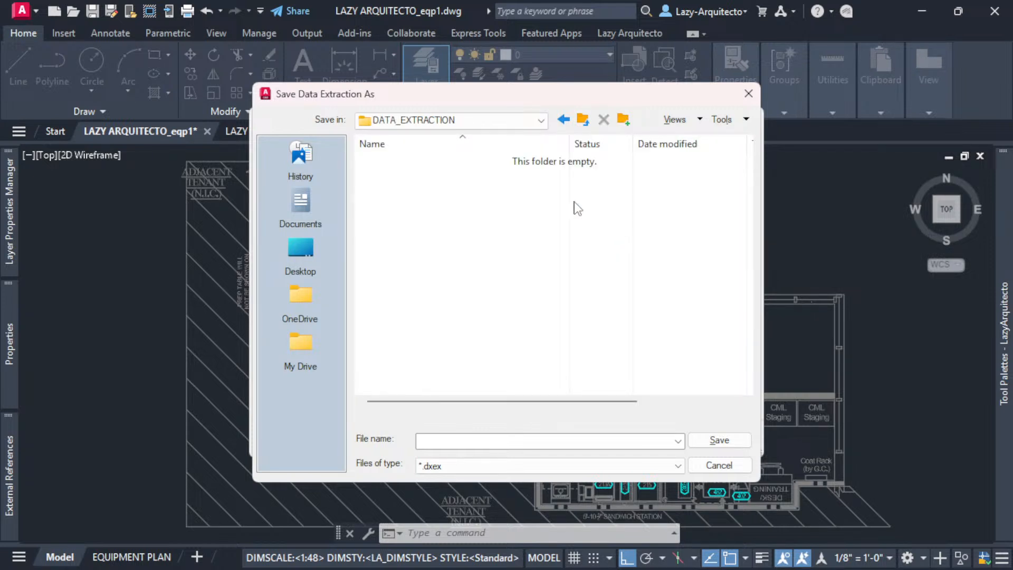
left_click(494, 440)
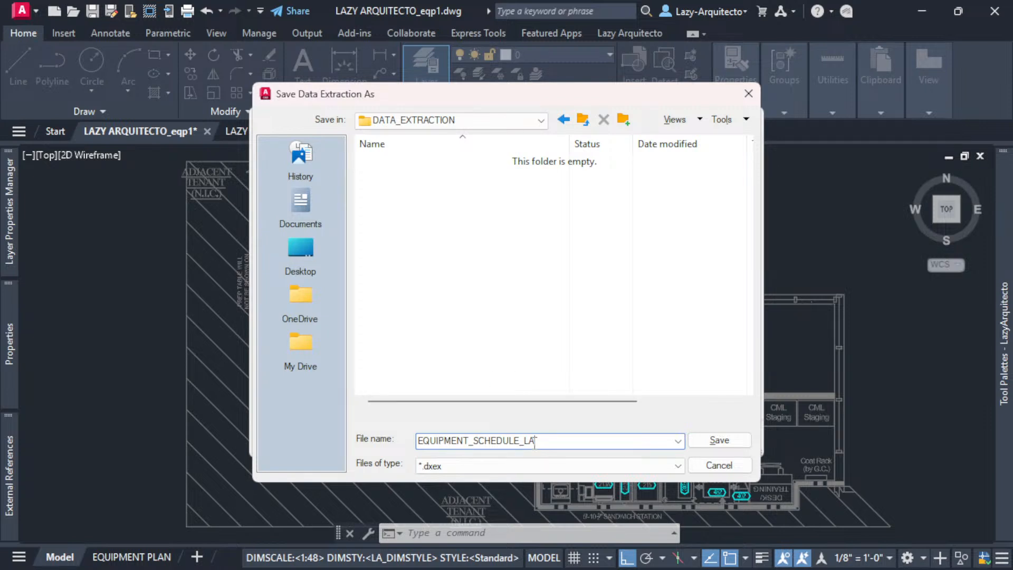
left_click(711, 441)
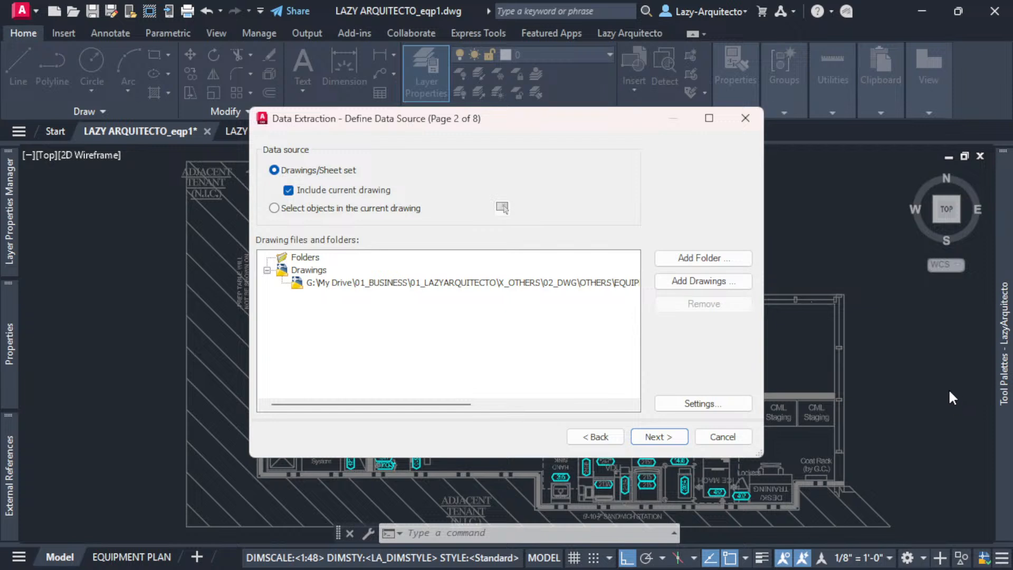
- Window-select the entire equipment plan (3398 objects) as the extraction's data source
left_click(275, 208)
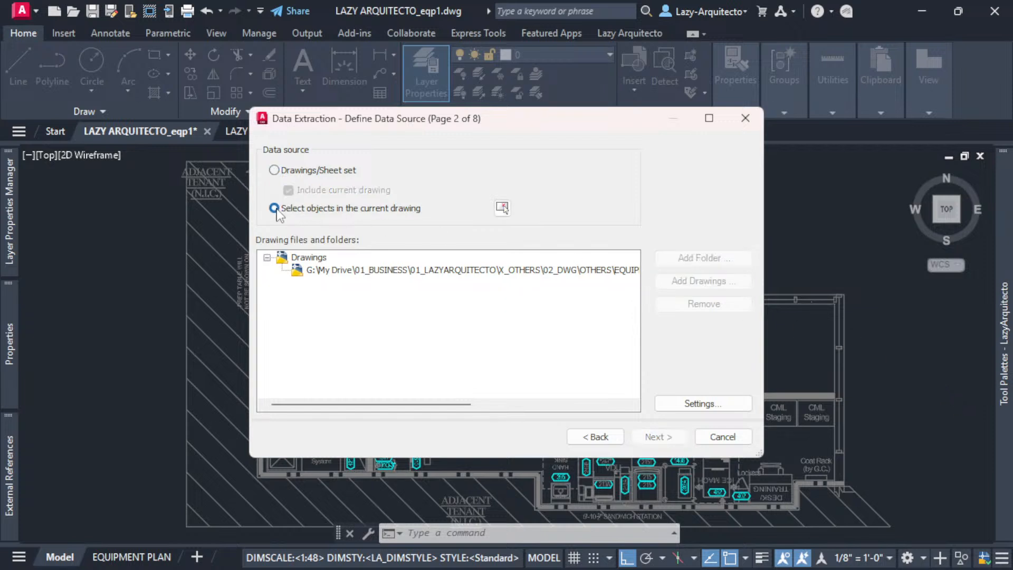
left_click(503, 208)
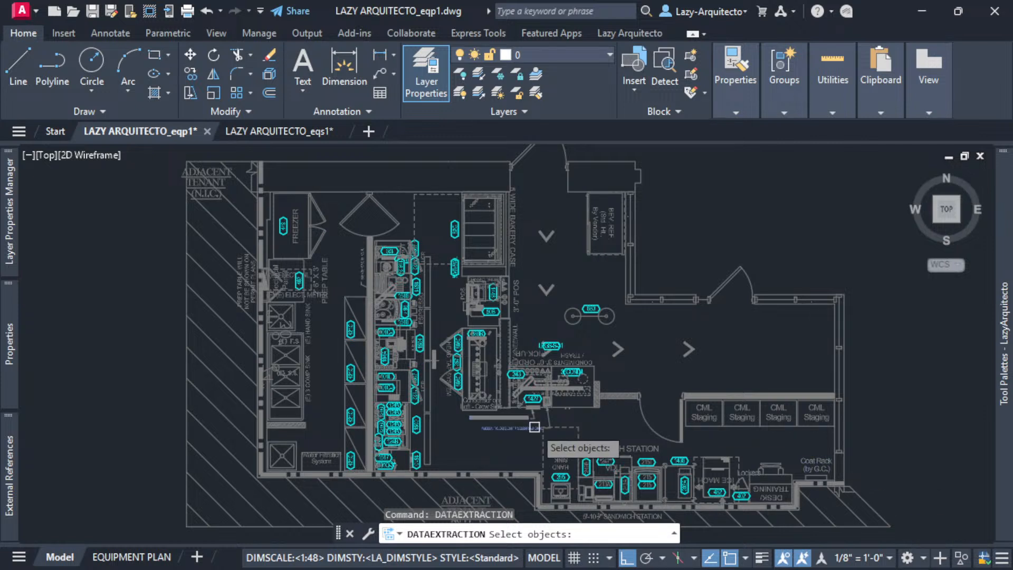
scroll(536, 428, "down", 6)
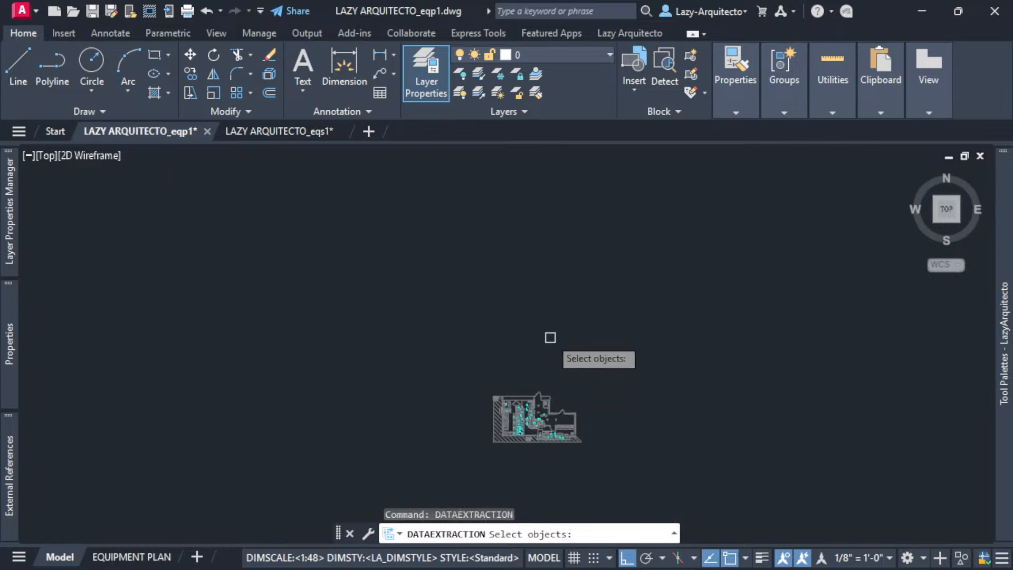
scroll(549, 366, "up", 3)
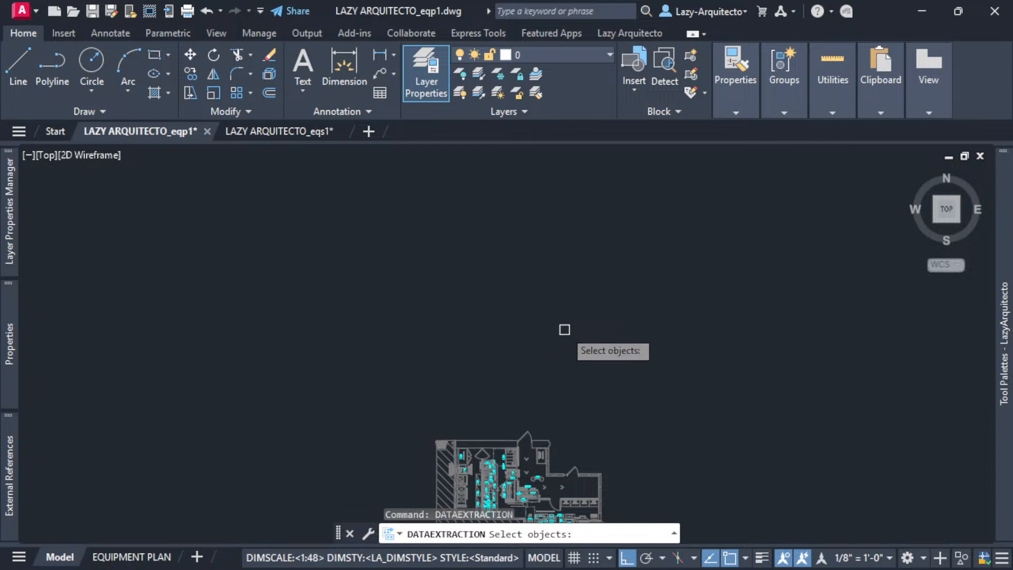
middle_click_drag(564, 330, 565, 219)
scroll(500, 396, "up", 2)
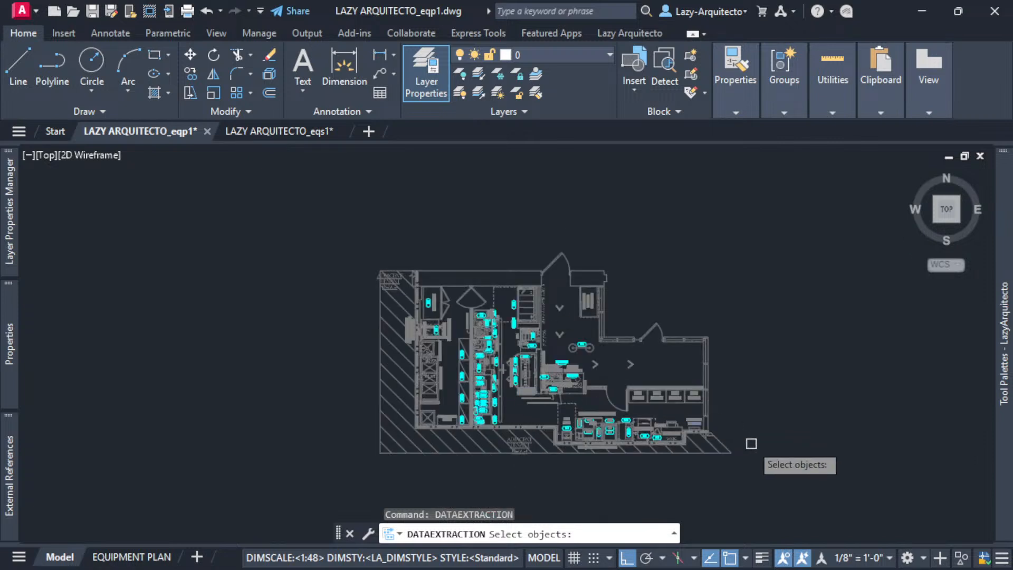
left_click(753, 460)
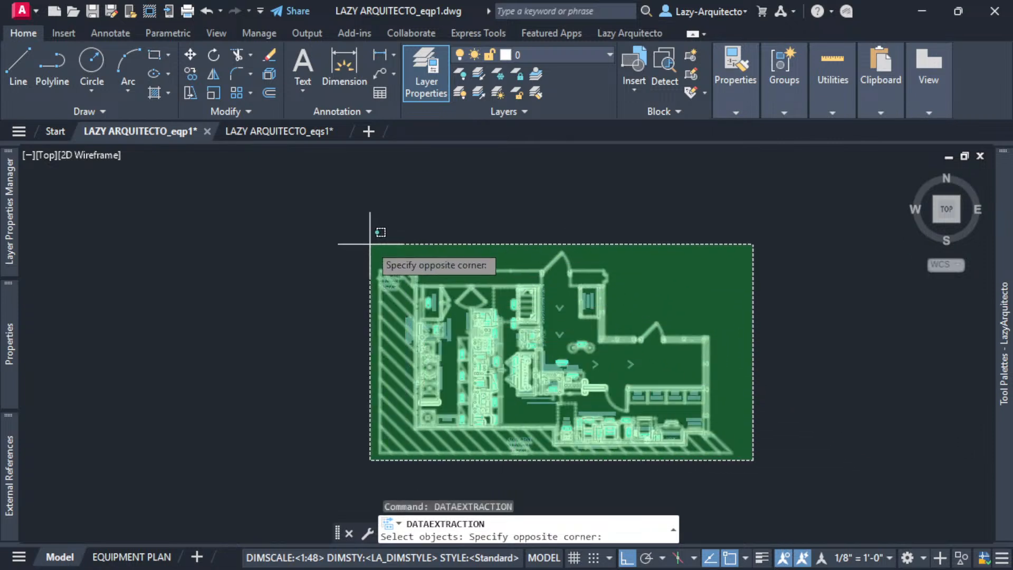
left_click(310, 194)
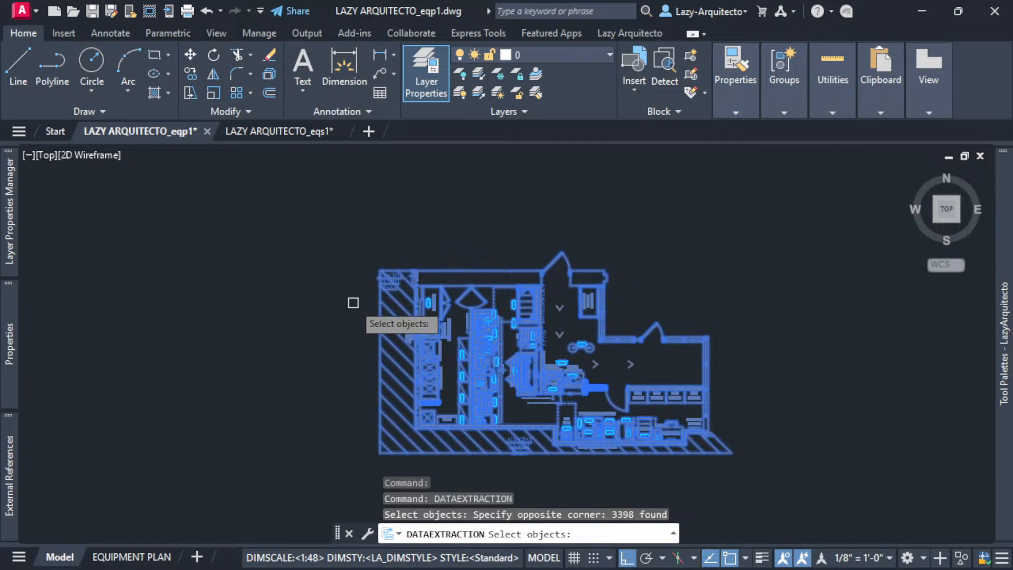
key("Return")
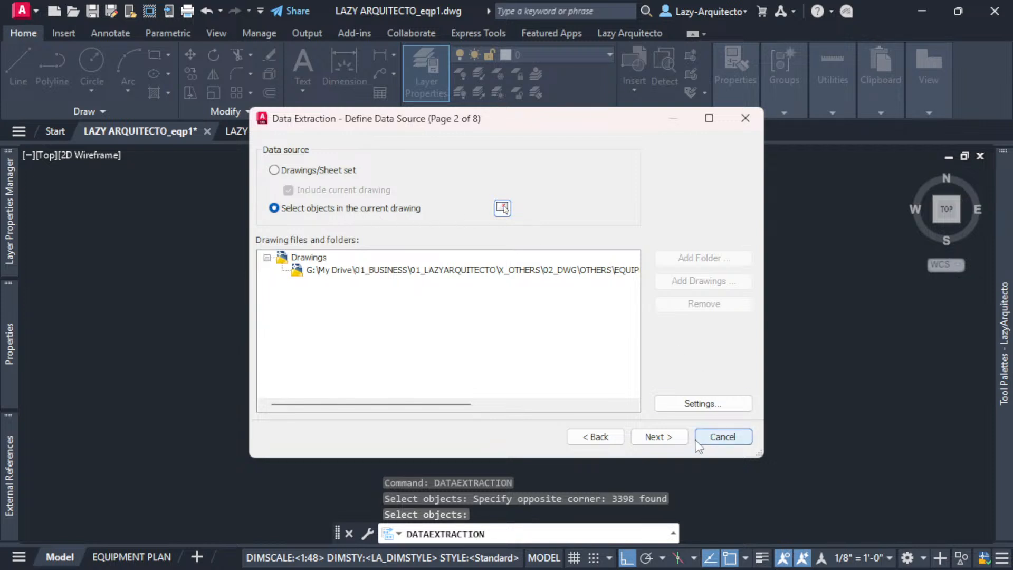
left_click(678, 438)
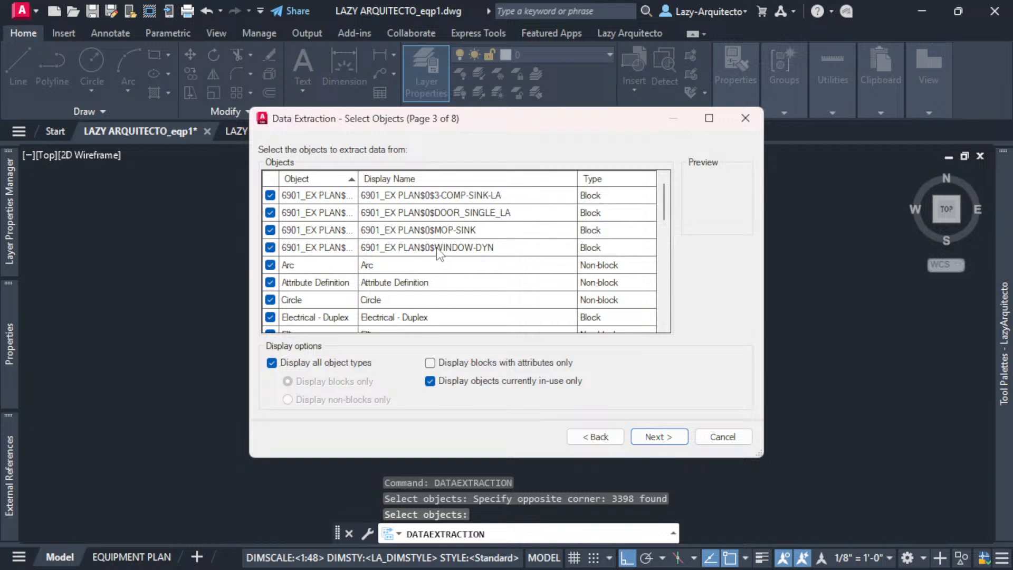
- Show only blocks with attributes, uncheck all types, and check just ZZG_Eq Tags
scroll(440, 253, "down", 2)
scroll(439, 253, "up", 2)
left_click(434, 365)
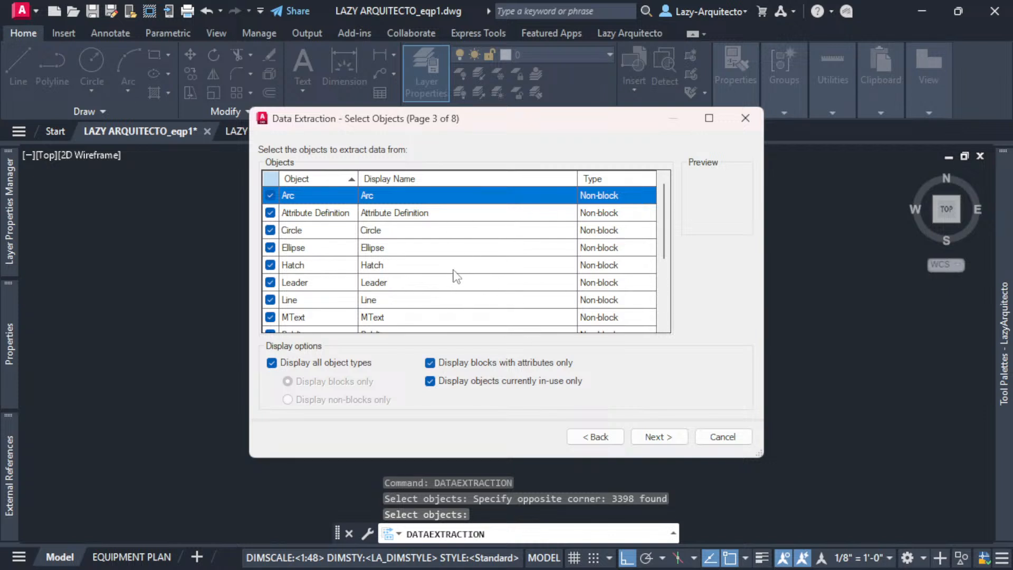
scroll(340, 252, "down", 3)
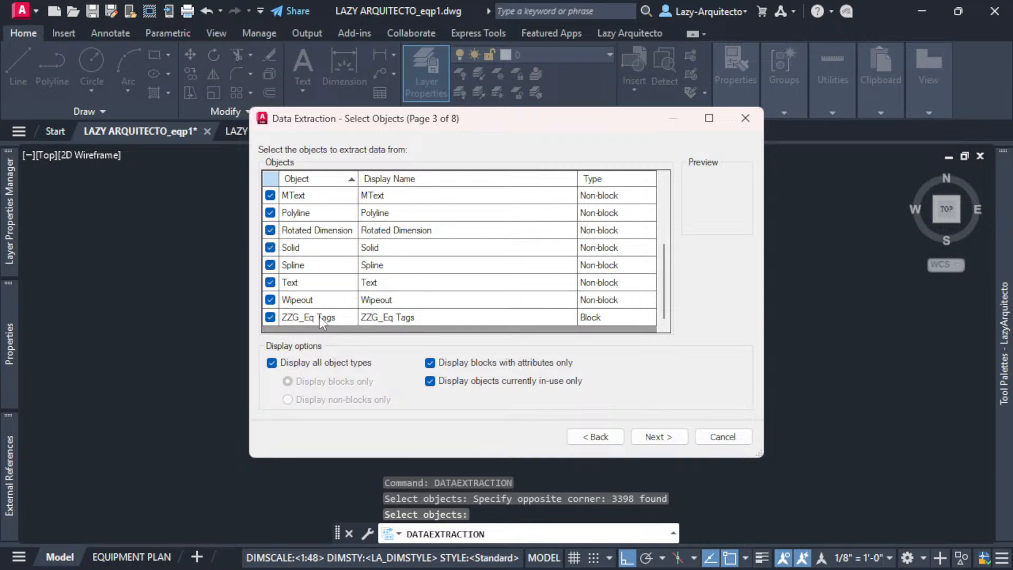
left_click(327, 318)
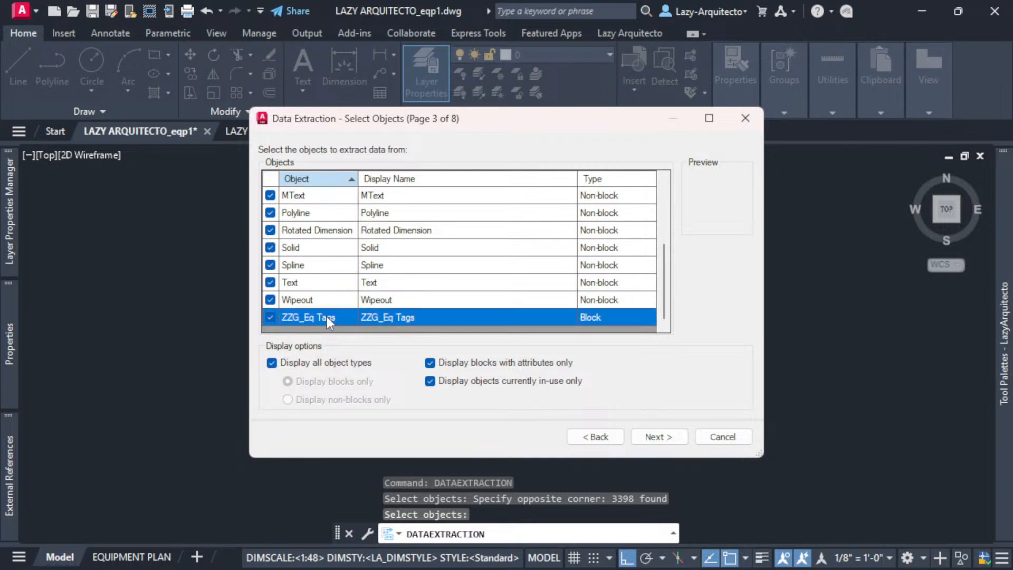
right_click(327, 319)
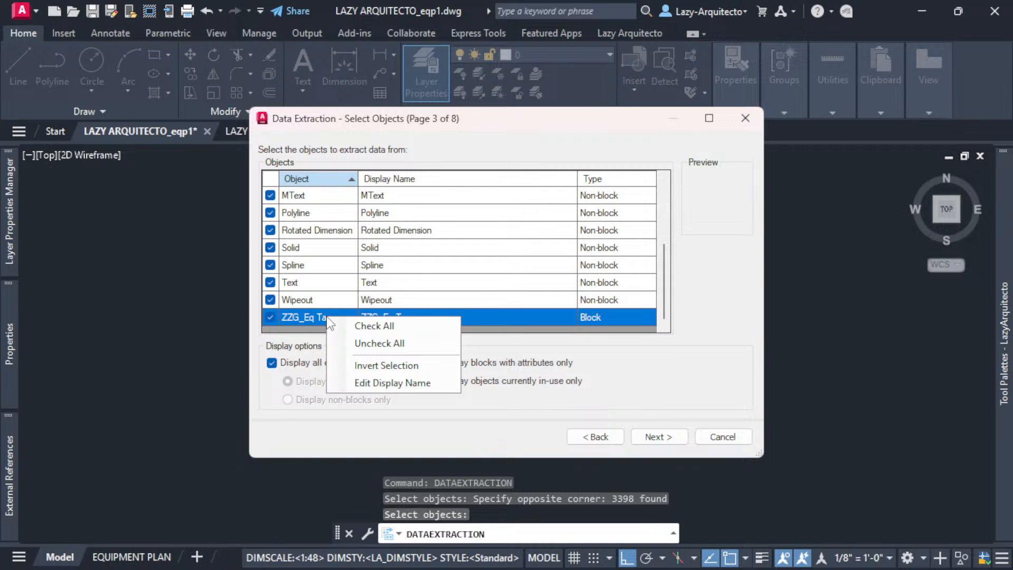
left_click(362, 344)
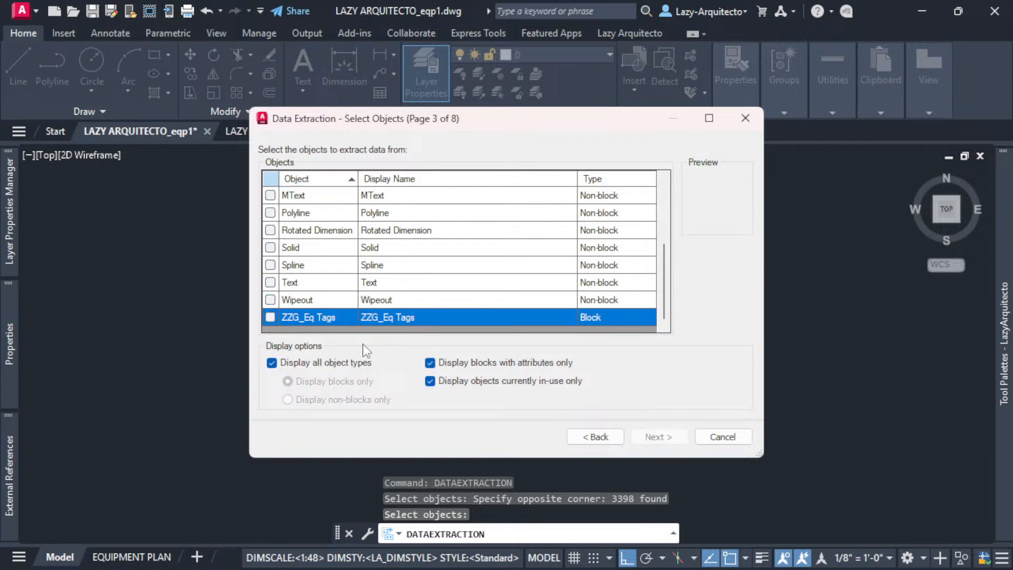
left_click(271, 317)
left_click(657, 437)
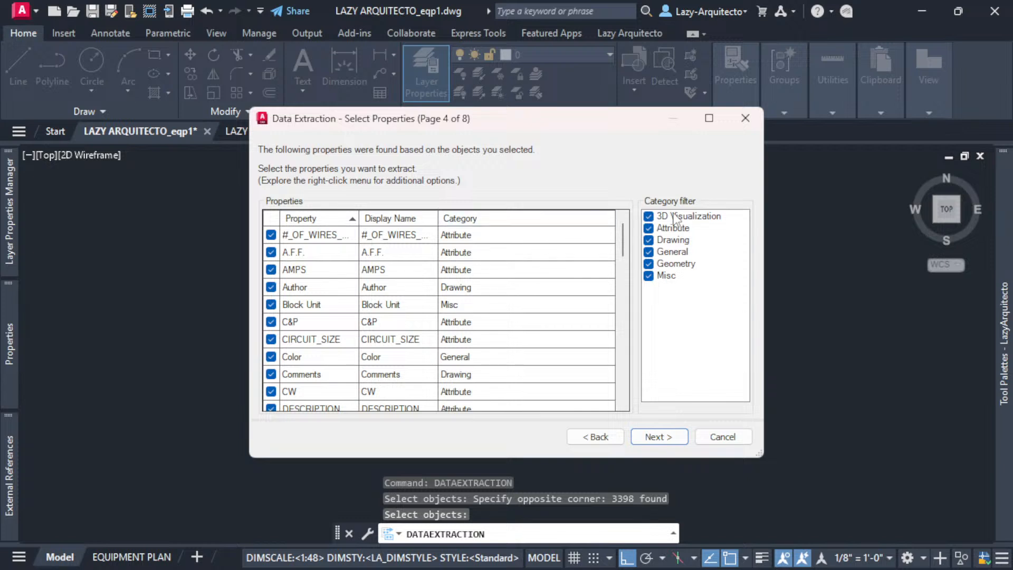
- Keep only the Attribute property category and accept the non-uniform scale warning
left_click(681, 230)
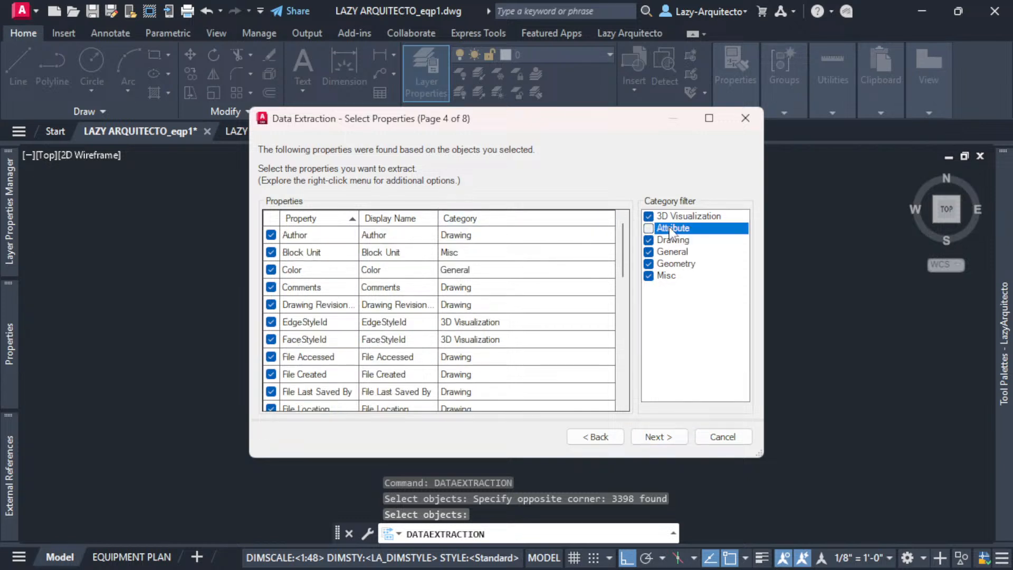
right_click(669, 227)
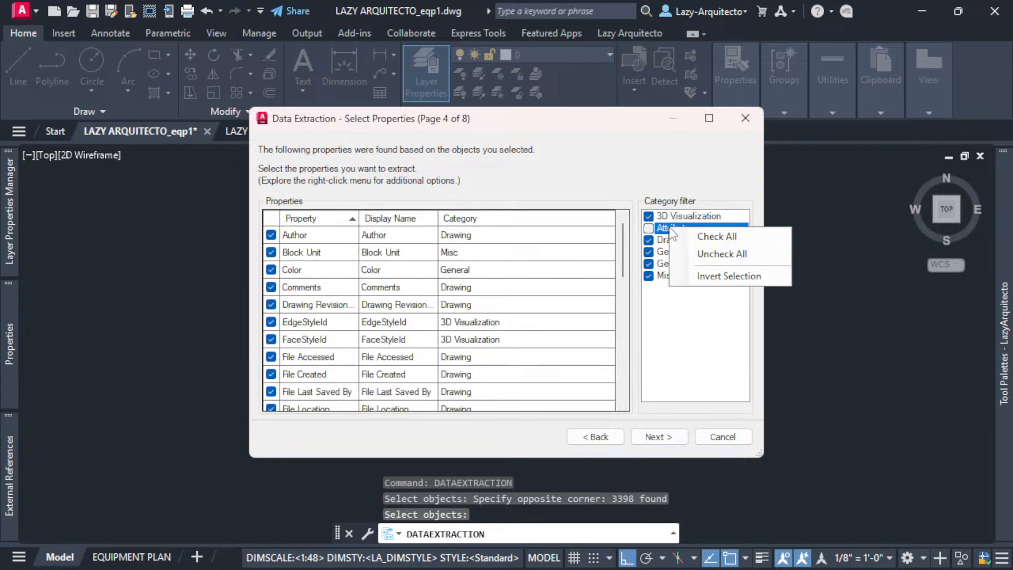
left_click(702, 255)
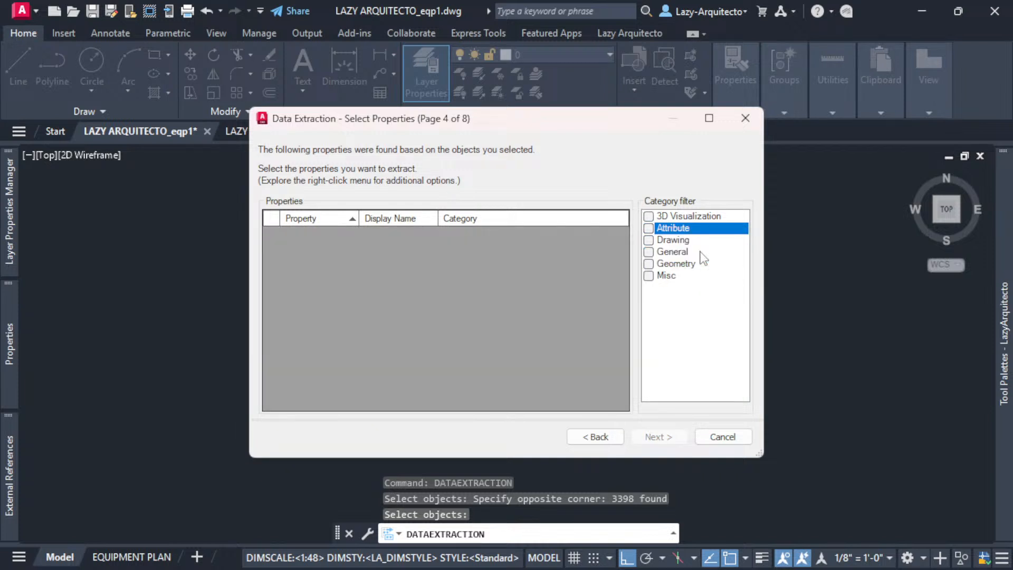
left_click(660, 228)
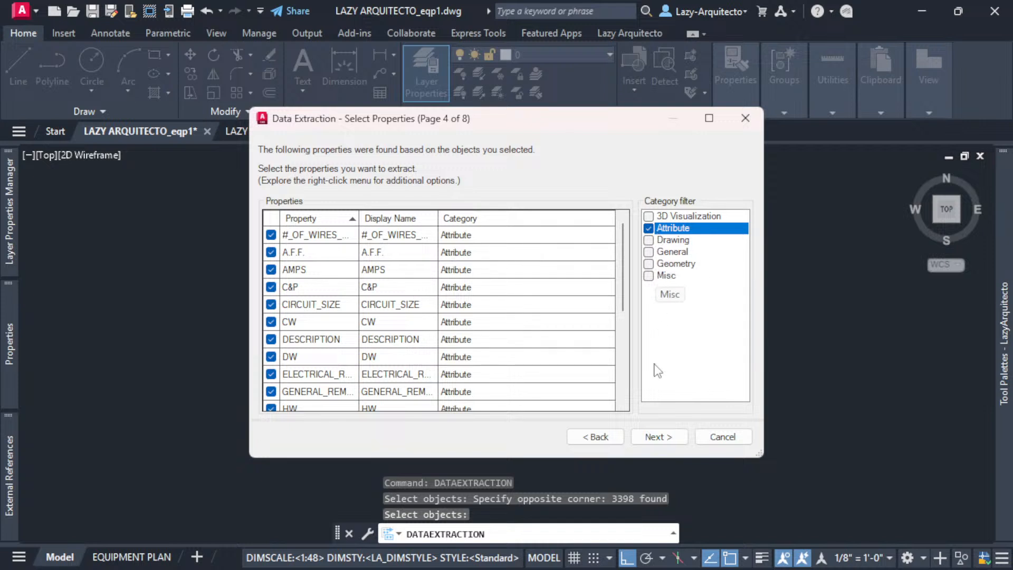
left_click(664, 438)
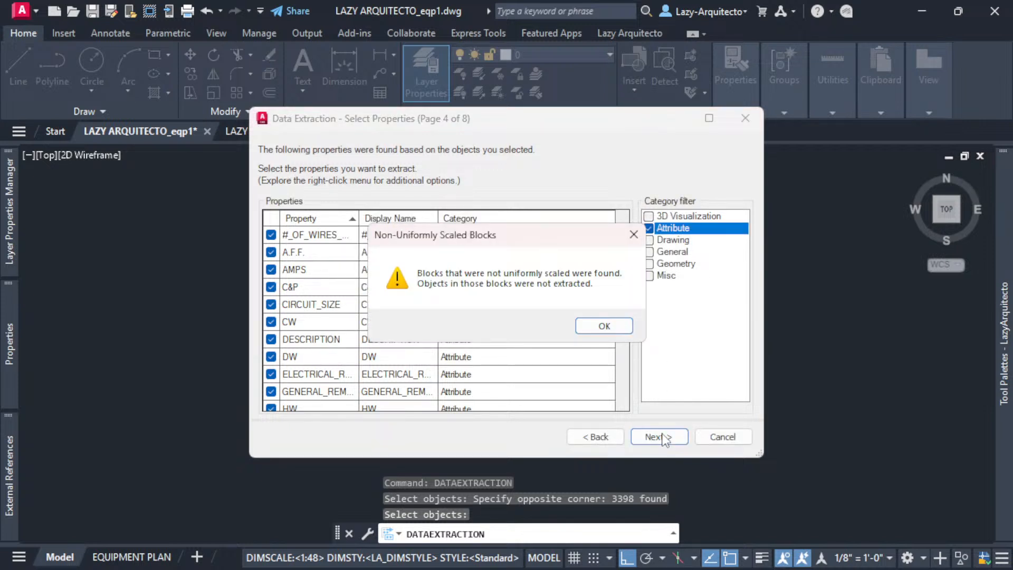
left_click(605, 327)
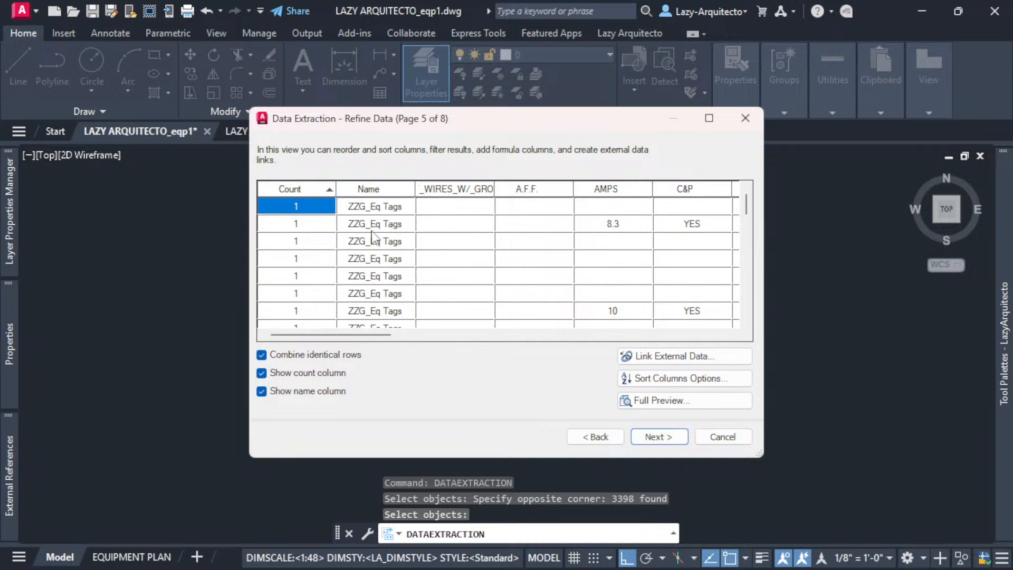
- Hide the Name column in the extracted data
left_click(370, 188)
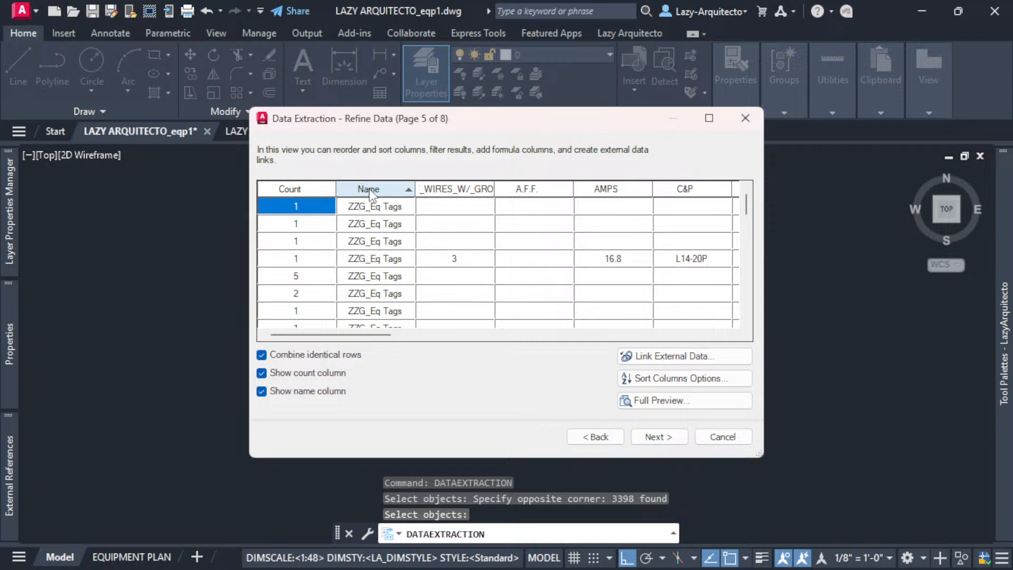
right_click(373, 194)
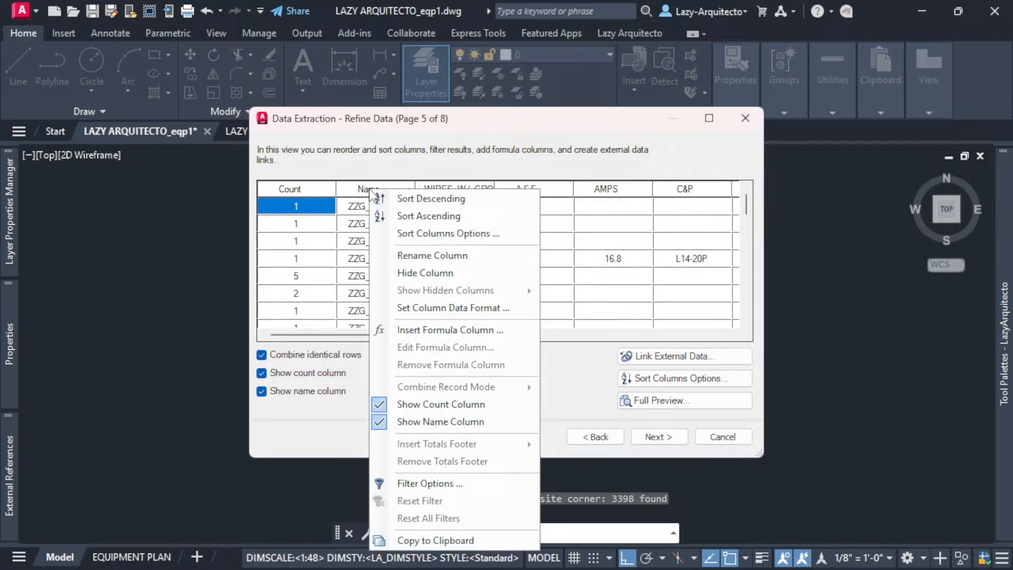
left_click(414, 273)
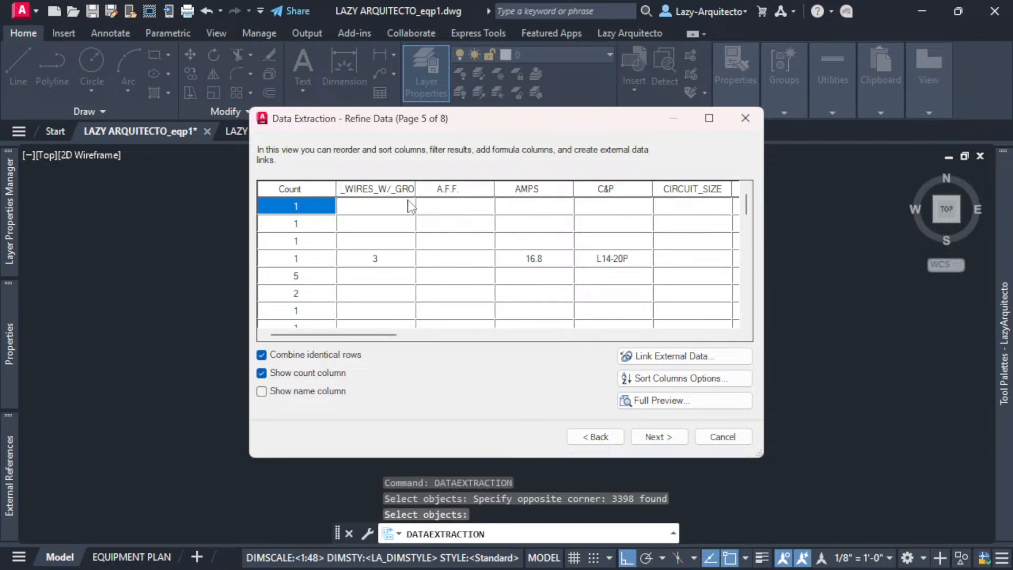
- Move Item_# and DESCRIPTION to the front and sort rows by DESCRIPTION
left_click_drag(380, 337, 565, 337)
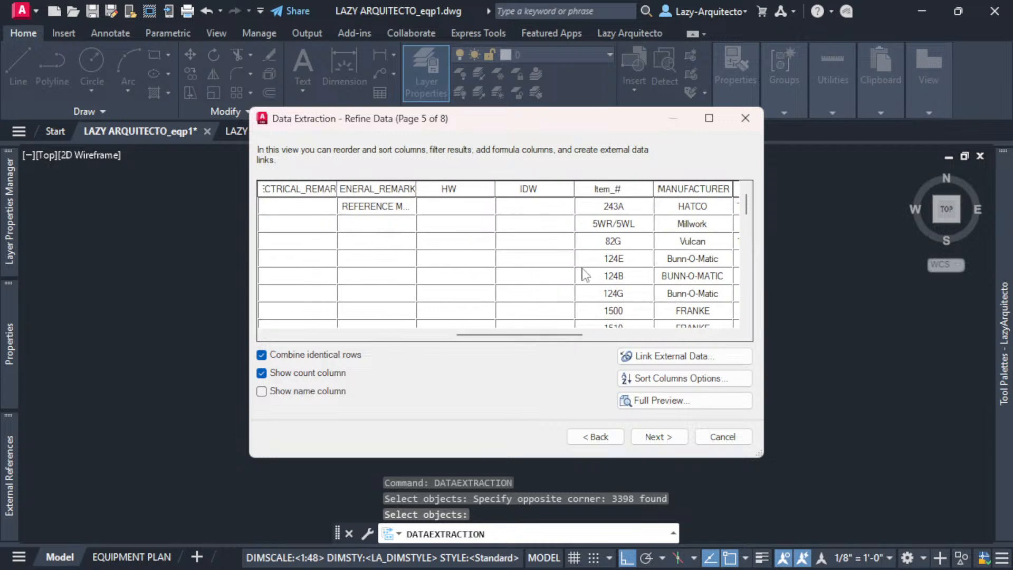
left_click(604, 189)
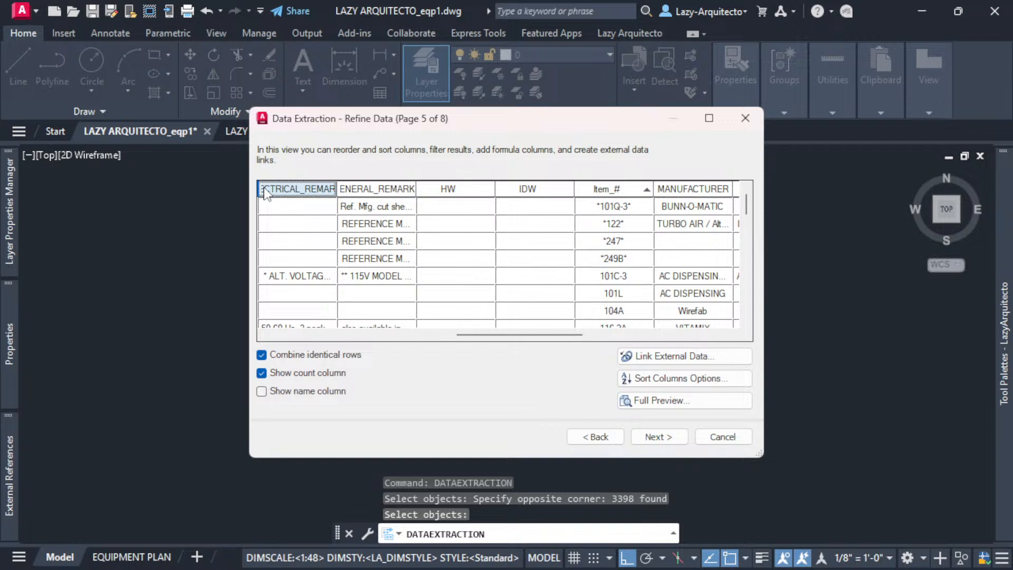
left_click_drag(263, 187, 264, 187)
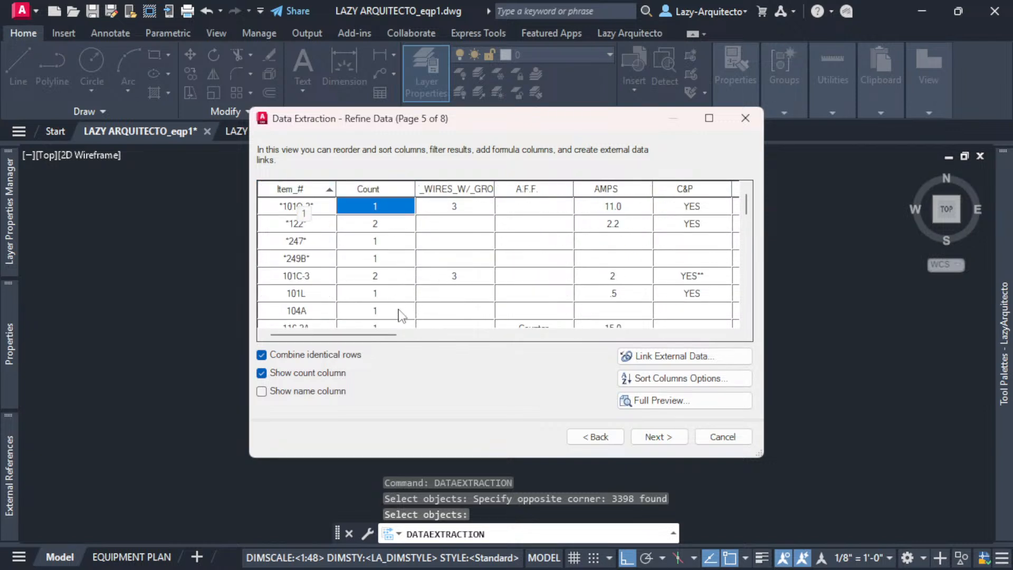
left_click_drag(361, 334, 456, 334)
left_click(564, 188)
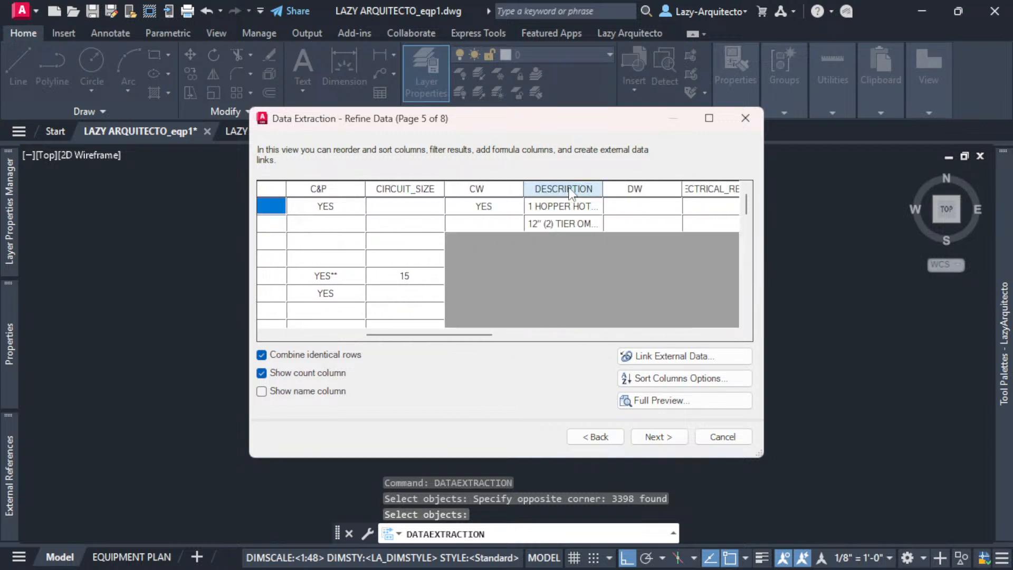
mouse_move(571, 188)
left_mouse_down()
mouse_move(284, 194)
mouse_move(365, 207)
mouse_move(393, 201)
mouse_move(359, 187)
mouse_move(456, 190)
left_mouse_up()
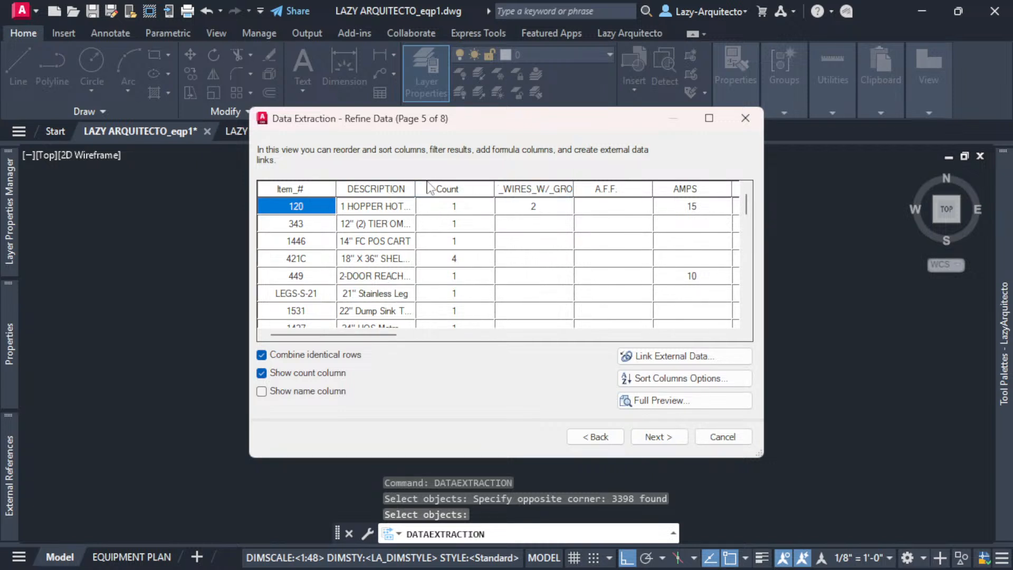
- Hide the Count column and advance to the Choose Output page
left_click(455, 190)
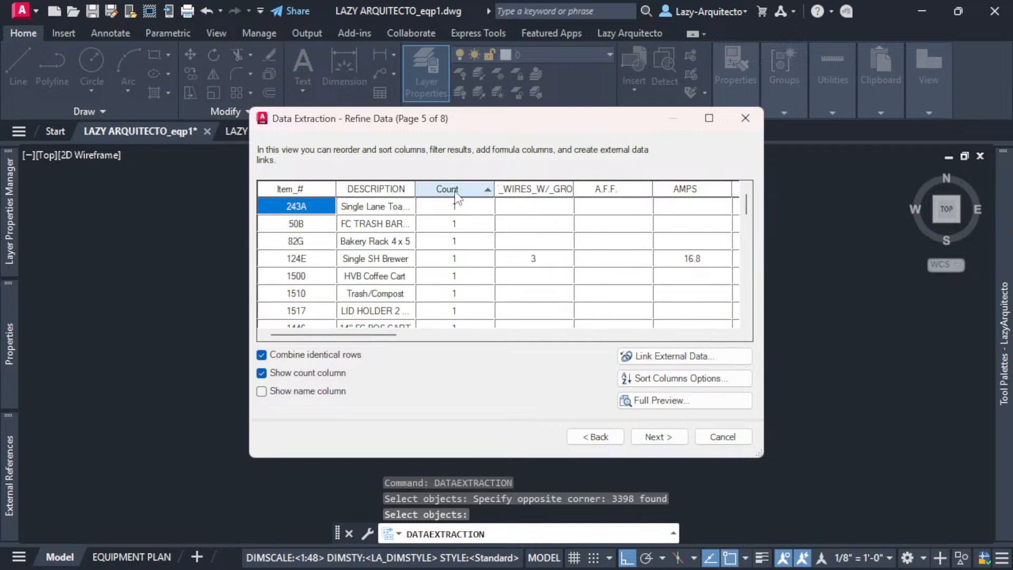
right_click(456, 195)
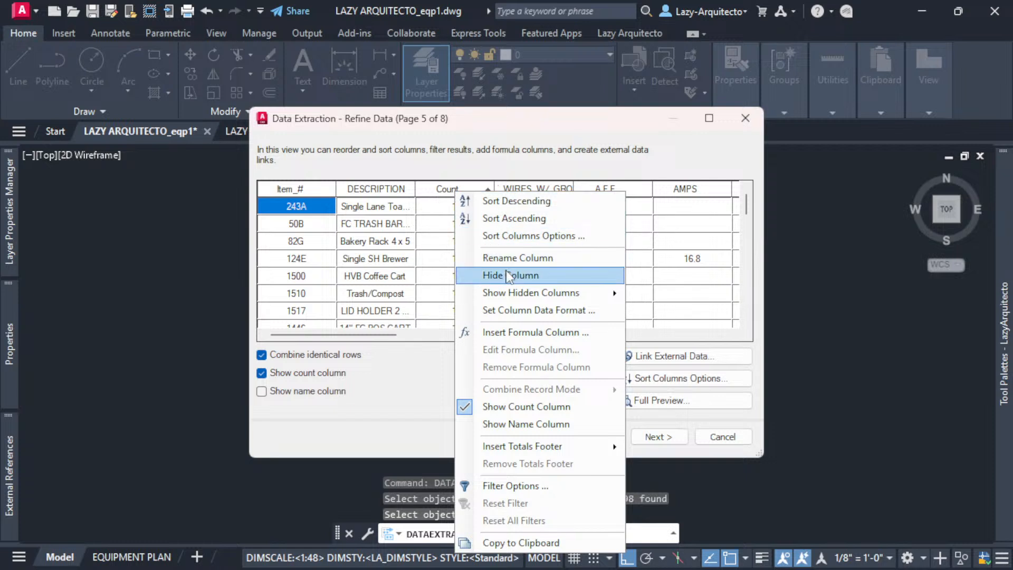
left_click(521, 275)
mouse_move(338, 336)
left_mouse_down()
mouse_move(404, 336)
mouse_move(324, 337)
left_mouse_up()
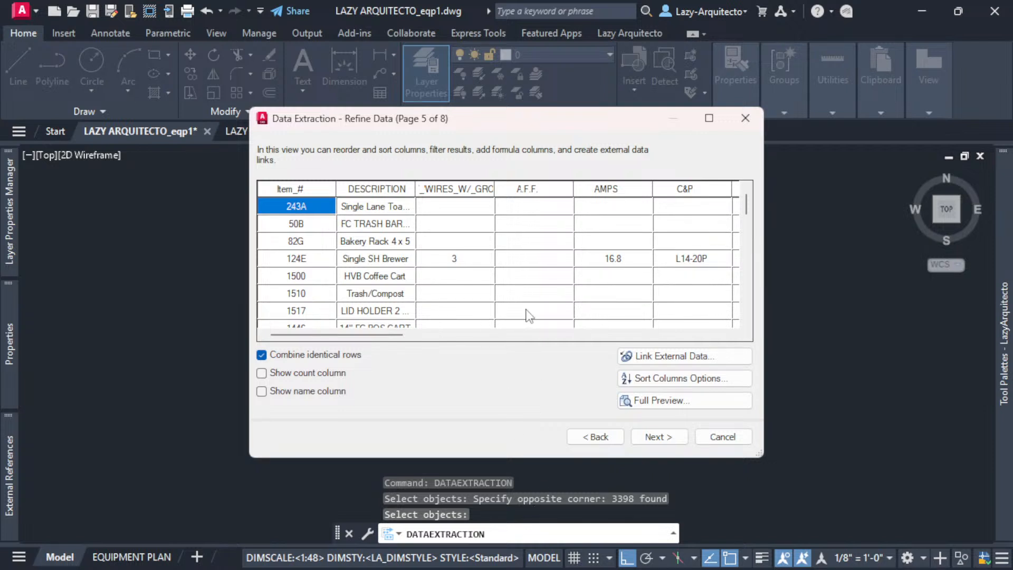
left_click(659, 438)
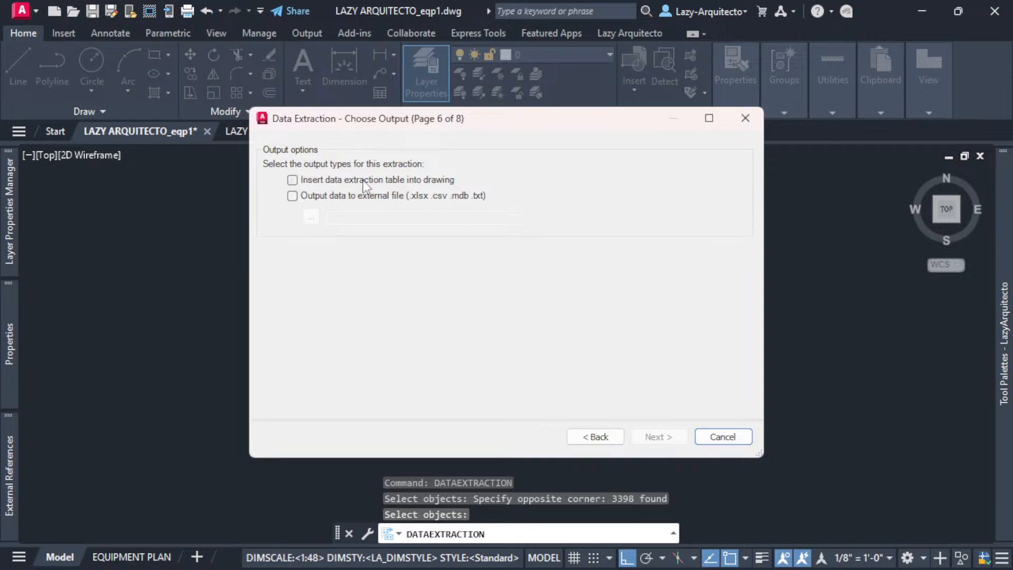
- Enable 'Insert data extraction table into drawing' and advance to the Table Style page
left_click(293, 180)
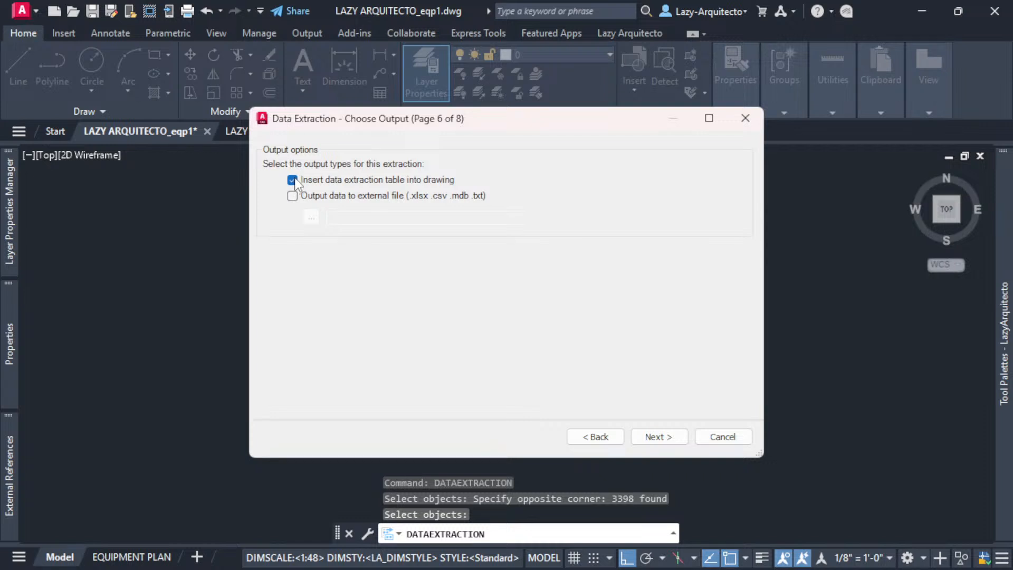
left_click(657, 438)
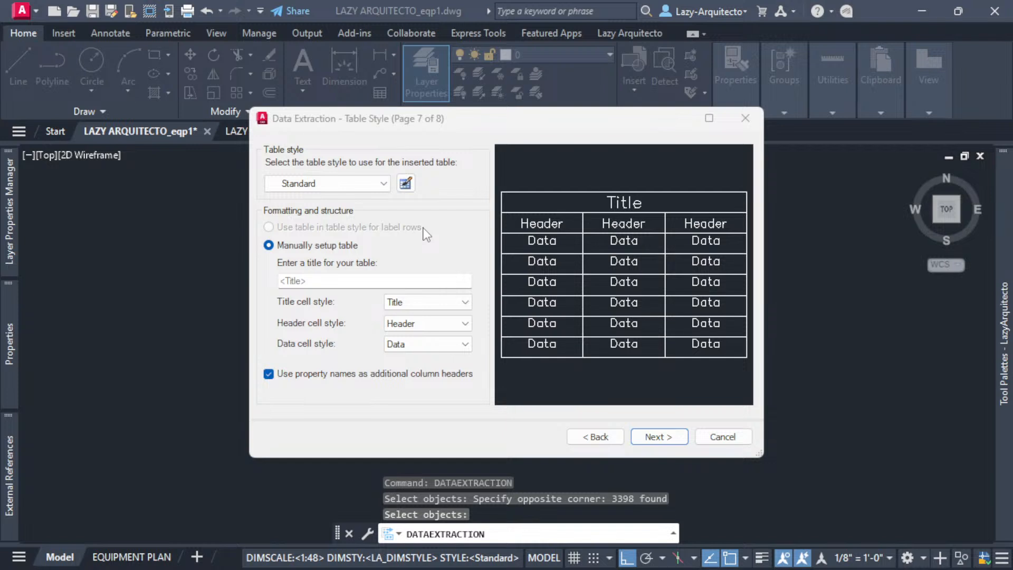
- Keep the Standard table style, title the table EQUIPMENT SCHEDULE, and finish the wizard
left_click(383, 184)
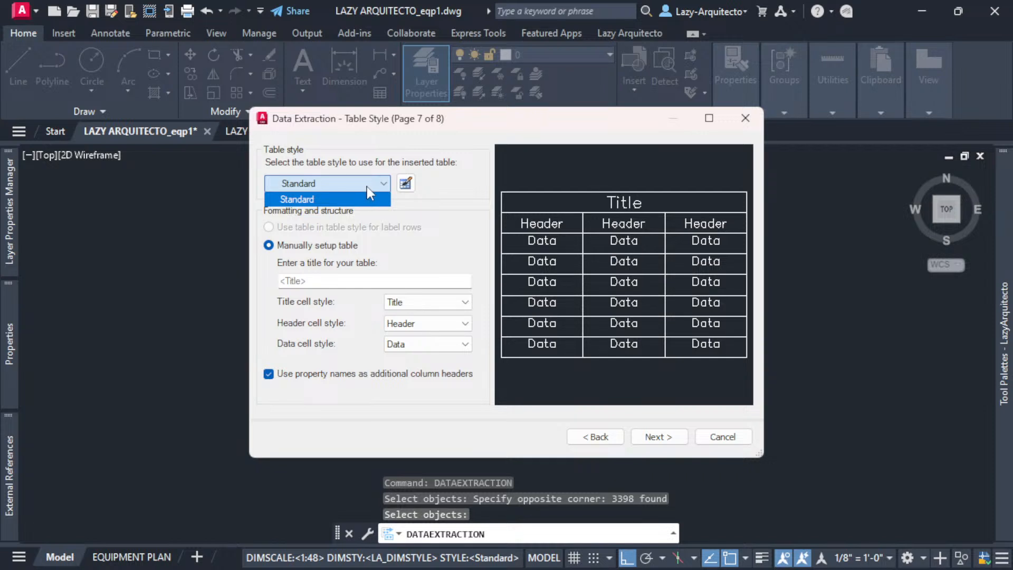
left_click(375, 181)
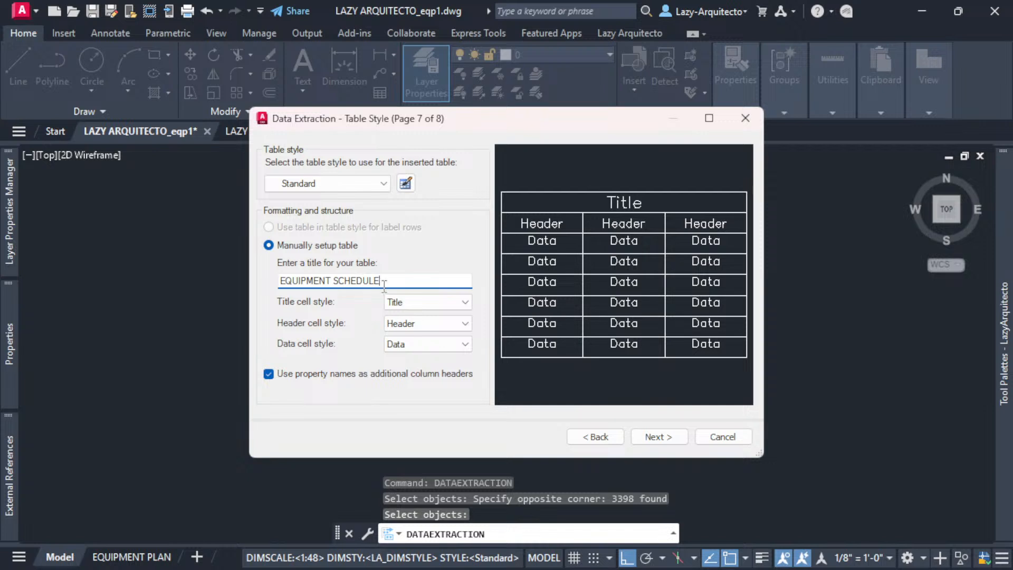
left_click(648, 439)
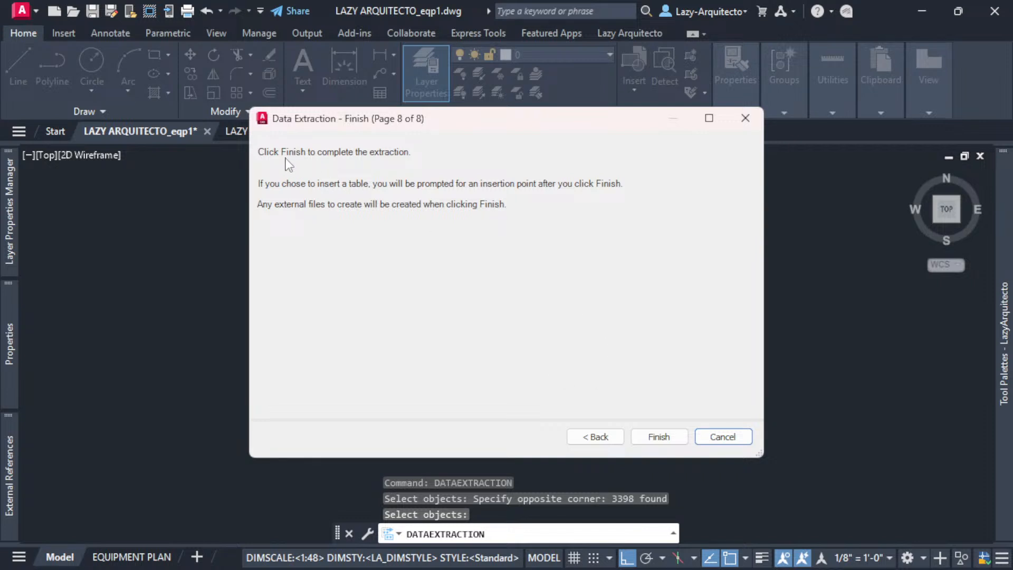
left_click(658, 437)
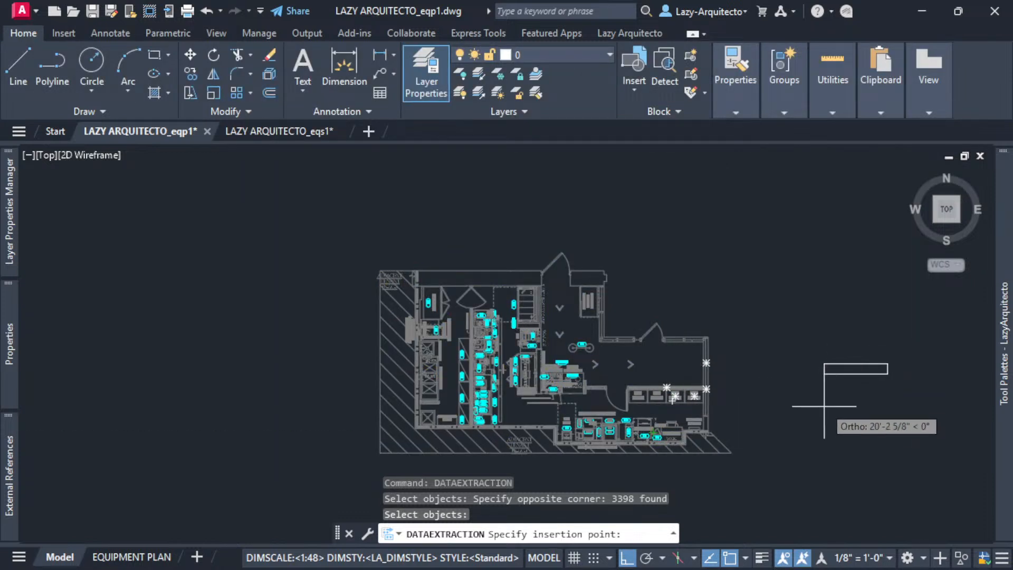
- With Ortho off, place the EQUIPMENT SCHEDULE table right of the equipment plan and zoom in to review it
middle_click_drag(809, 419, 663, 396)
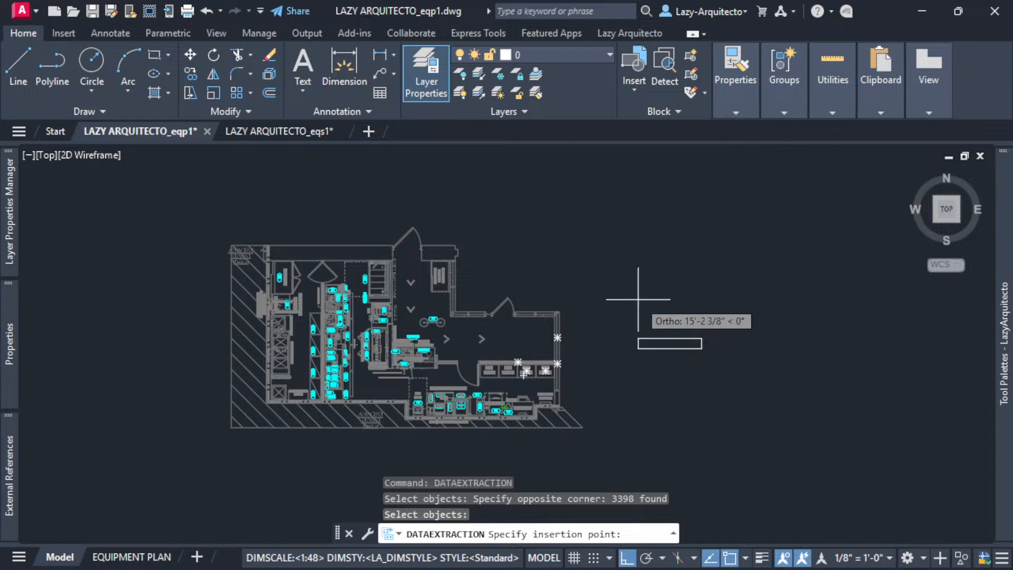
key("F8")
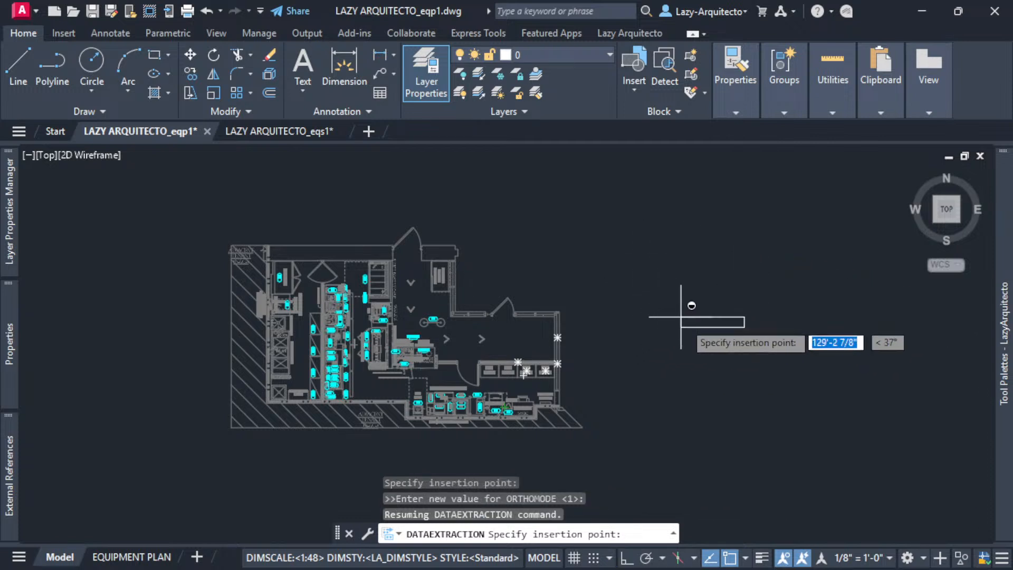
left_click(638, 324)
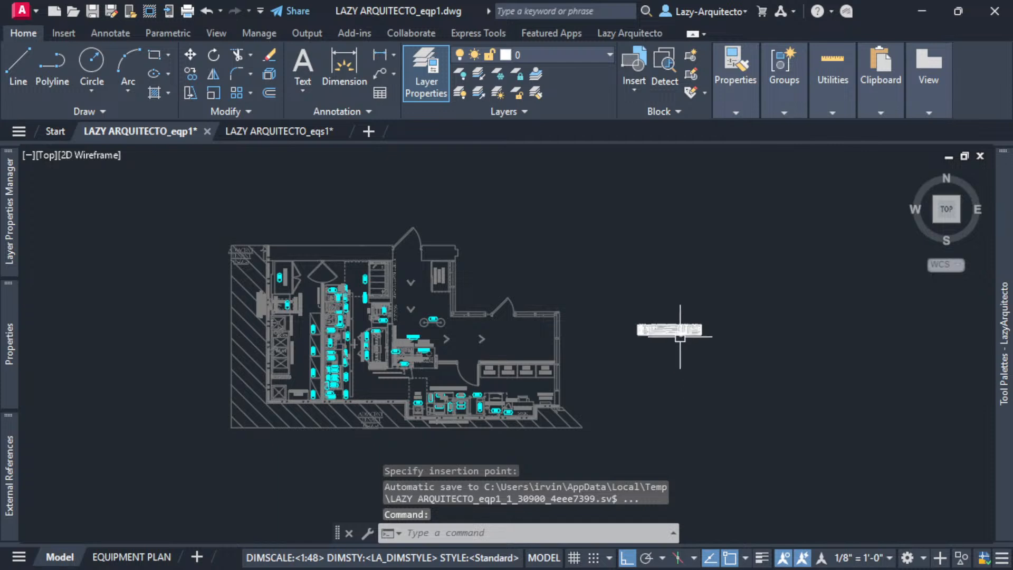
scroll(675, 330, "up", 8)
scroll(547, 315, "up", 3)
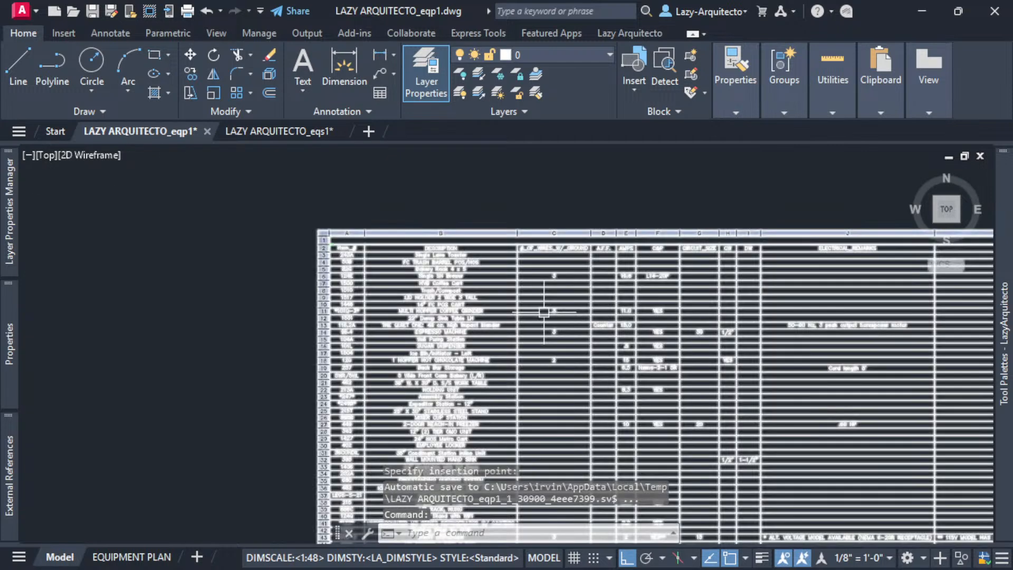
scroll(384, 272, "up", 3)
scroll(323, 255, "up", 2)
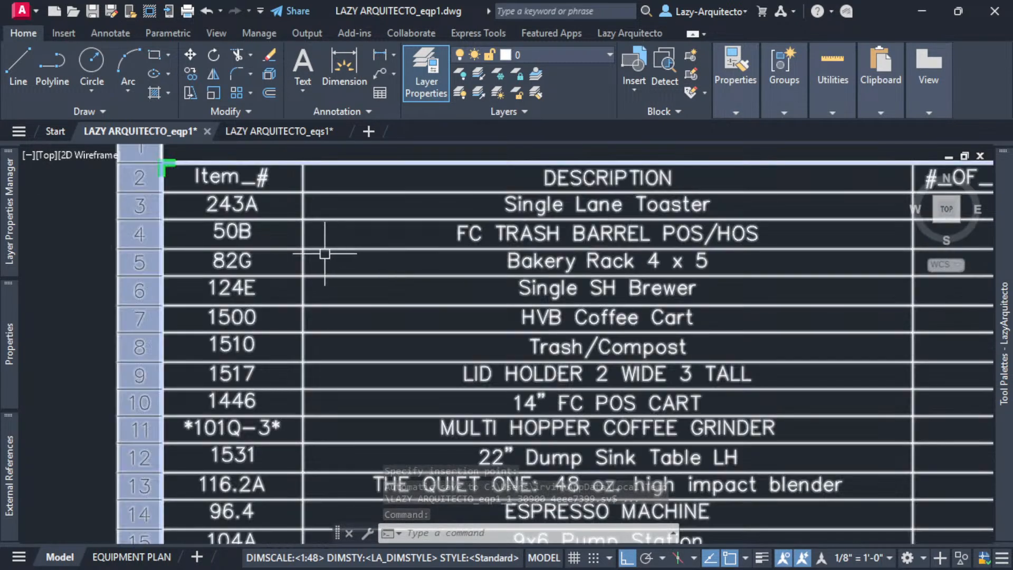
scroll(317, 248, "down", 6)
mouse_move(616, 203)
middle_mouse_down()
mouse_move(593, 227)
mouse_move(524, 258)
middle_mouse_up()
scroll(524, 261, "down", 2)
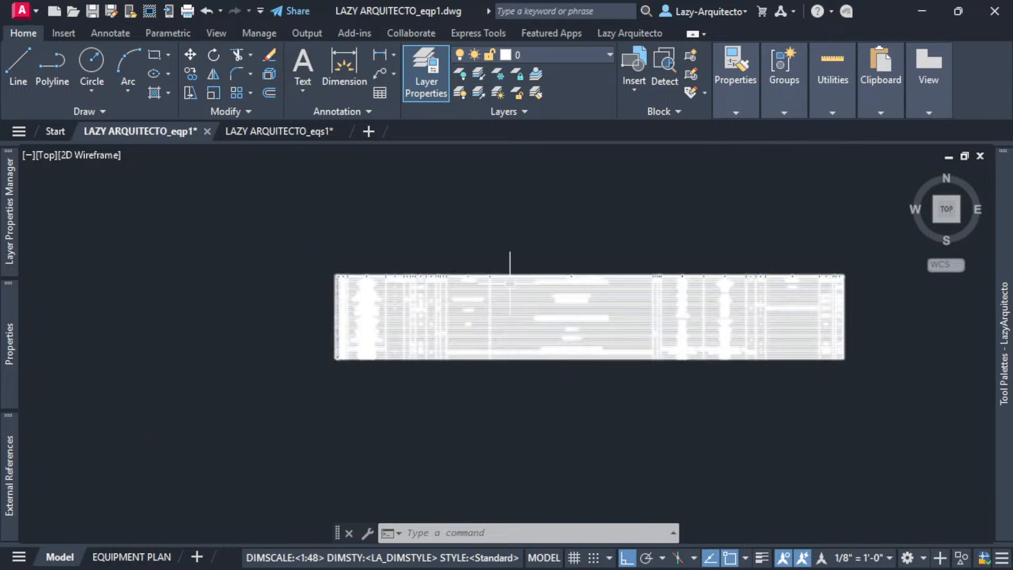
scroll(513, 266, "up", 2)
- Select the schedule table and narrow its first two columns by dragging their grips left
left_click(516, 278)
middle_click_drag(786, 254, 688, 259)
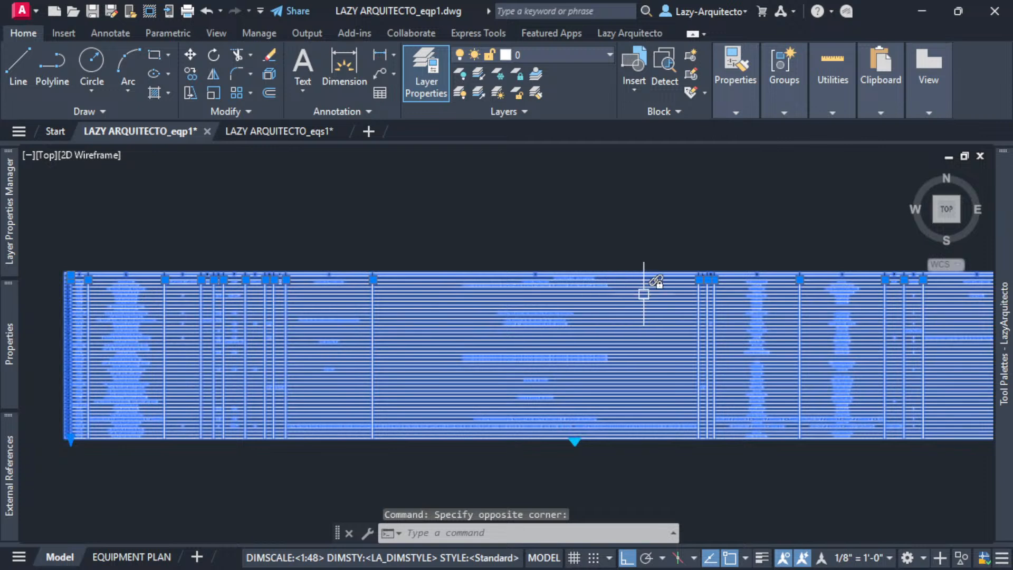
scroll(687, 280, "up", 3)
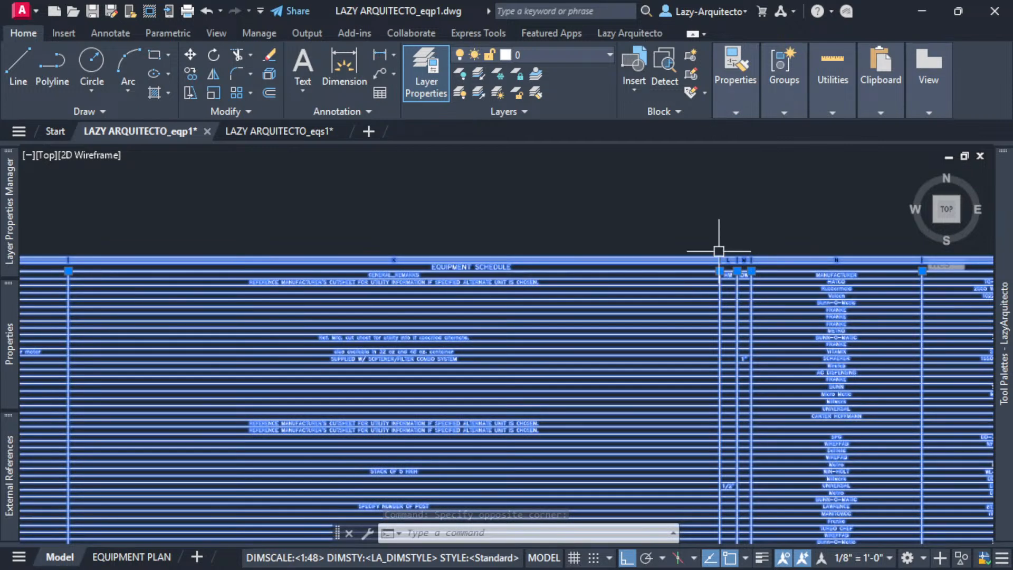
scroll(719, 242, "down", 3)
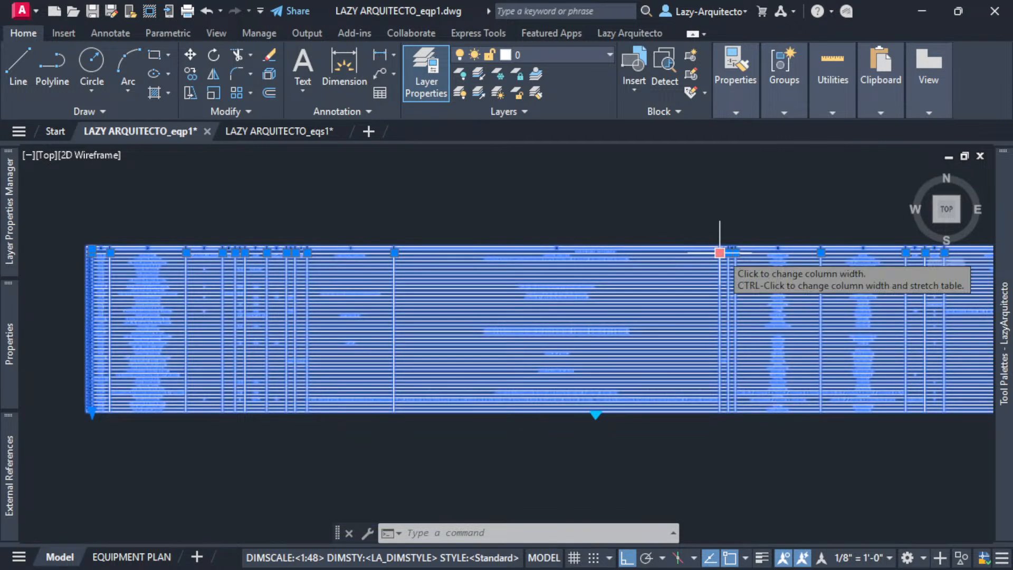
left_click(720, 252)
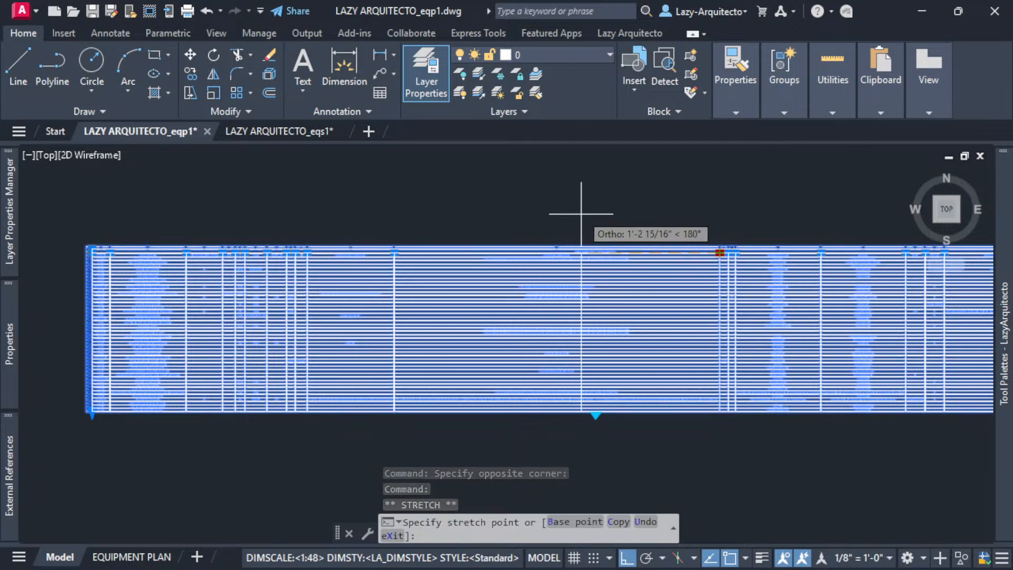
left_click(493, 213)
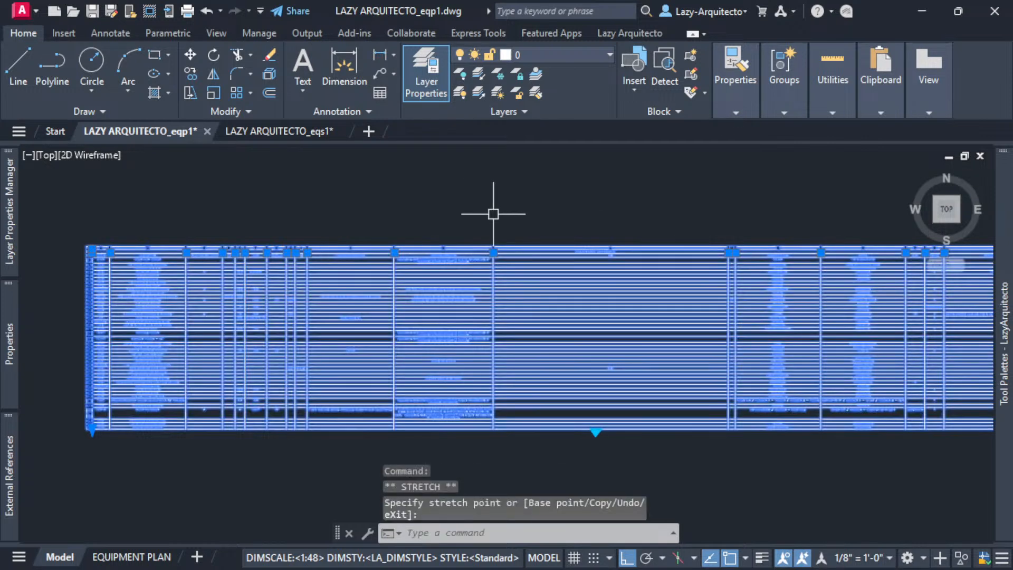
scroll(590, 226, "down", 3)
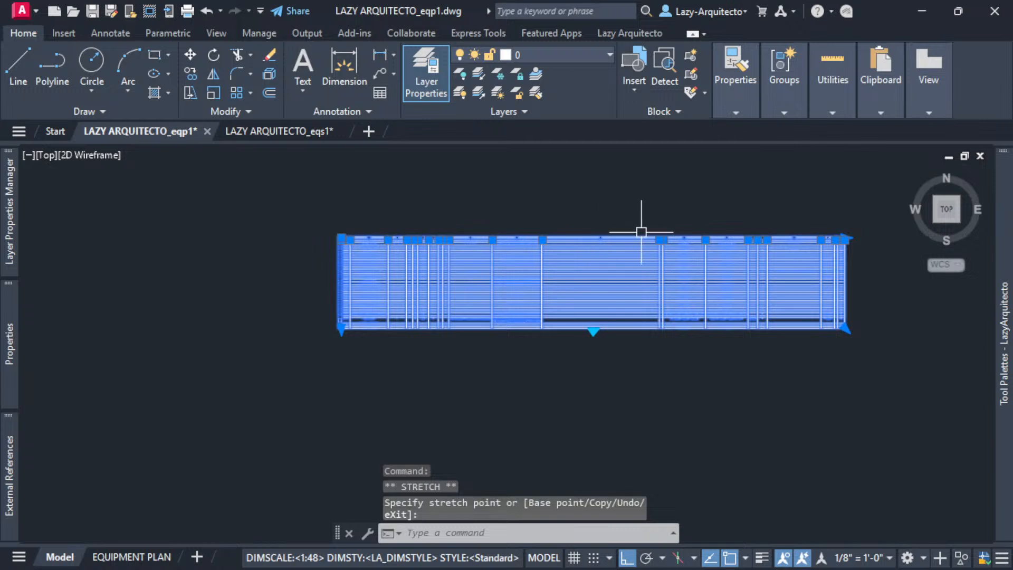
scroll(641, 232, "up", 3)
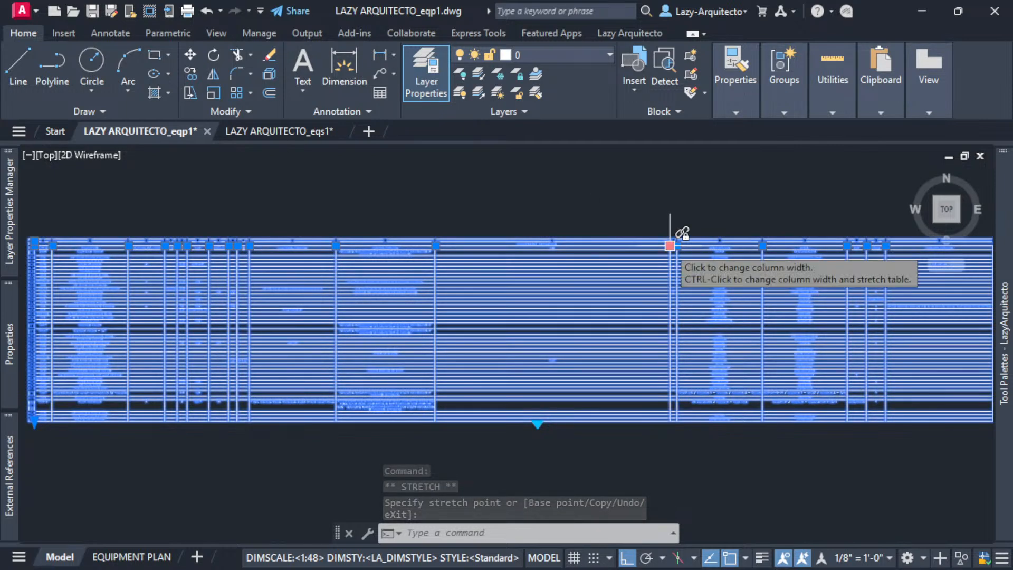
left_click(670, 245)
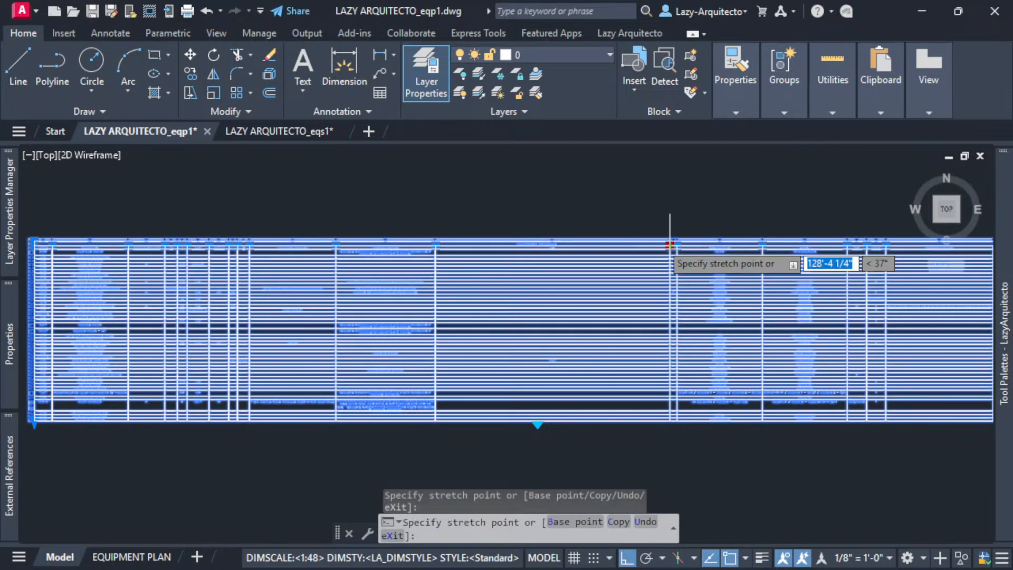
key("alt")
left_click(477, 197)
- Narrow the next several schedule columns to fit their contents
scroll(574, 234, "down", 3)
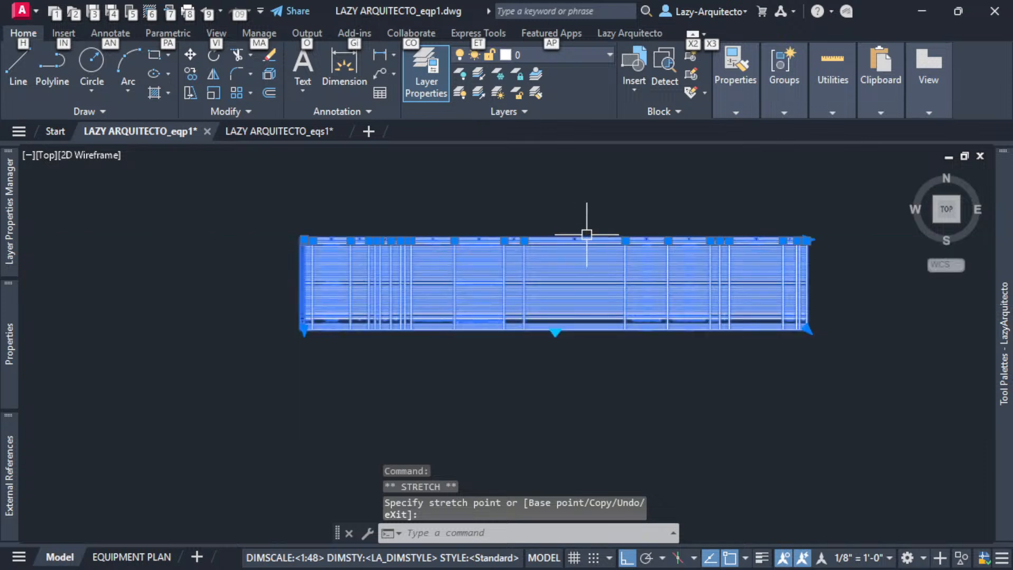
scroll(625, 235, "up", 3)
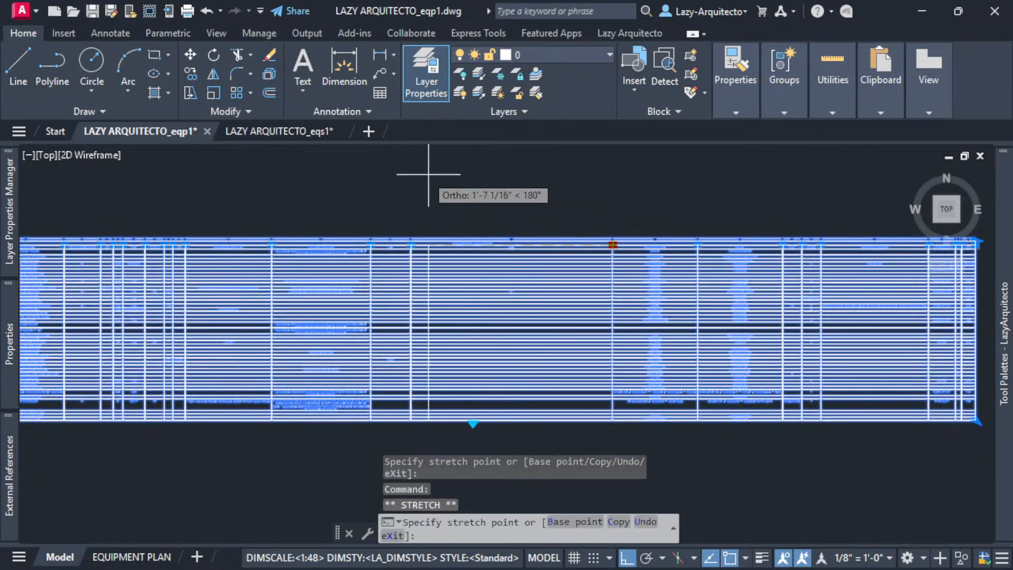
left_click(450, 183)
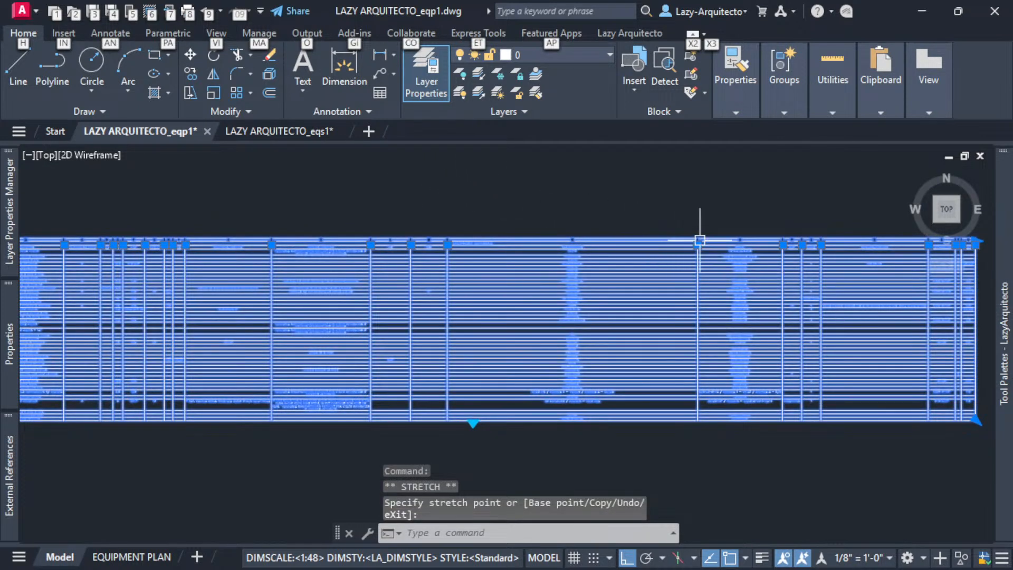
left_click(501, 185)
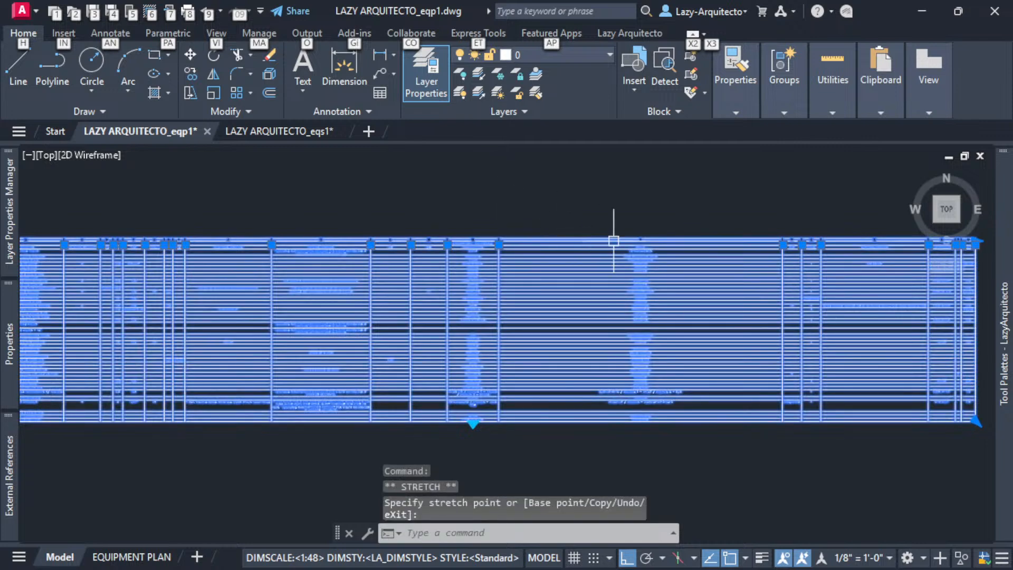
left_click(543, 182)
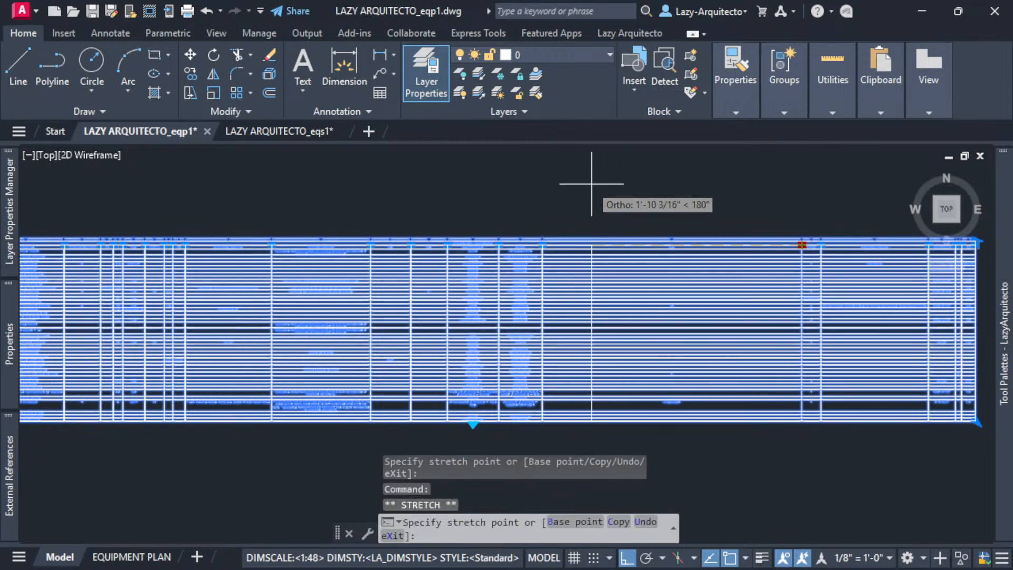
left_click(569, 183)
left_click(795, 237)
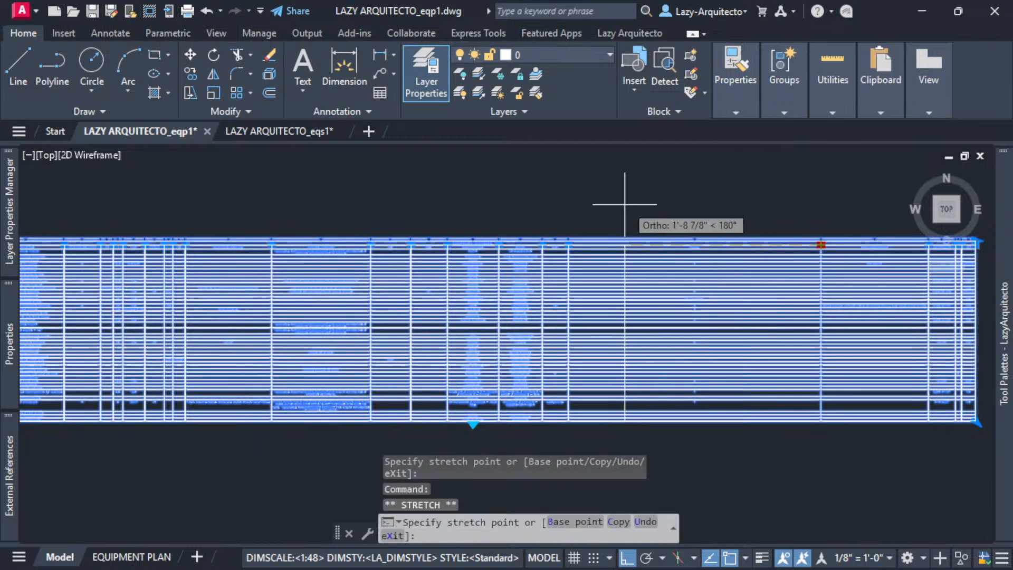
left_click(592, 208)
- Narrow the remaining right-hand columns and pull the table's right edge inward
middle_click_drag(838, 209, 692, 219)
left_click(782, 255)
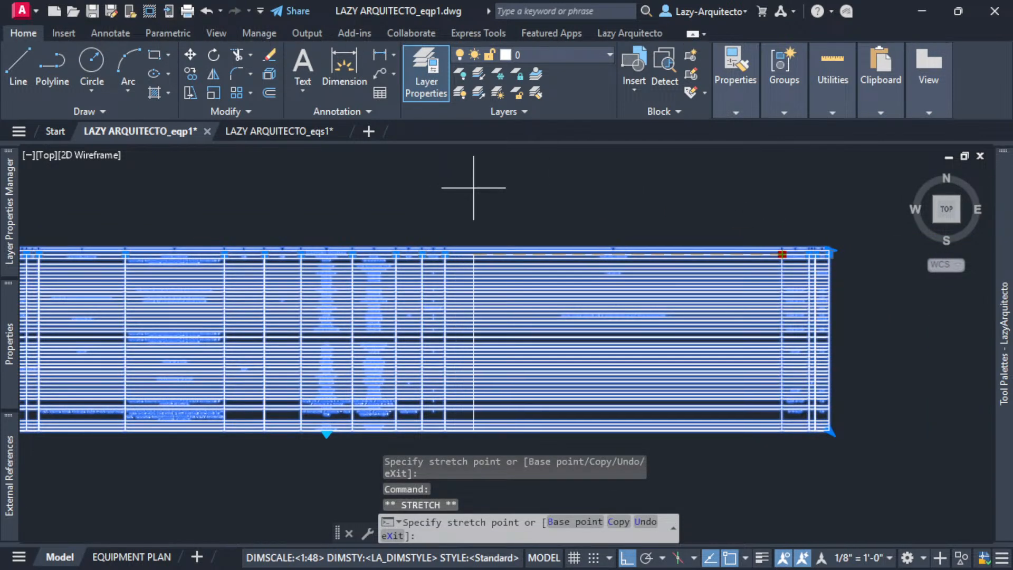
left_click(472, 182)
left_click(808, 251)
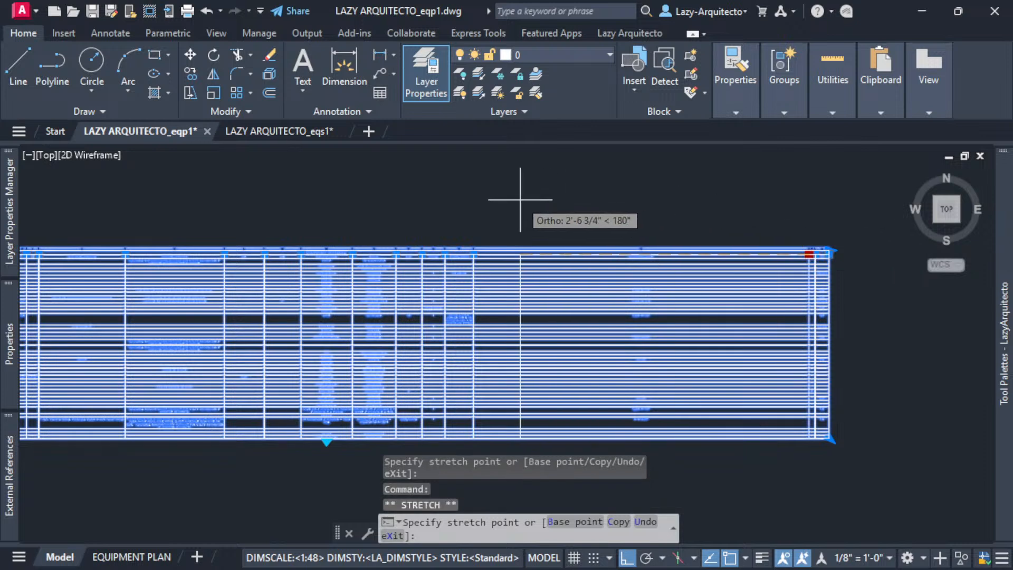
left_click(529, 199)
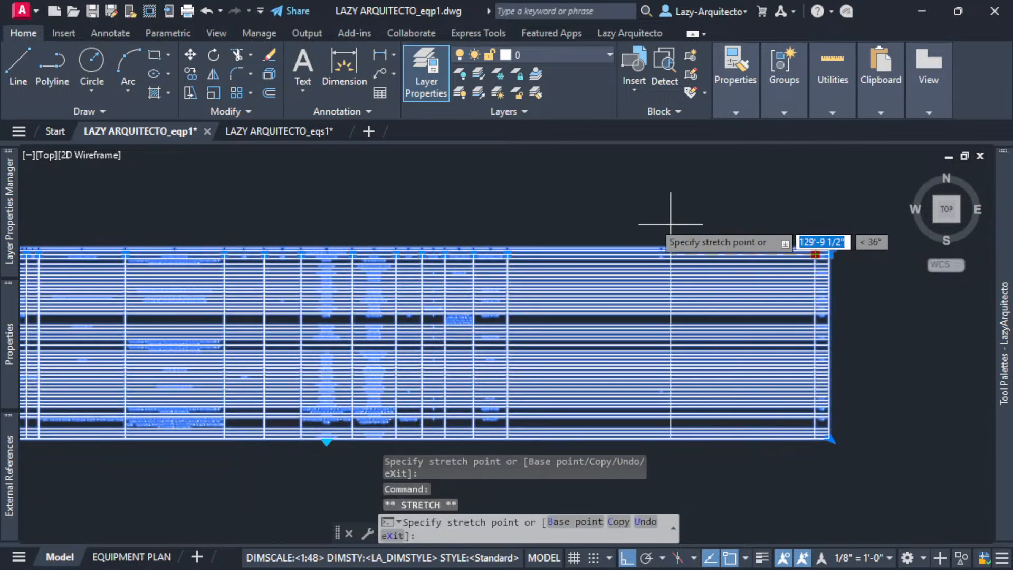
left_click(541, 212)
left_click(813, 255)
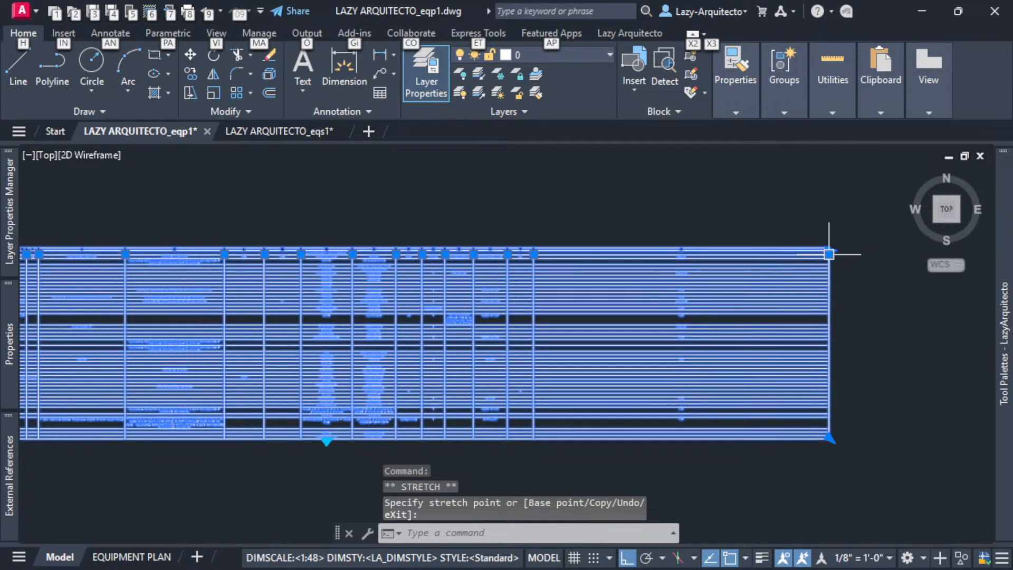
left_click(551, 201)
- Shift two more column lines further left, then deselect the table
scroll(634, 227, "down", 3)
left_click(666, 242)
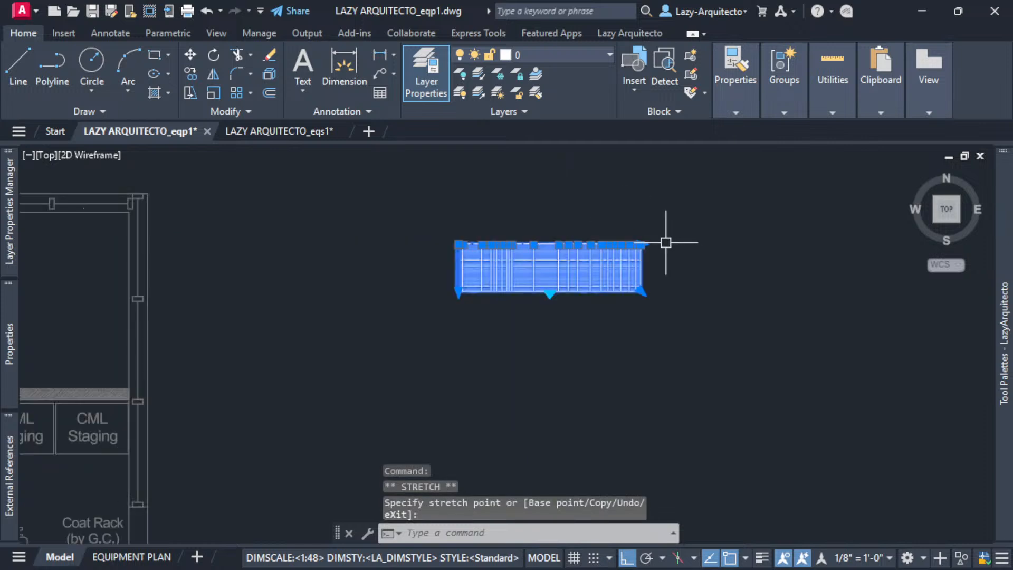
scroll(528, 232, "up", 5)
scroll(596, 236, "down", 2)
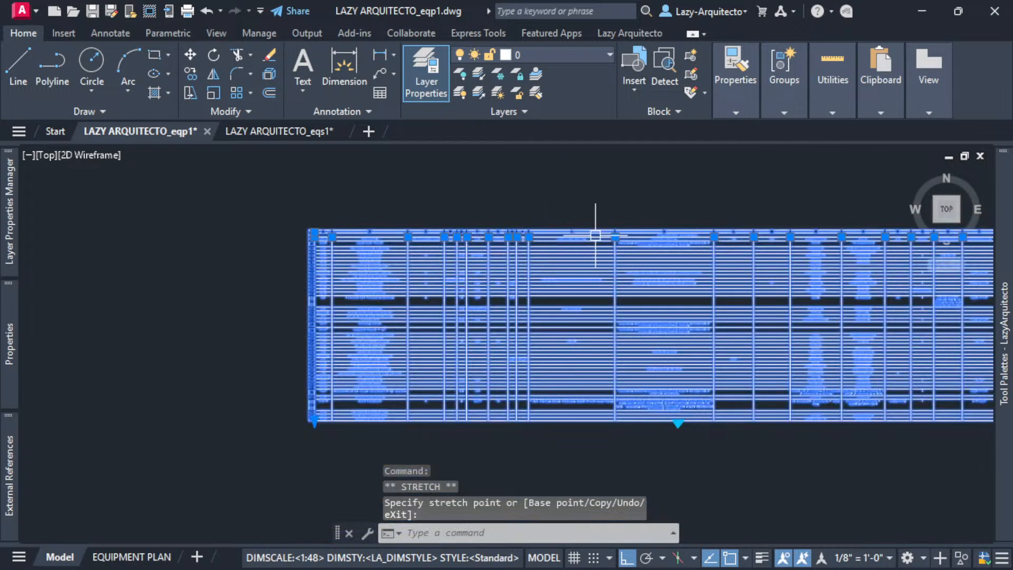
left_click(615, 236)
key("alt")
left_click(551, 194)
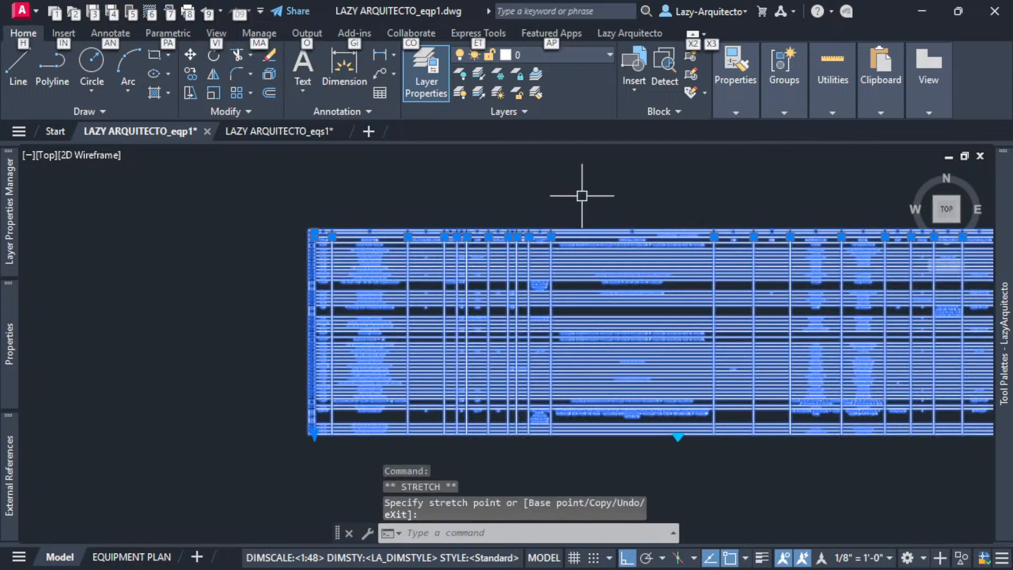
left_click(714, 236)
left_click(597, 196)
key("alt")
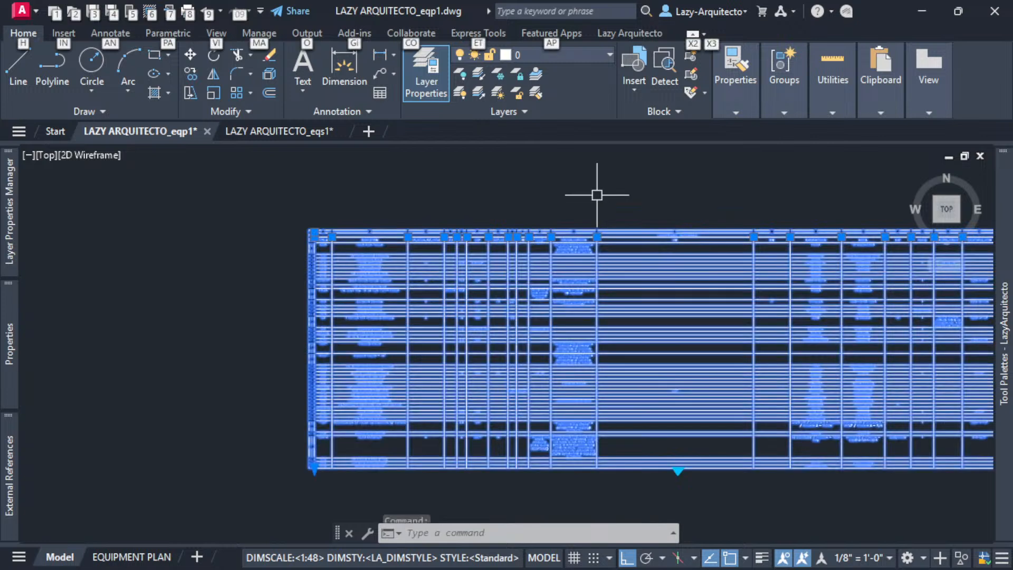
scroll(607, 219, "down", 3)
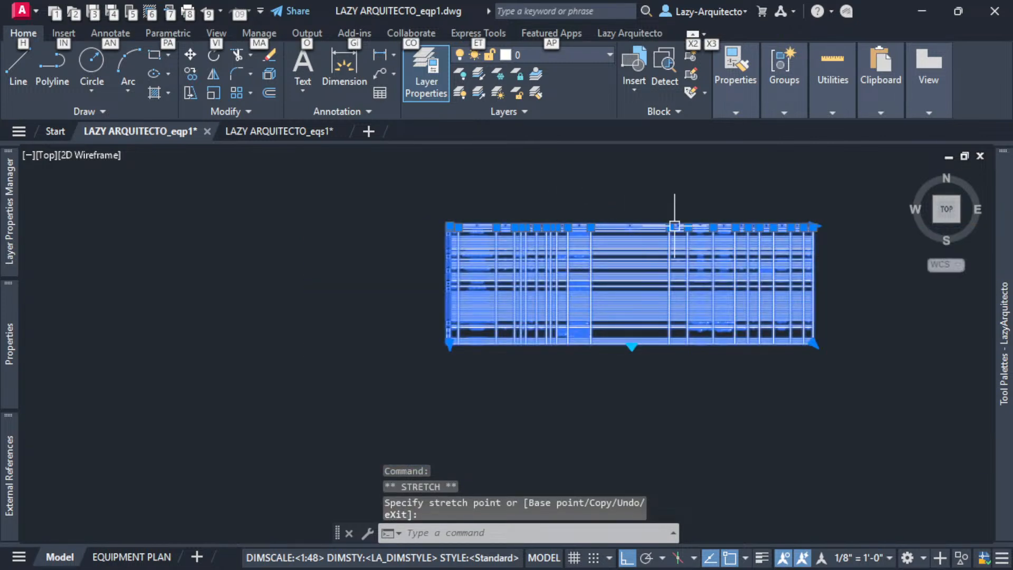
left_click(615, 204)
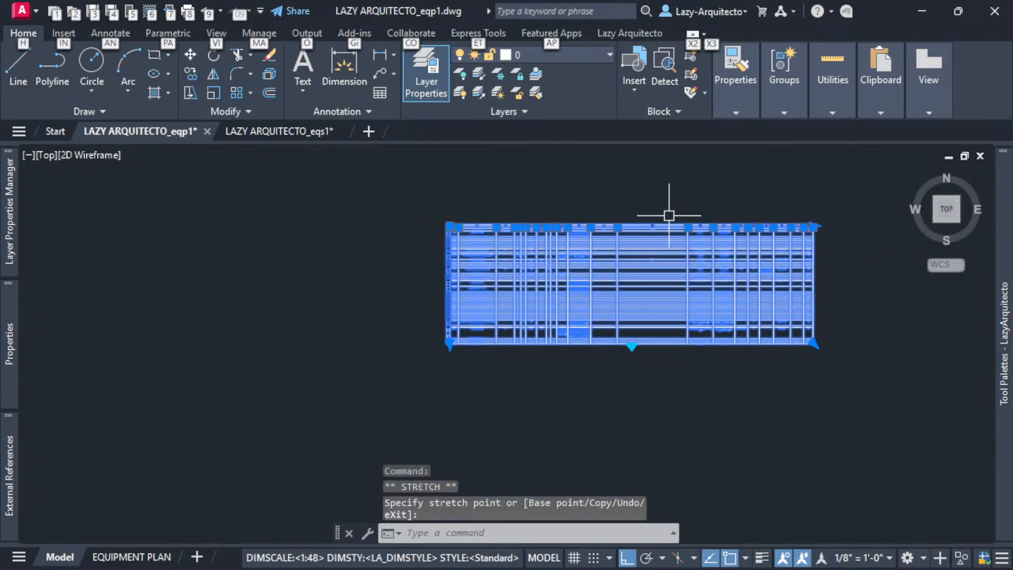
scroll(665, 216, "up", 3)
key("Escape")
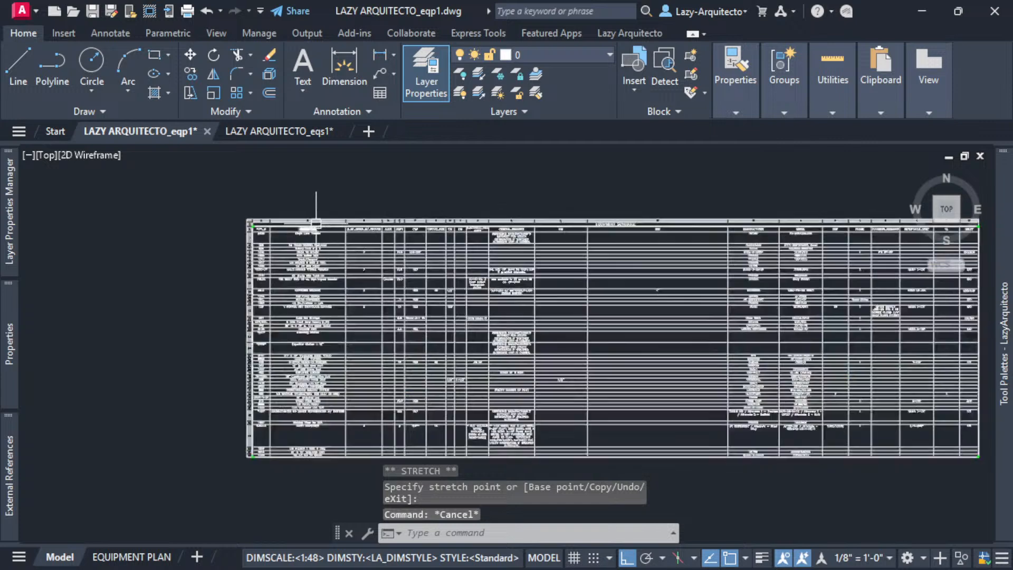
- Window-select the schedule and move two of its column lines left to narrow those columns
scroll(321, 196, "up", 2)
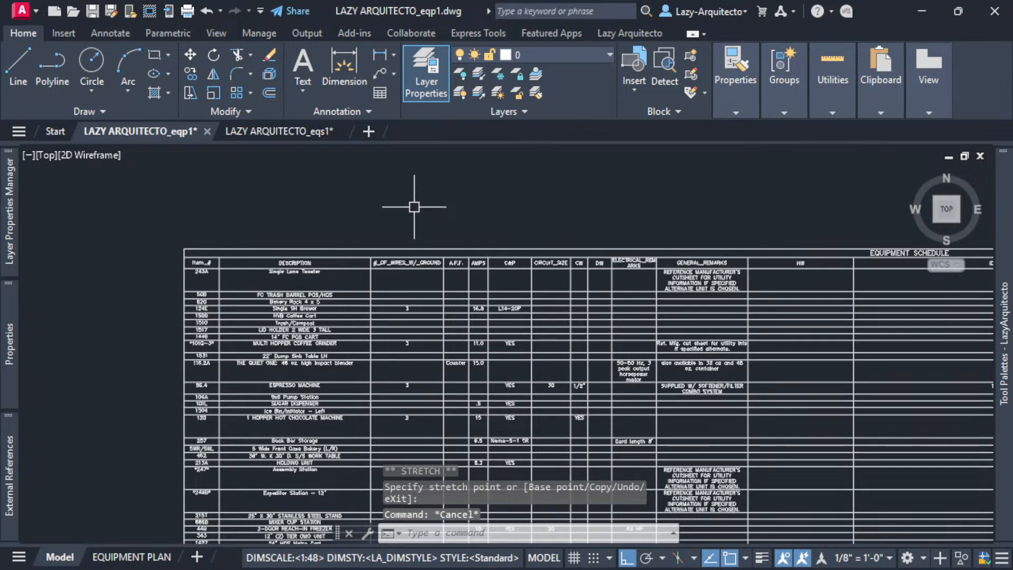
scroll(403, 204, "down", 3)
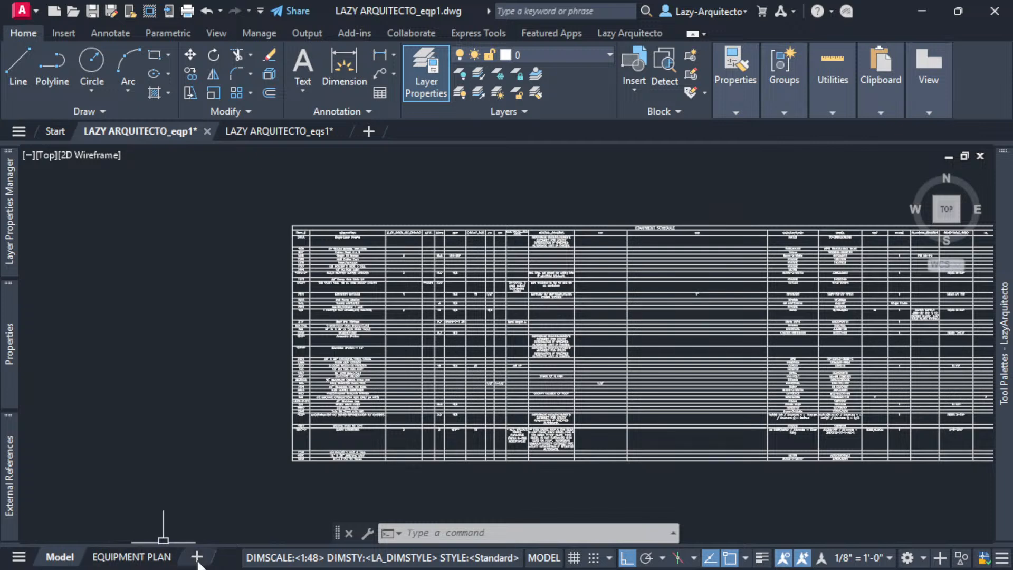
scroll(259, 307, "down", 2)
scroll(338, 291, "up", 2)
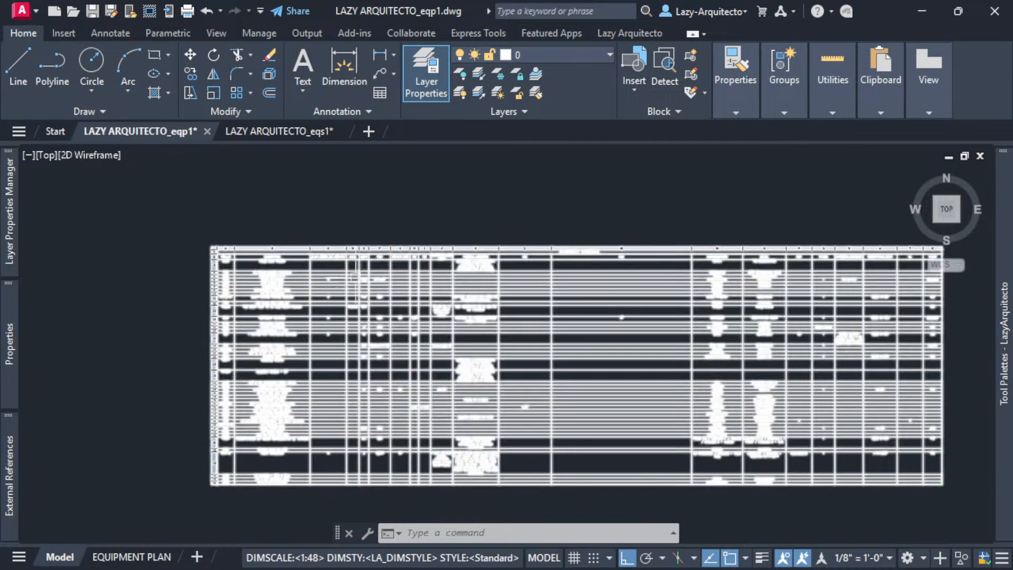
left_click(576, 254)
left_click(580, 255)
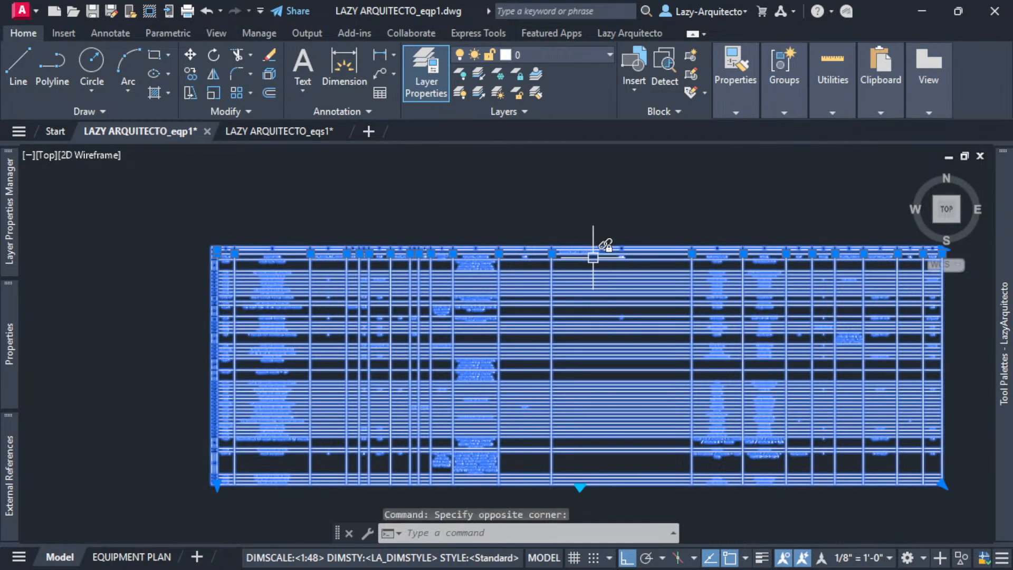
left_click(692, 254)
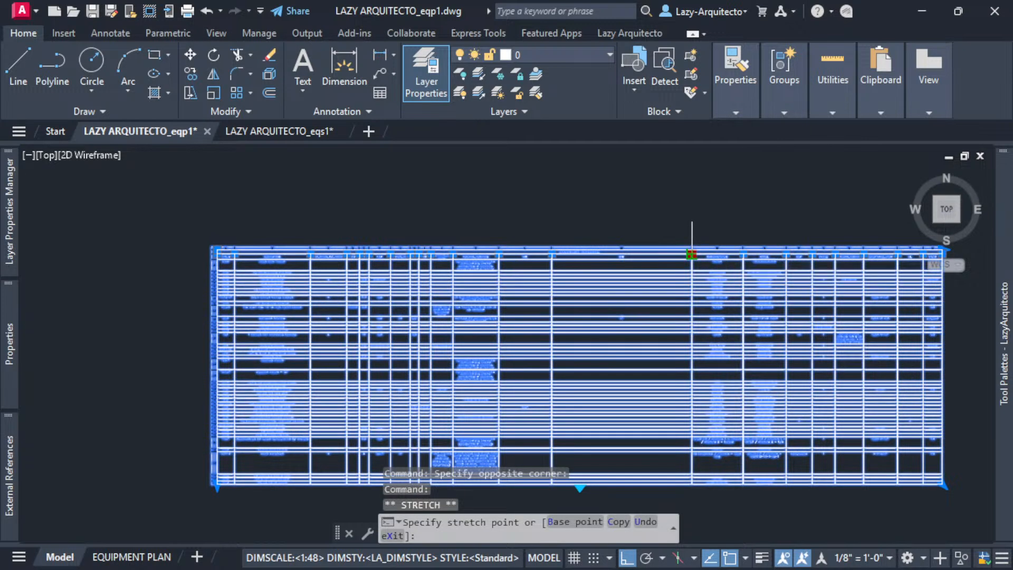
left_click(606, 207)
left_click(743, 253)
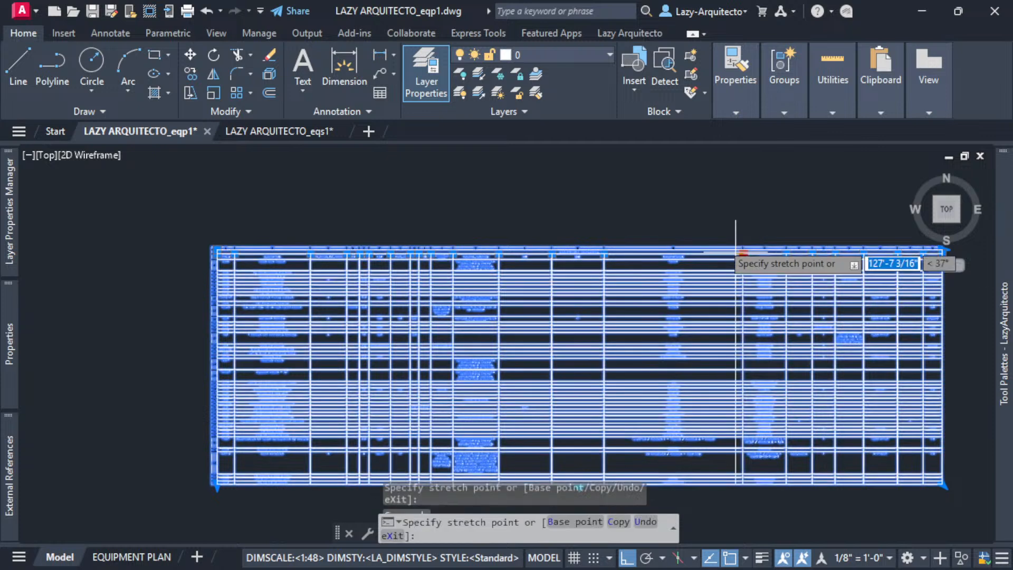
left_click(655, 205)
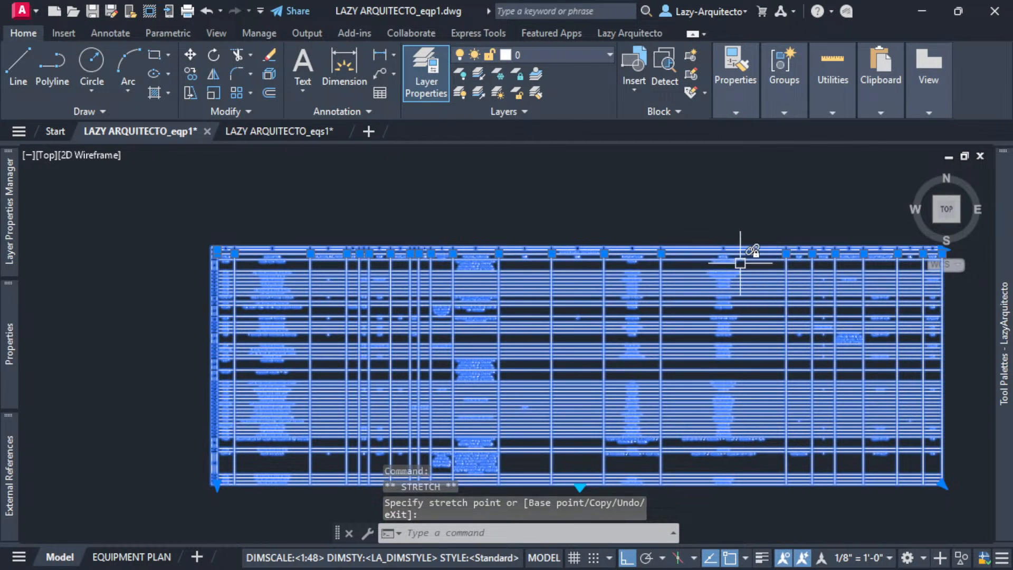
- Abandon a further column resize and clear the table selection
scroll(720, 278, "up", 3)
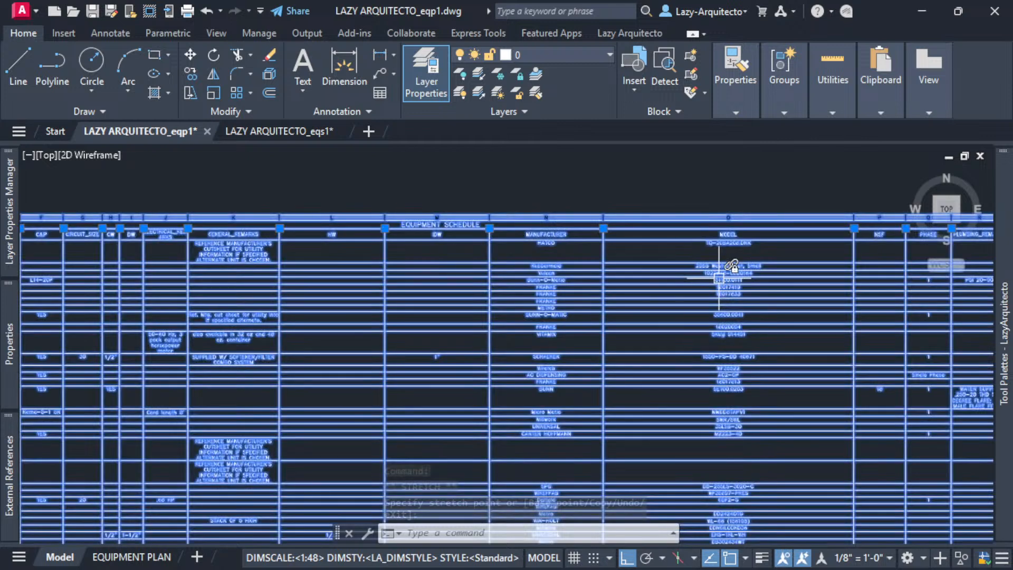
scroll(718, 271, "down", 3)
left_click(786, 249)
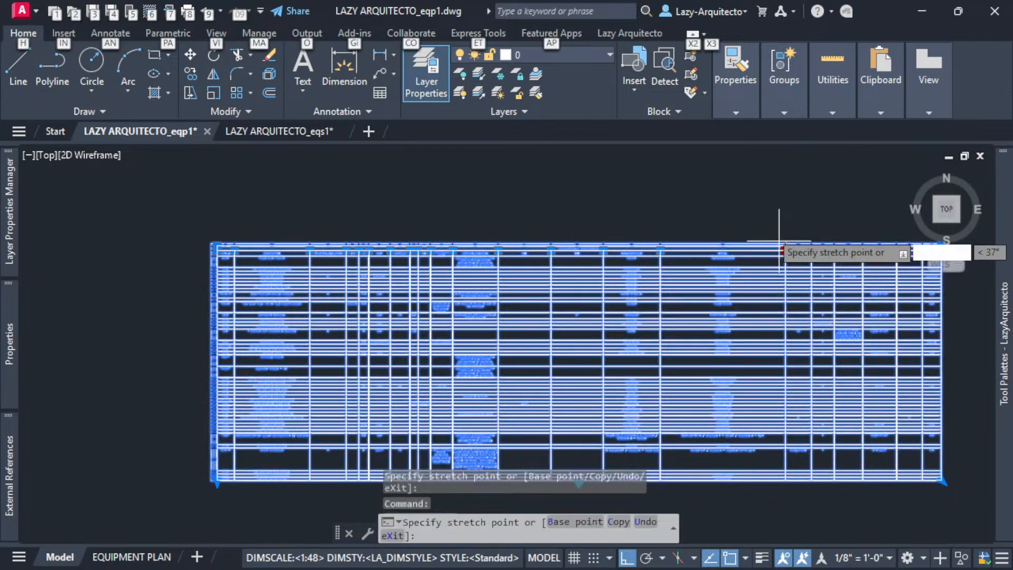
key("alt")
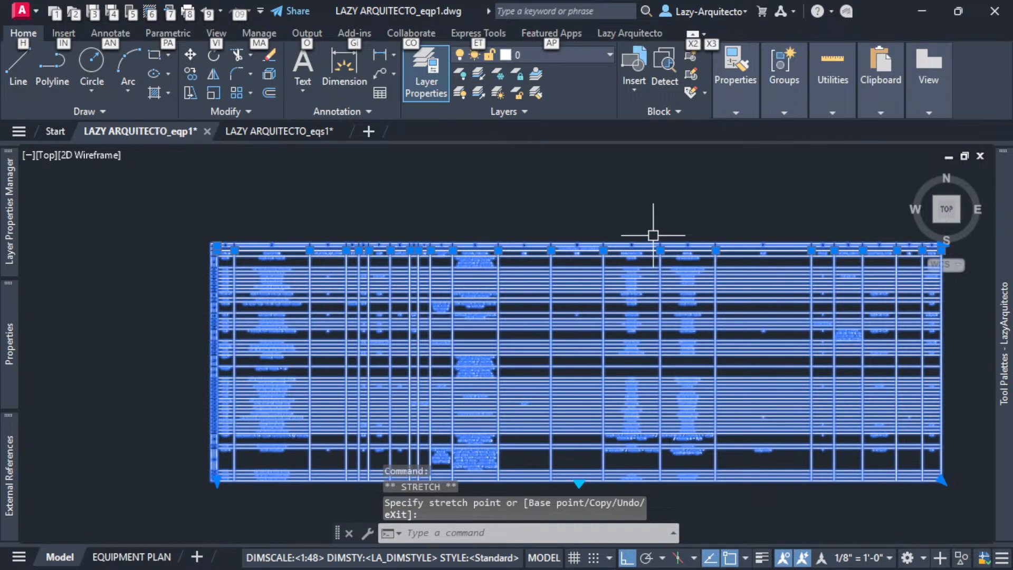
scroll(694, 232, "down", 3)
key("Escape")
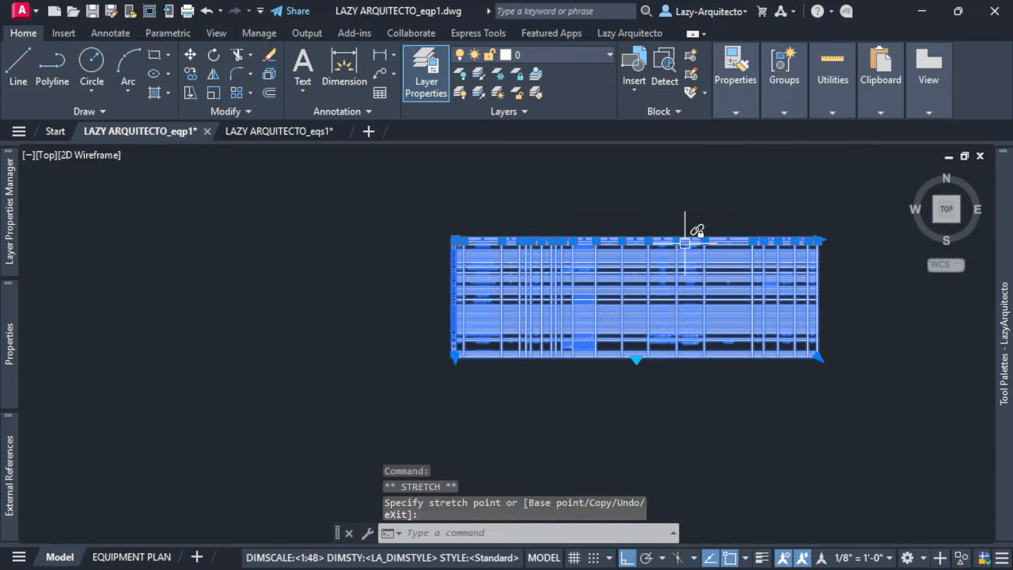
key("Escape")
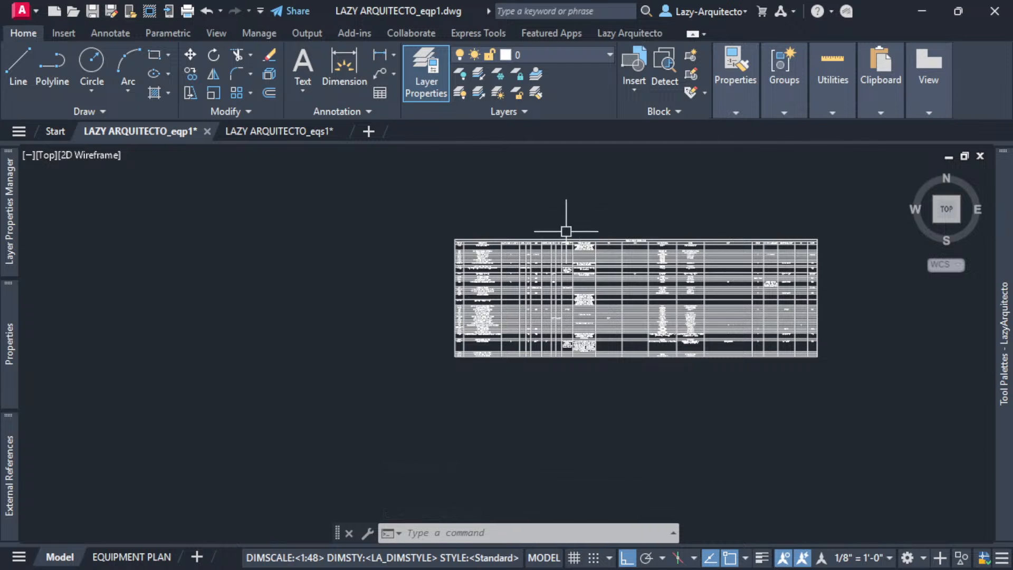
scroll(566, 231, "up", 3)
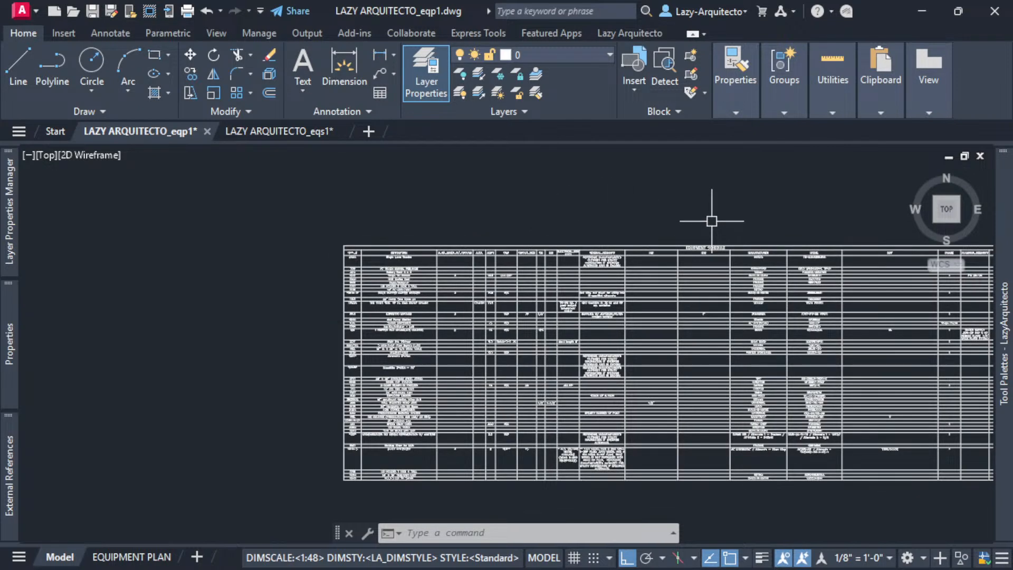
scroll(712, 221, "down", 3)
scroll(575, 253, "down", 4)
middle_click_drag(376, 321, 618, 296)
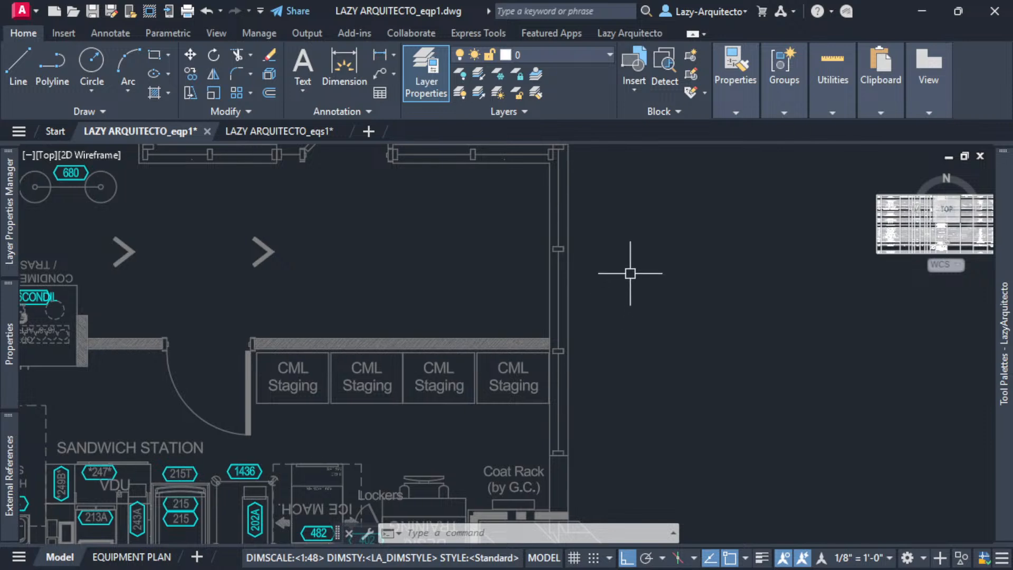
scroll(623, 284, "down", 3)
middle_click_drag(465, 266, 638, 354)
scroll(518, 316, "up", 3)
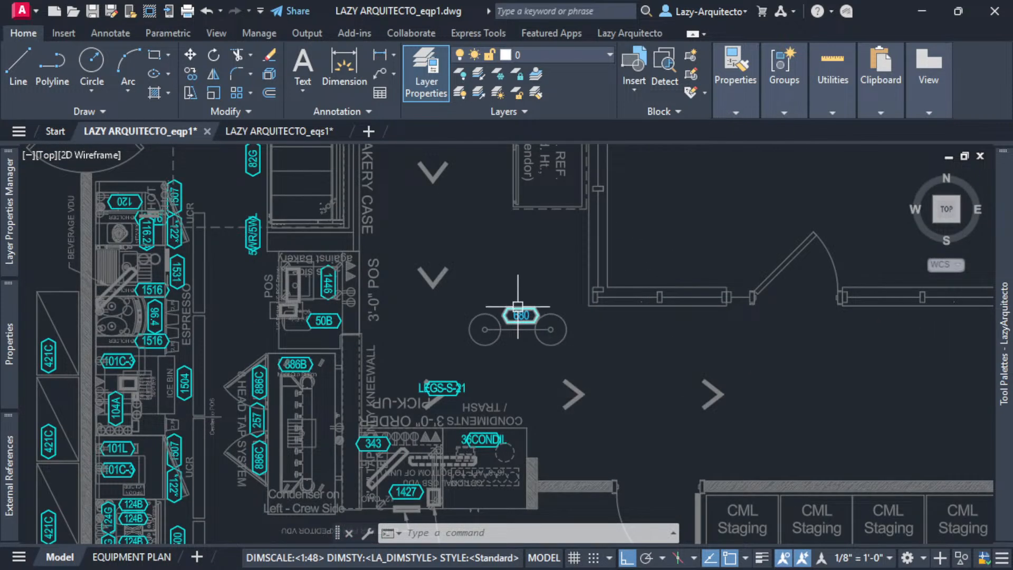
left_click(519, 314)
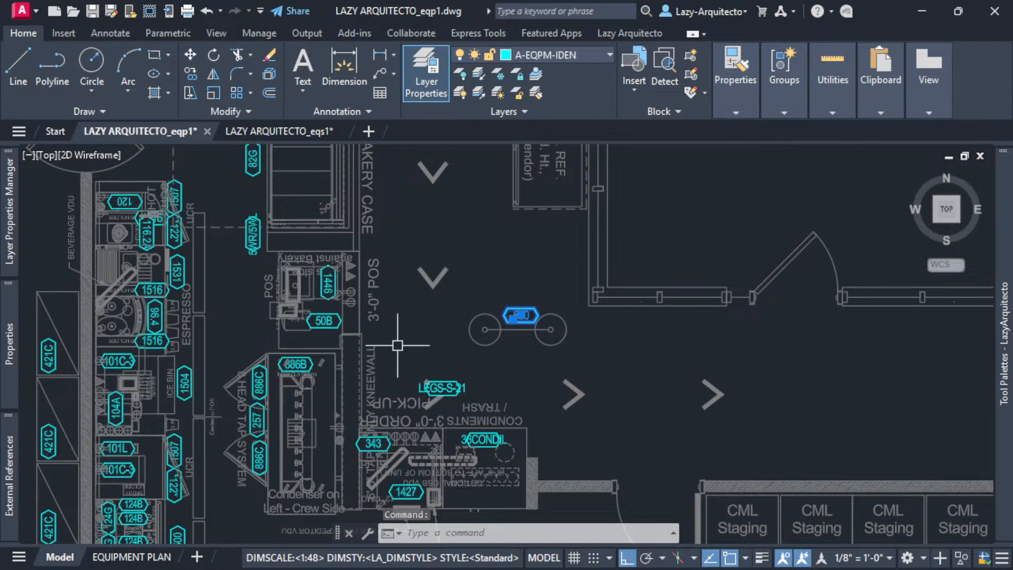
key("Escape")
key("Escape")
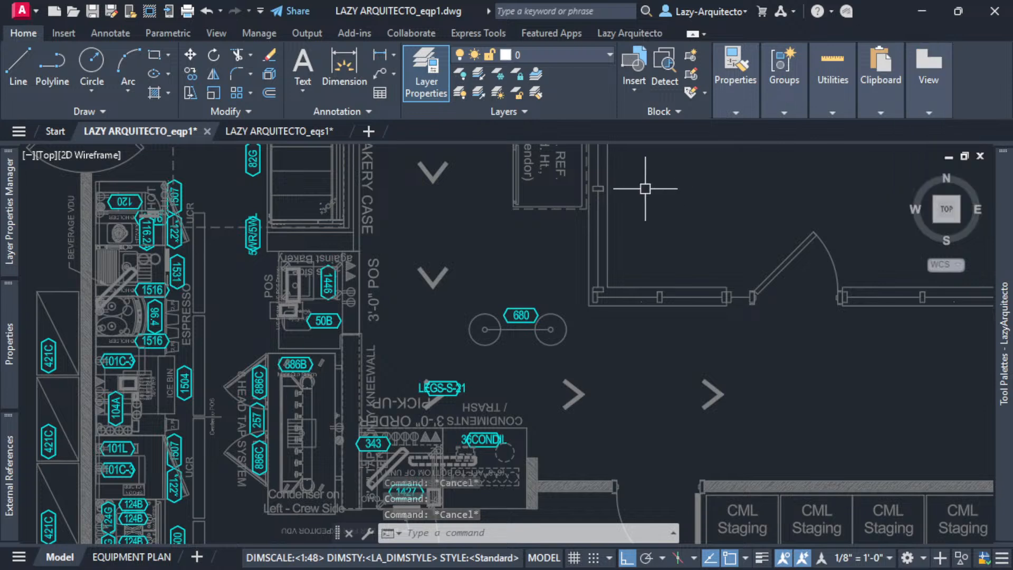
scroll(156, 338, "down", 6)
scroll(465, 347, "up", 10)
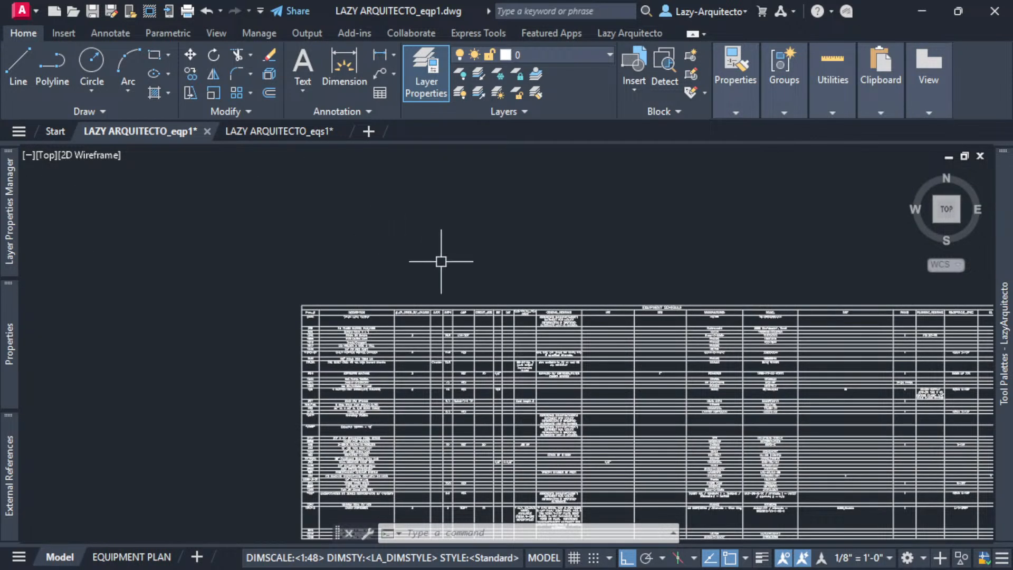
mouse_move(441, 262)
middle_mouse_down()
mouse_move(441, 223)
mouse_move(344, 203)
middle_mouse_up()
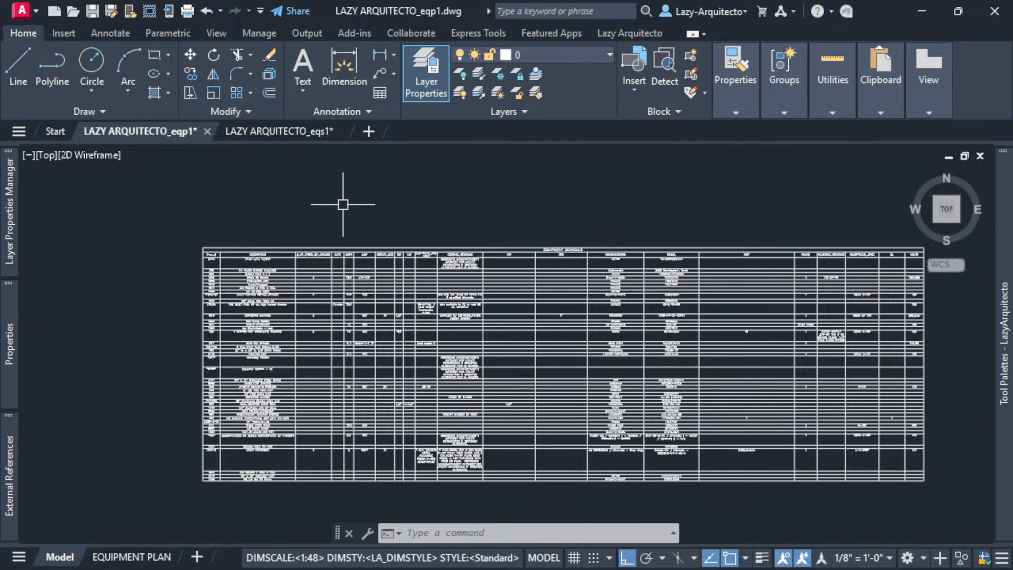
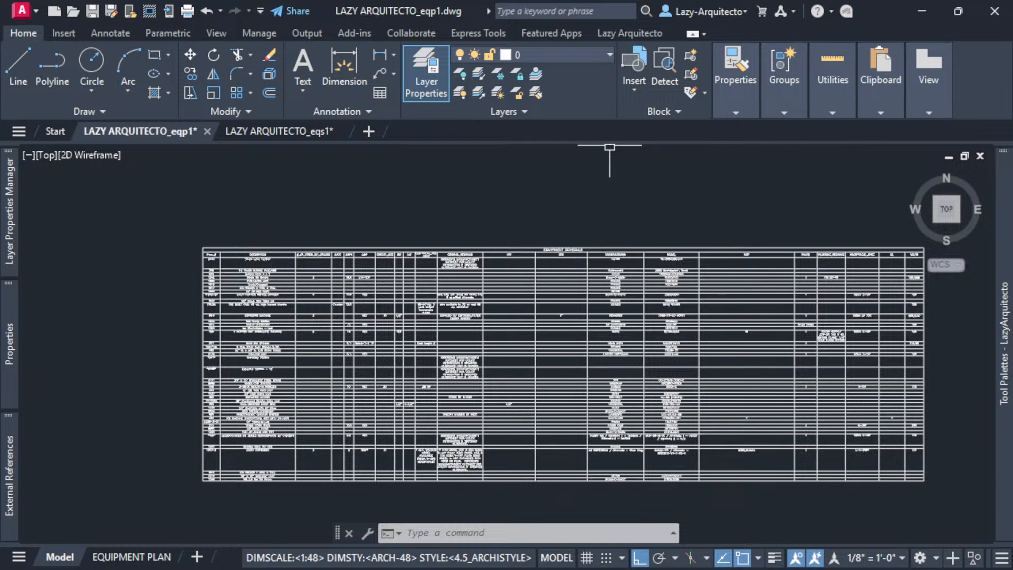
- Select the schedule and drag two column lines left to pull the right side in
left_click(662, 189)
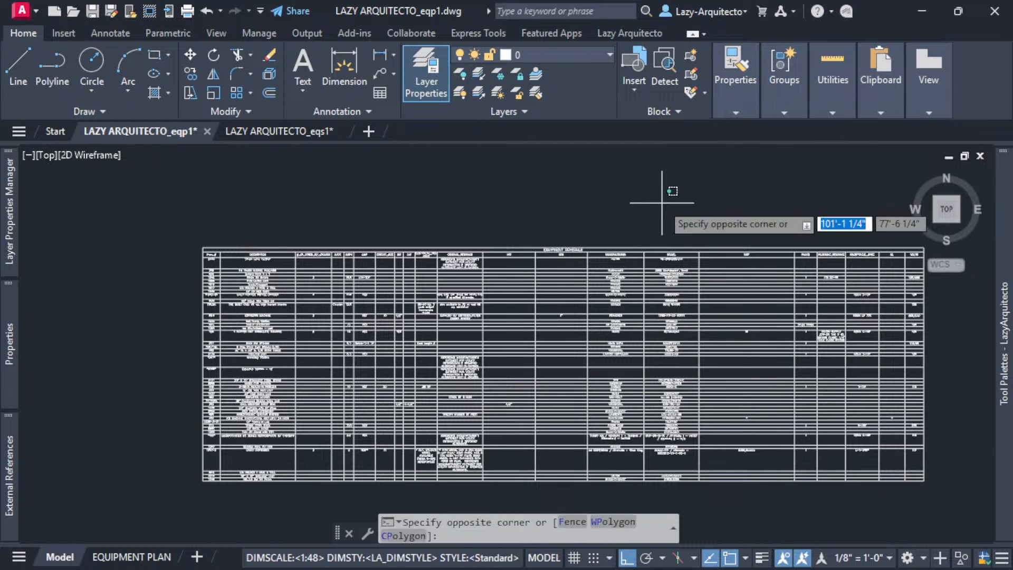
left_click(744, 244)
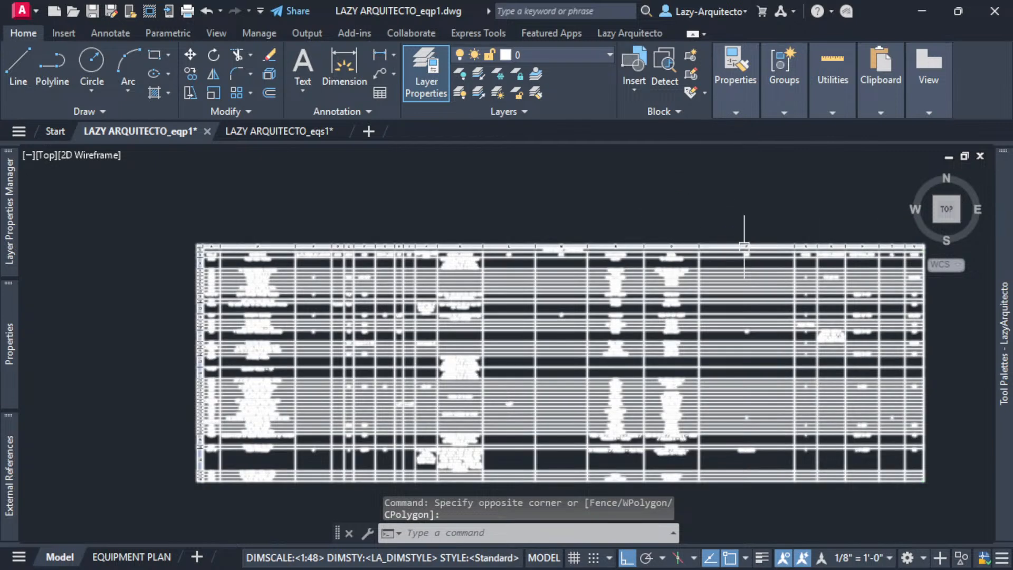
left_click(744, 244)
left_click(795, 251)
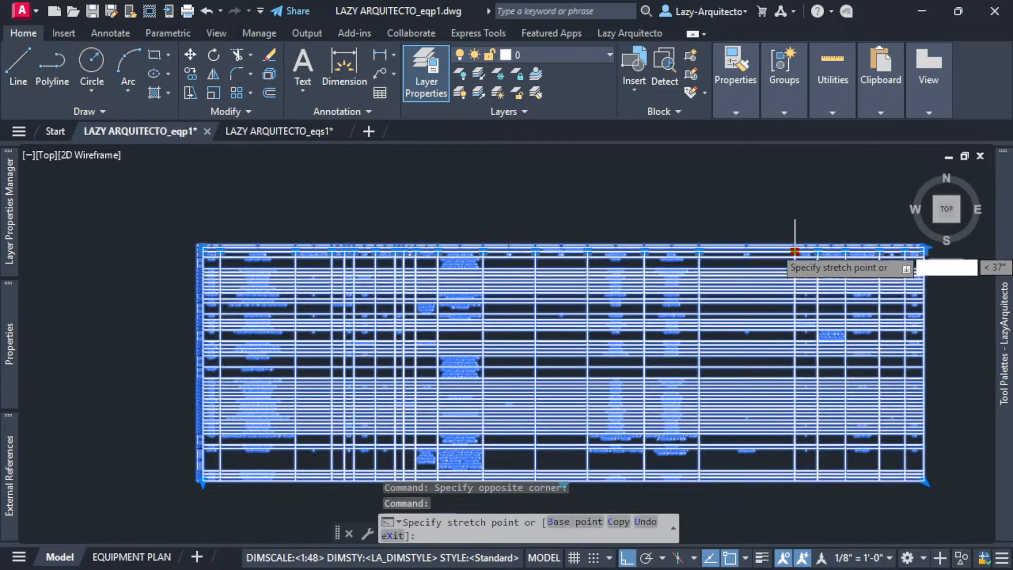
left_click(735, 216)
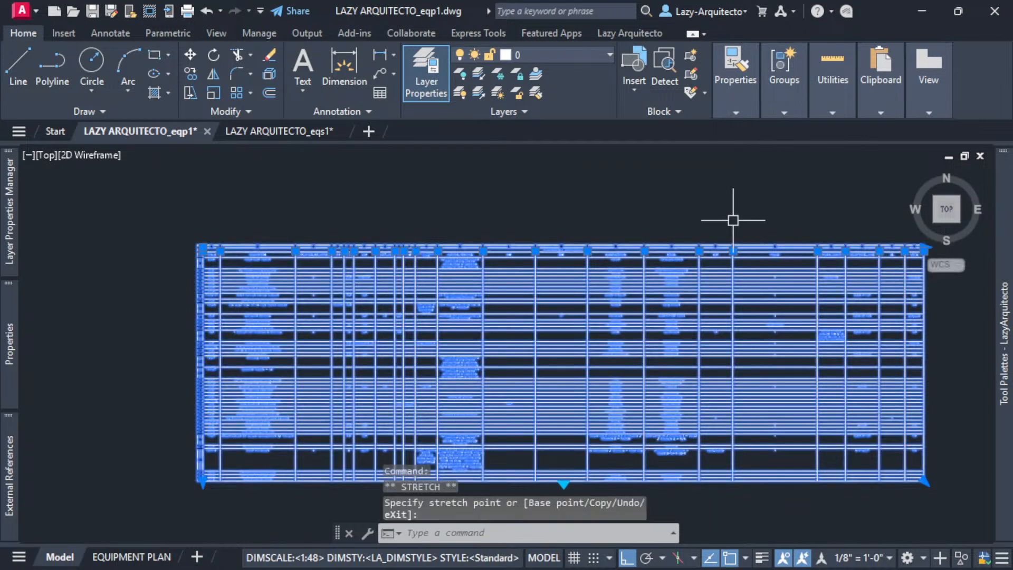
left_click(818, 252)
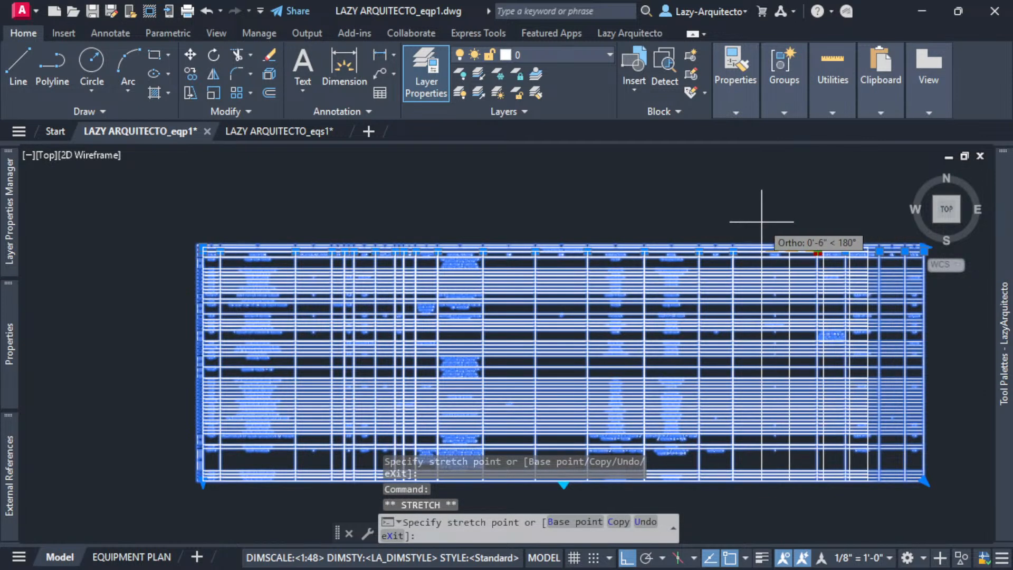
left_click(762, 222)
middle_click_drag(762, 222, 684, 199)
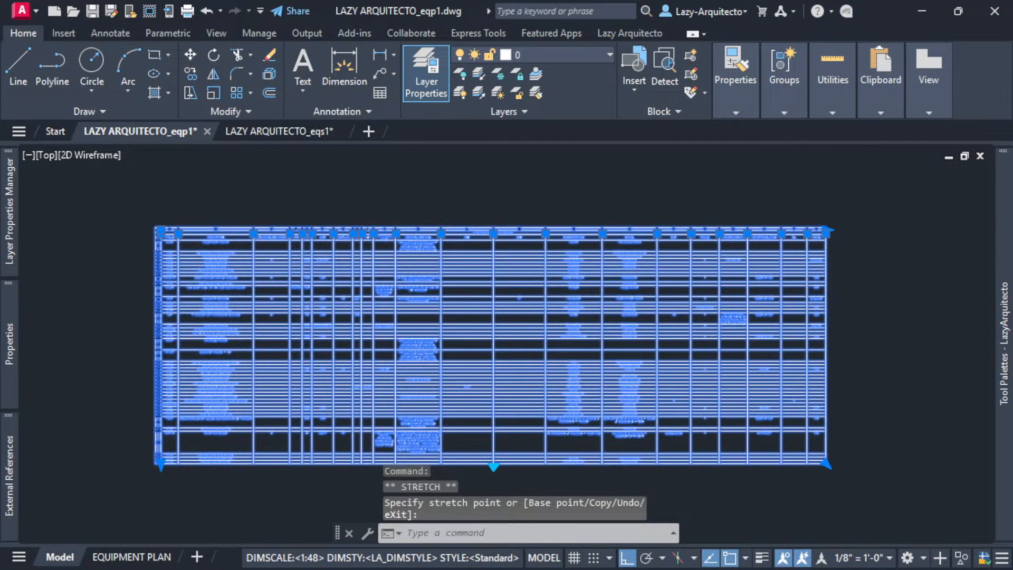
key("Escape")
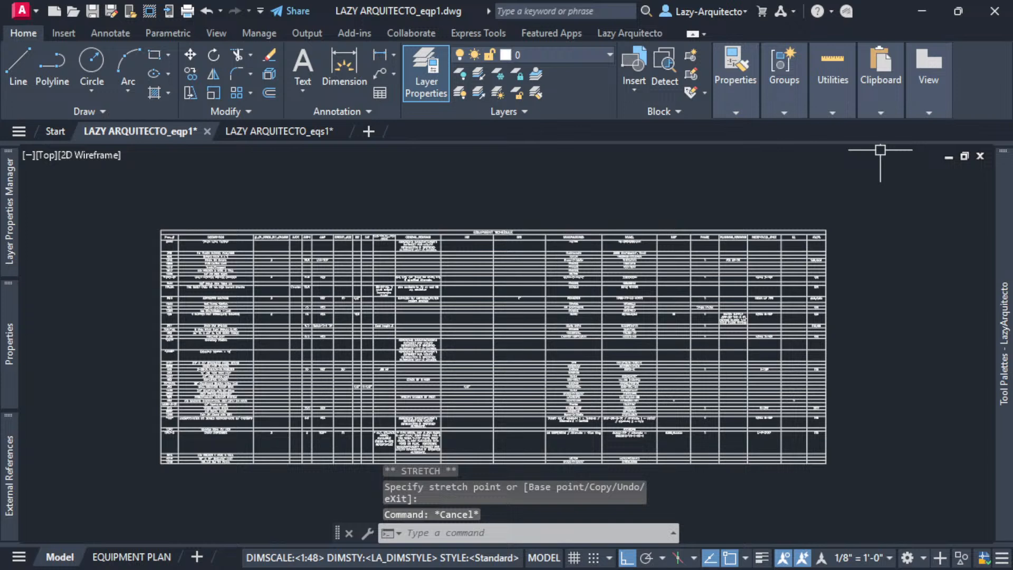
- Reselect the table and narrow four more columns by moving their grips left
left_click(685, 230)
left_click(546, 233)
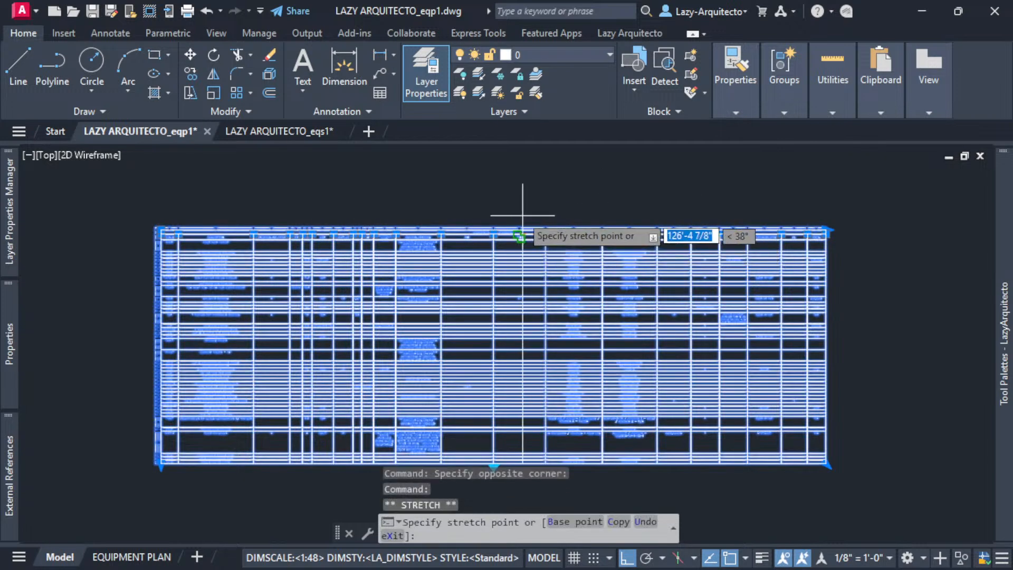
left_click(512, 199)
left_click(547, 232)
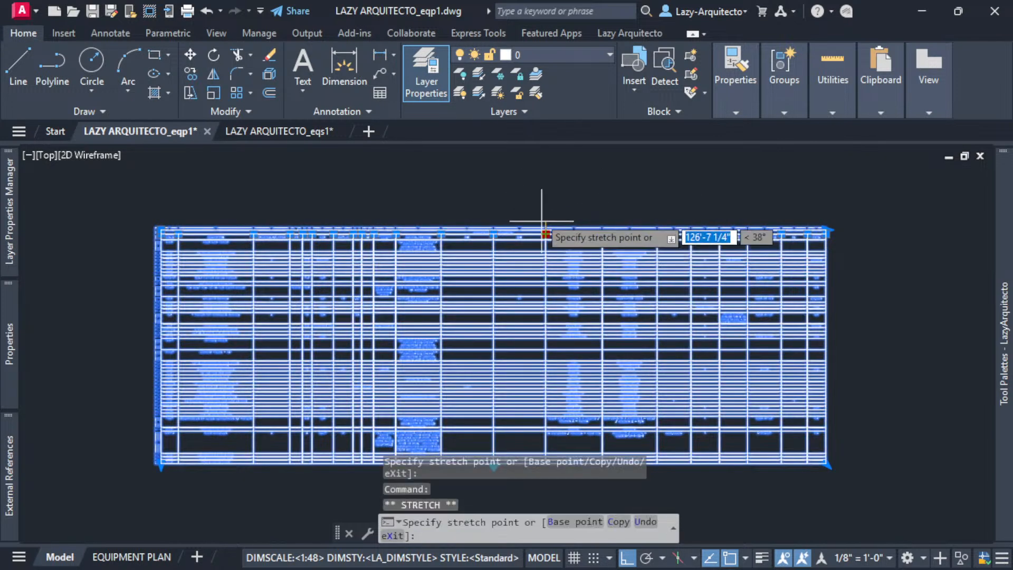
left_click(511, 204)
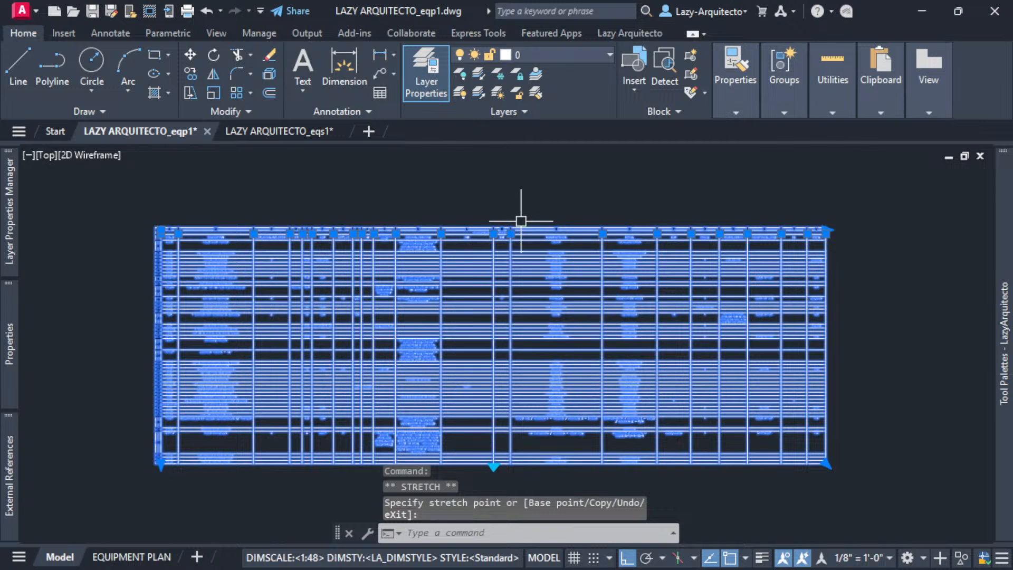
left_click(602, 233)
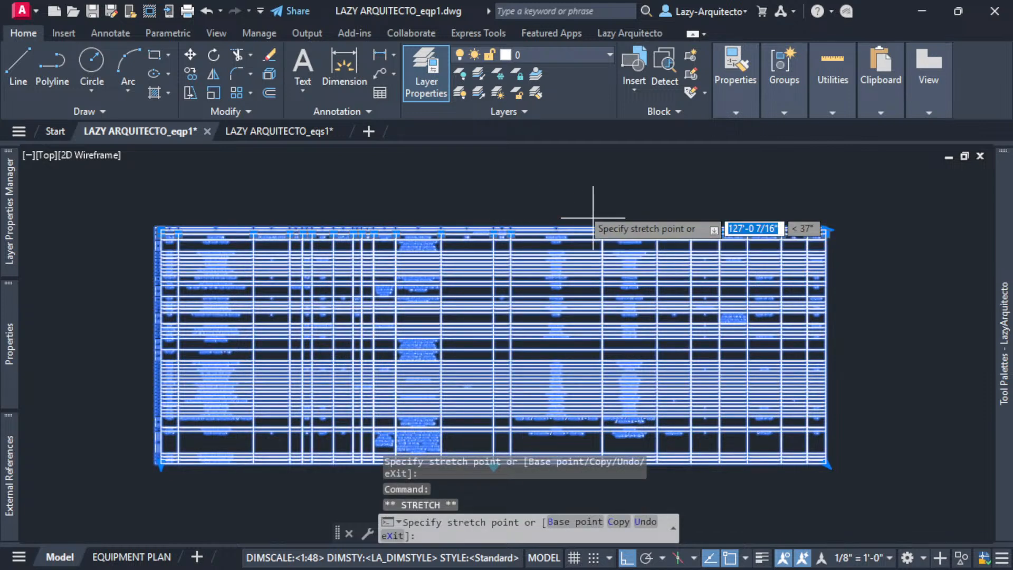
left_click(539, 199)
key("alt")
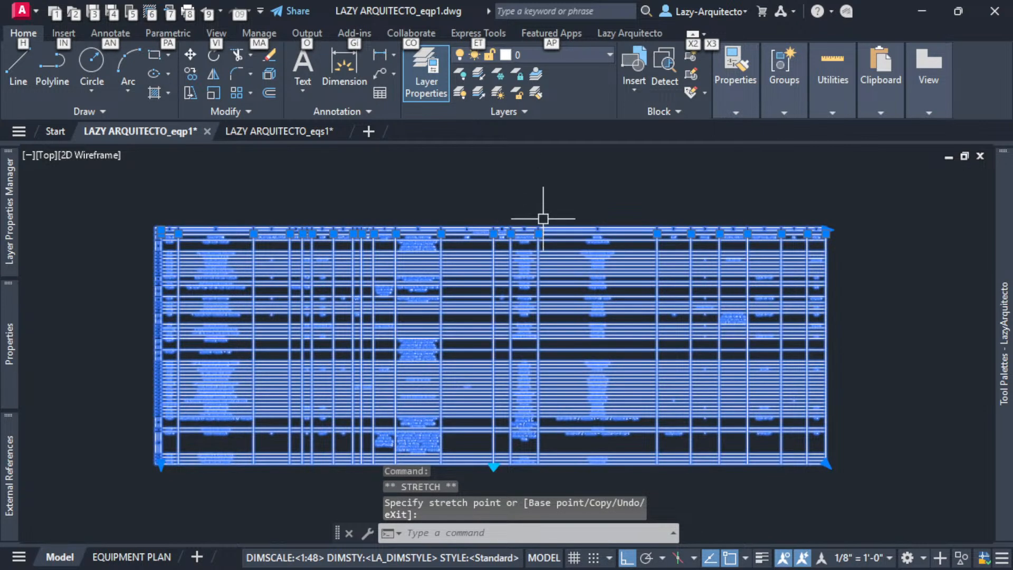
left_click(657, 233)
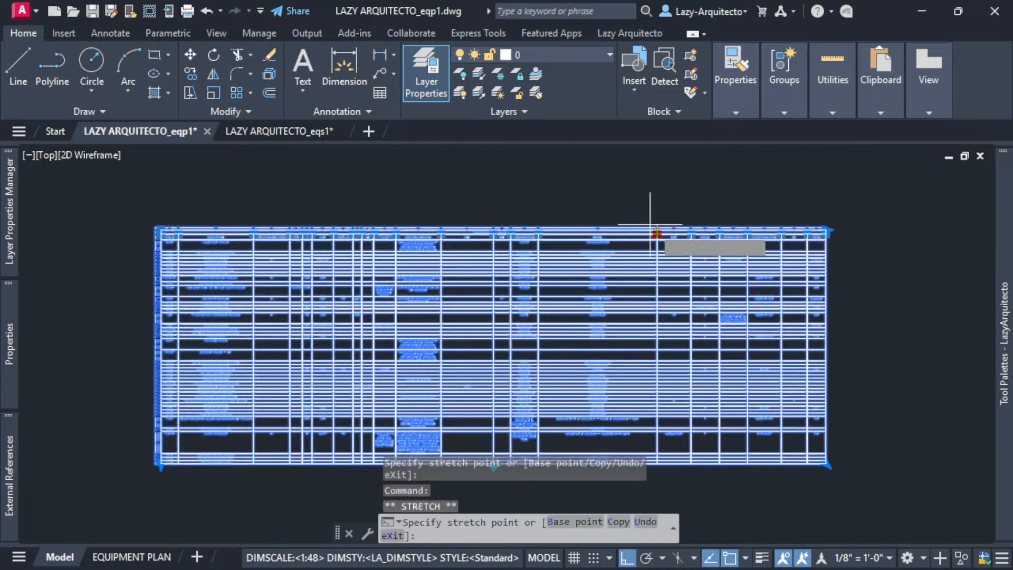
left_click(570, 190)
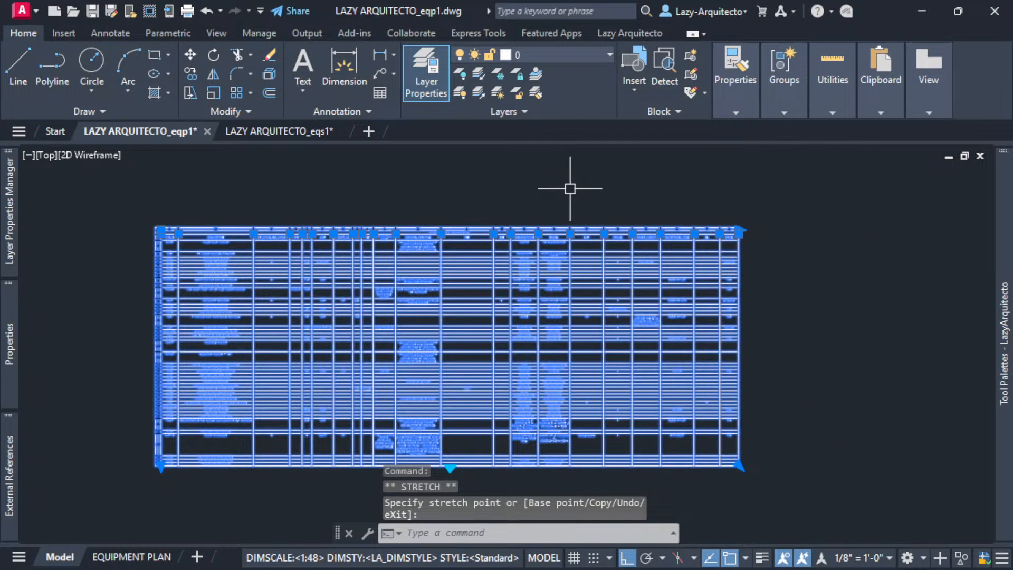
key("Escape")
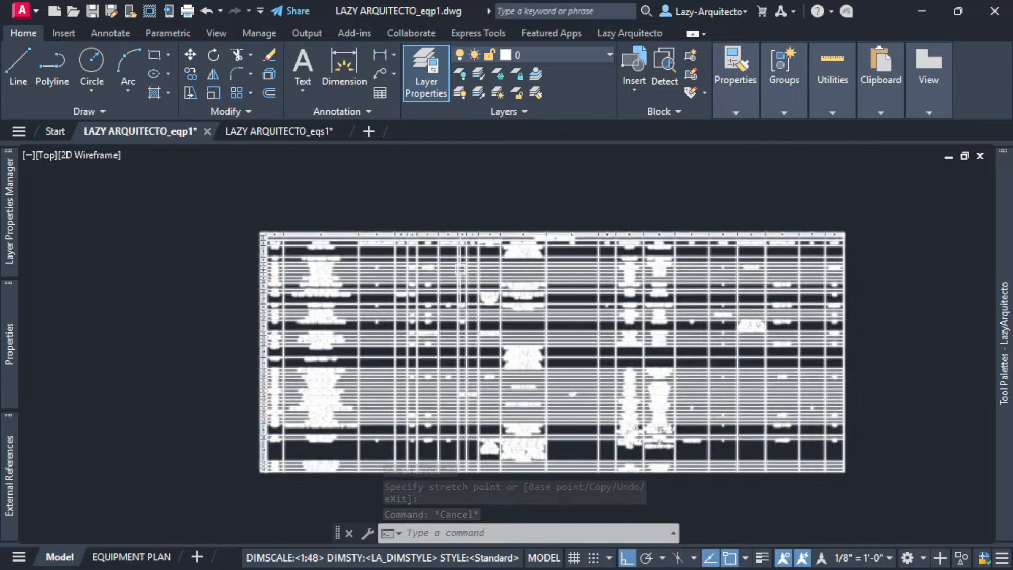
middle_click_drag(543, 202, 511, 192)
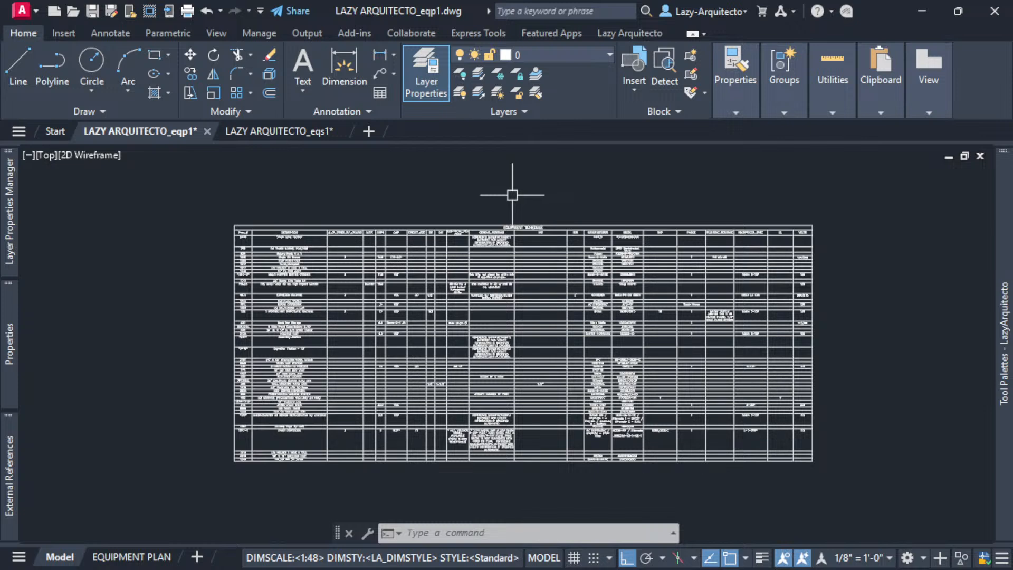
left_click(566, 232)
left_click(569, 232)
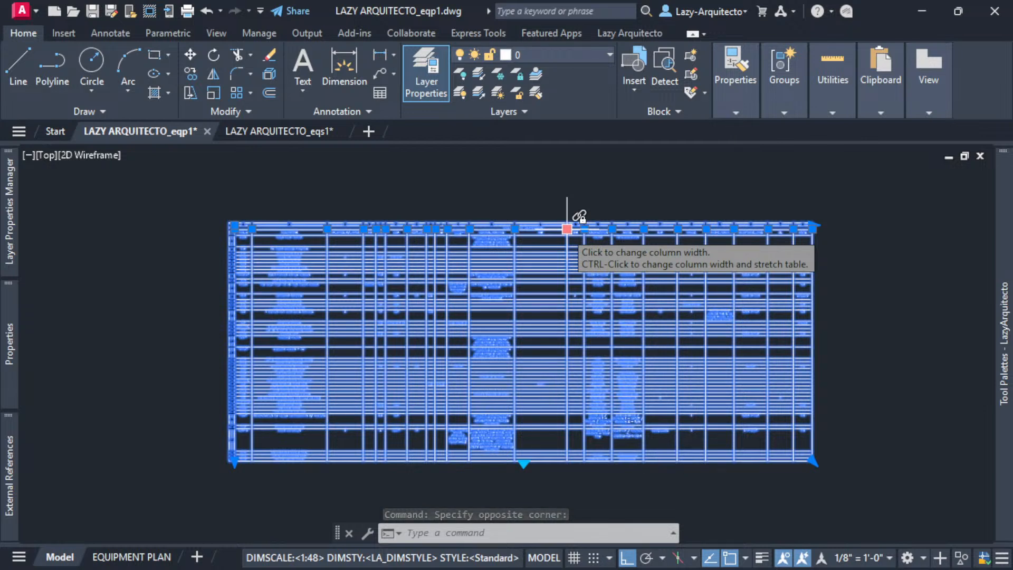
left_click(568, 229)
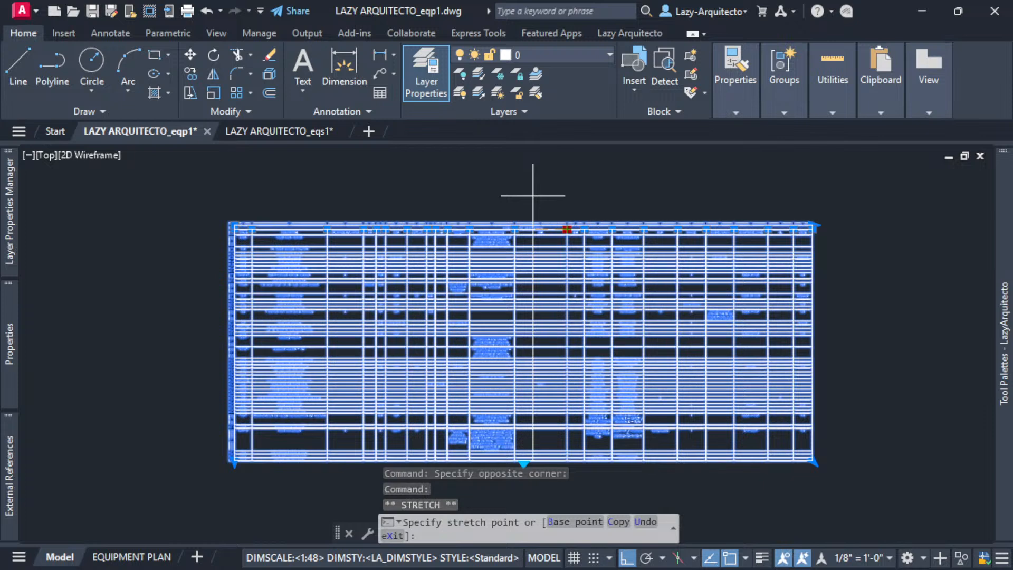
left_click(533, 196)
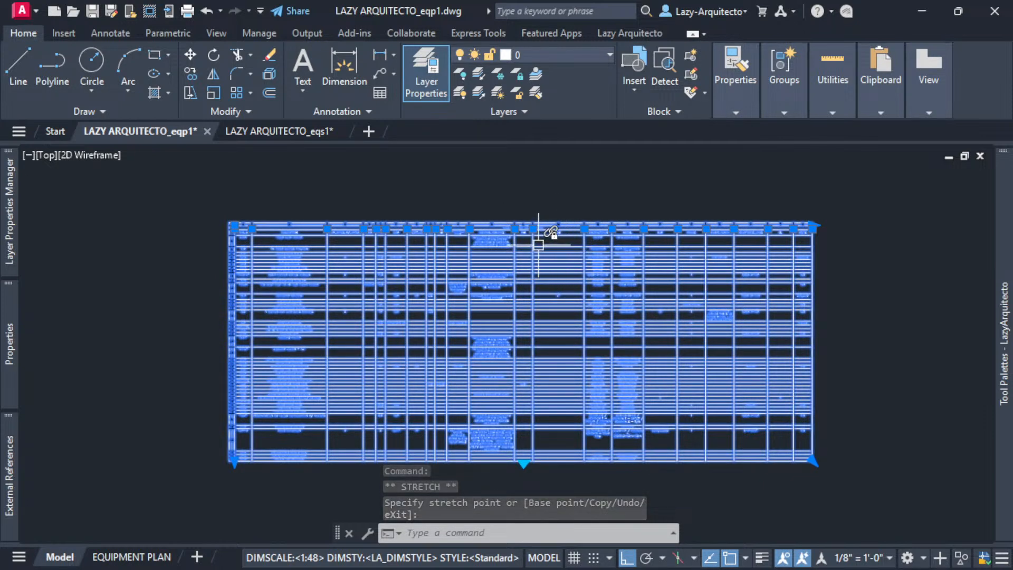
key("ctrl+z")
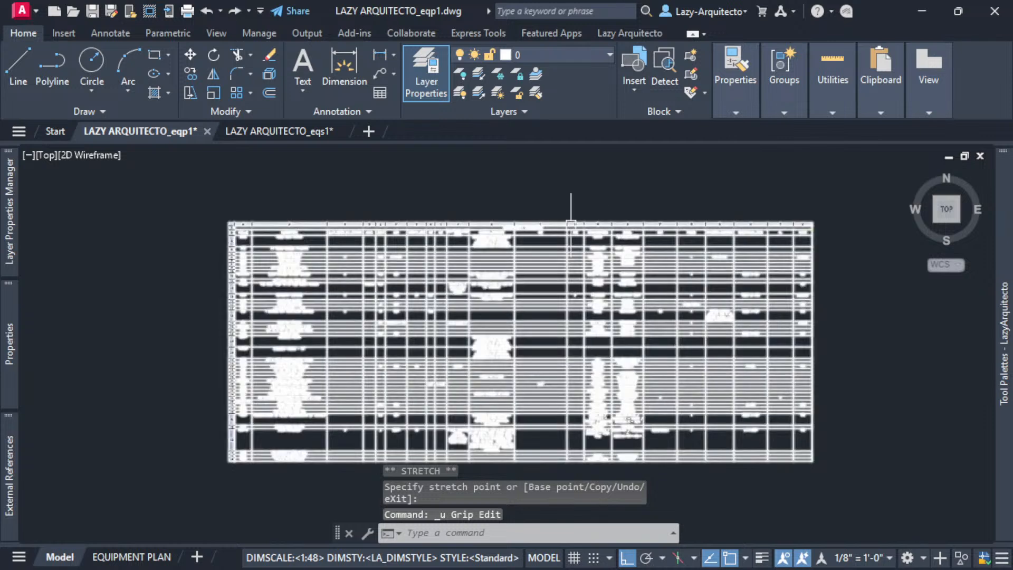
left_click(570, 223)
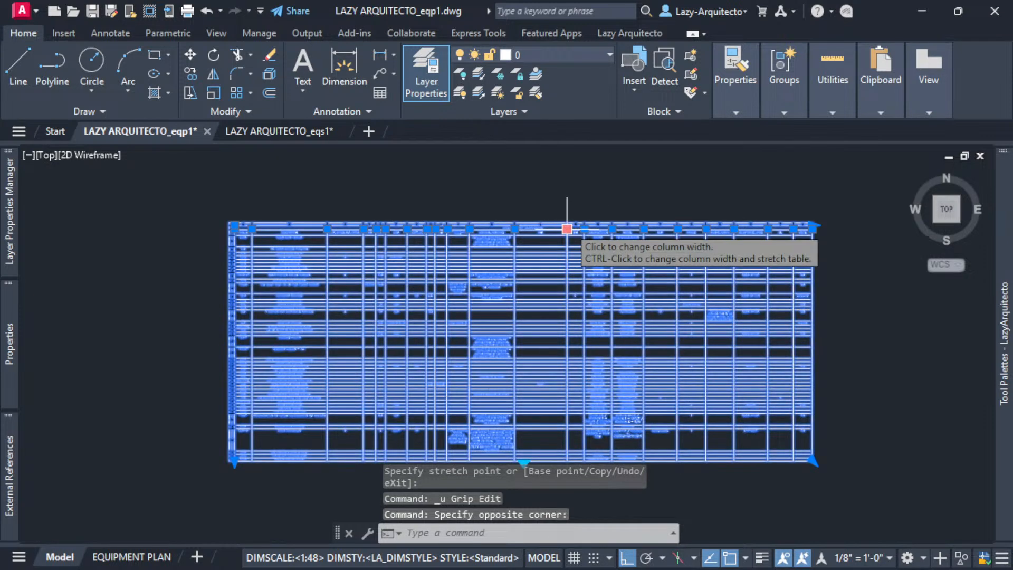
- Narrow four more schedule columns by dragging their column grips left
left_click(567, 229)
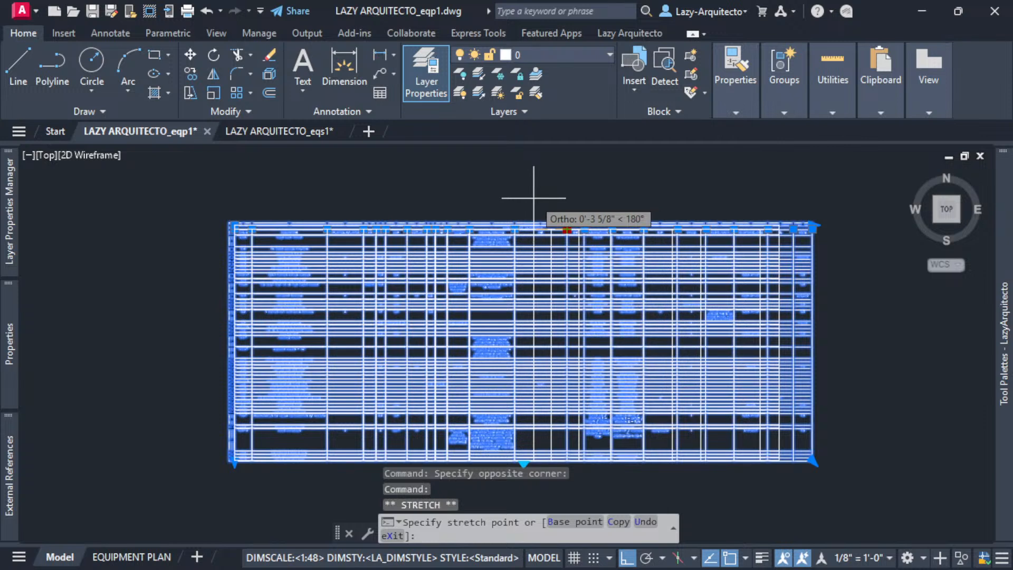
left_click(530, 198)
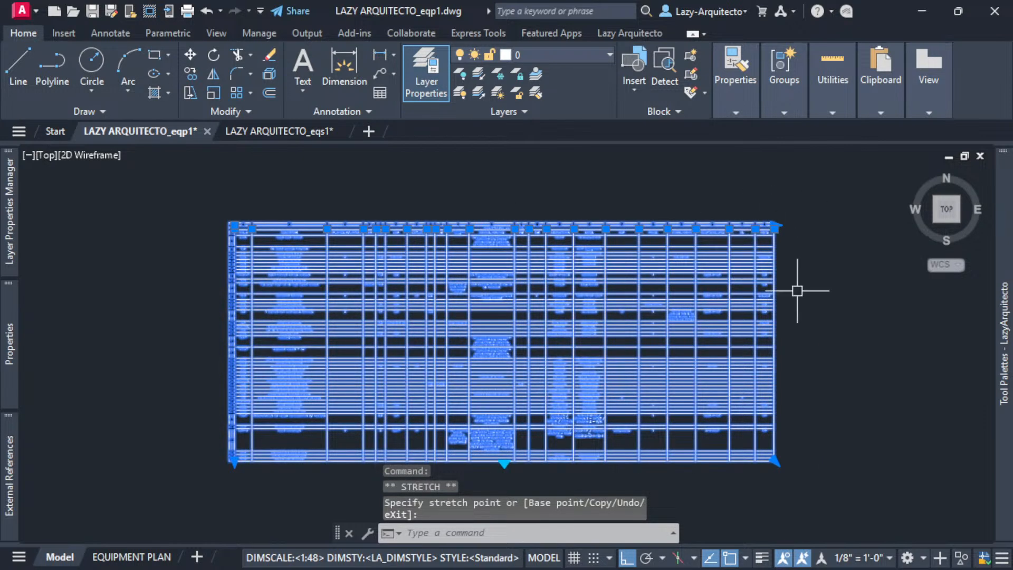
left_click(639, 229)
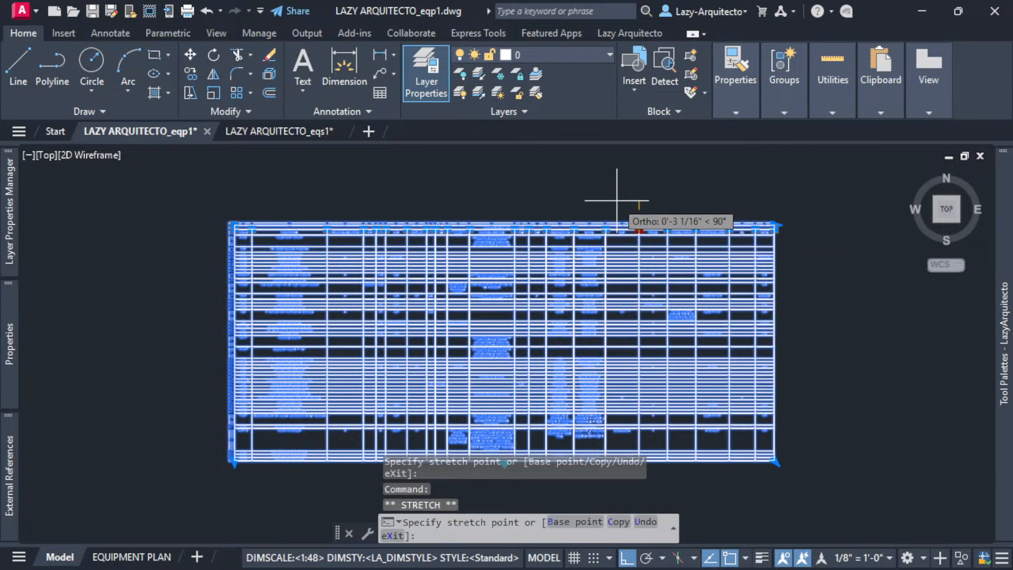
scroll(622, 207, "up", 3)
left_click(613, 213)
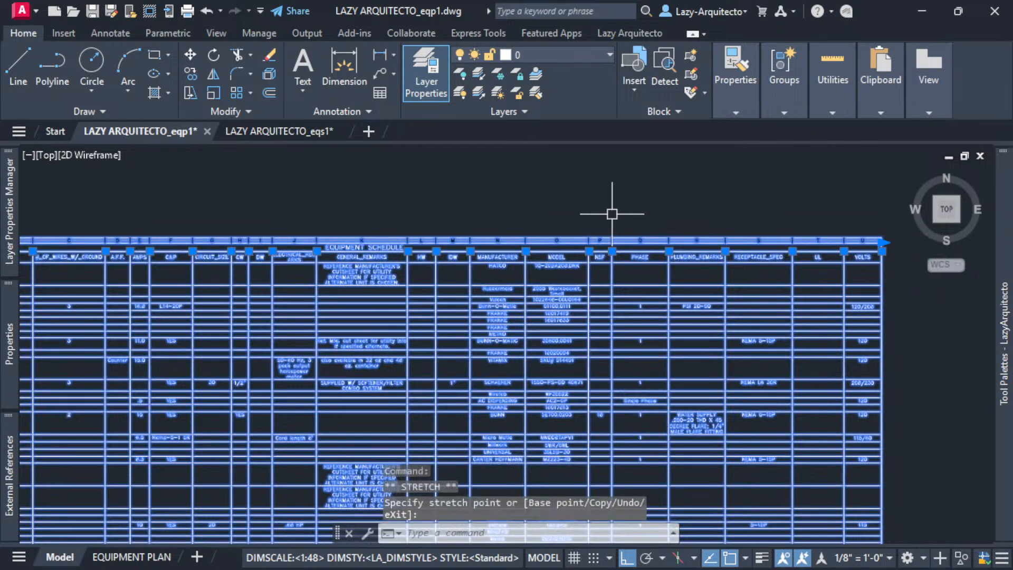
scroll(659, 209, "down", 3)
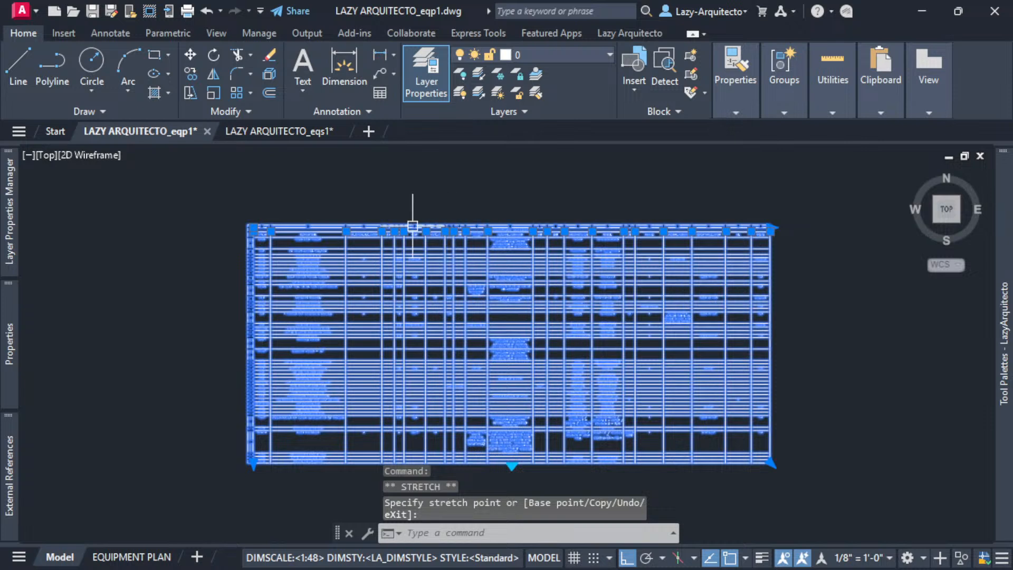
left_click(382, 231)
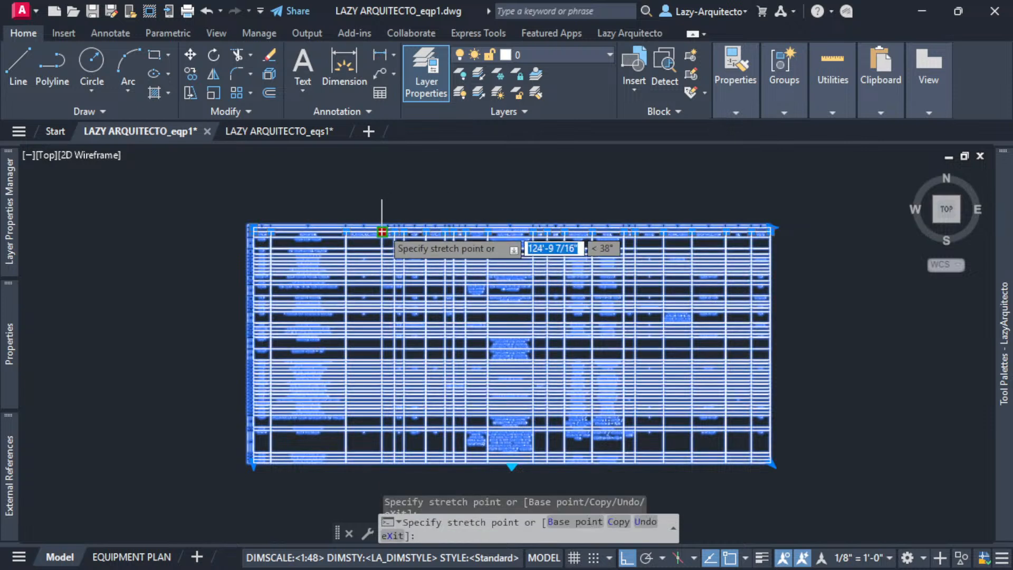
left_click(353, 207)
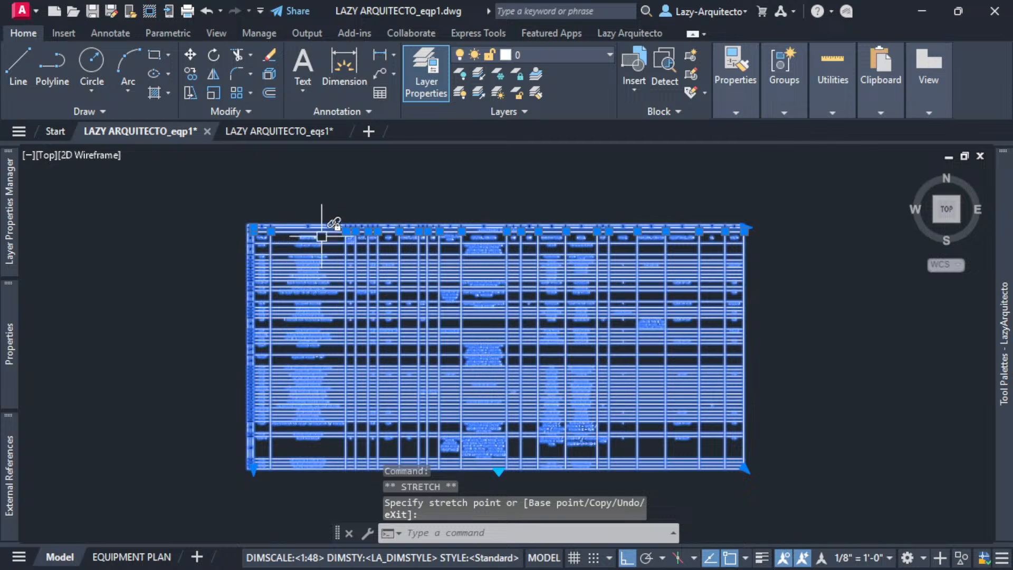
left_click(346, 230)
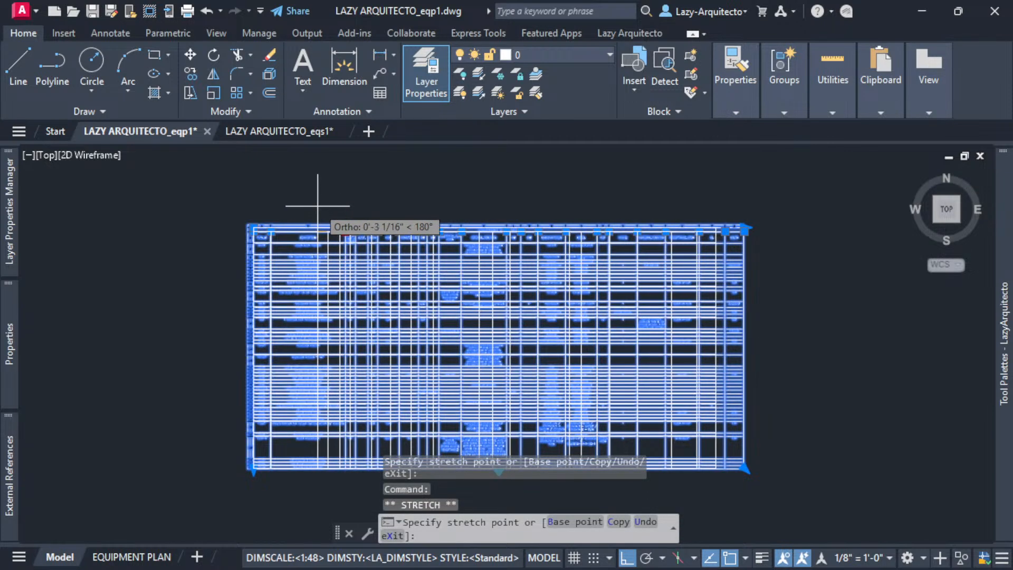
left_click(317, 206)
key("Escape")
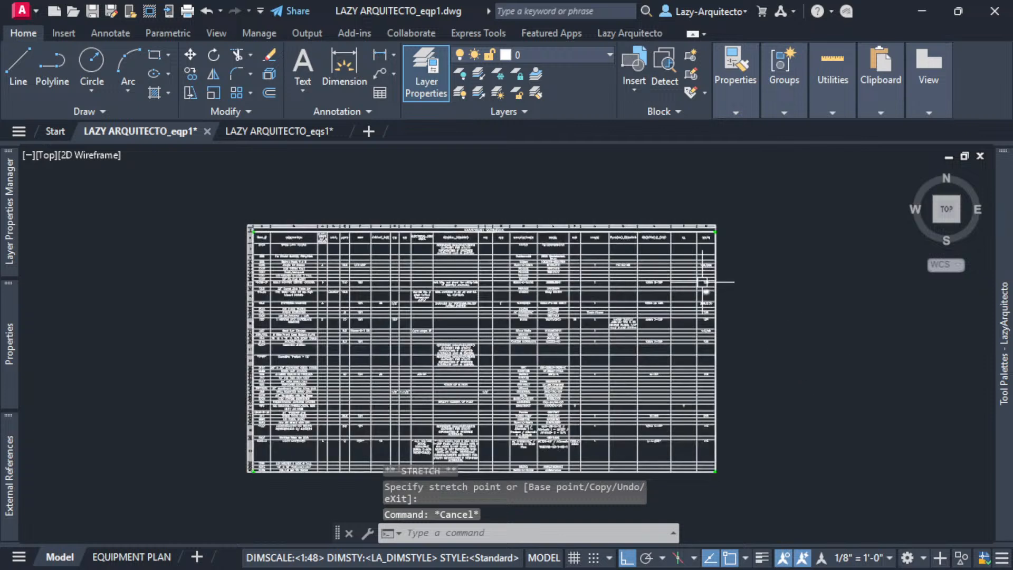
- Drop a rightmost-column resize, then pan and zoom to frame the compact table
left_click_drag(723, 219, 708, 235)
left_click(697, 231)
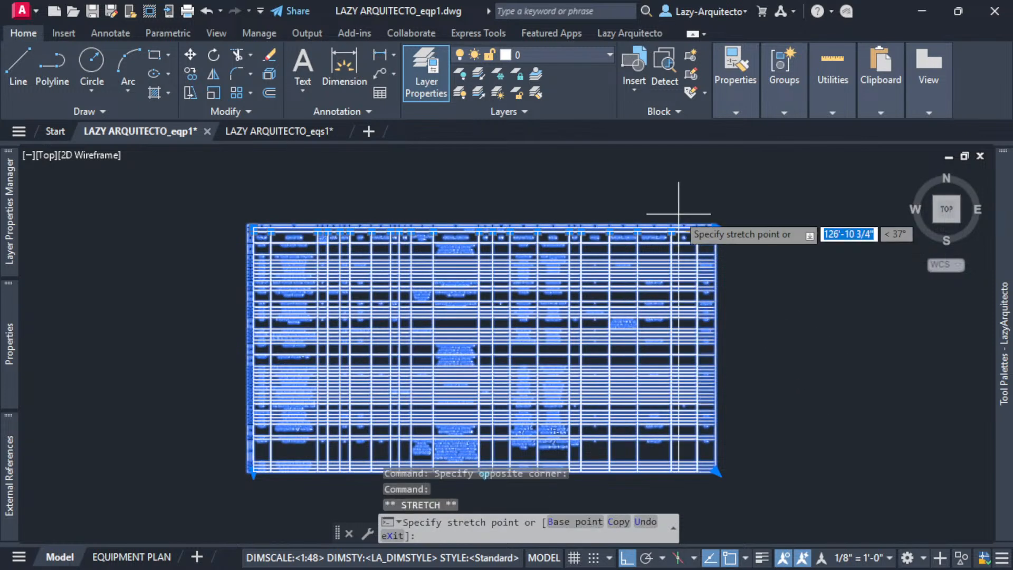
scroll(685, 207, "up", 3)
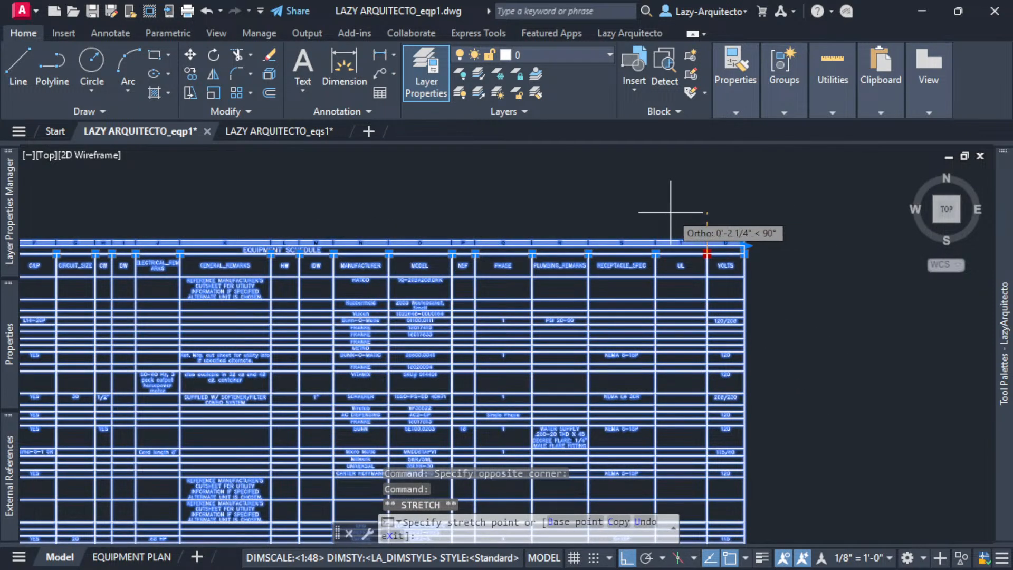
scroll(665, 222, "up", 3)
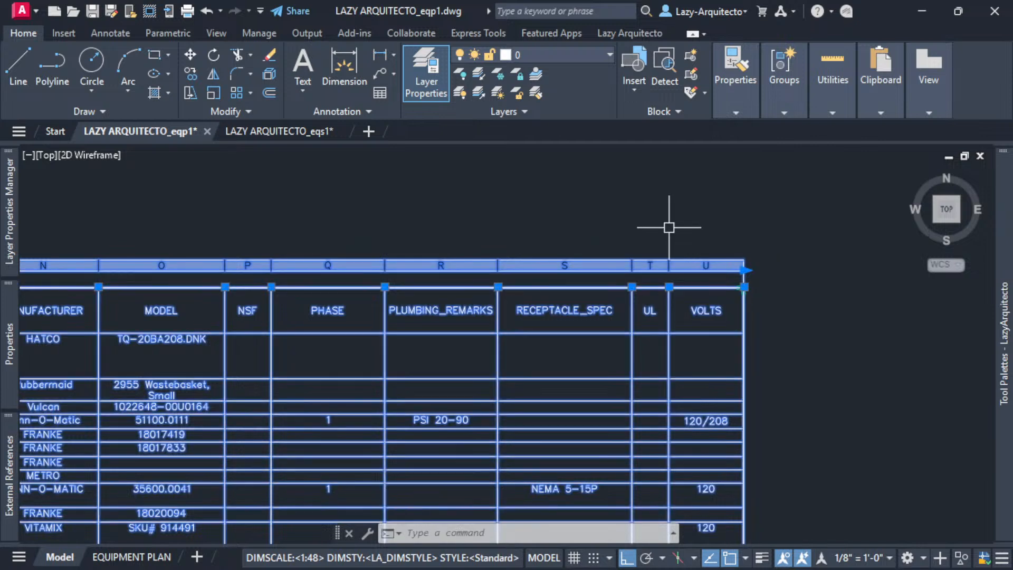
scroll(721, 236, "down", 7)
key("Escape")
scroll(828, 329, "down", 3)
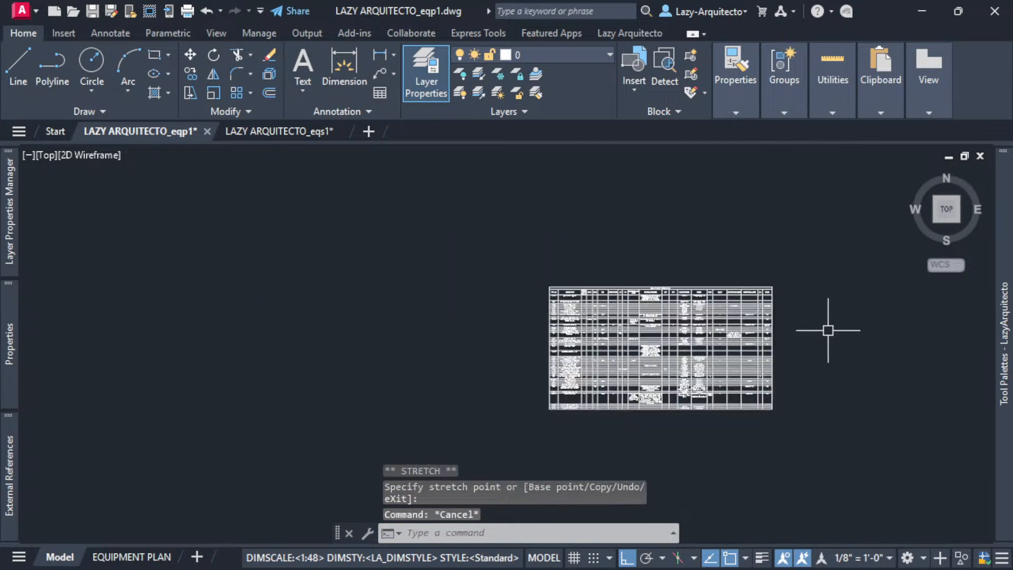
middle_click_drag(828, 332, 674, 315)
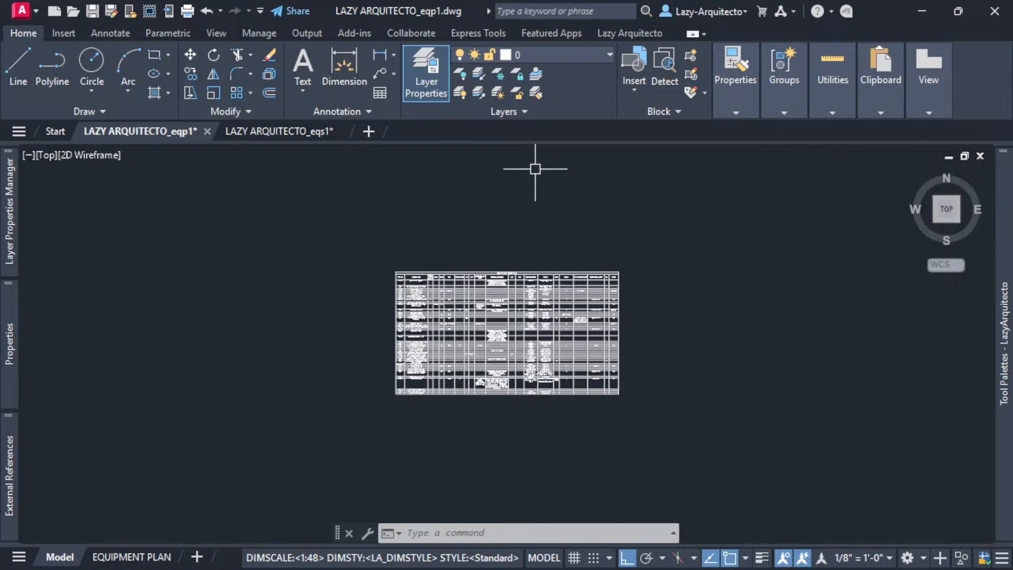
scroll(557, 256, "up", 3)
middle_click_drag(531, 242, 518, 215)
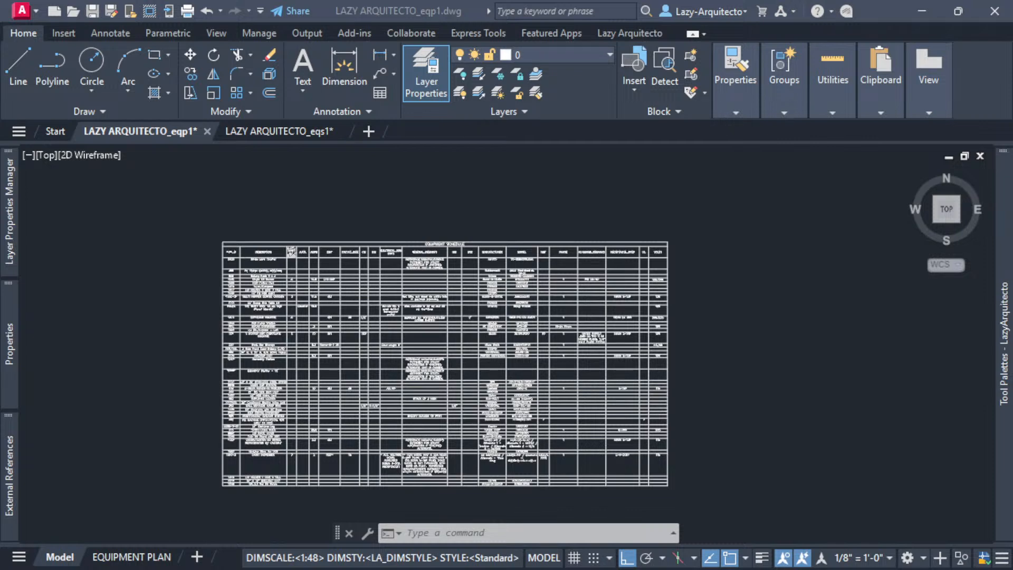
- Drag the Chrome window with the YouTube short over the AutoCAD drawing
left_click_drag(0, 98, 247, 65)
- Search LAZYARQUITECTO and open and pause the AutoCAD Equipment Schedules live video
left_click(872, 66)
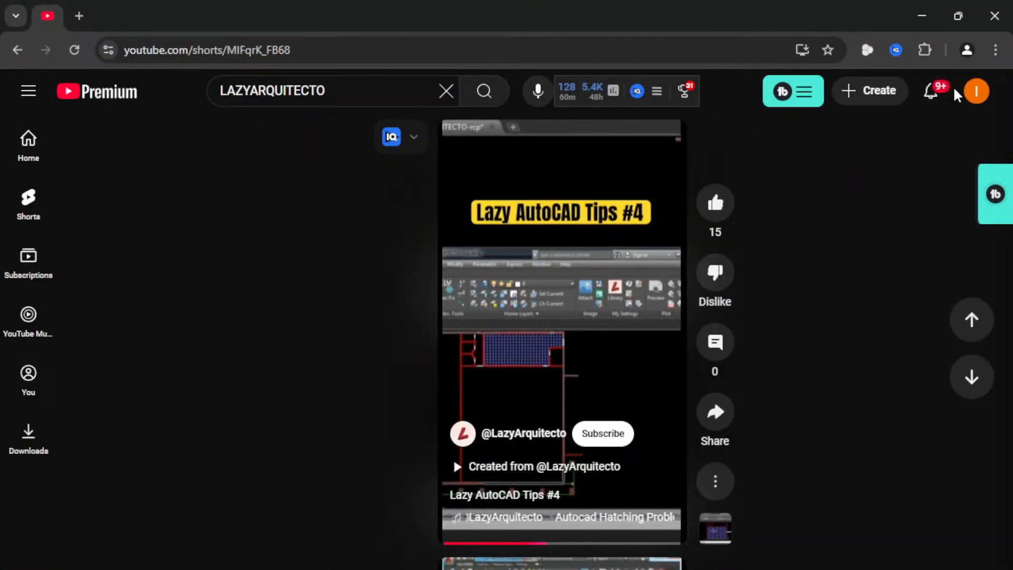
left_click(359, 95)
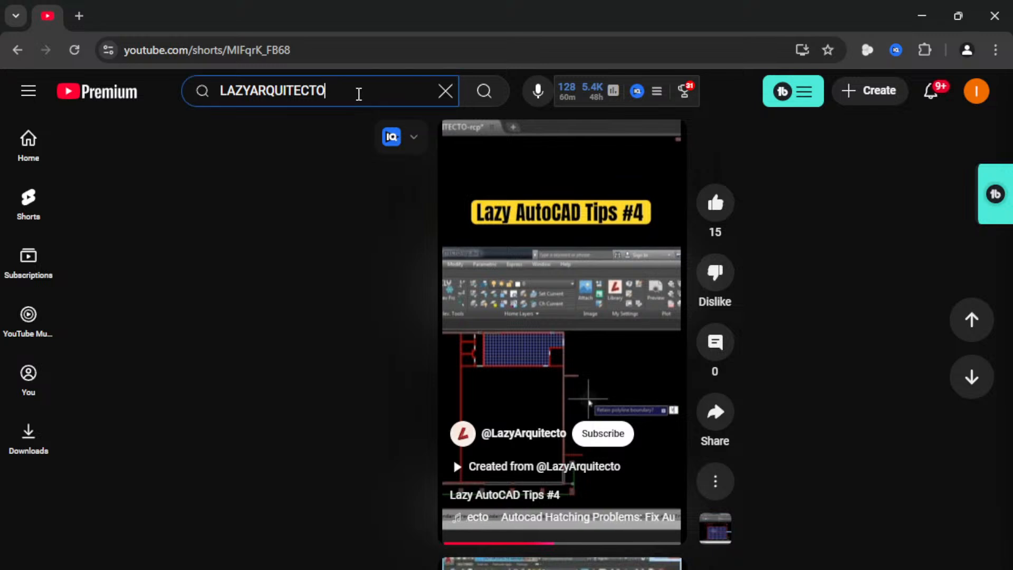
key("Return")
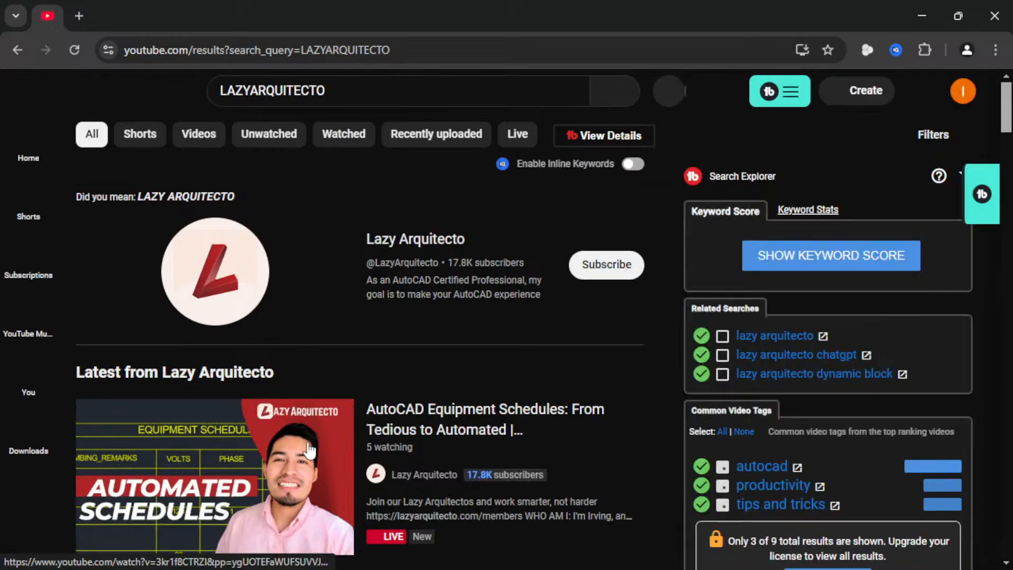
left_click(308, 451)
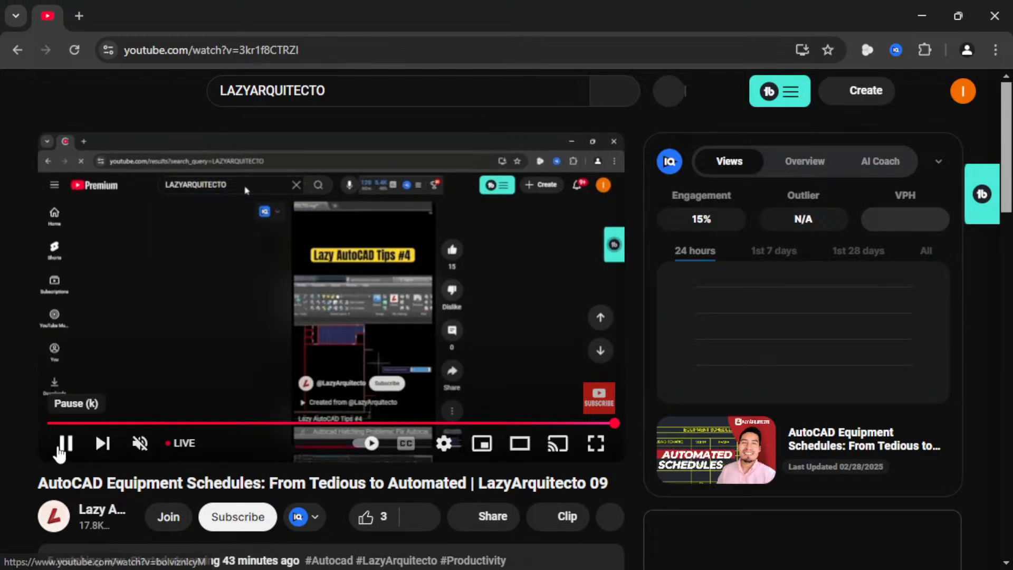
left_click(64, 444)
- Copy the live video's share link, then minimize the browser
scroll(499, 399, "down", 2)
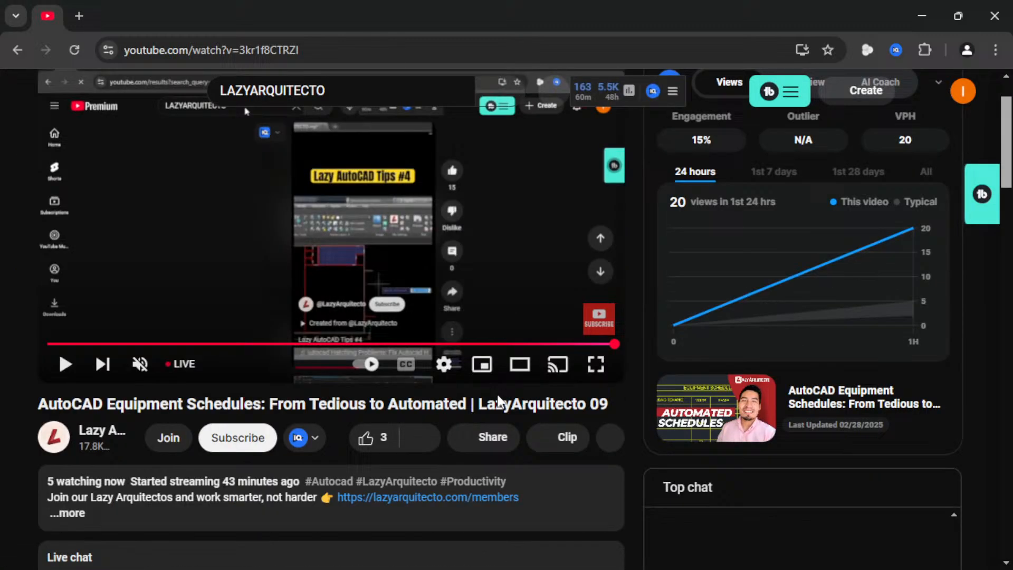
left_click(482, 441)
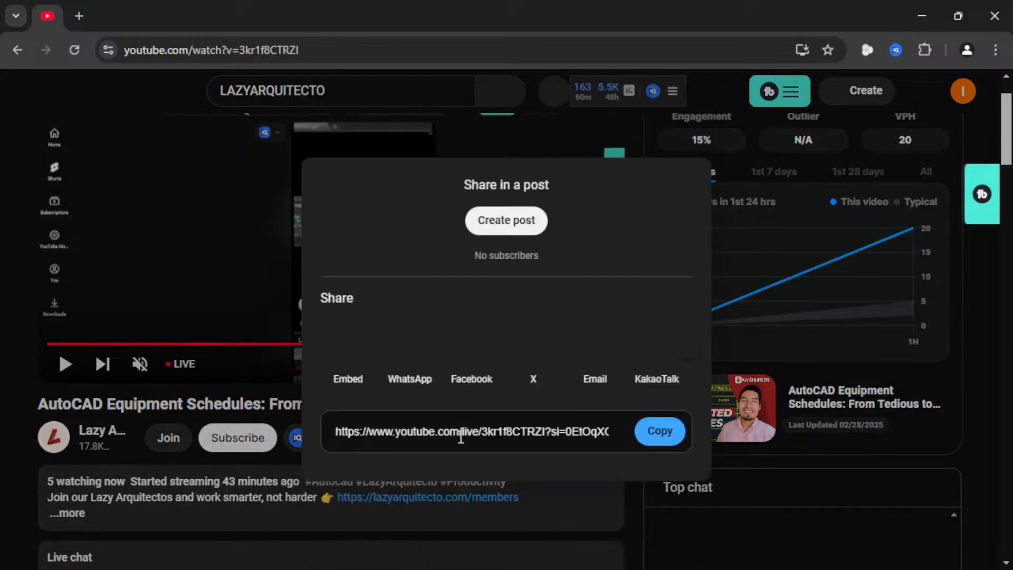
left_click(670, 437)
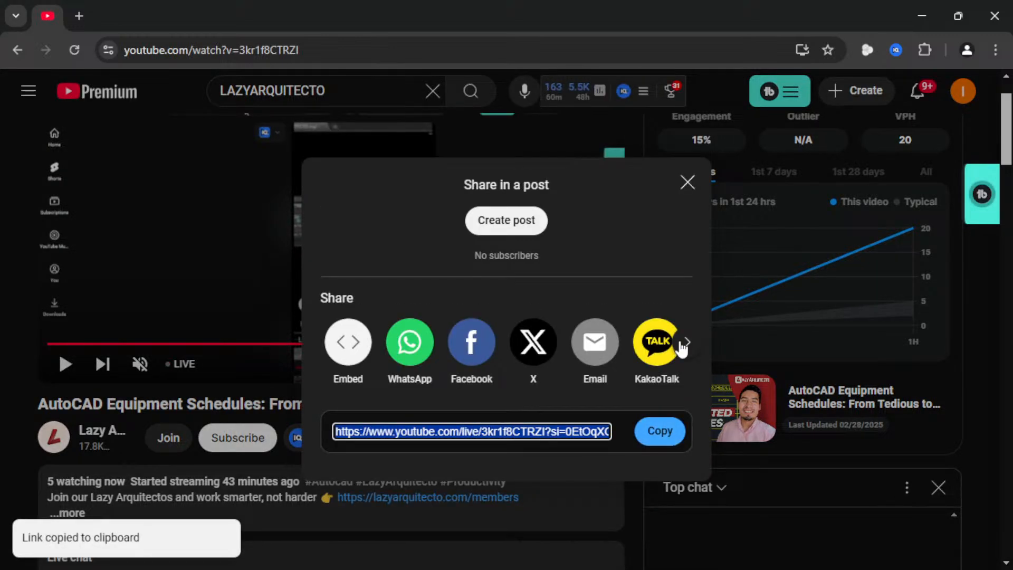
left_click(687, 182)
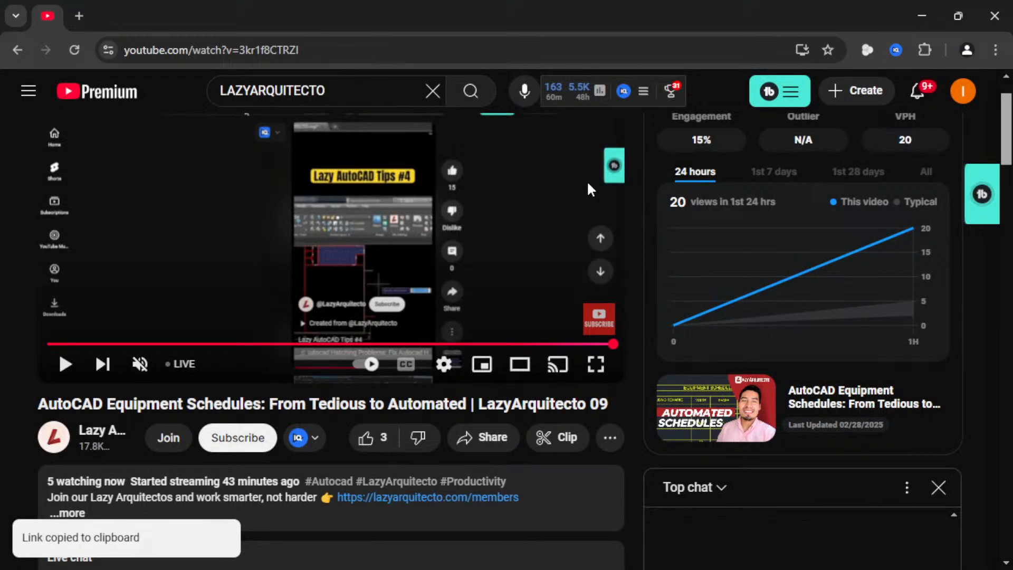
left_click(923, 16)
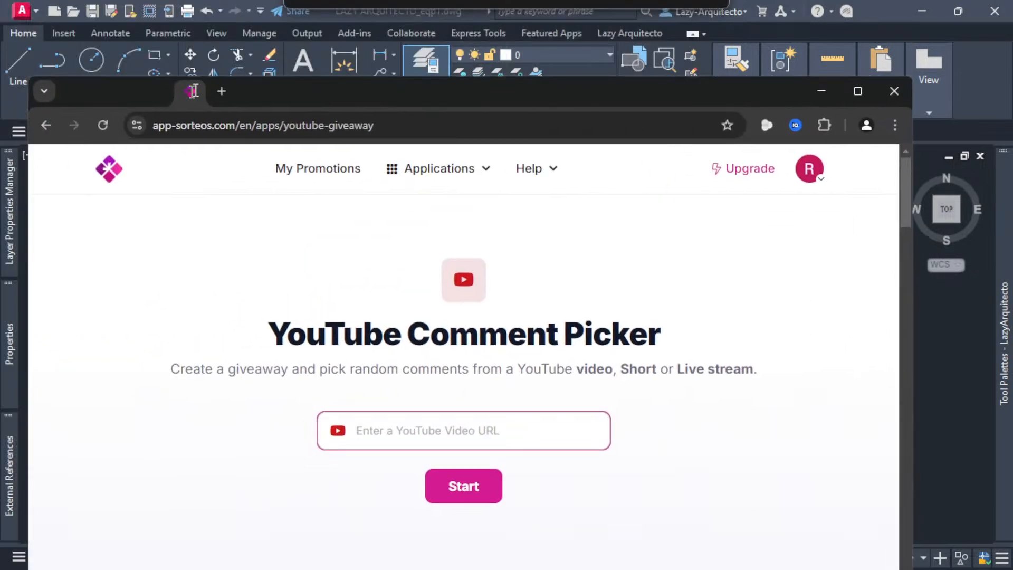
- Paste the live video link into the comment picker, load its comments and continue
left_click_drag(809, 101, 809, 74)
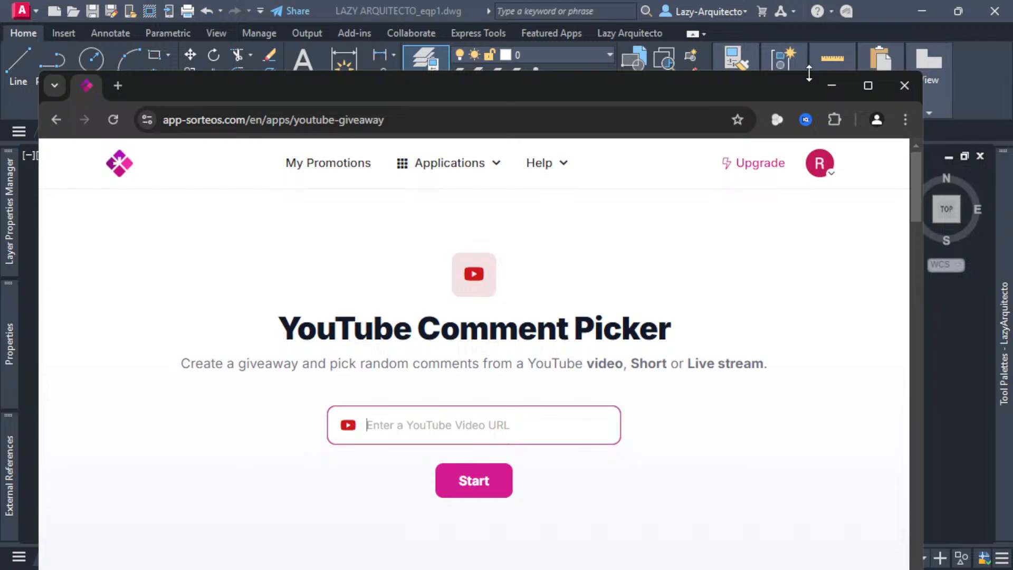
left_click(869, 85)
left_click(438, 360)
key("ctrl+v")
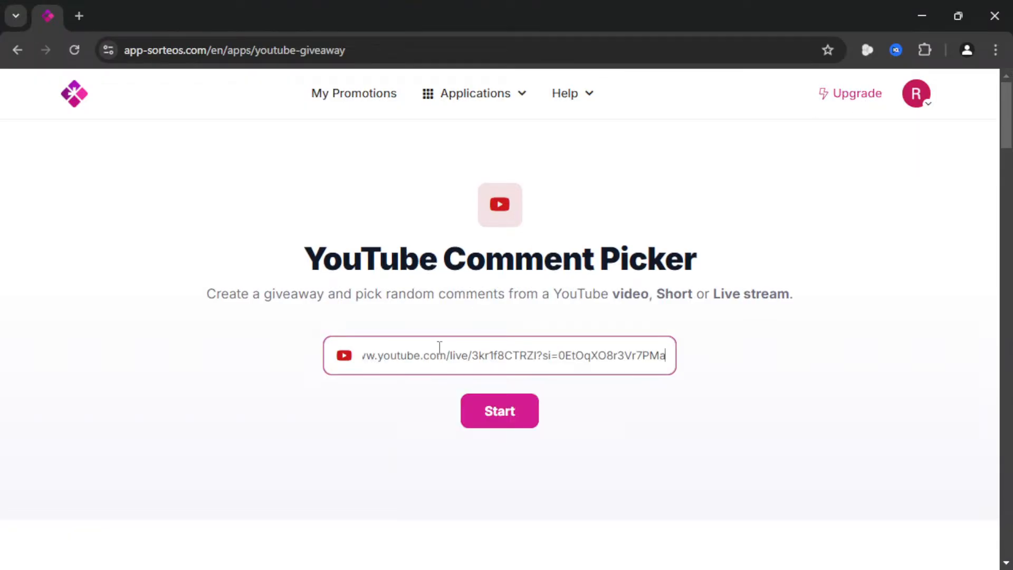
left_click(507, 412)
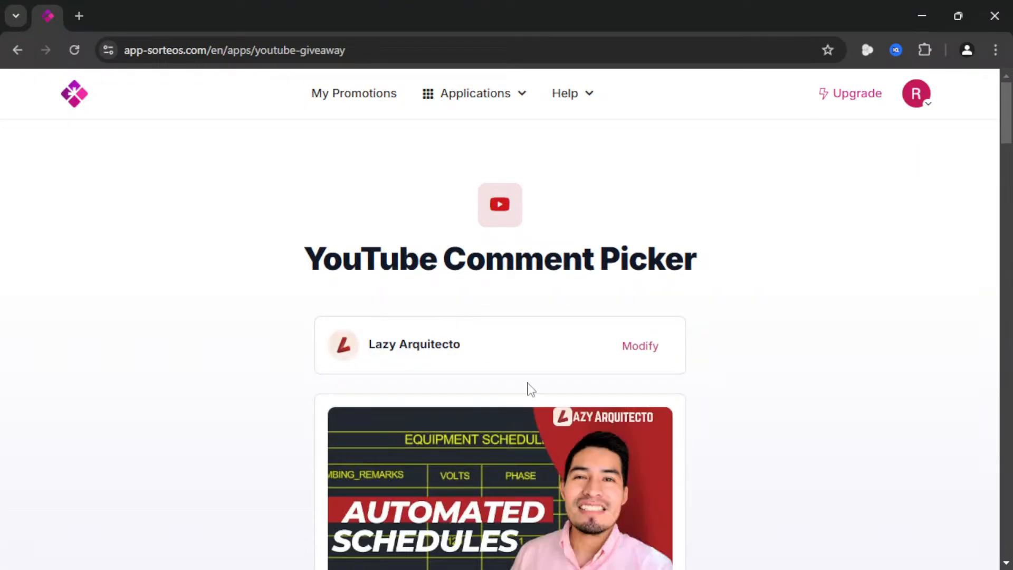
scroll(746, 301, "down", 2)
scroll(746, 302, "down", 2)
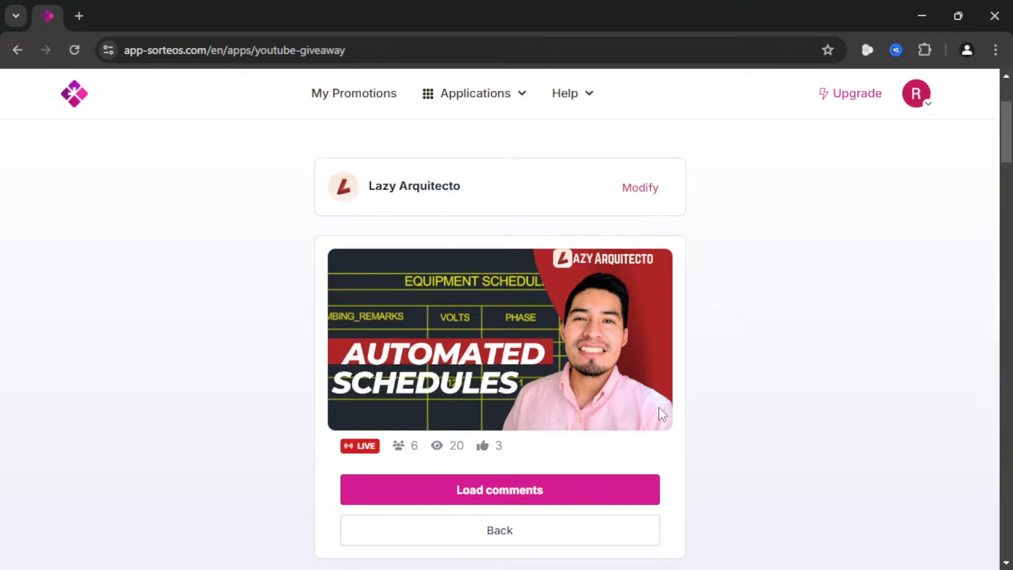
left_click(571, 493)
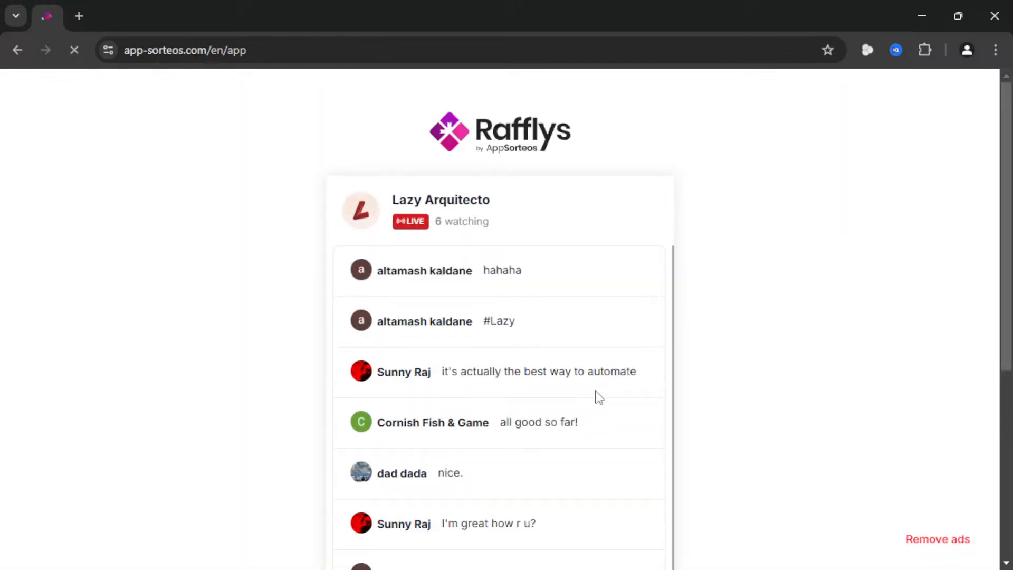
scroll(871, 257, "down", 4)
scroll(685, 433, "up", 3)
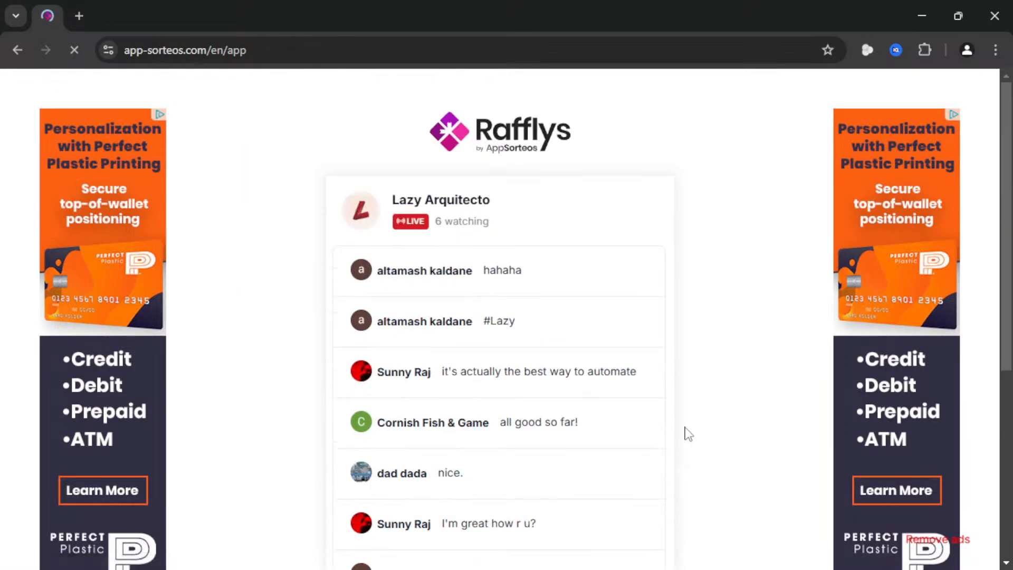
scroll(697, 407, "down", 3)
left_click(618, 453)
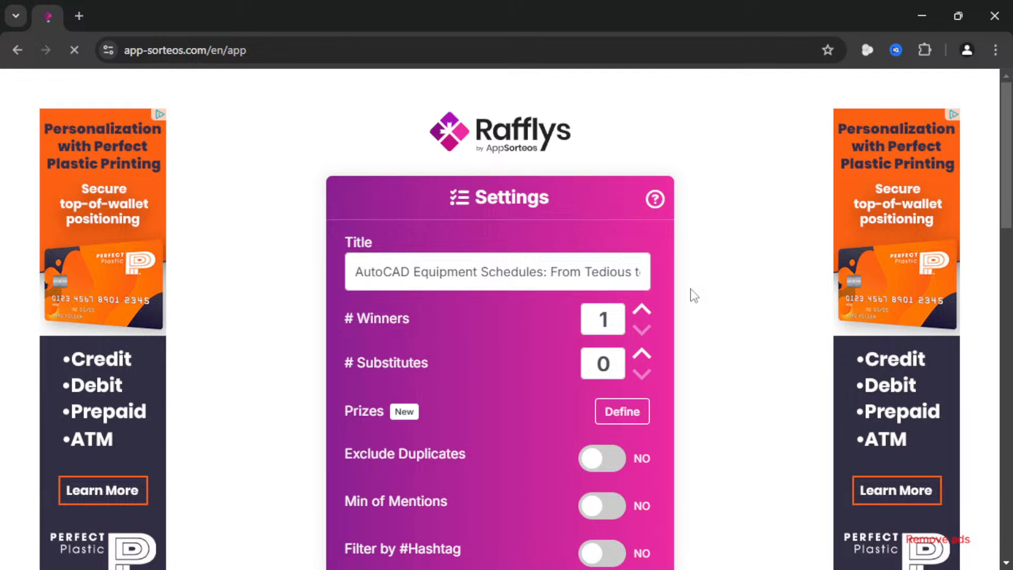
- Filter participants by the hashtag #lazy and confirm the draw settings
scroll(742, 280, "down", 2)
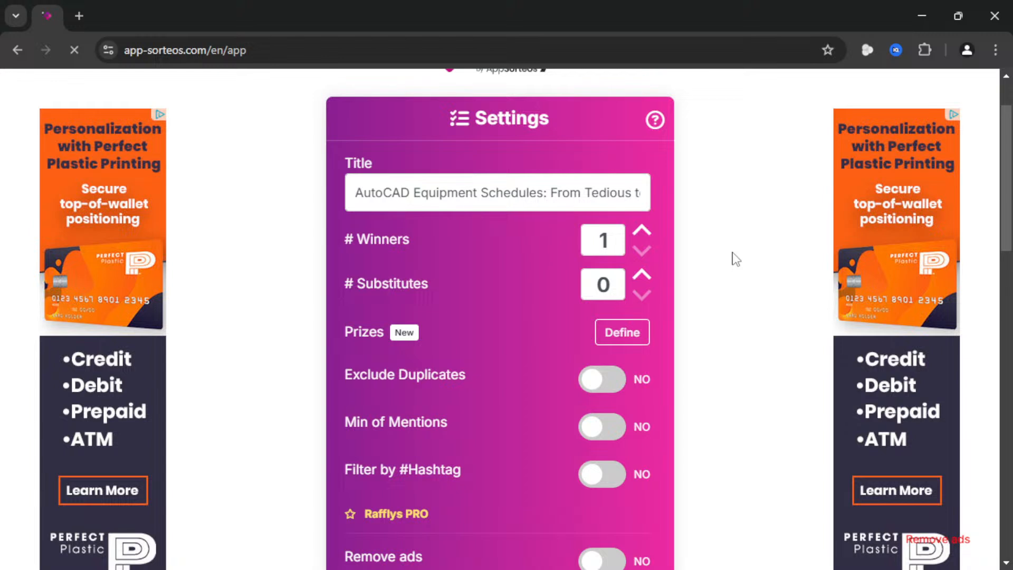
scroll(736, 258, "down", 2)
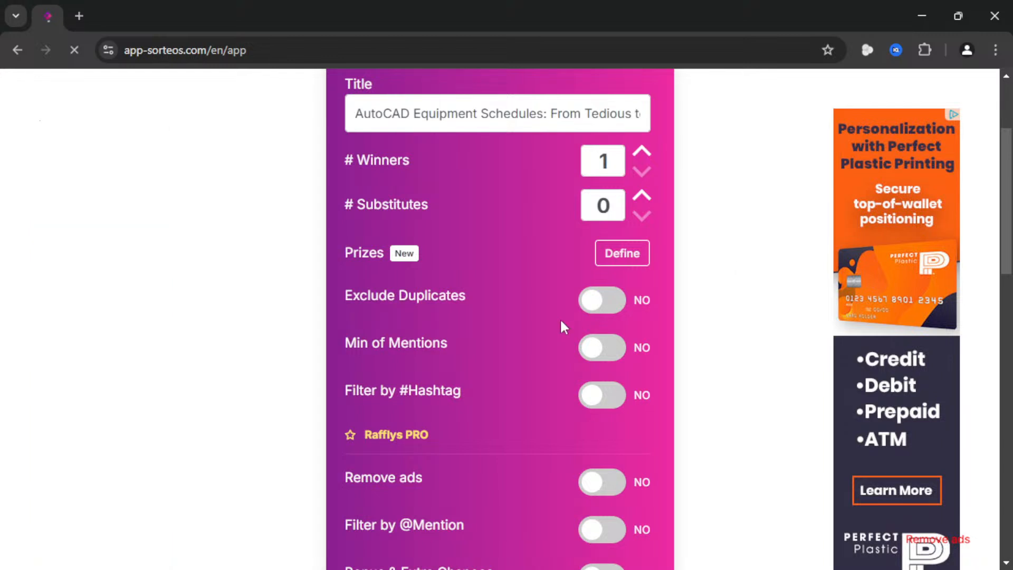
scroll(563, 327, "down", 2)
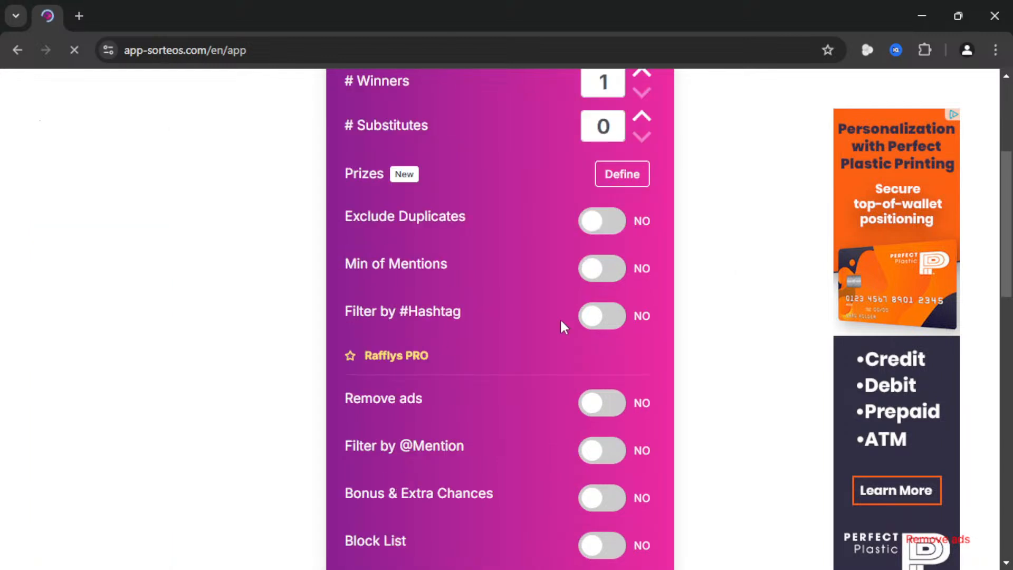
left_click(601, 323)
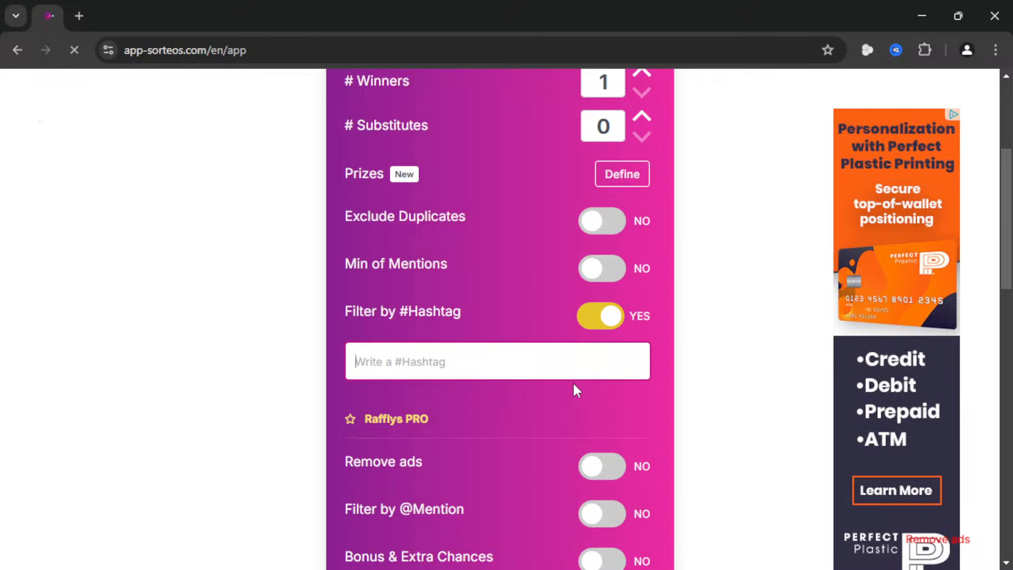
type("#lazy")
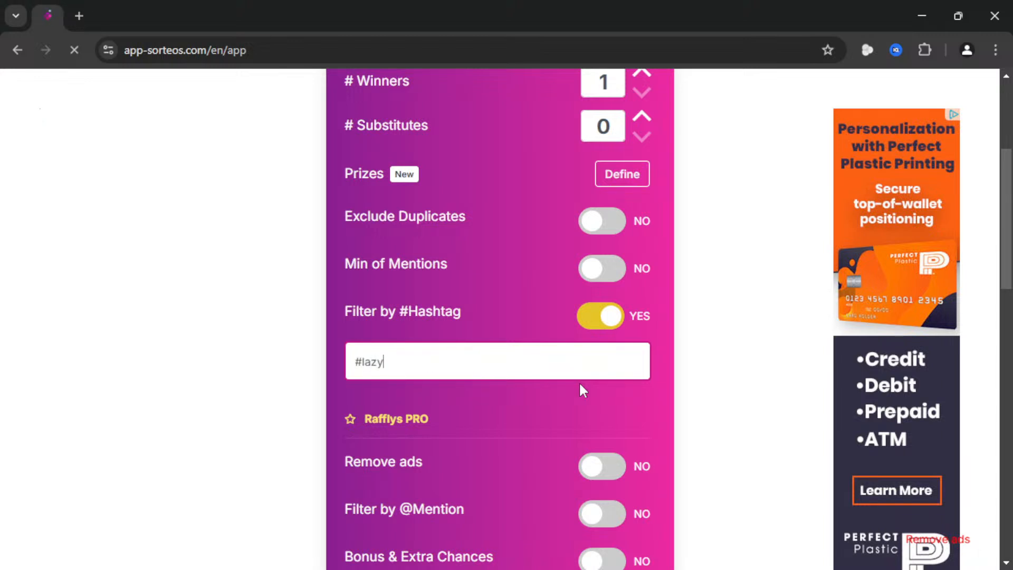
scroll(663, 365, "down", 1)
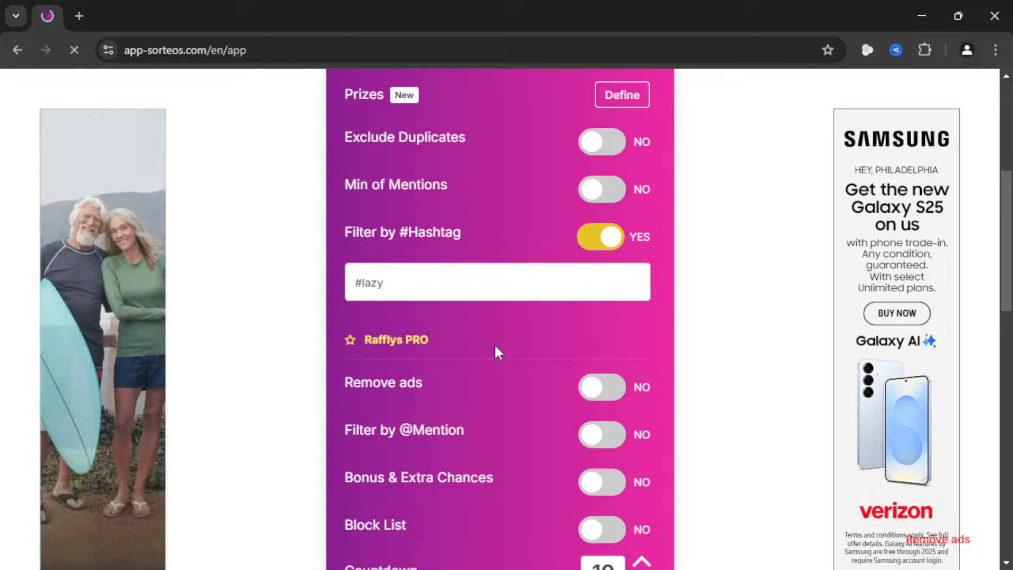
scroll(657, 422, "down", 5)
scroll(633, 472, "down", 1)
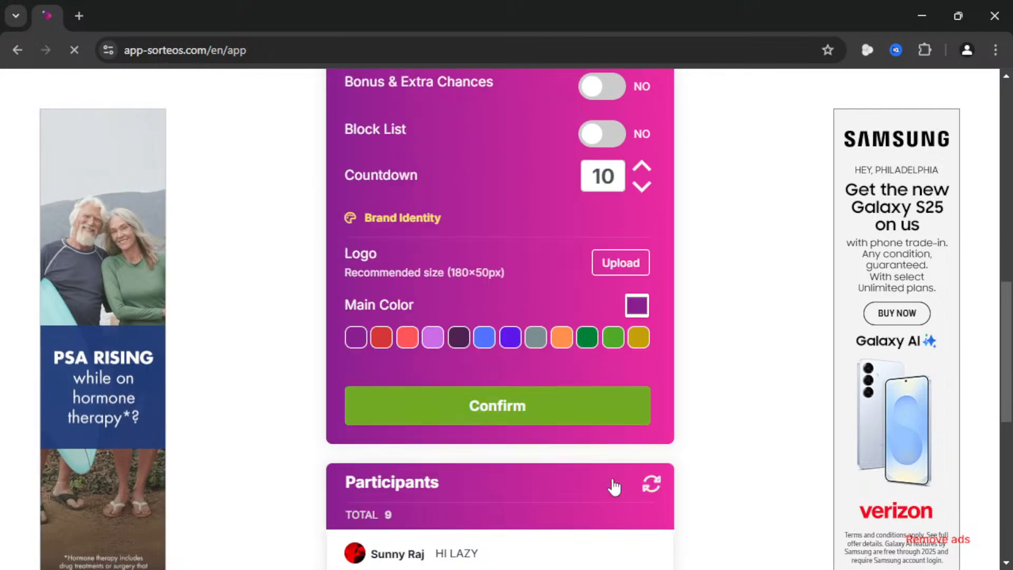
left_click(568, 419)
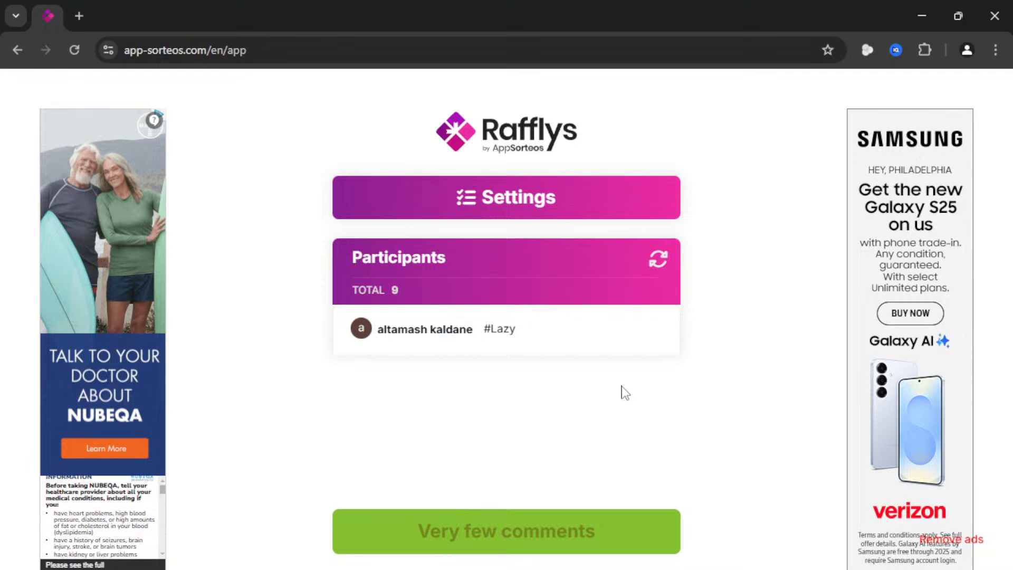
- Shuffle the participant list four times, then return to the account dashboard
left_click(659, 269)
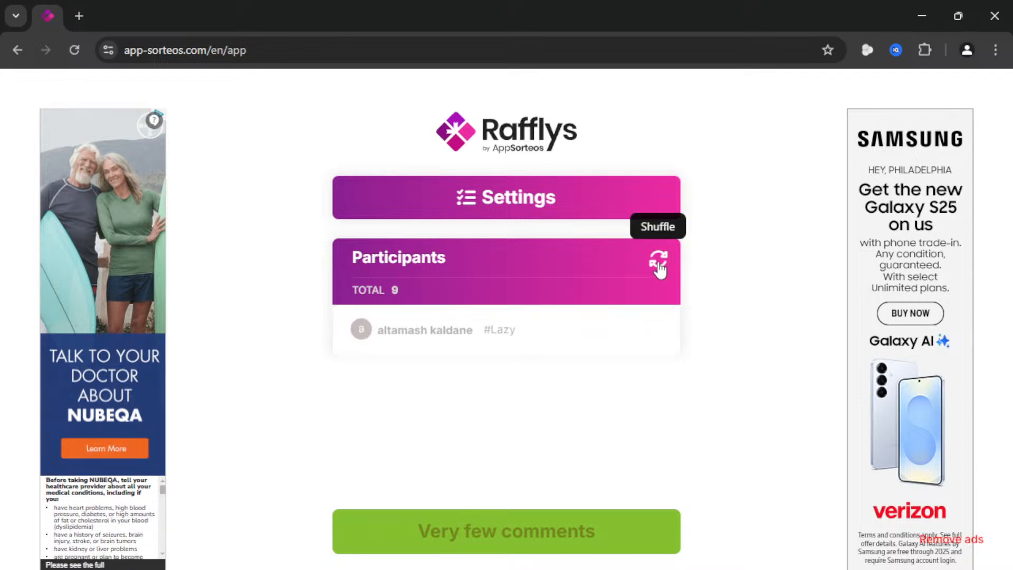
left_click(660, 271)
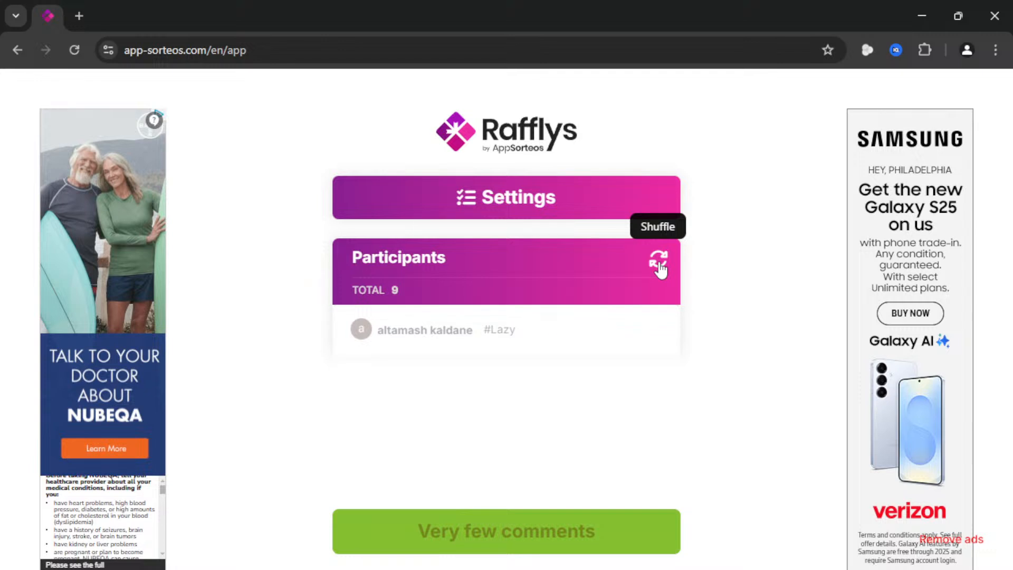
left_click(660, 270)
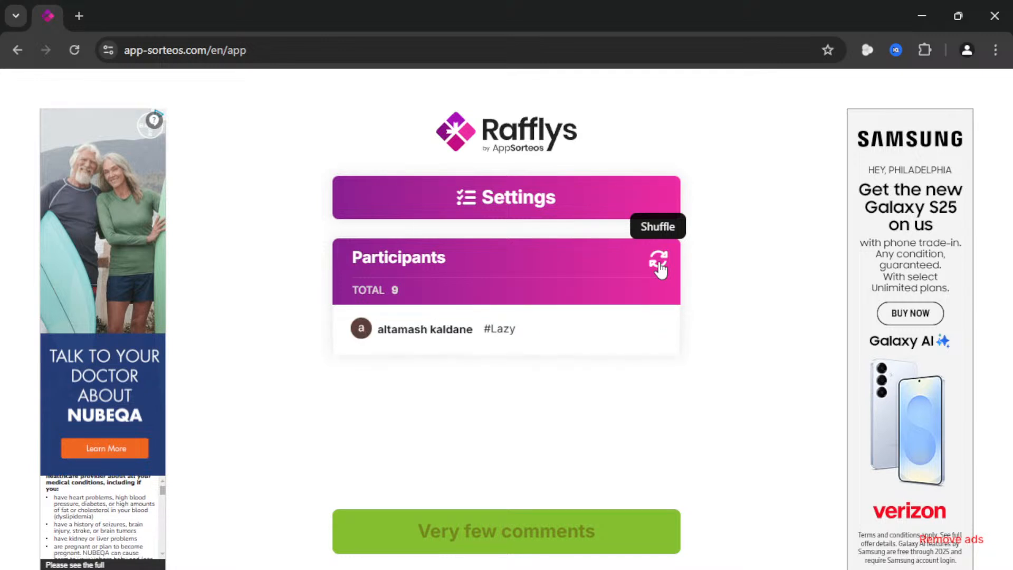
left_click(660, 270)
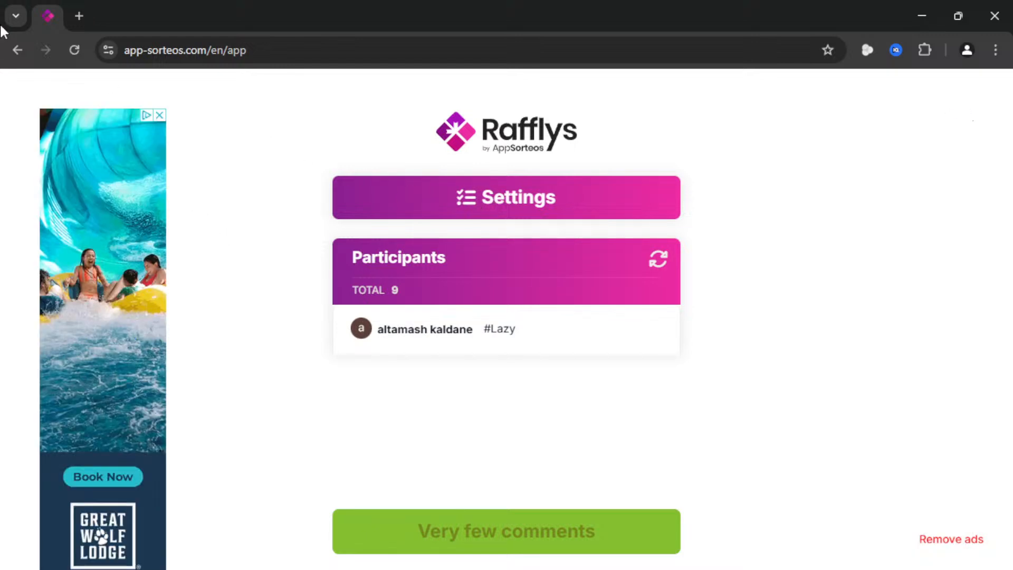
left_click(13, 51)
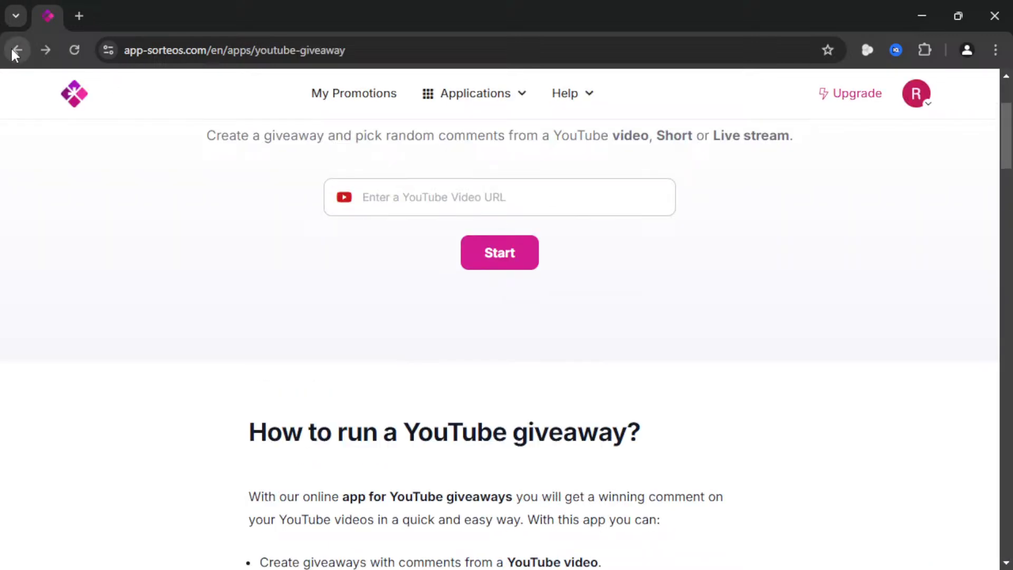
left_click(77, 97)
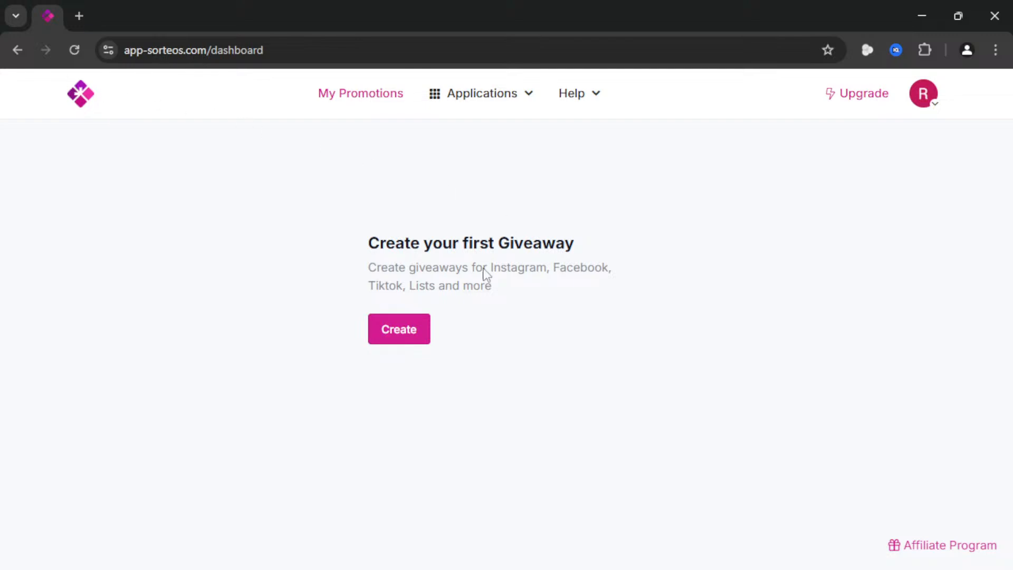
- Create a new YouTube giveaway using the pasted live stream URL
left_click(422, 334)
scroll(324, 398, "down", 8)
left_click(324, 399)
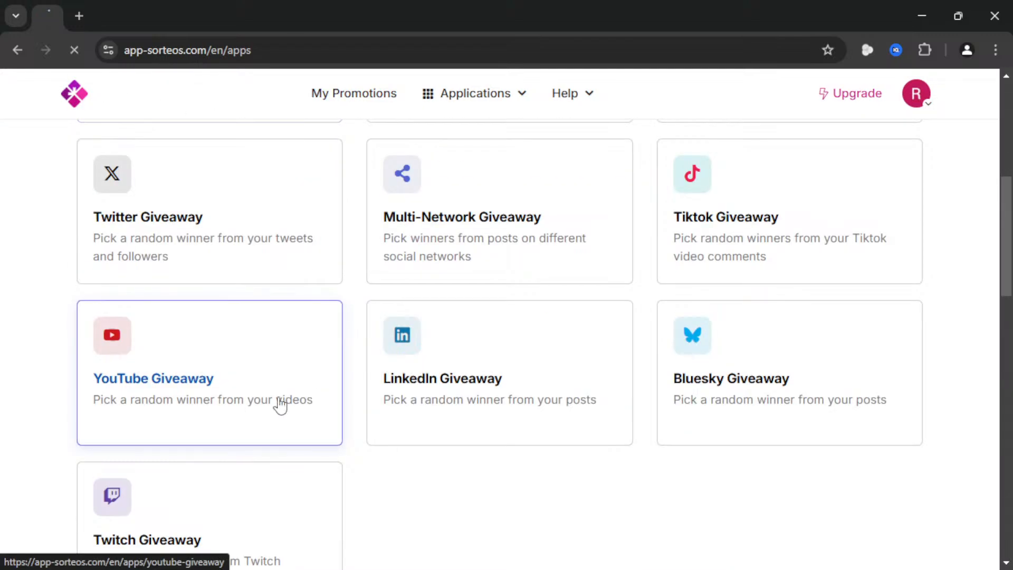
left_click(458, 359)
type("https://www.youtube.com/live/3kr1f8CTRZI?si=0EtOqXO8r3Vr7PMa")
left_click(492, 407)
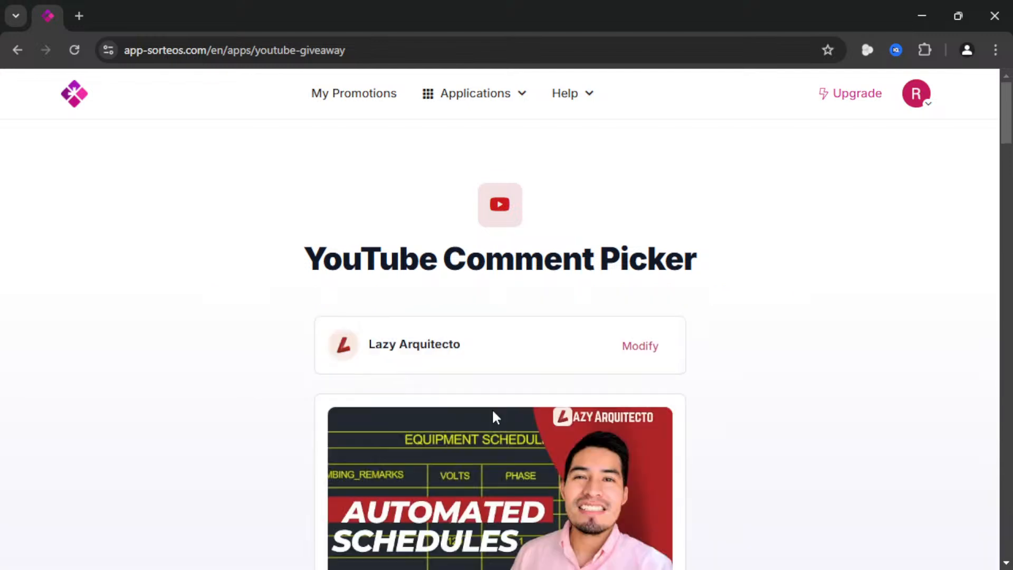
- Load the live stream's comments and continue to the draw Settings
scroll(502, 364, "down", 3)
left_click(502, 490)
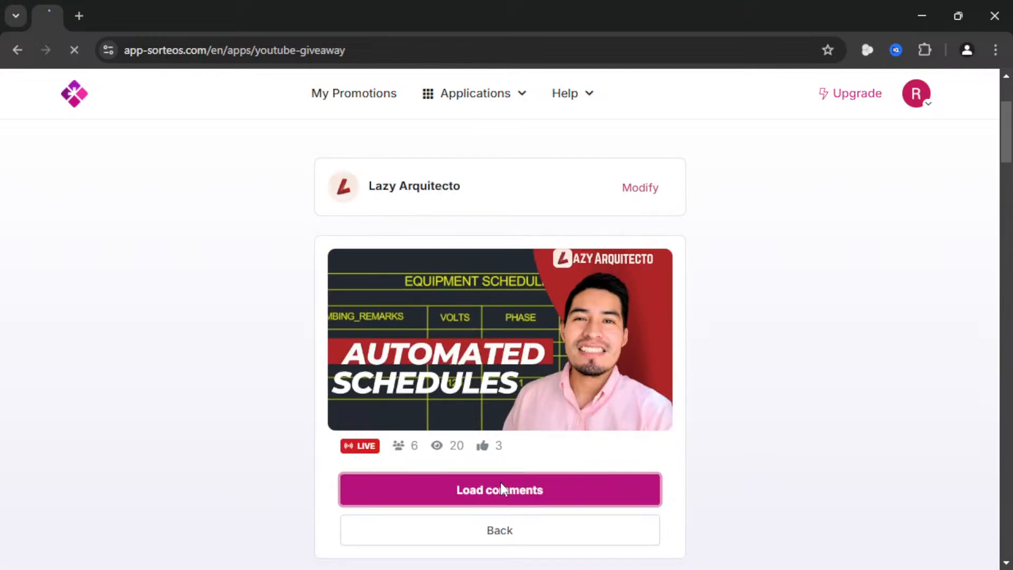
scroll(543, 356, "down", 8)
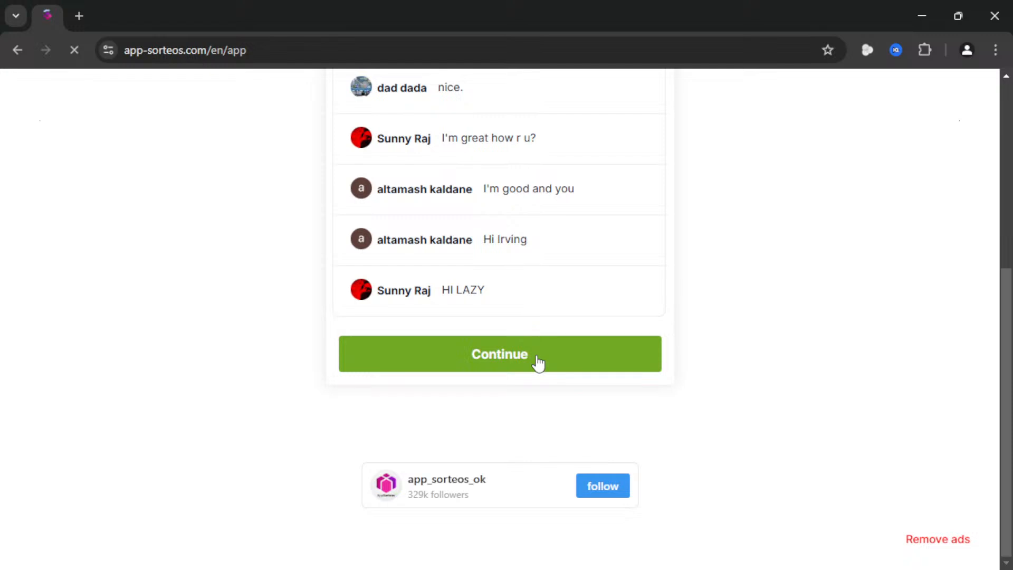
scroll(539, 363, "up", 3)
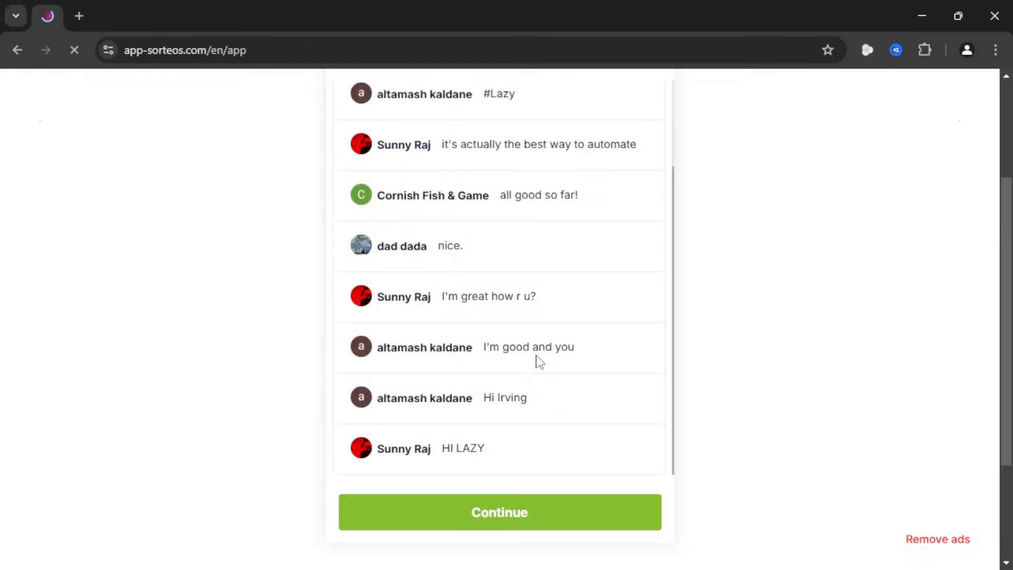
scroll(573, 347, "down", 2)
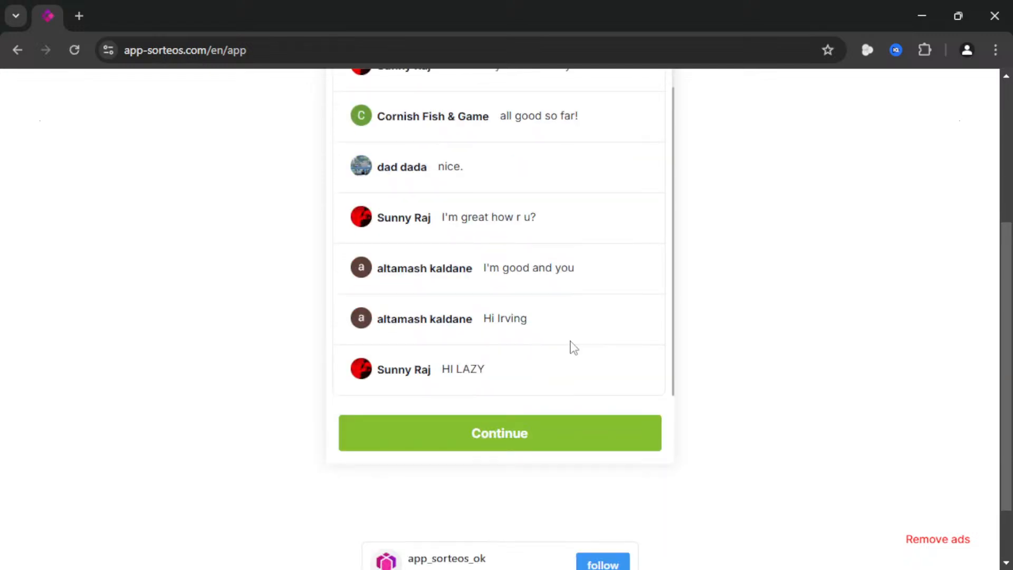
left_click(561, 444)
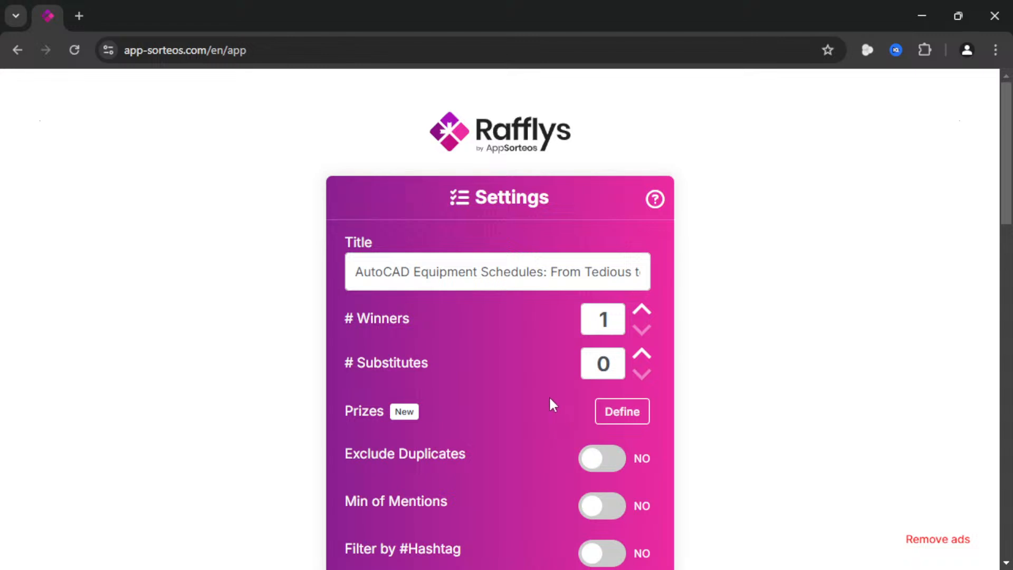
scroll(549, 395, "down", 5)
- Turn on hashtag filtering with #lazy and confirm, leaving 11 participants
scroll(549, 346, "down", 3)
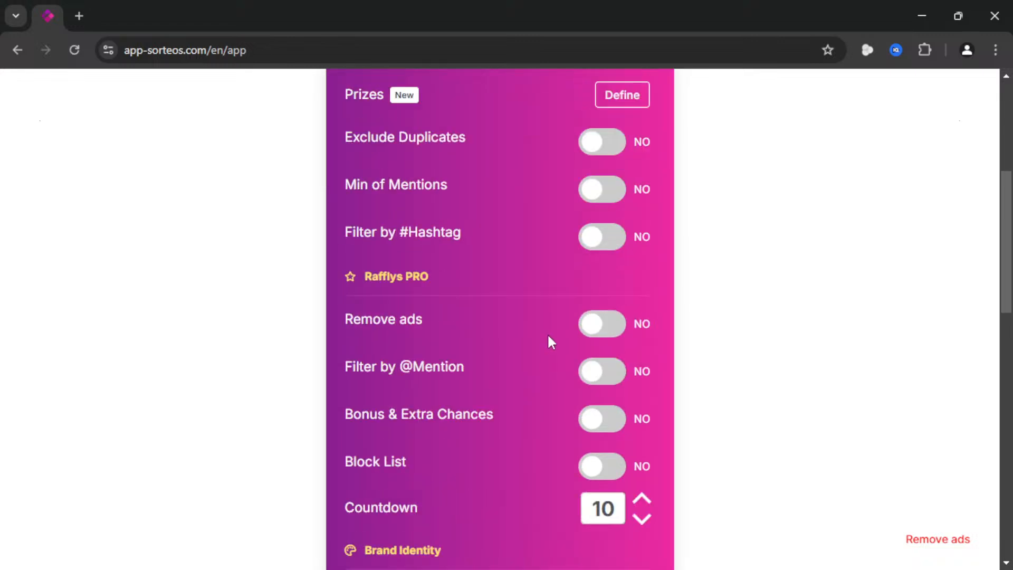
scroll(549, 342, "up", 3)
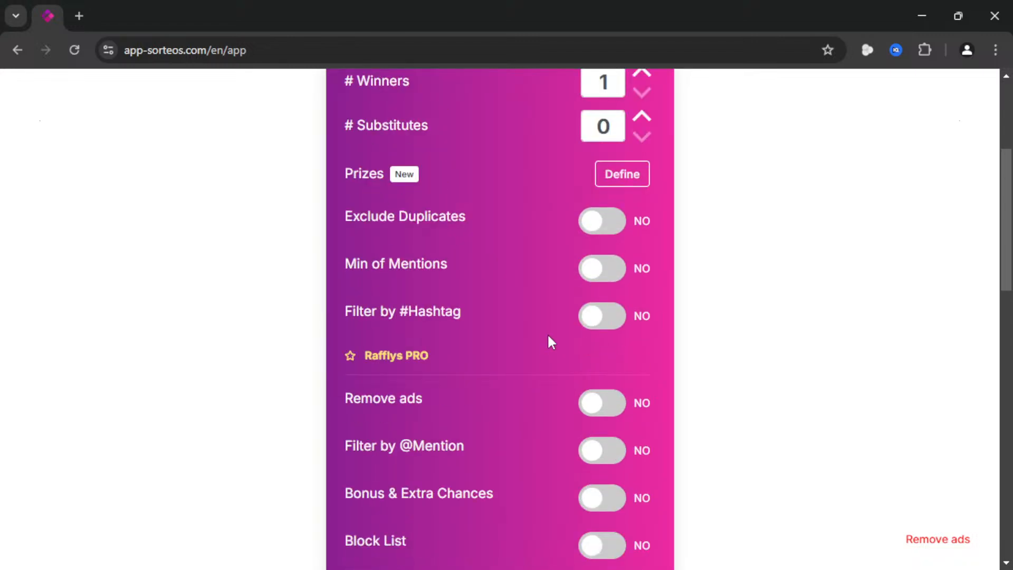
left_click(620, 319)
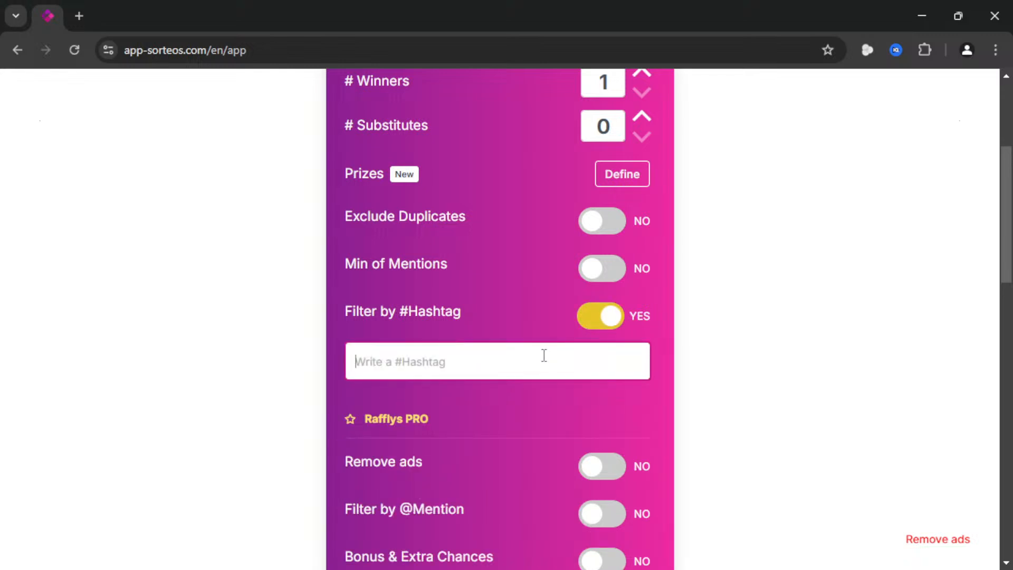
type("#lazy")
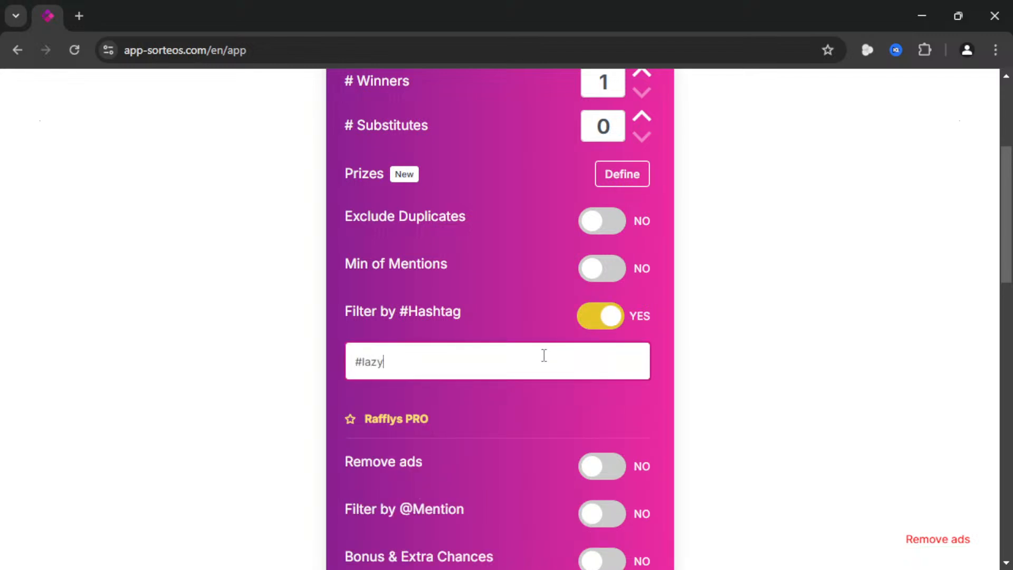
scroll(544, 356, "down", 4)
left_click(511, 552)
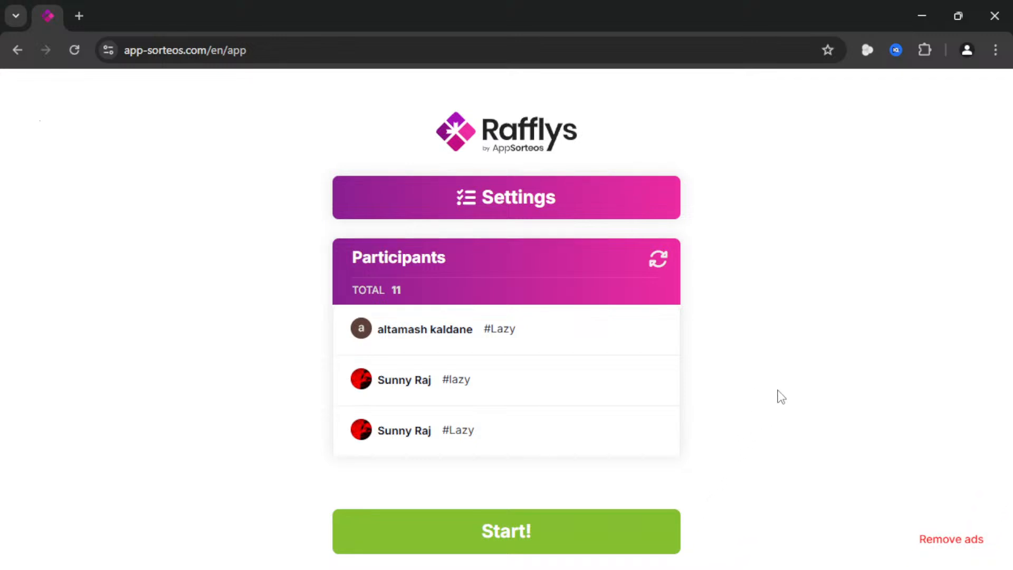
- Draw a #lazy winner, then bring the Random Choice Generator window over the drawing
left_click(574, 538)
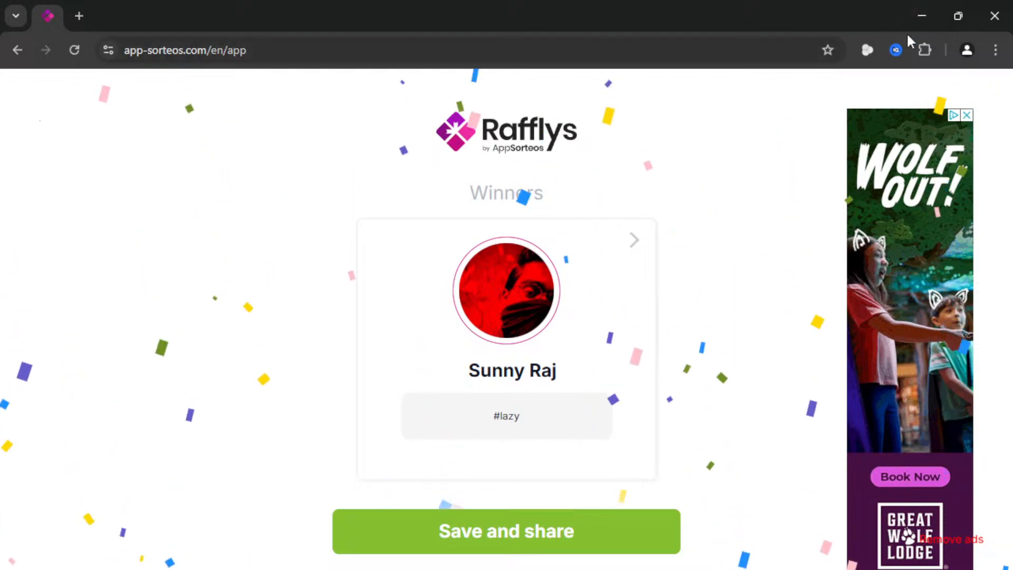
left_click(922, 16)
left_click(833, 79)
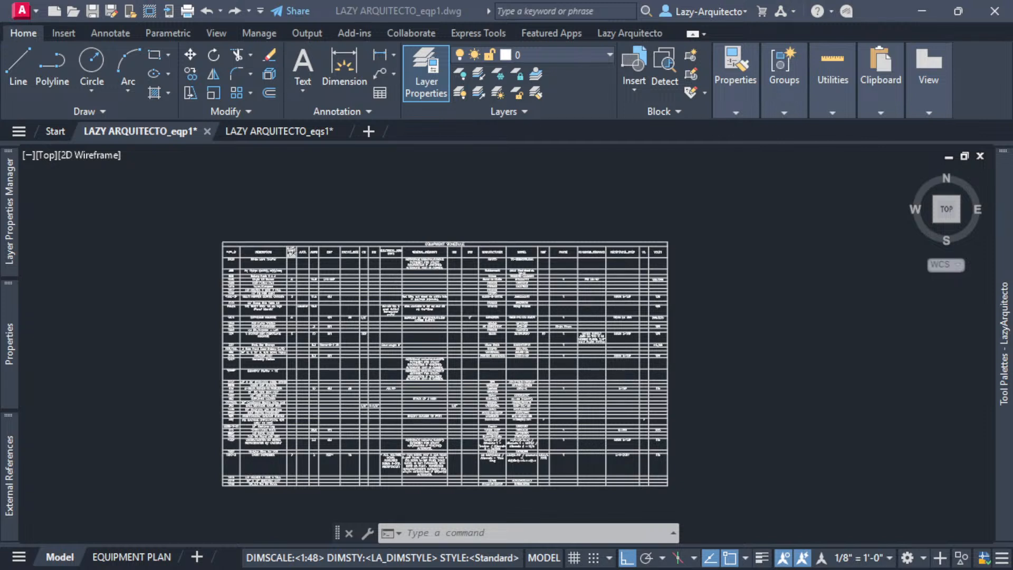
left_click_drag(0, 59, 495, 81)
- Replace the sample items with six comma-separated participant names and fix a misspelled one
left_click(837, 80)
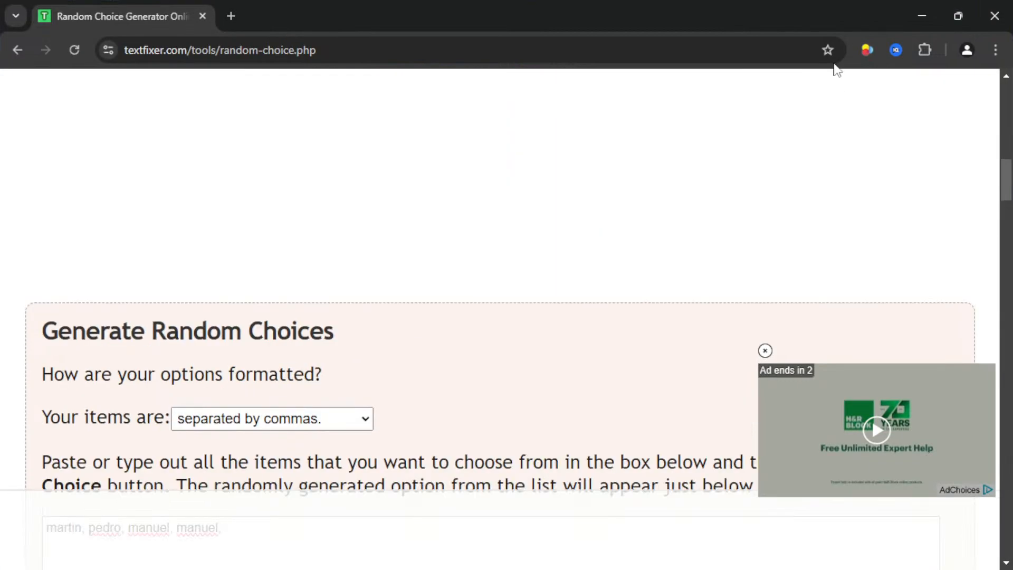
scroll(568, 373, "down", 5)
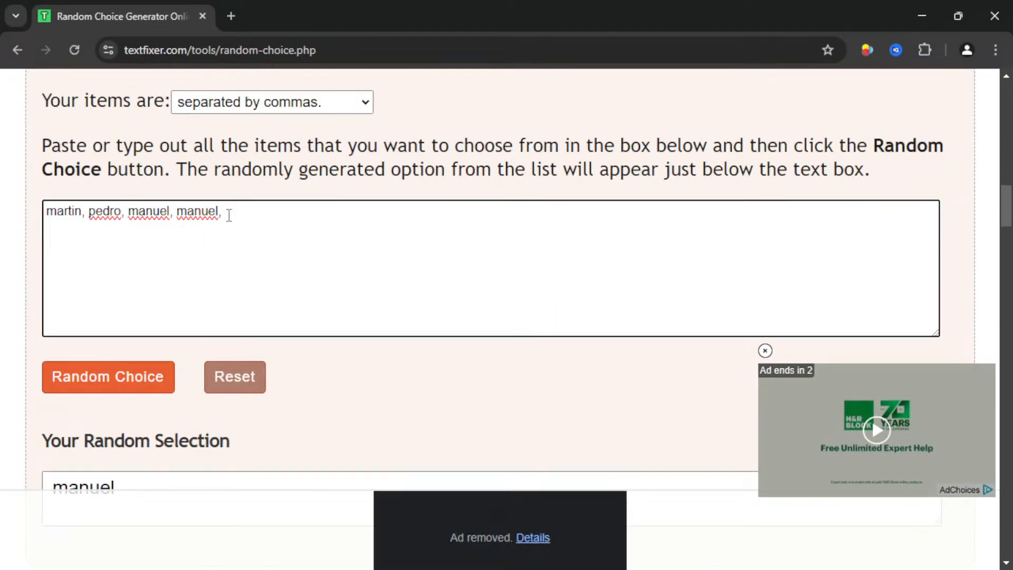
left_click_drag(227, 212, 48, 203)
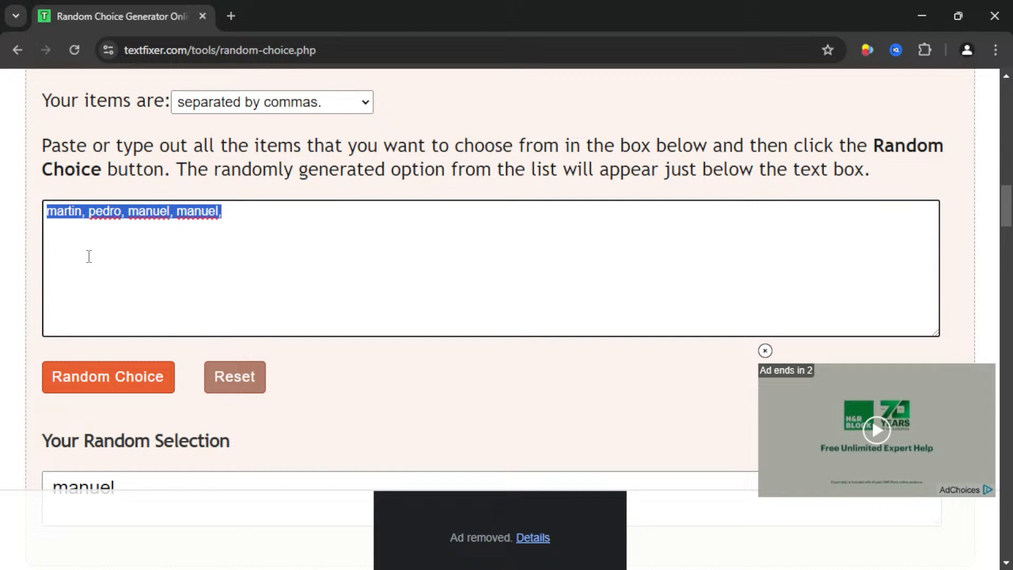
type("a")
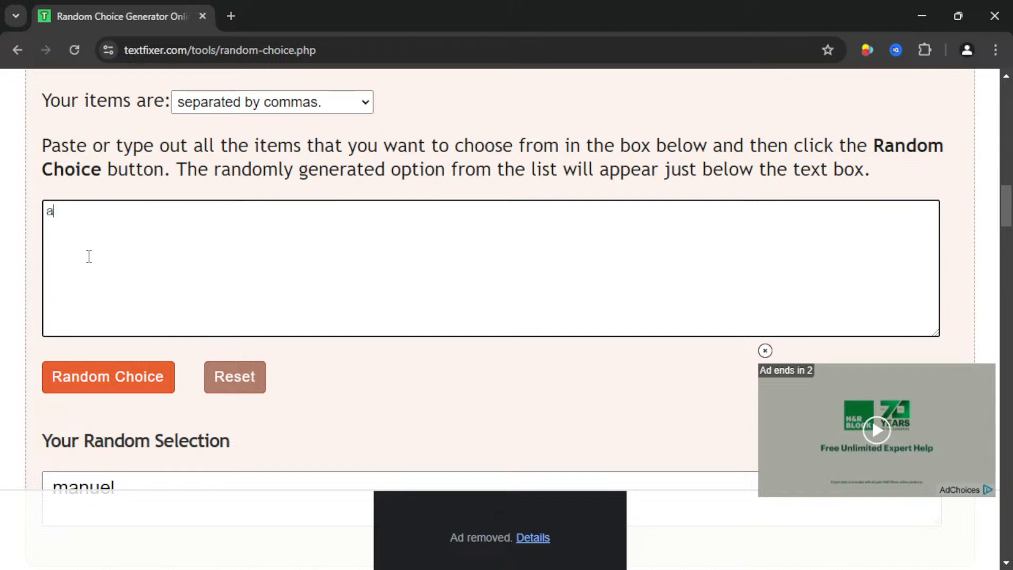
type("ltamash, ")
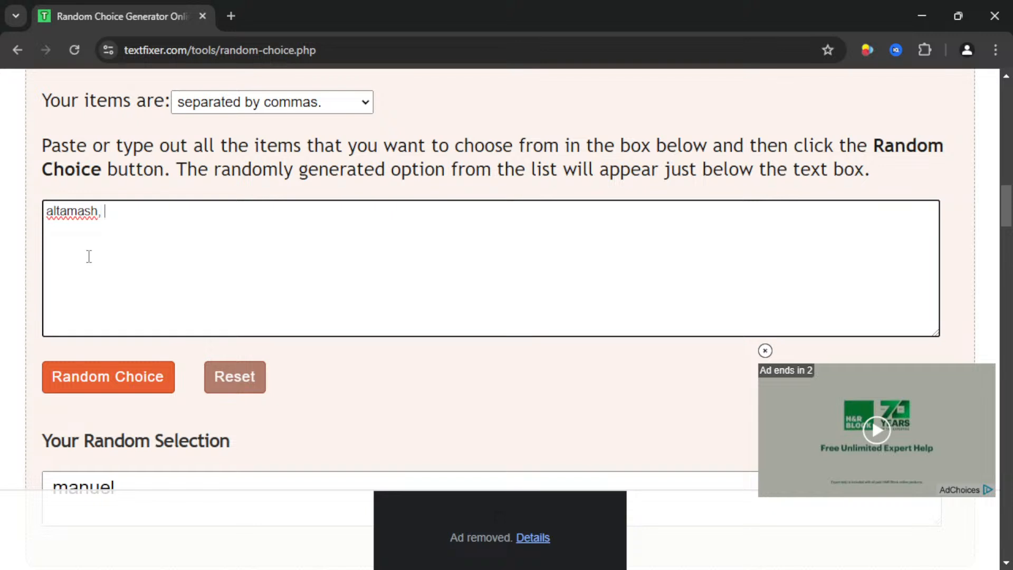
type("altamash, al")
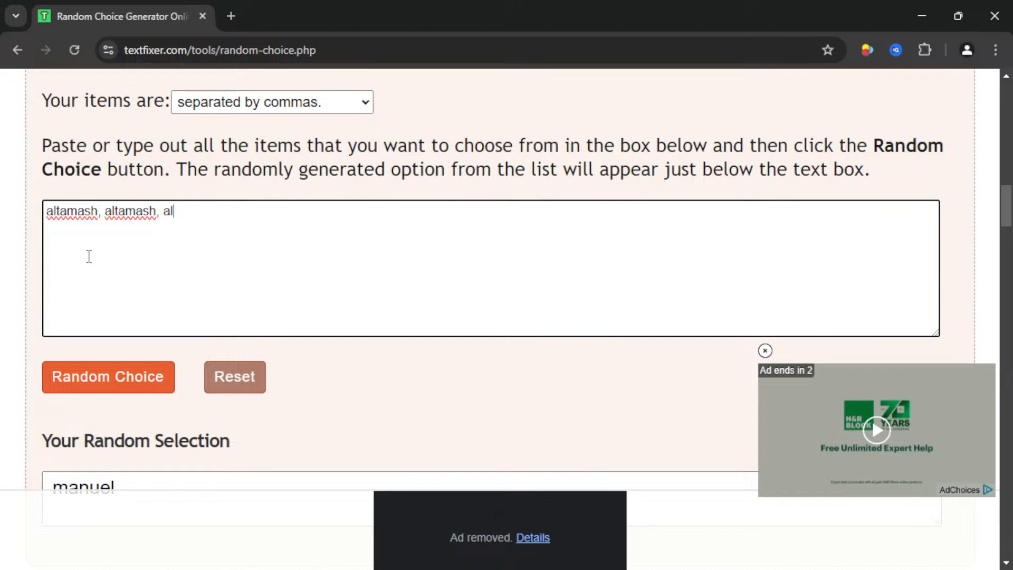
type("tamash,")
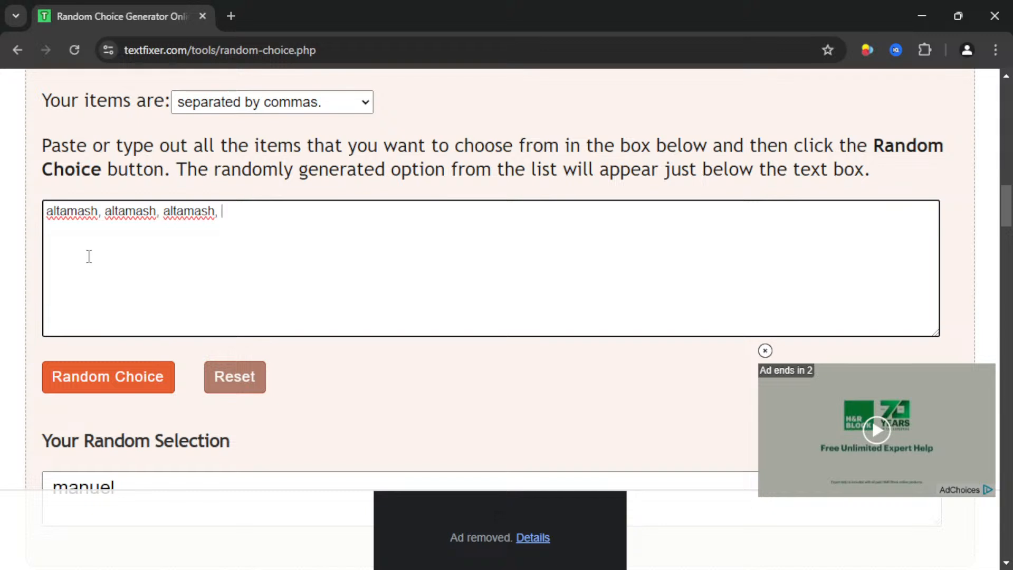
type(" michael,")
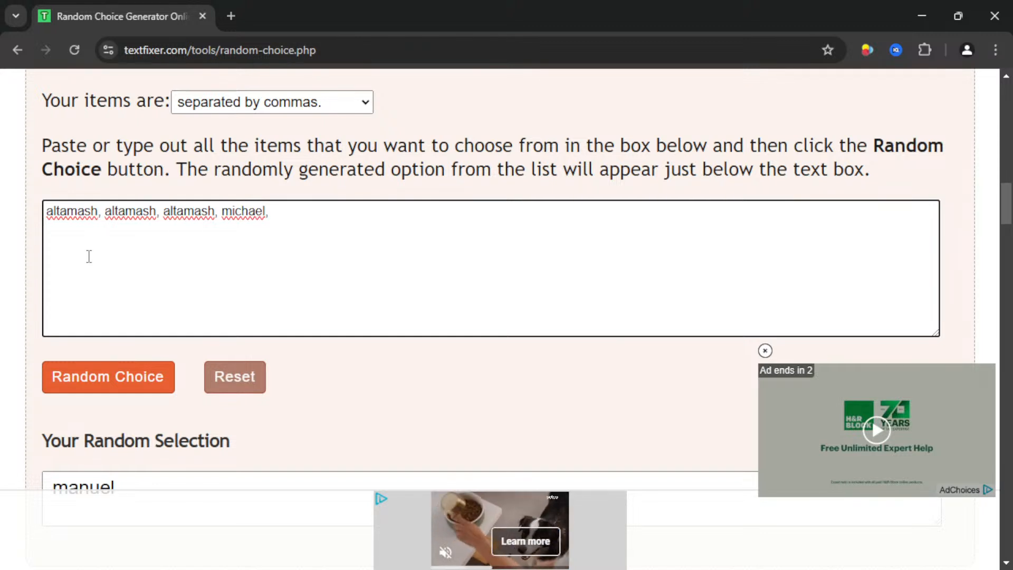
type("sann")
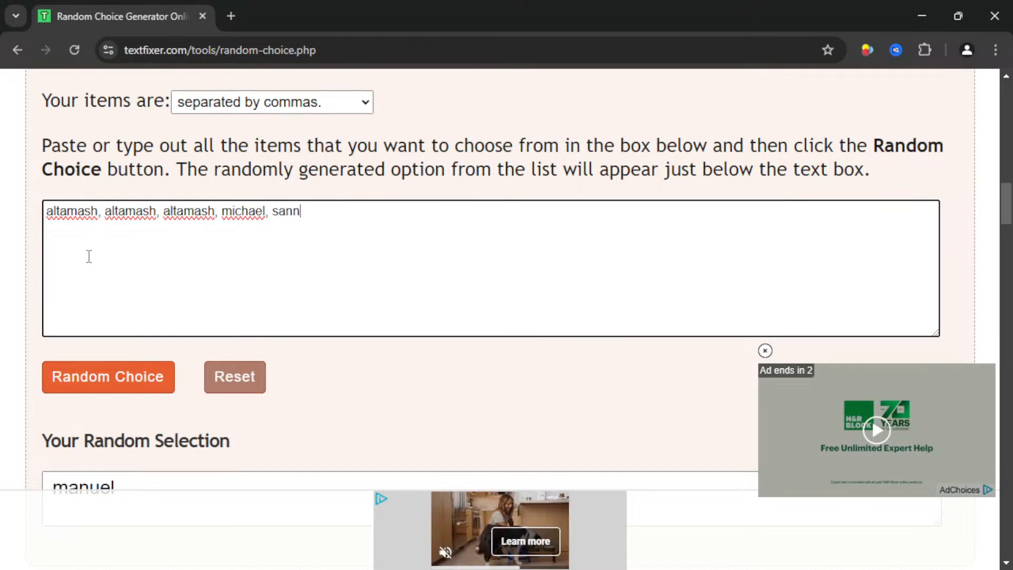
type("y")
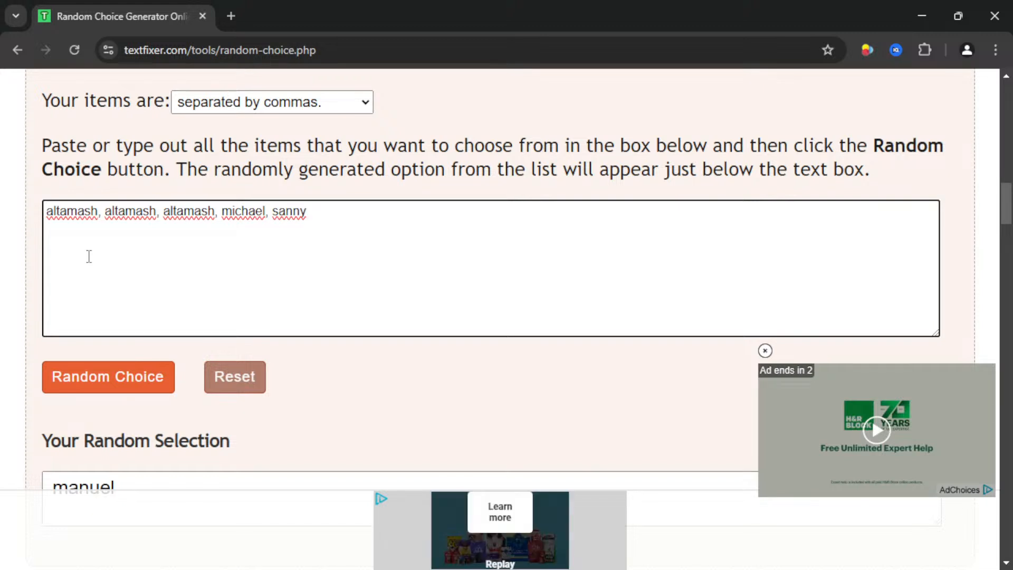
type(", sanny,")
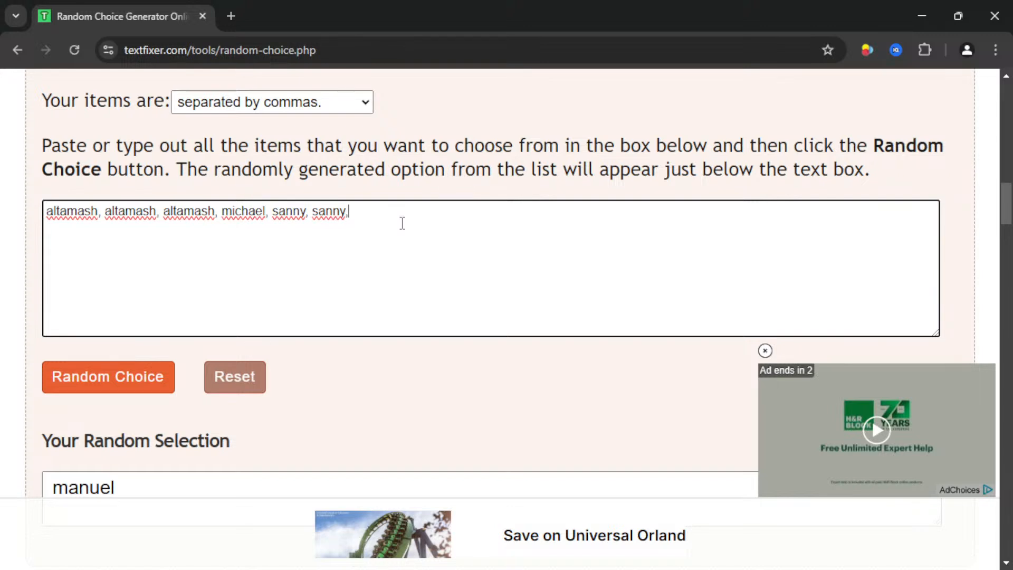
key("BackSpace")
left_click(285, 227)
key("BackSpace")
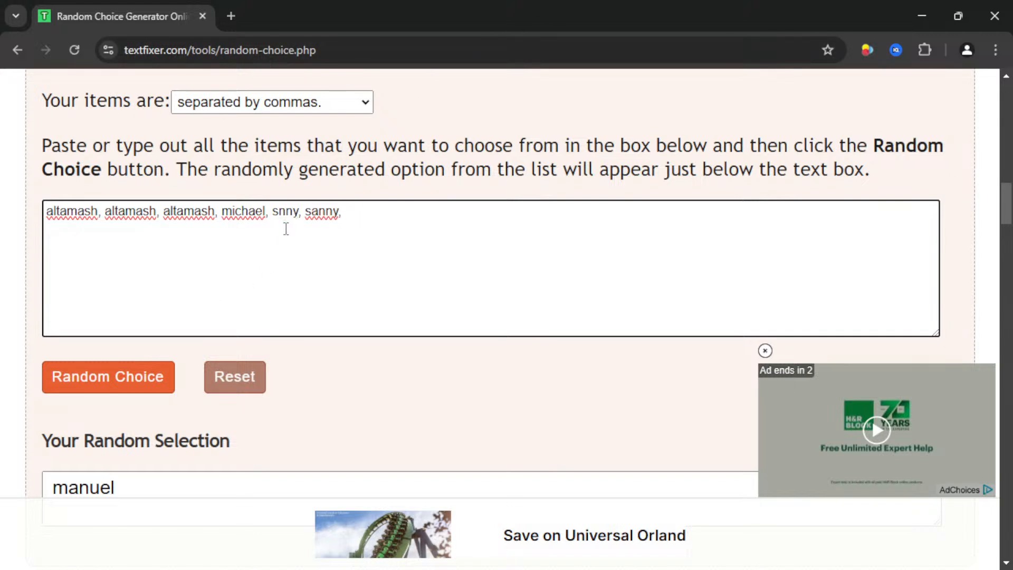
- Correct both 'sanny' entries to 'sunny' and generate a new random choice from the list
type("u")
left_click(326, 213)
key("BackSpace")
type("u")
left_click(362, 214)
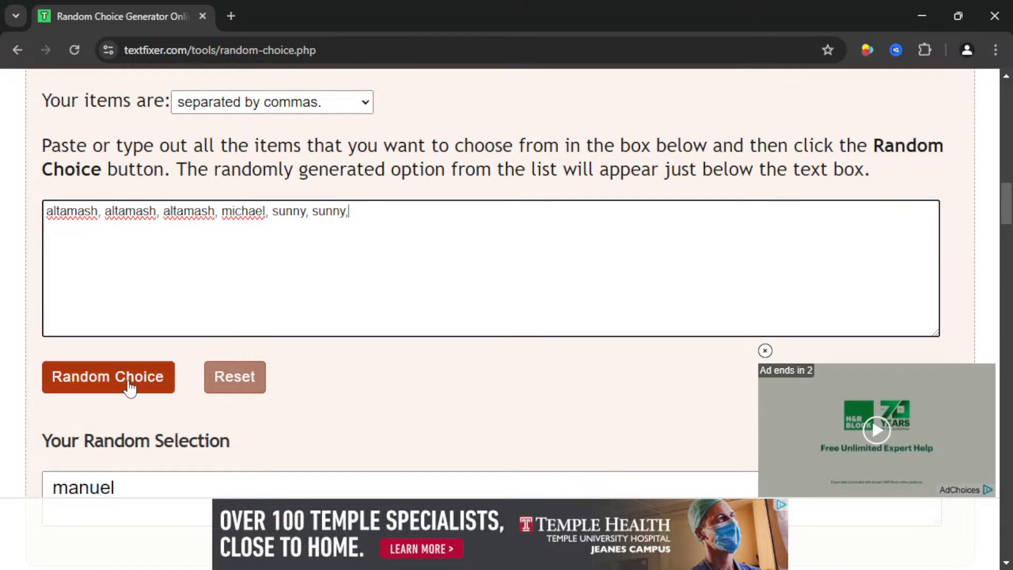
scroll(129, 389, "down", 1)
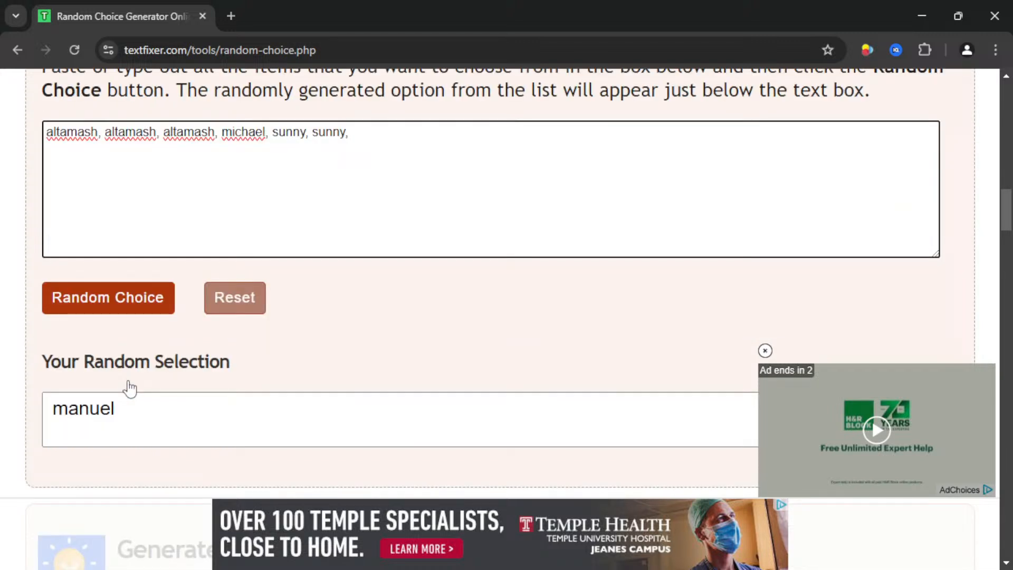
left_click(136, 310)
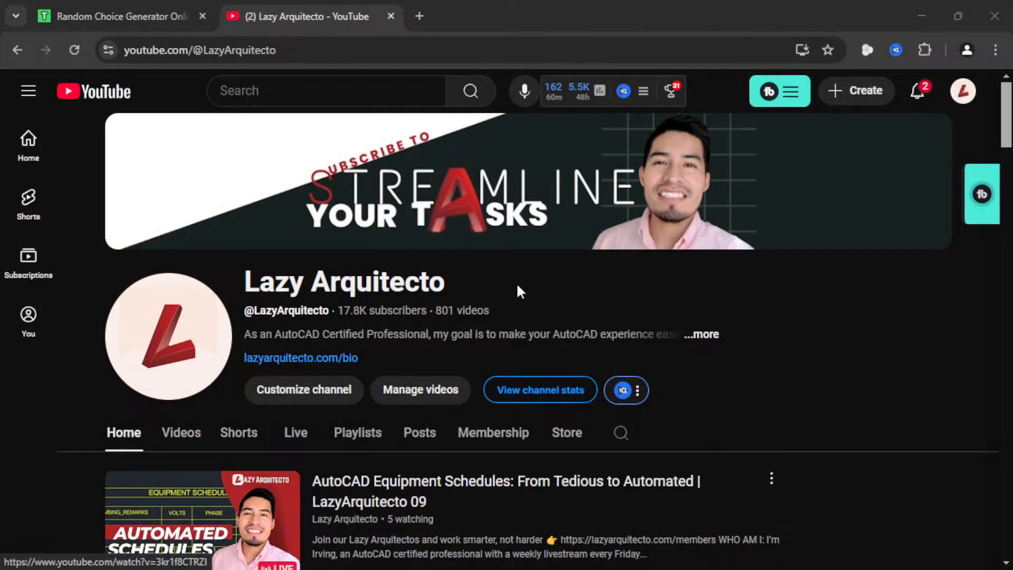
- Follow the lazyarquitecto.com/bio link in the YouTube channel description
left_click(316, 359)
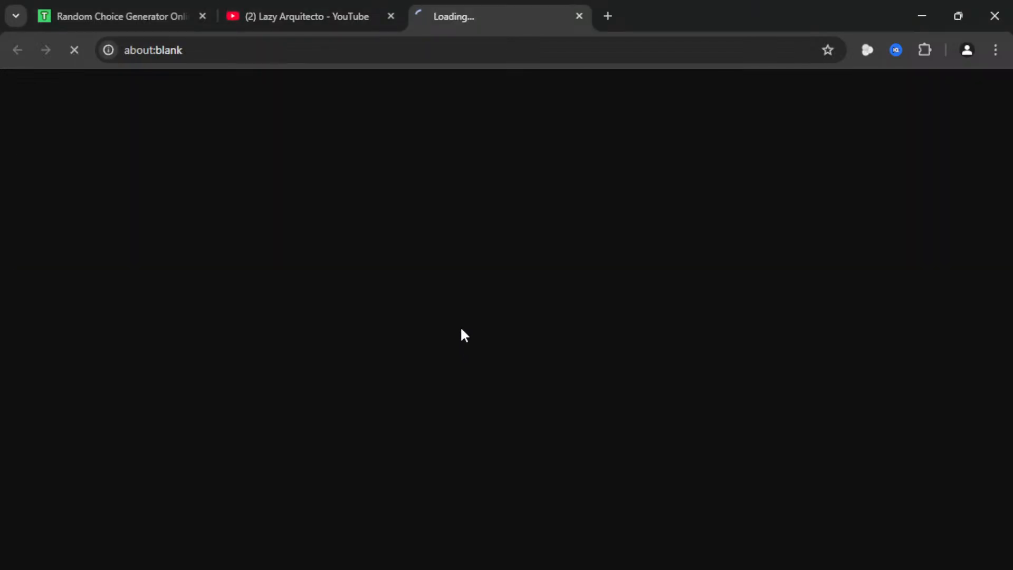
- Scroll through the Linktree links, then minimize Chrome to return to LAZY ARQUITECTO_eqp1
scroll(704, 226, "down", 3)
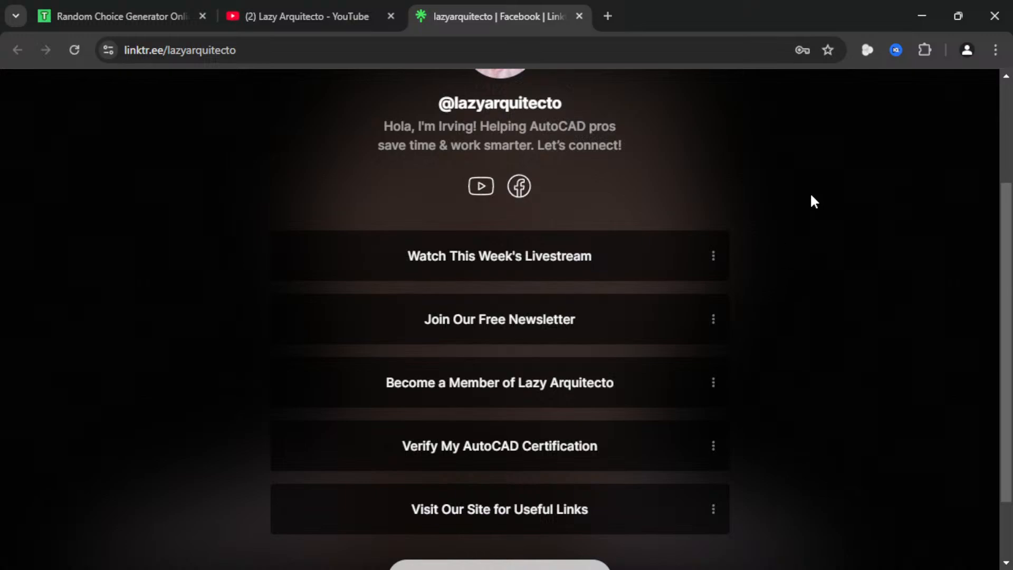
left_click(919, 19)
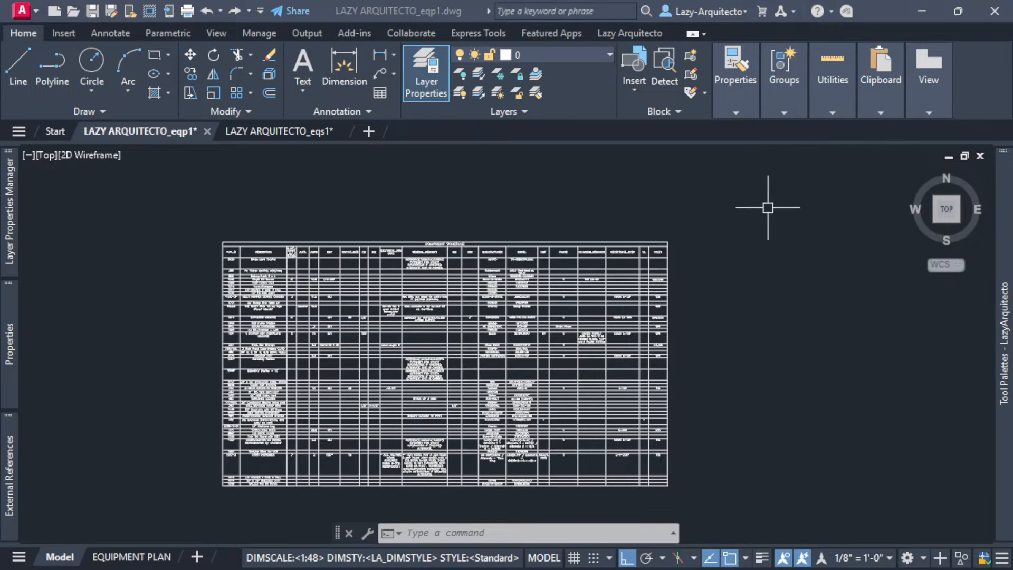